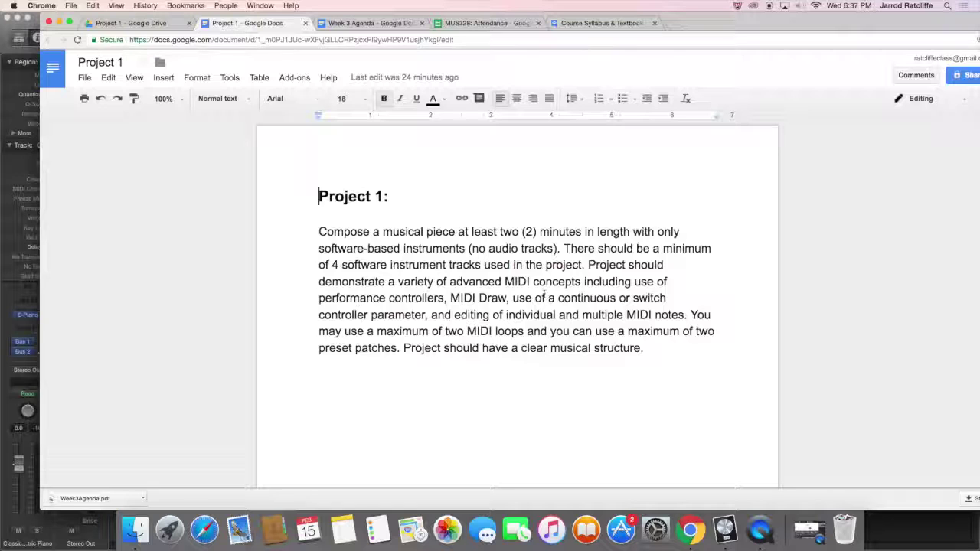
- Enlarge the Project 1 assignment page in the browser, move its window aside and switch to Logic Pro X
key("super+equal")
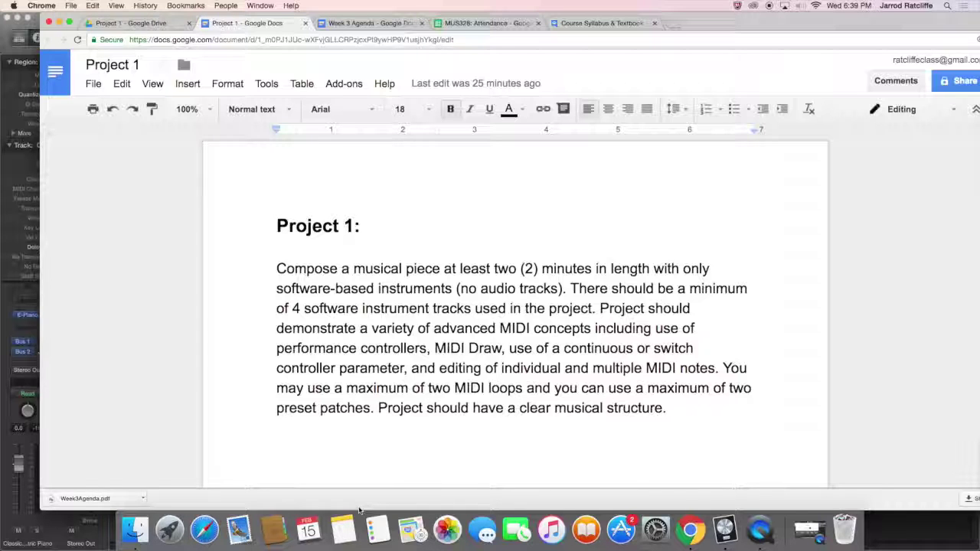
double_click(368, 23)
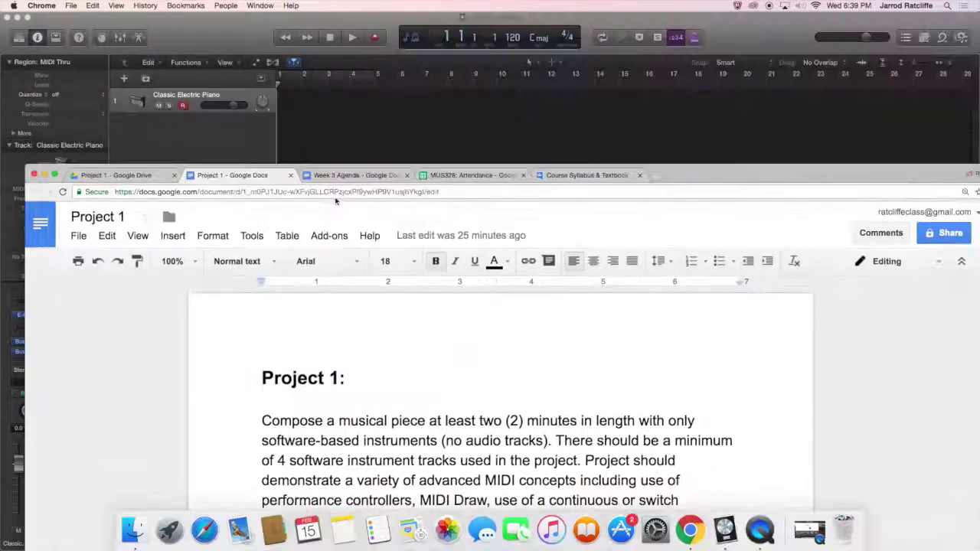
left_click(403, 194)
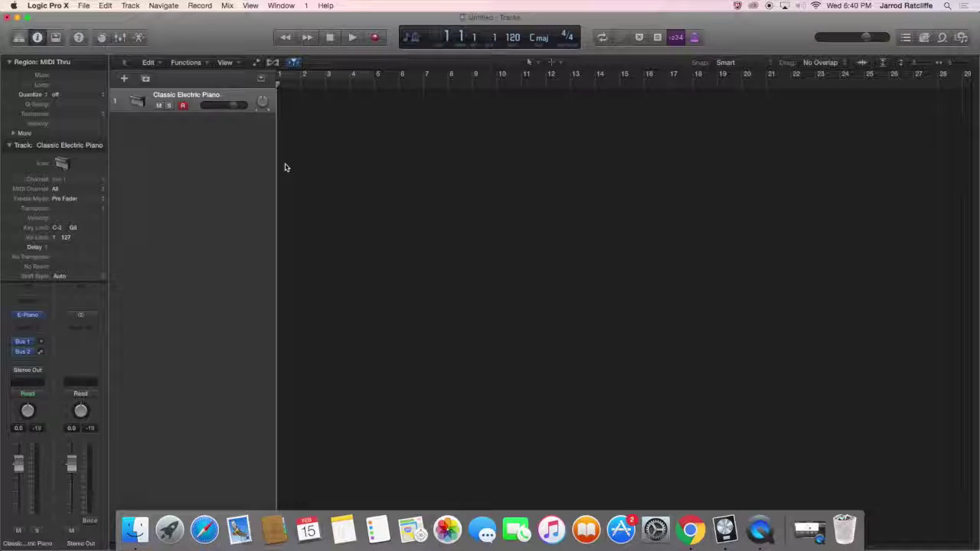
- Delete the Classic Electric Piano track and create one new software instrument track with the Default Patch
right_click(192, 96)
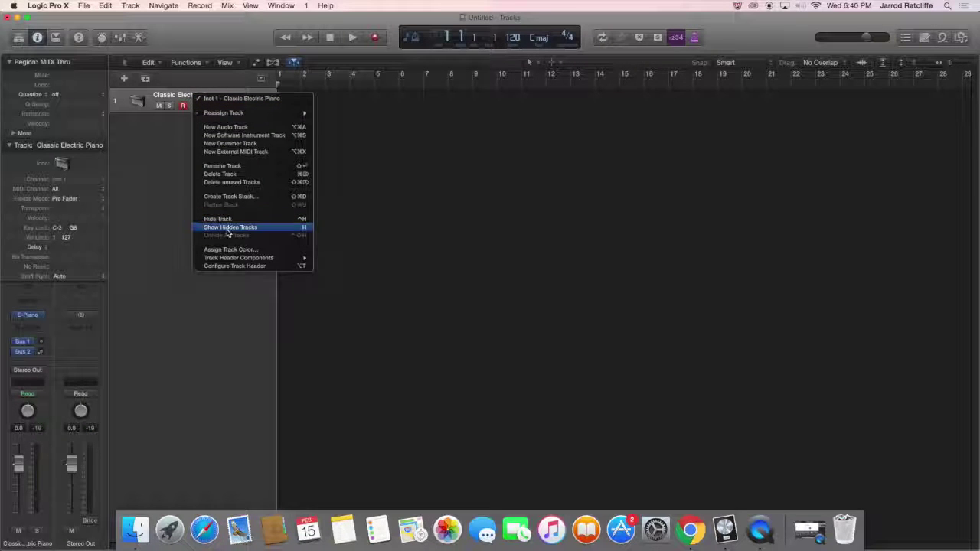
left_click(221, 174)
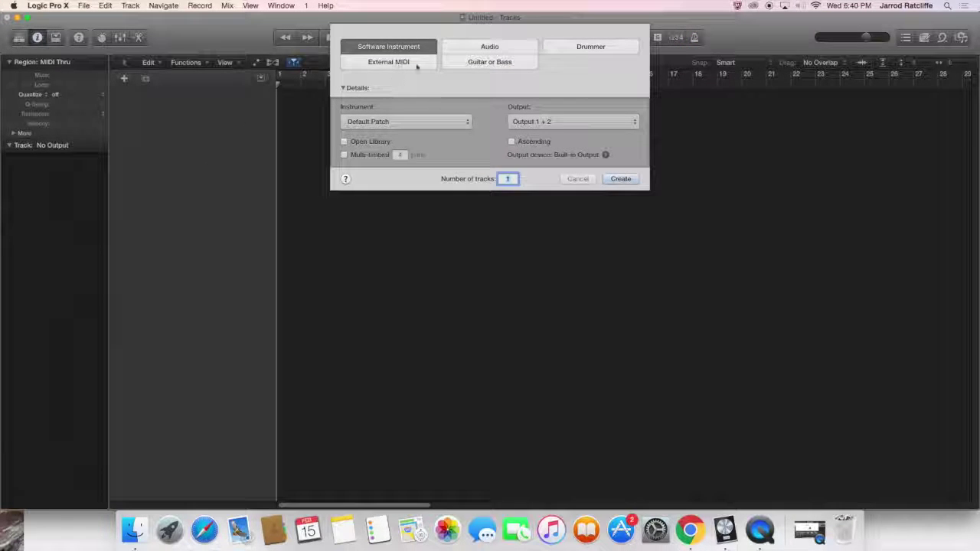
left_click(621, 180)
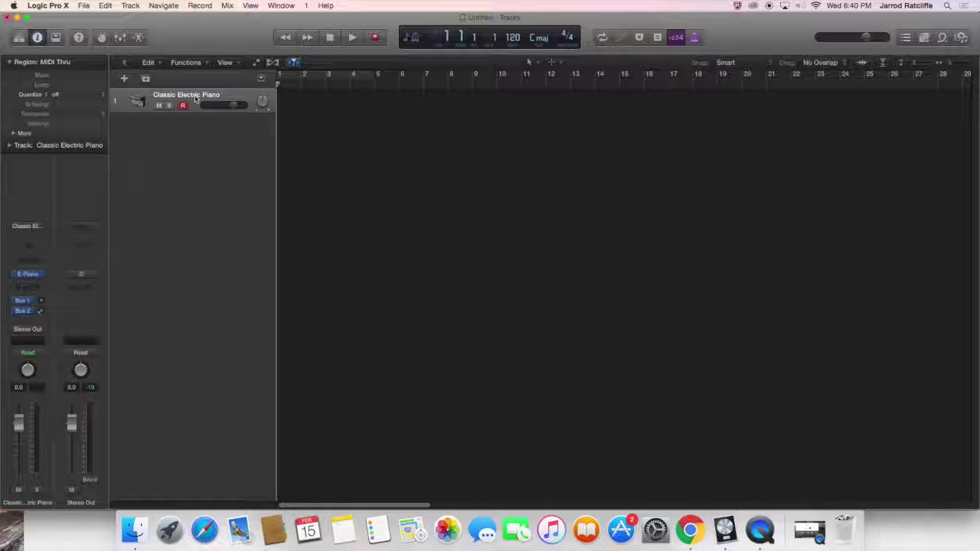
left_click(124, 79)
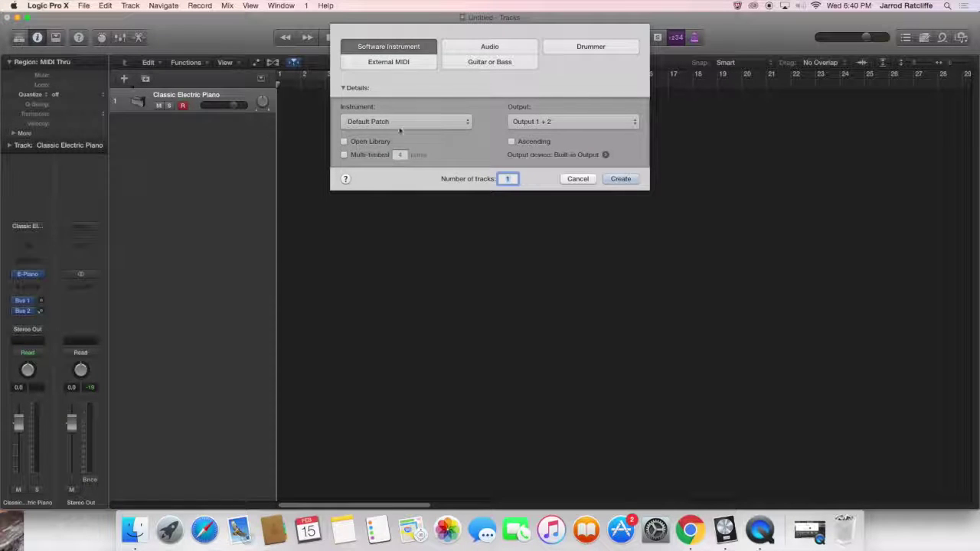
left_click(578, 179)
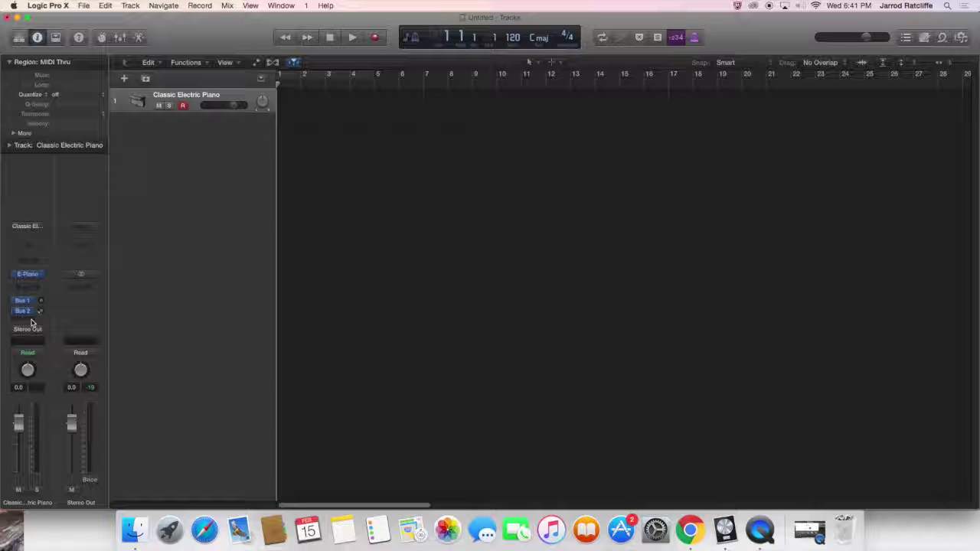
- Replace the track's electric piano instrument with the stereo EFM1 (FM Synth) and turn up its central FM knob
left_click(41, 277)
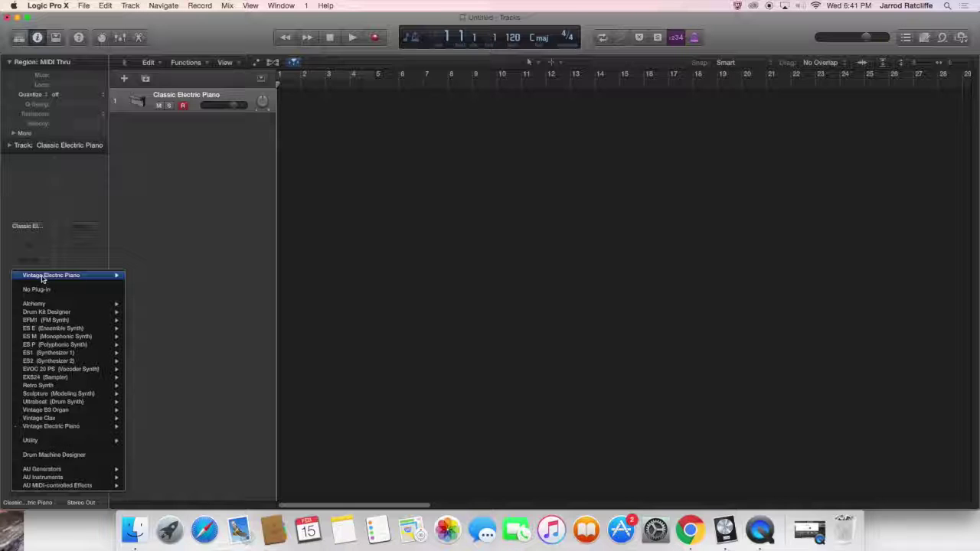
mouse_move(46, 320)
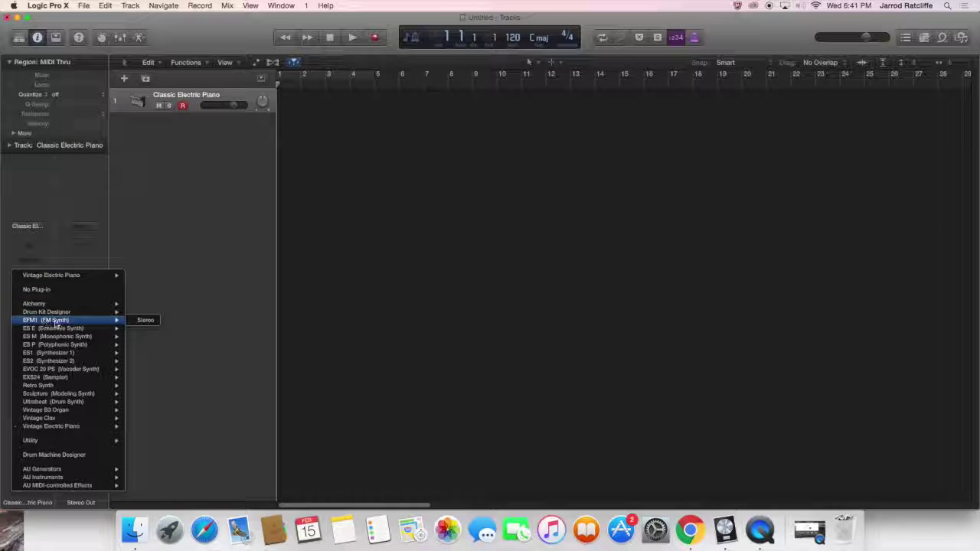
left_click(145, 321)
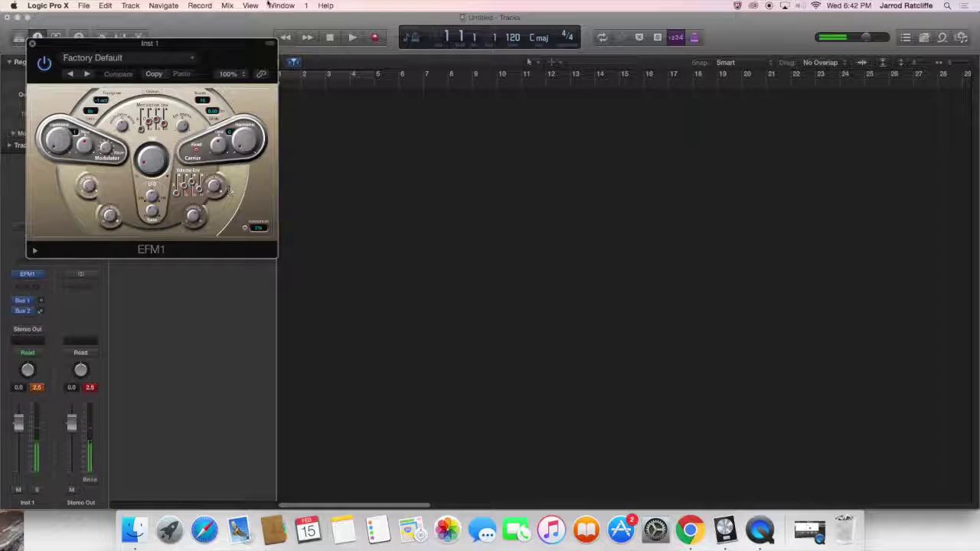
left_click_drag(218, 58, 372, 49)
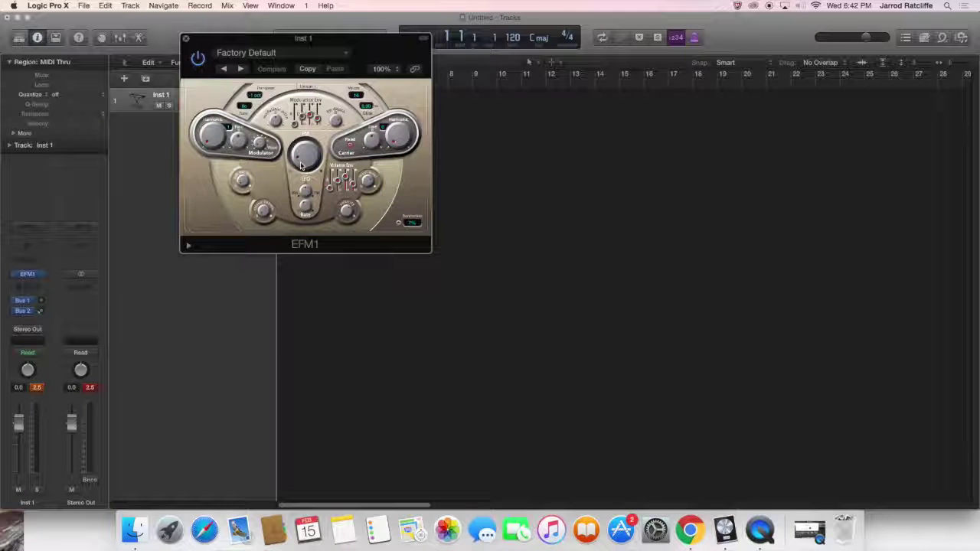
left_click_drag(301, 165, 307, 140)
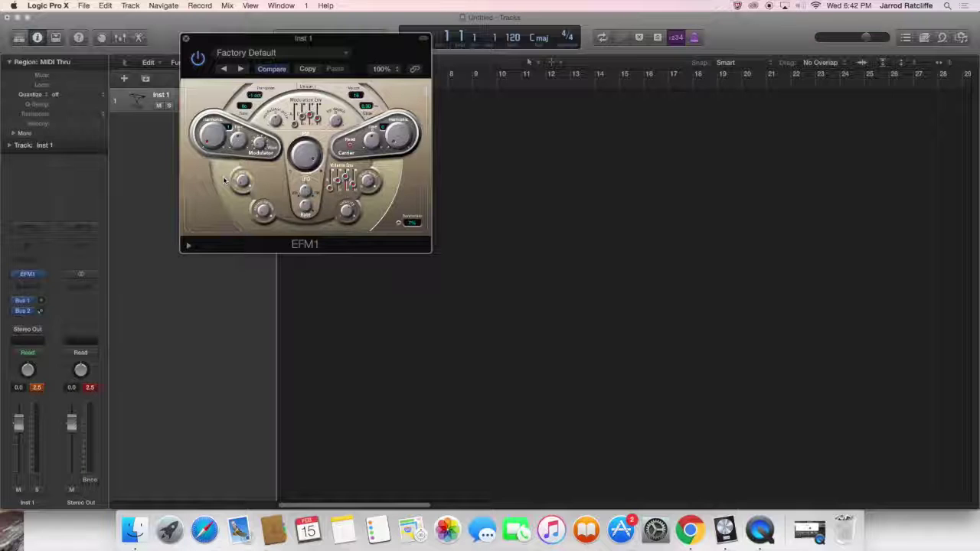
- Load the Calming preset from the FM Pads category in EFM1
left_click(344, 53)
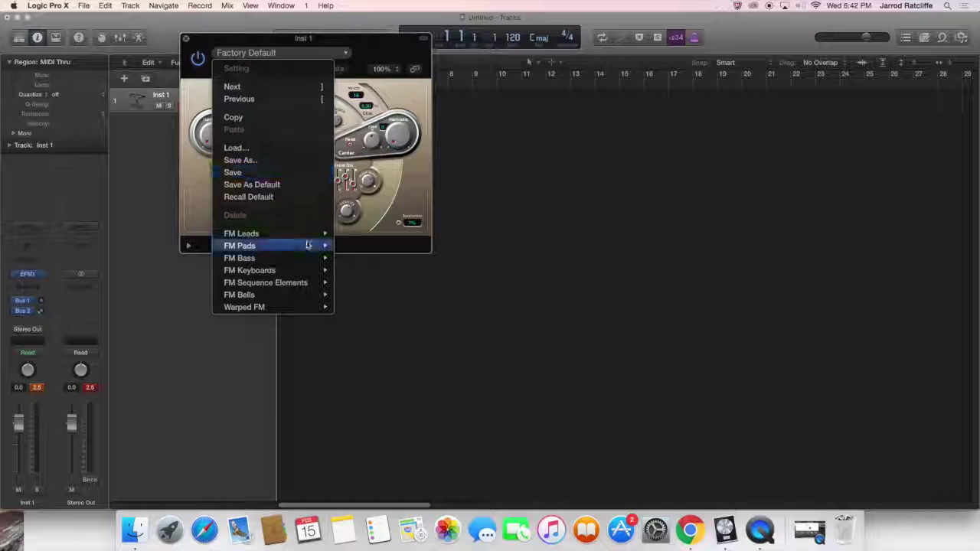
mouse_move(306, 246)
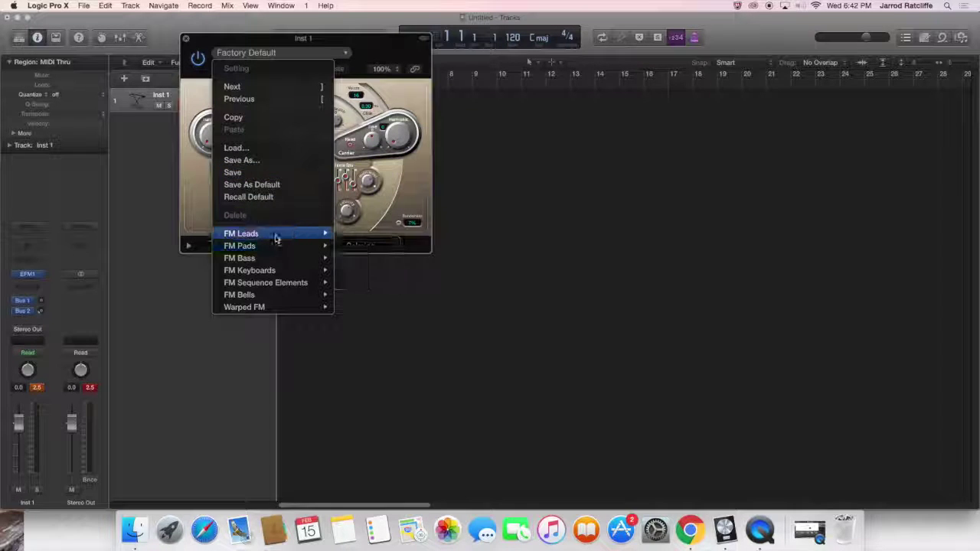
mouse_move(275, 239)
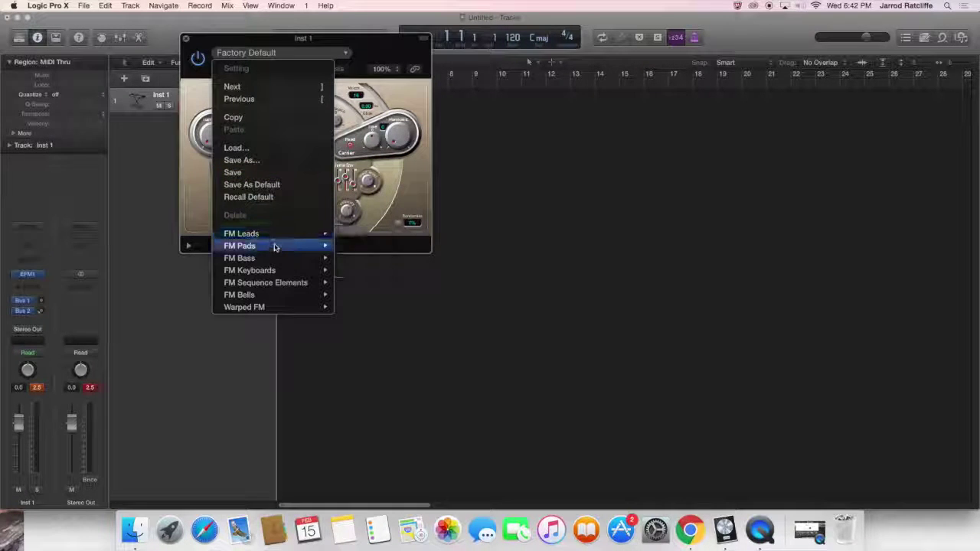
mouse_move(276, 260)
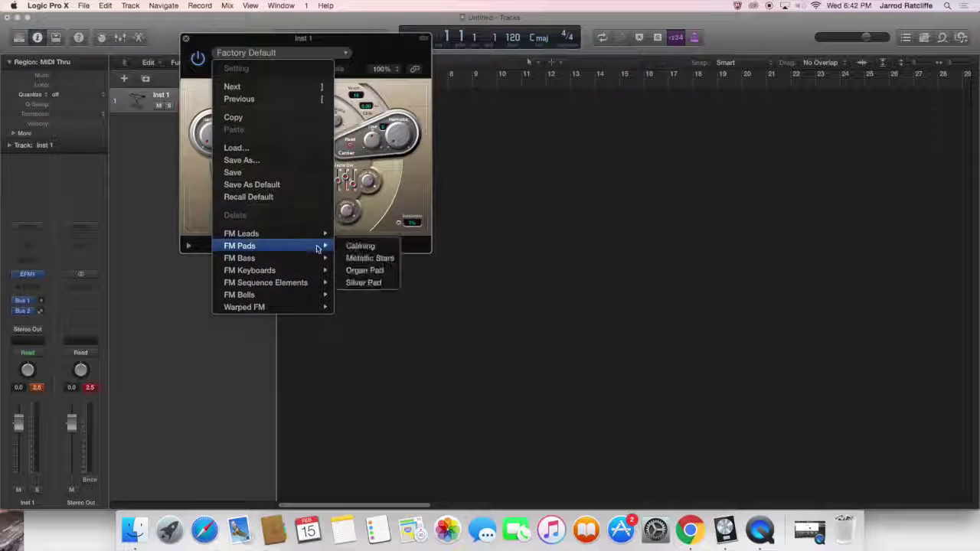
left_click(363, 246)
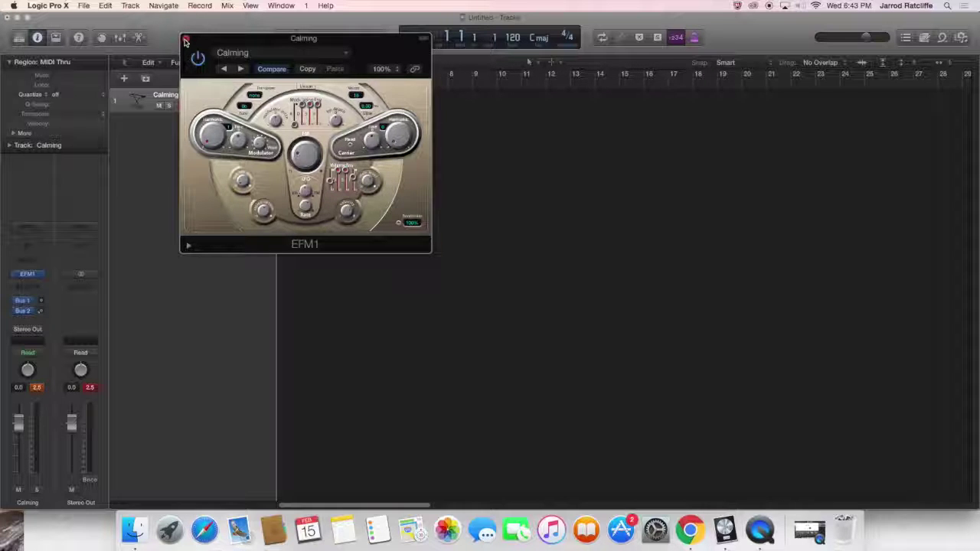
- Look through the other EFM1 preset categories, including FM Keyboards, and close the synth window
left_click(291, 54)
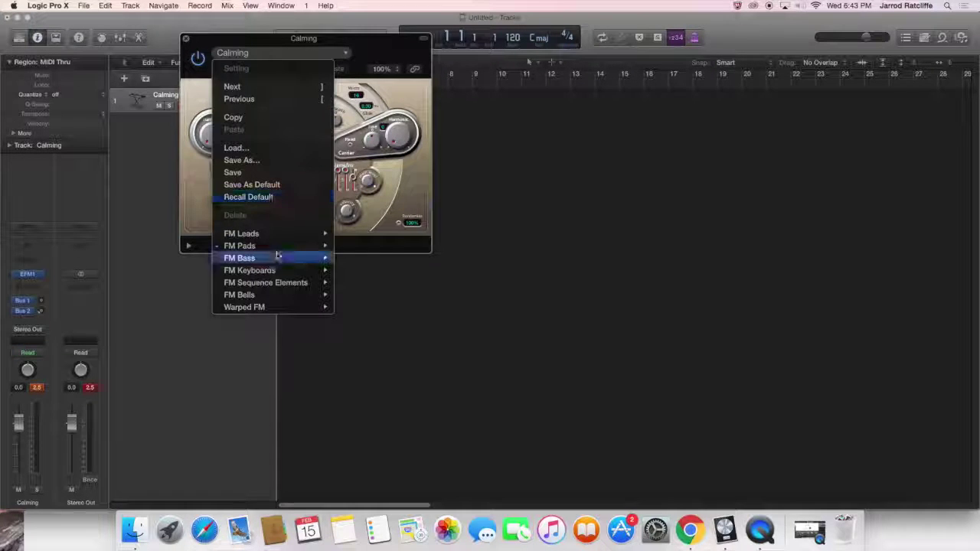
mouse_move(274, 246)
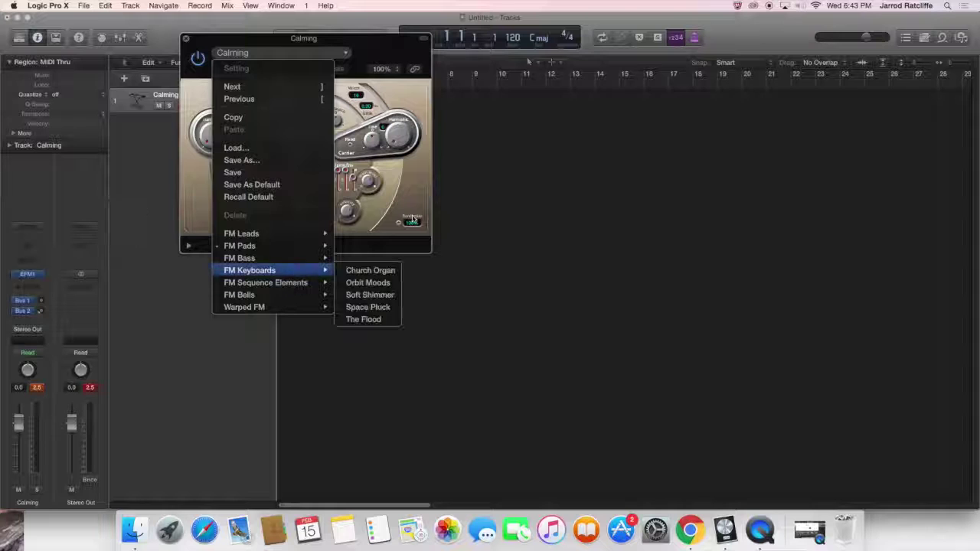
left_click(217, 66)
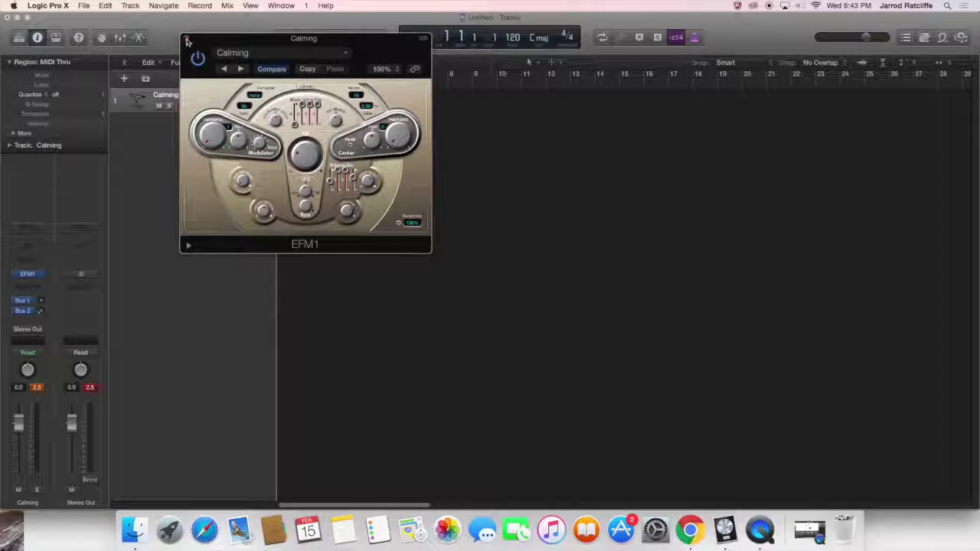
left_click(185, 38)
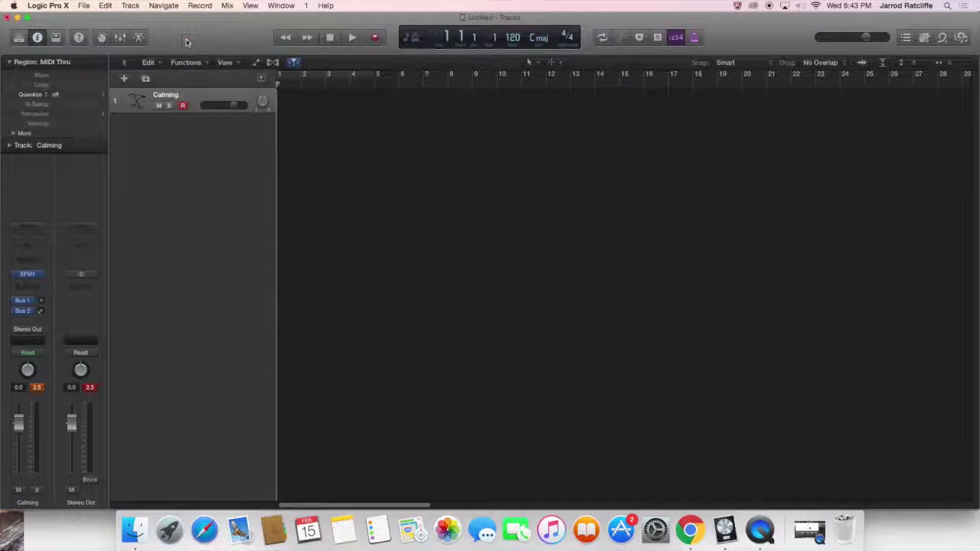
- Show the Library and remove EFM1 from the track by setting its instrument to No Plug-in
left_click(19, 38)
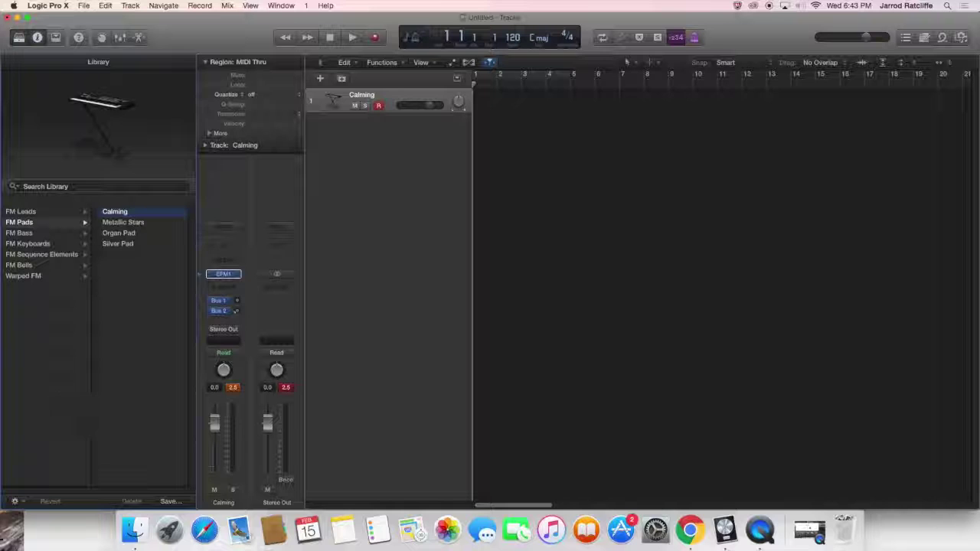
left_click(15, 500)
left_click(33, 403)
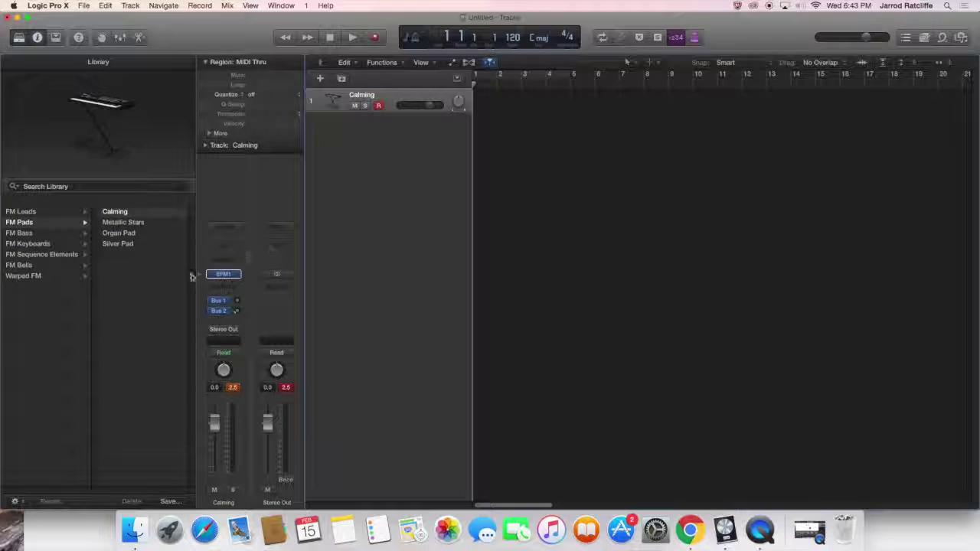
left_click(218, 275)
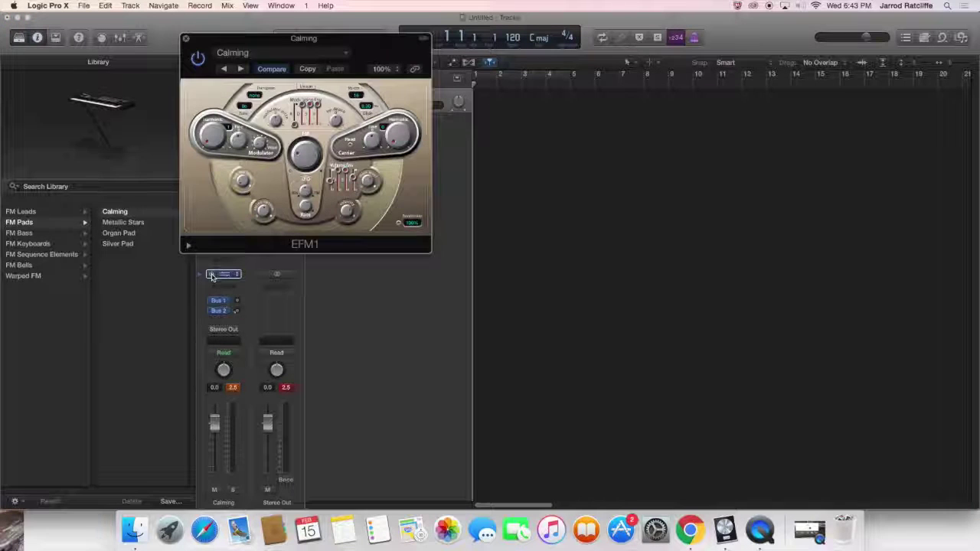
left_click(230, 274)
left_click(238, 277)
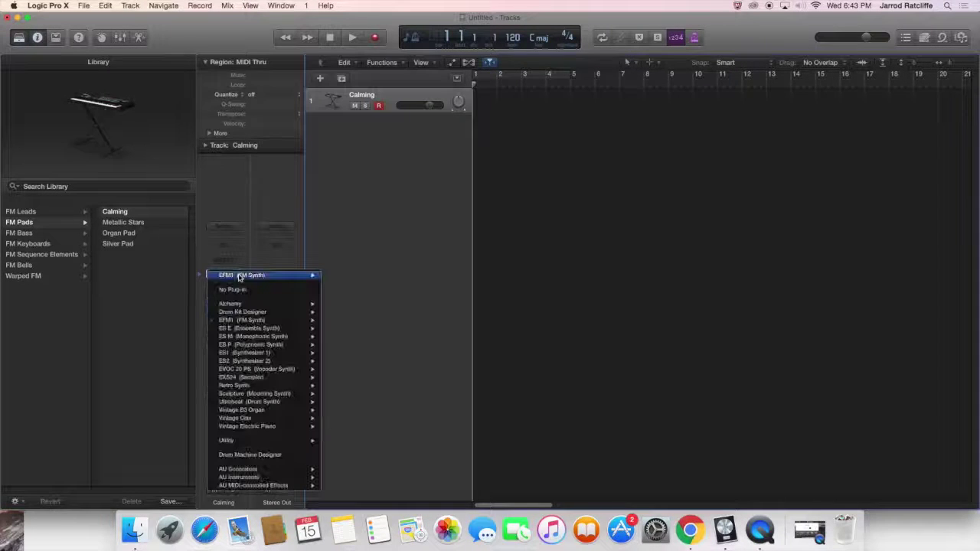
left_click(225, 289)
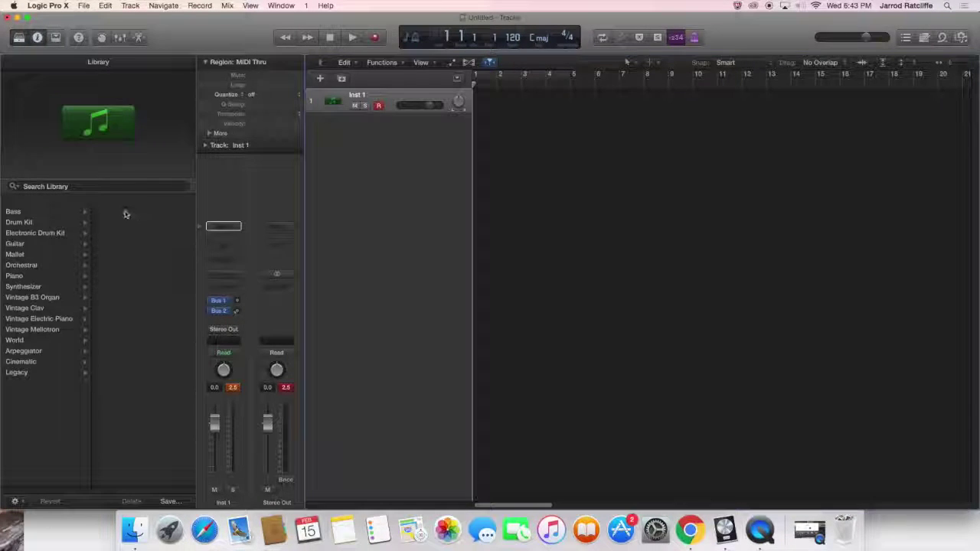
- Browse the Piano, Orchestral and Guitar patches in the Library and load Amped Synth Lead from Guitar
left_click(19, 38)
left_click(19, 38)
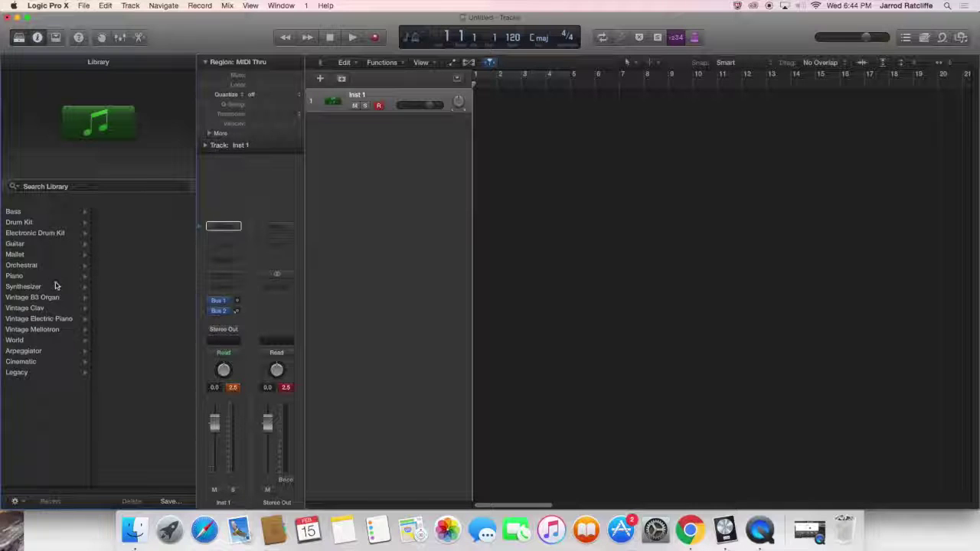
left_click(14, 277)
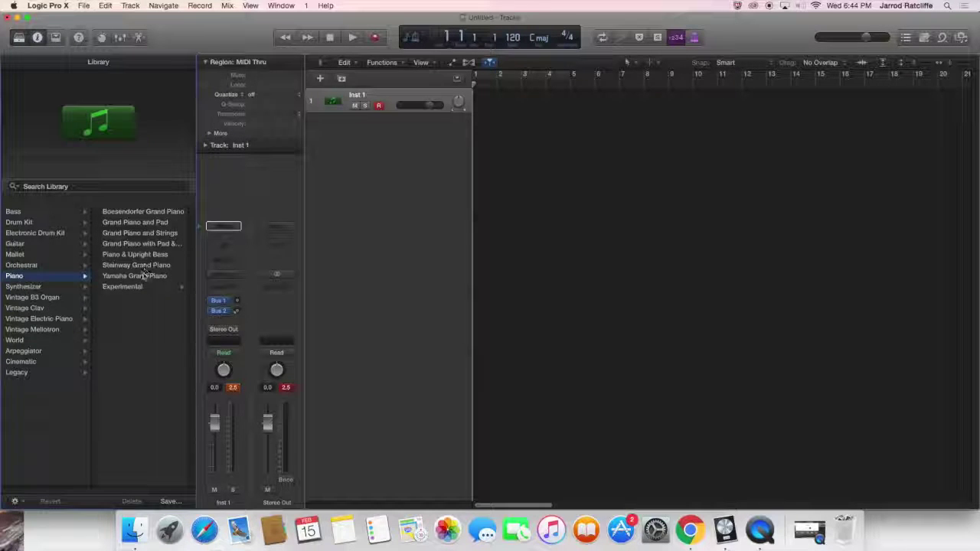
left_click(22, 265)
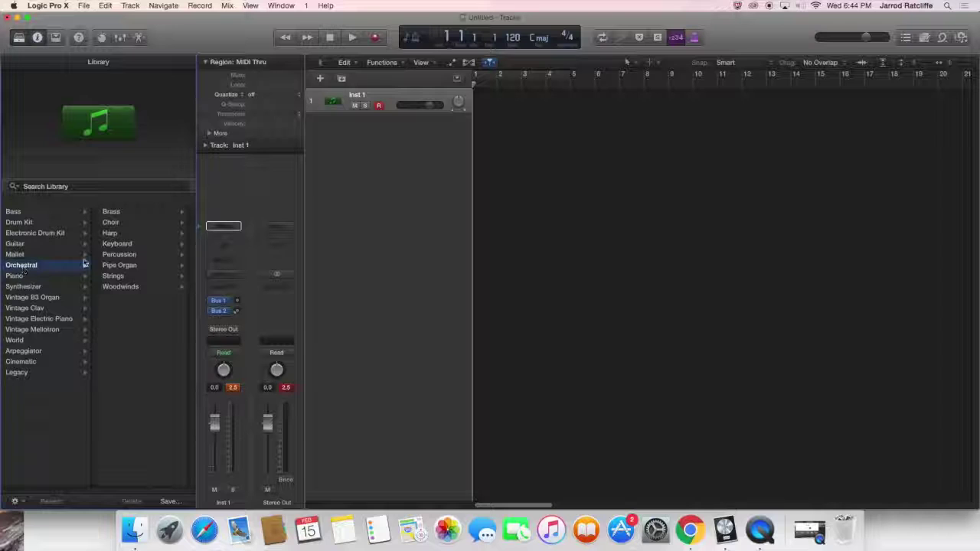
left_click(36, 243)
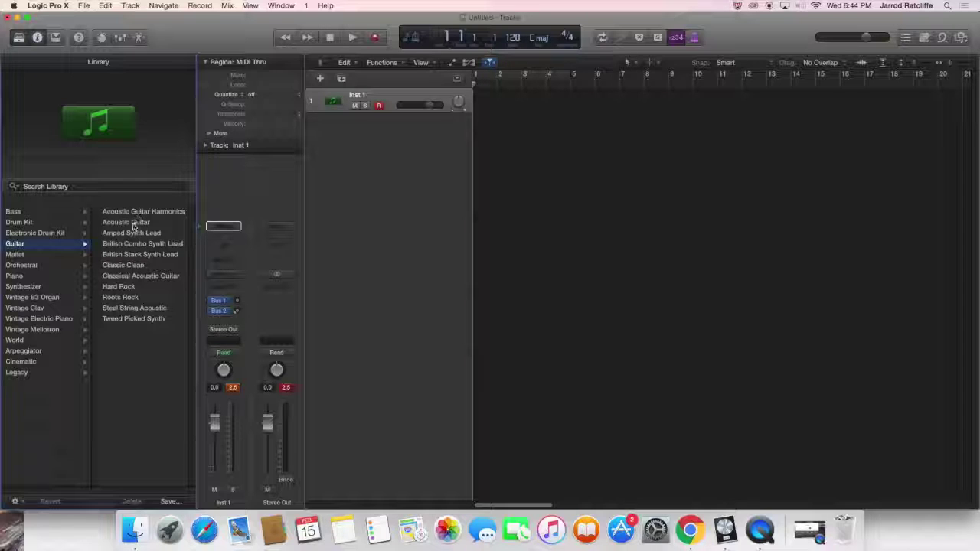
left_click(137, 235)
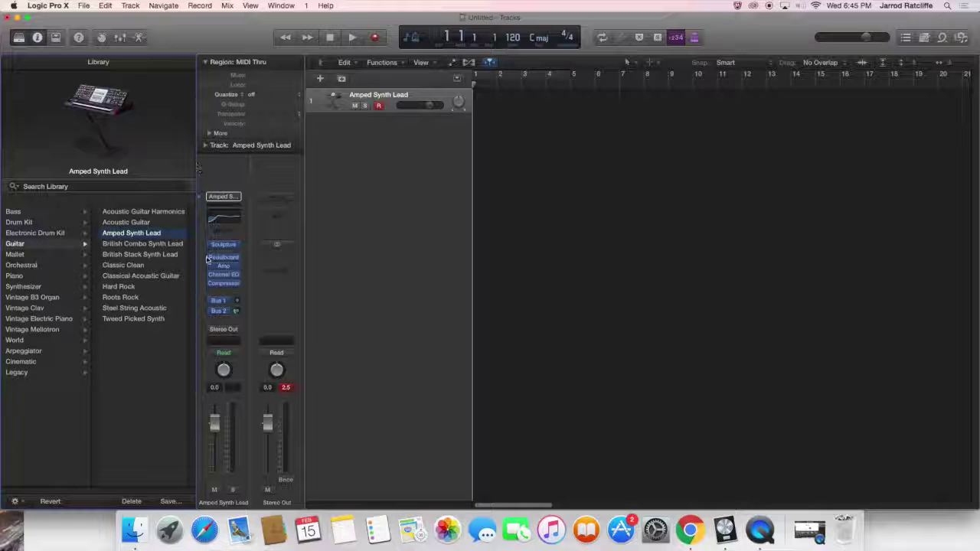
- Remove the Sculpture instrument from the Amped Synth Lead track and load ES2 (Synthesizer 2) in its place
left_click(231, 244)
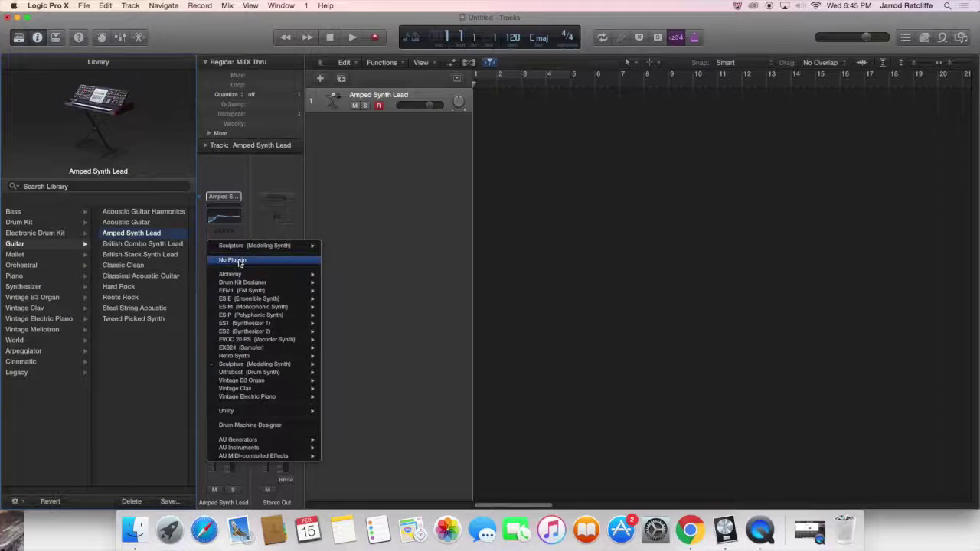
left_click(232, 259)
left_click(229, 243)
mouse_move(246, 313)
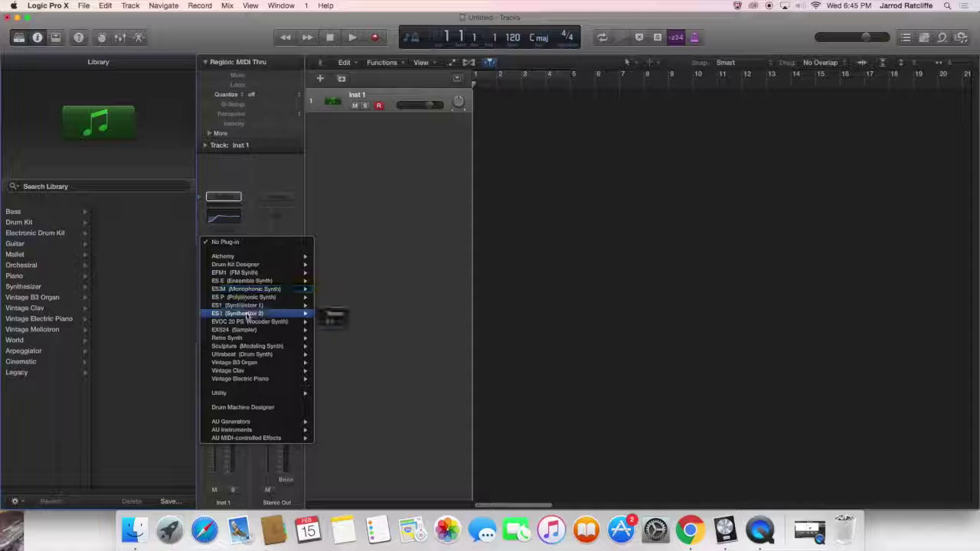
left_click(328, 315)
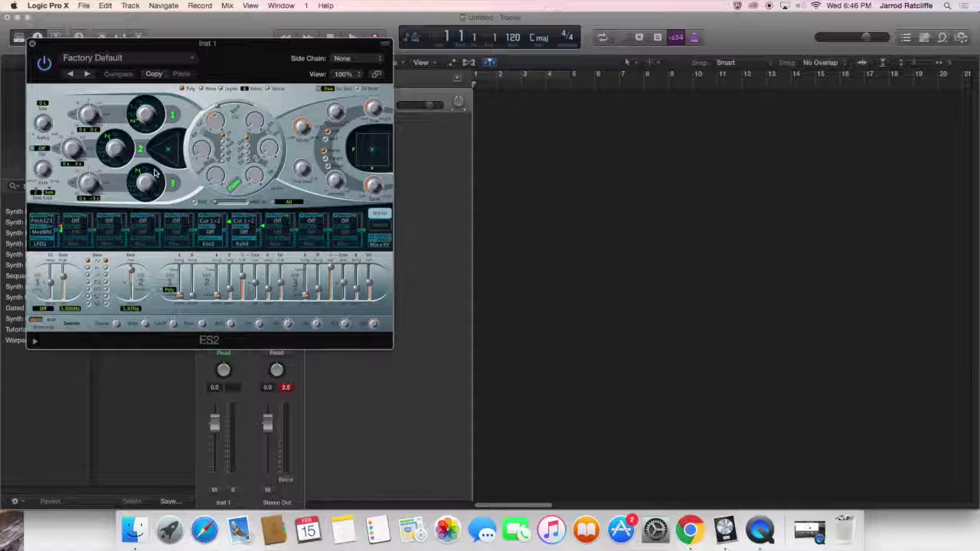
- Move the ES2 and Tracks windows out of the way and switch to Chrome to read the Project 1 assignment document
left_click_drag(219, 43, 618, 203)
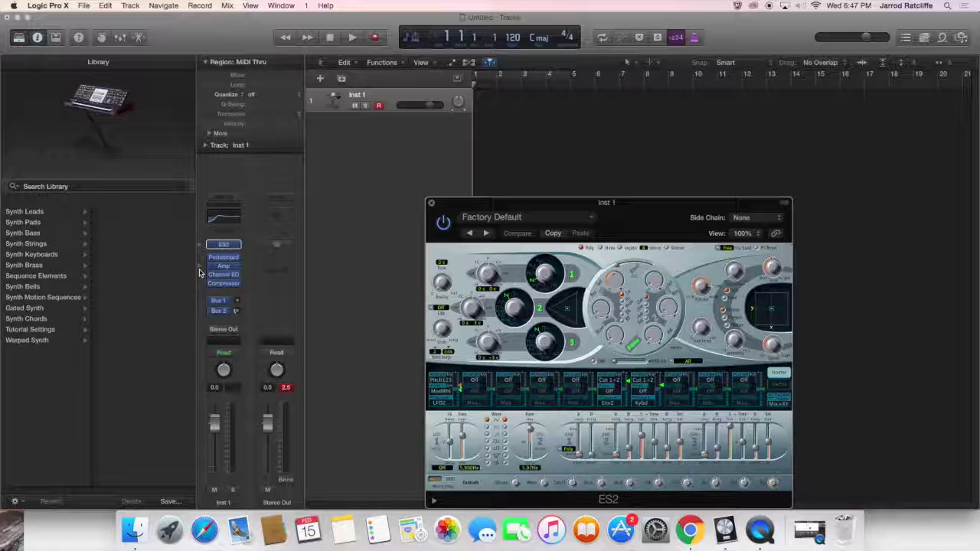
double_click(210, 48)
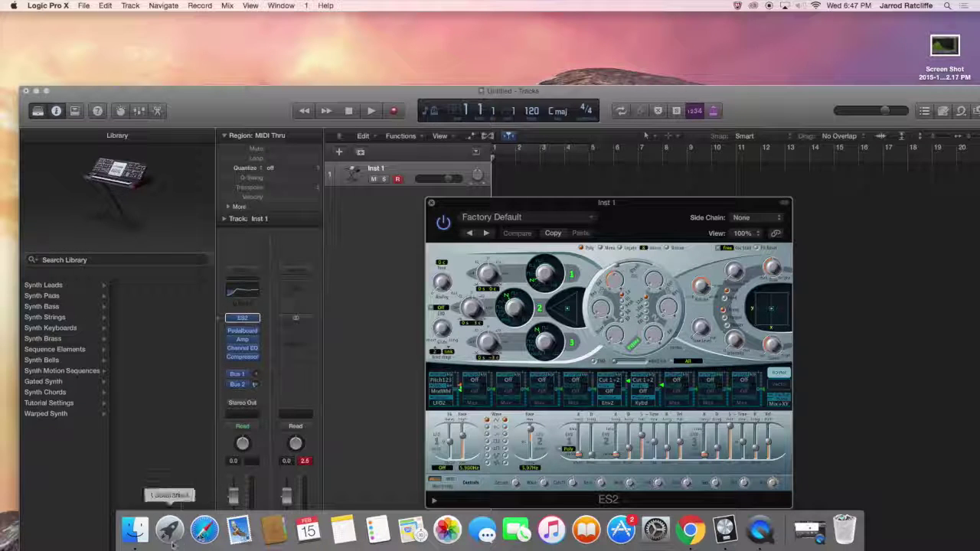
left_click(688, 530)
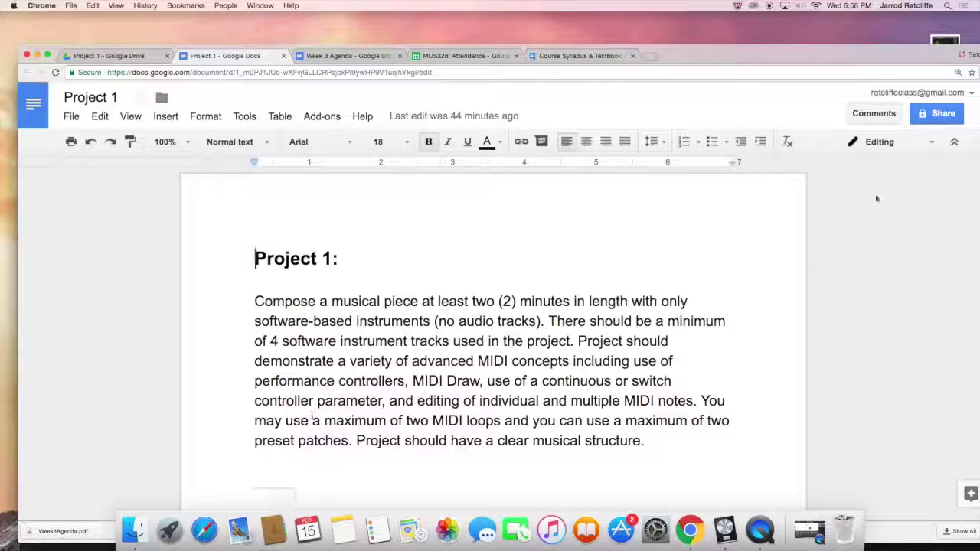
- Return from Chrome to Logic Pro X, close the ES2 window and reposition the Tracks window to fill the screen
left_click_drag(786, 55, 744, 484)
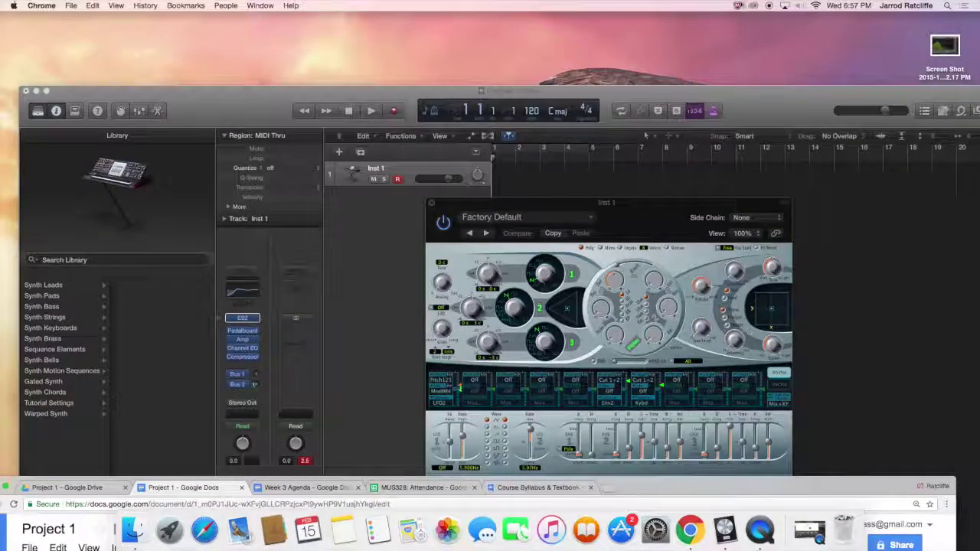
left_click_drag(769, 98, 772, 34)
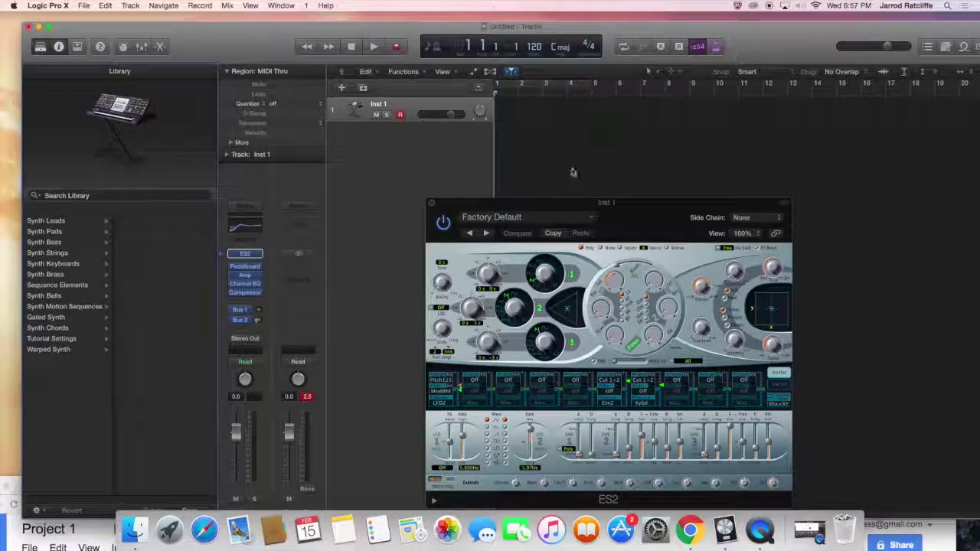
left_click(429, 204)
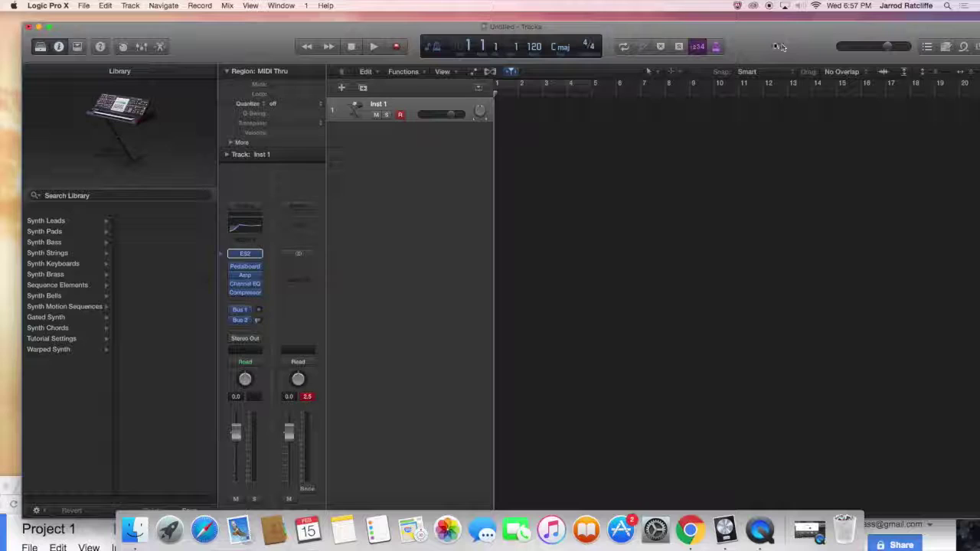
left_click_drag(782, 47, 771, 34)
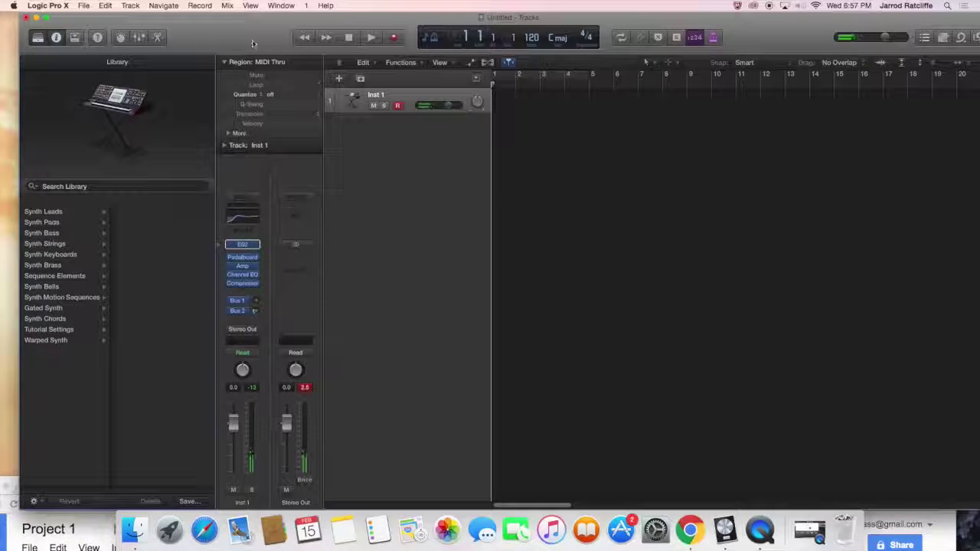
left_click_drag(251, 40, 248, 40)
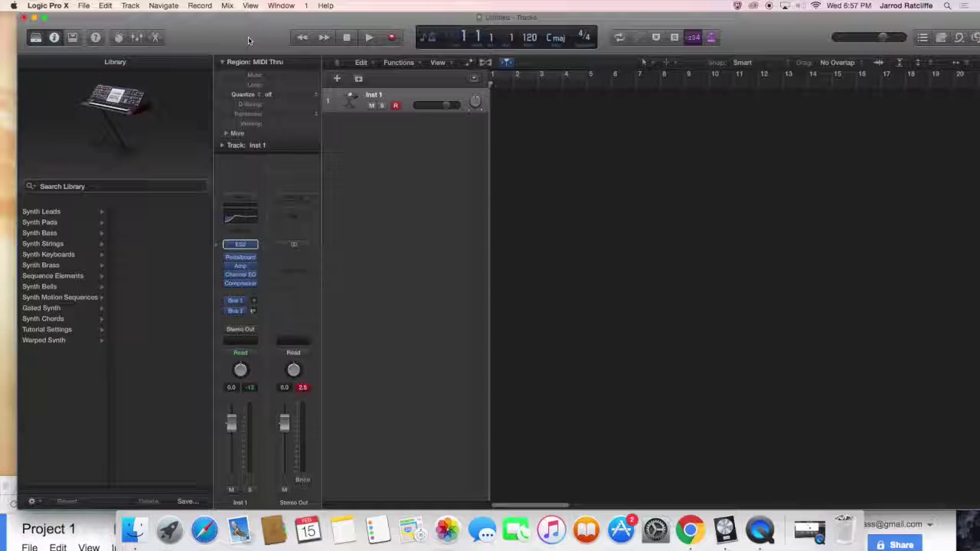
left_click_drag(248, 39, 237, 40)
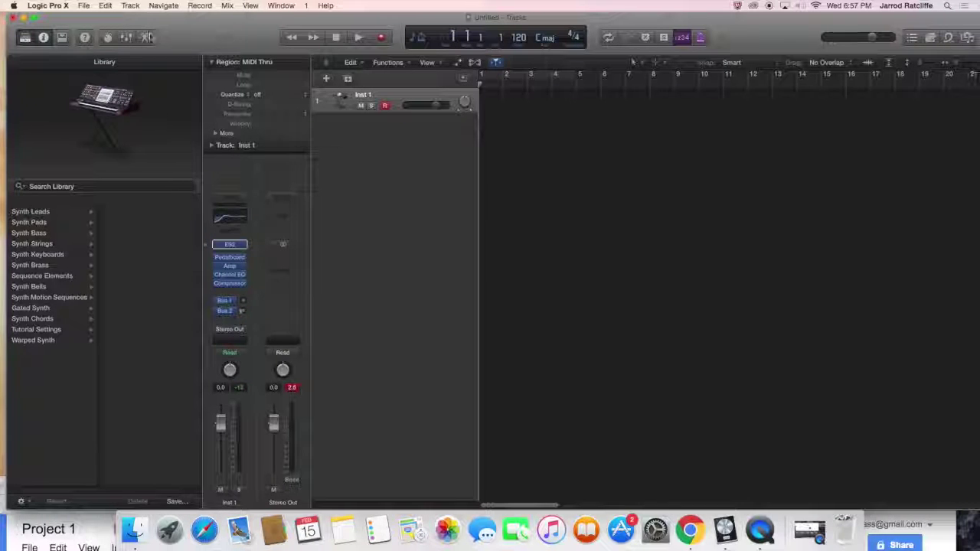
- Open the Audio preferences, examine the General settings with the plug-in latency compensation options, and return to the Devices settings
left_click(80, 6)
mouse_move(48, 5)
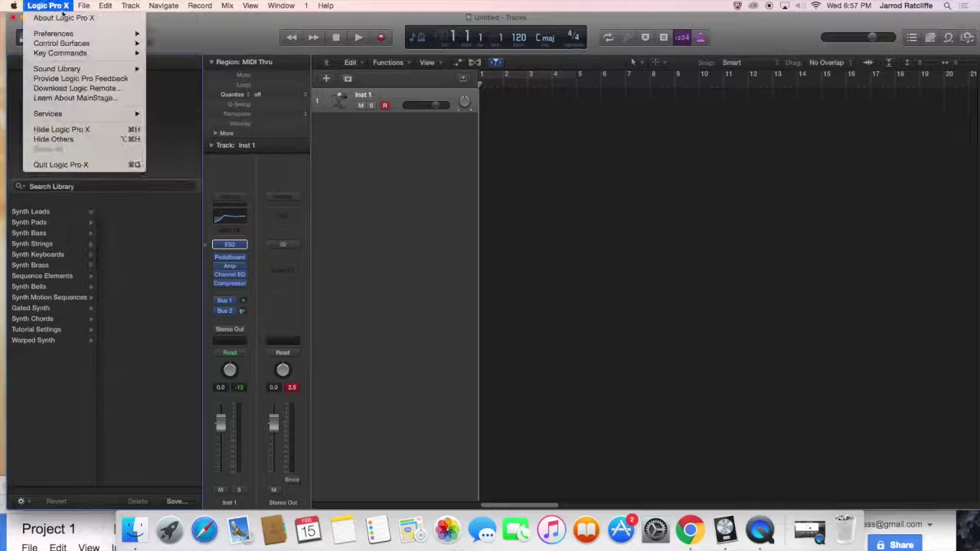
mouse_move(64, 35)
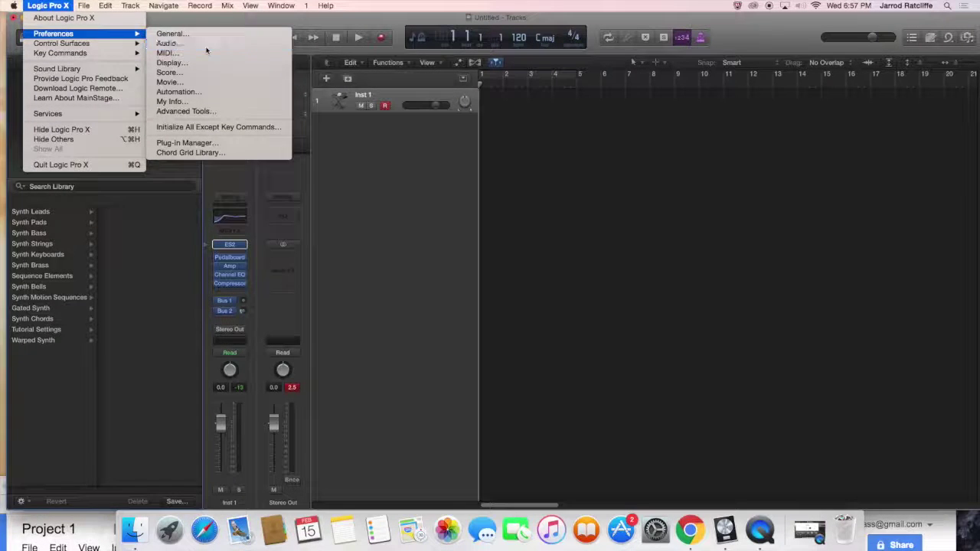
left_click(206, 44)
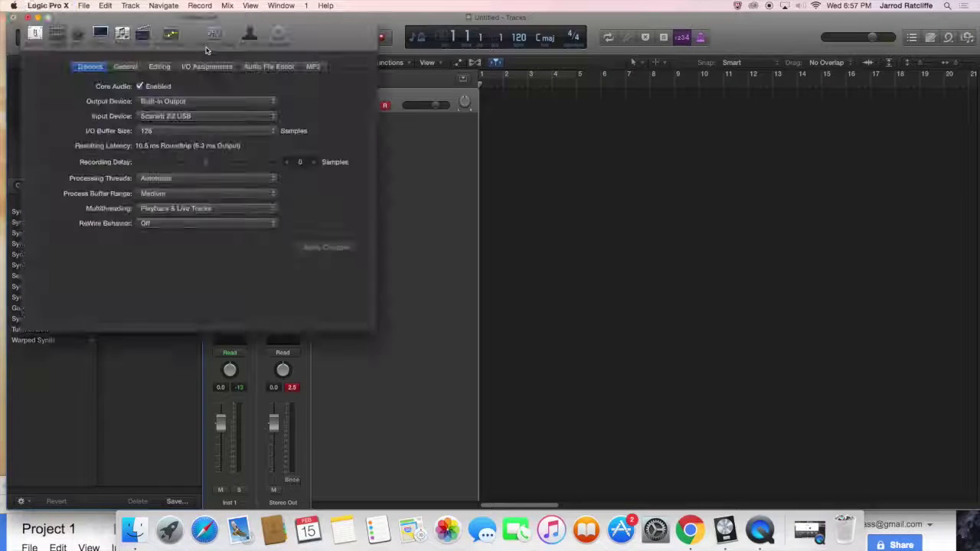
left_click(125, 68)
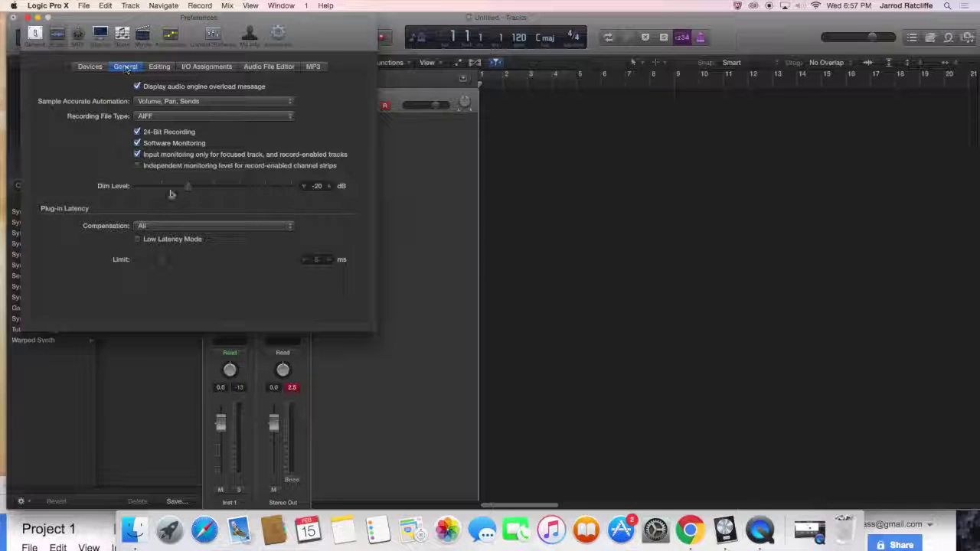
left_click(142, 225)
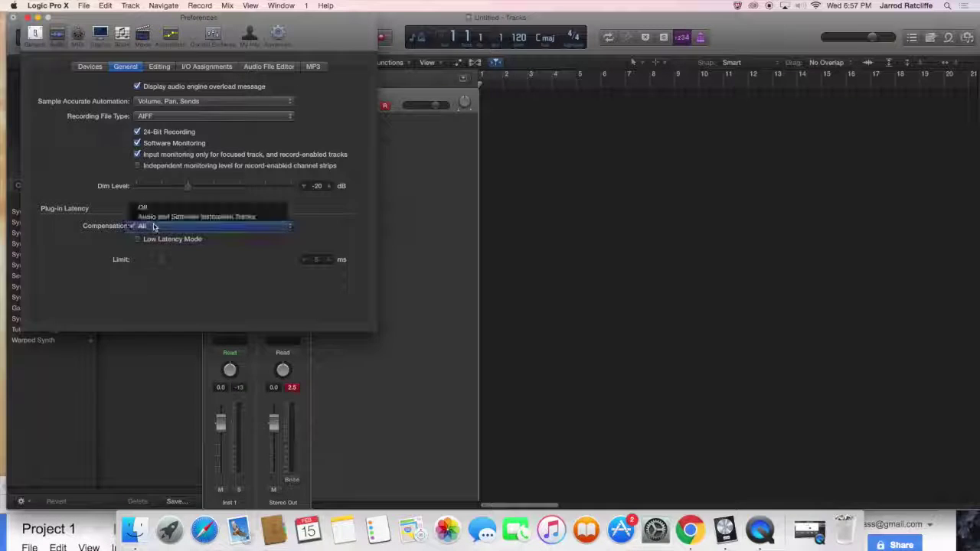
left_click(82, 228)
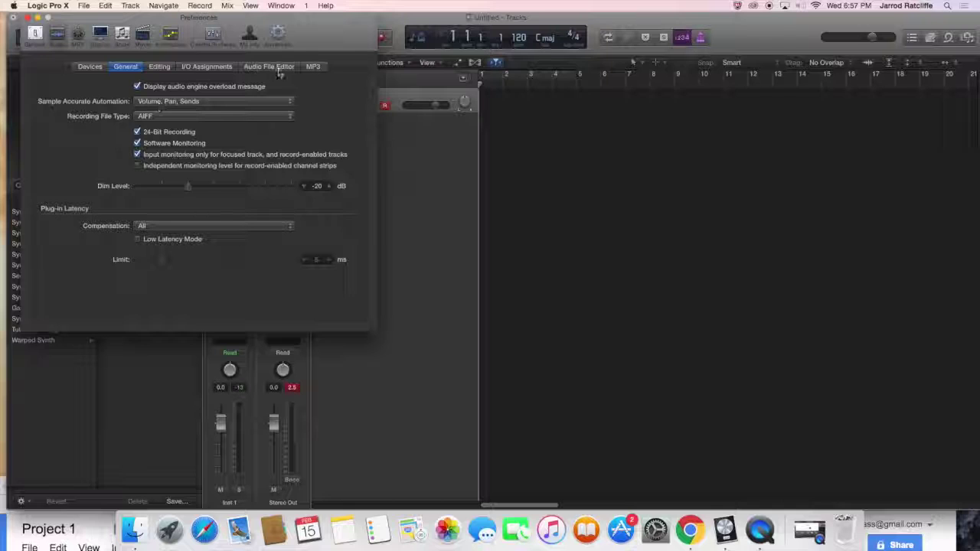
left_click(89, 71)
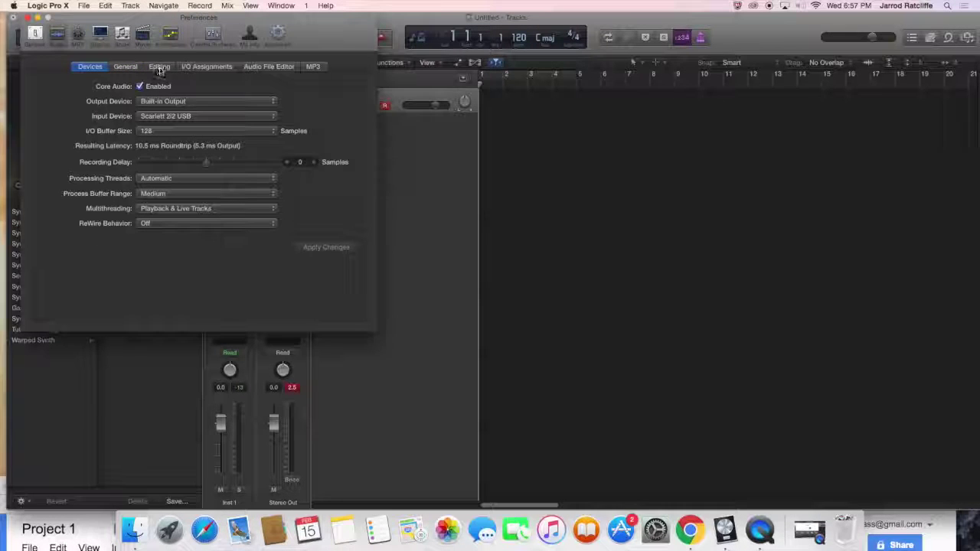
- Look through the I/O buffer size options and set the buffer size to 32 samples
left_click(162, 133)
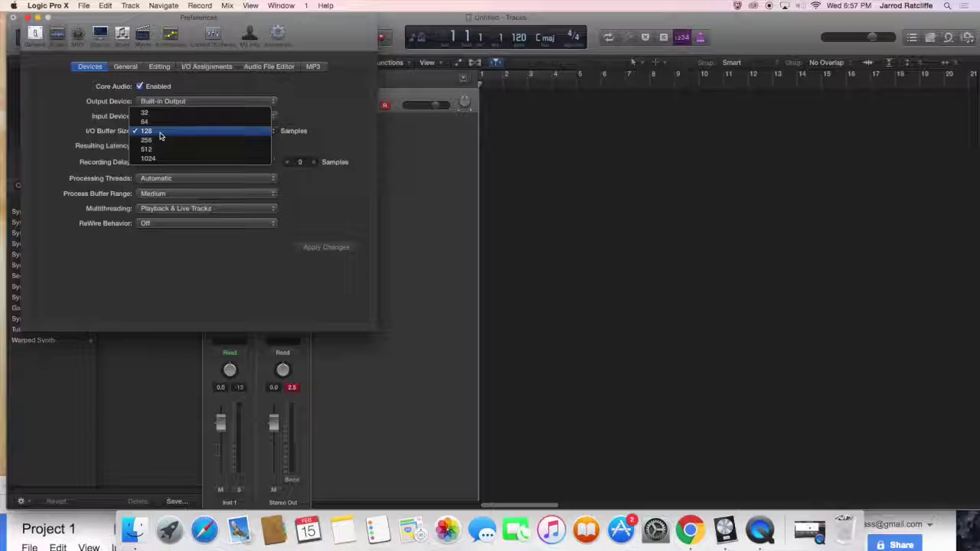
left_click(161, 136)
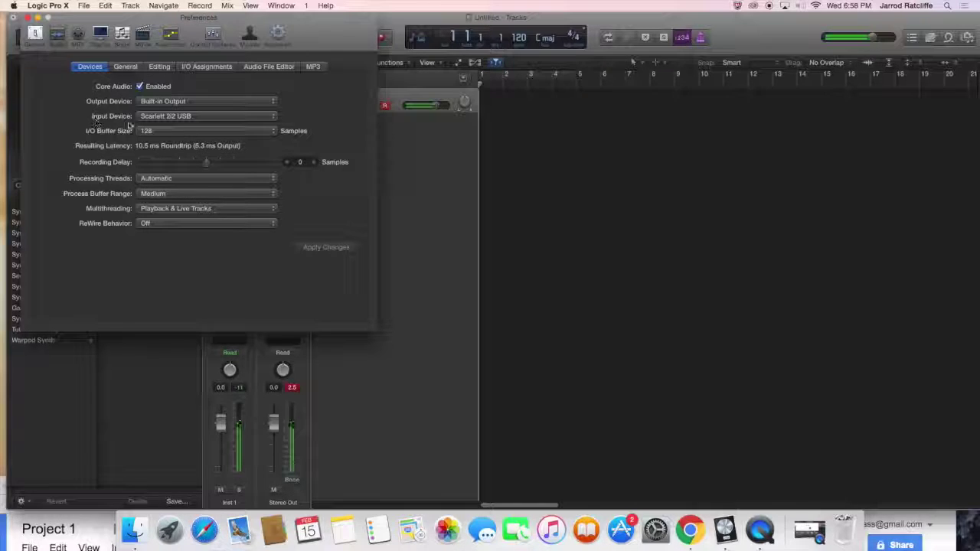
left_click(181, 131)
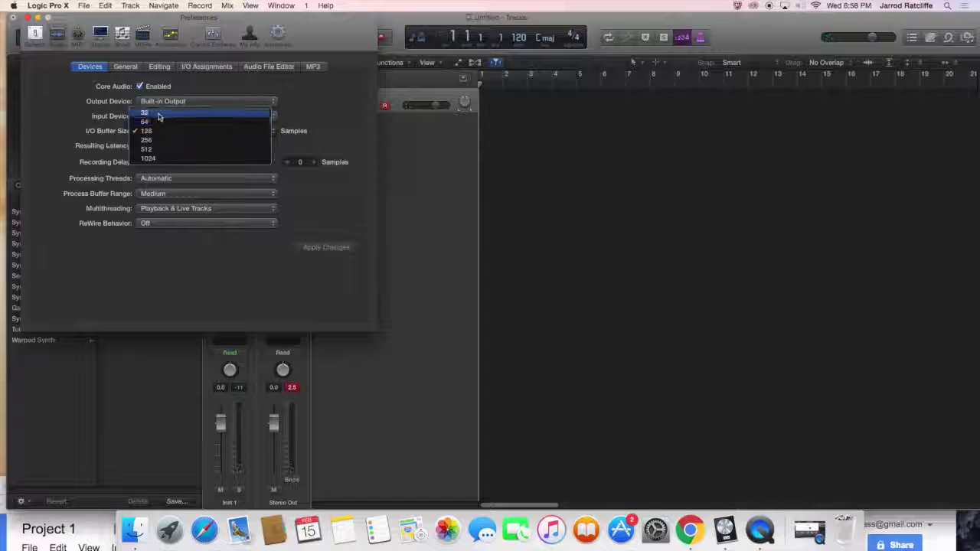
left_click(159, 114)
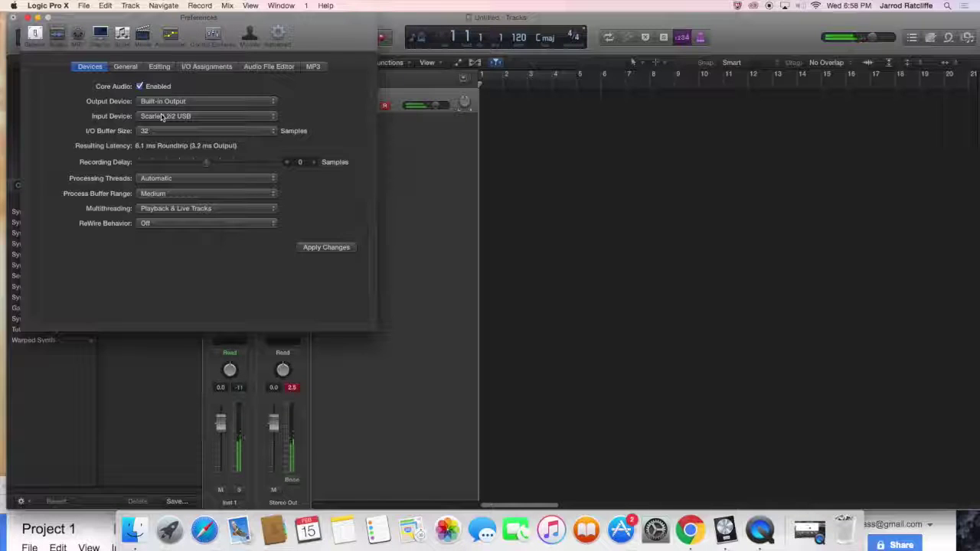
left_click(160, 131)
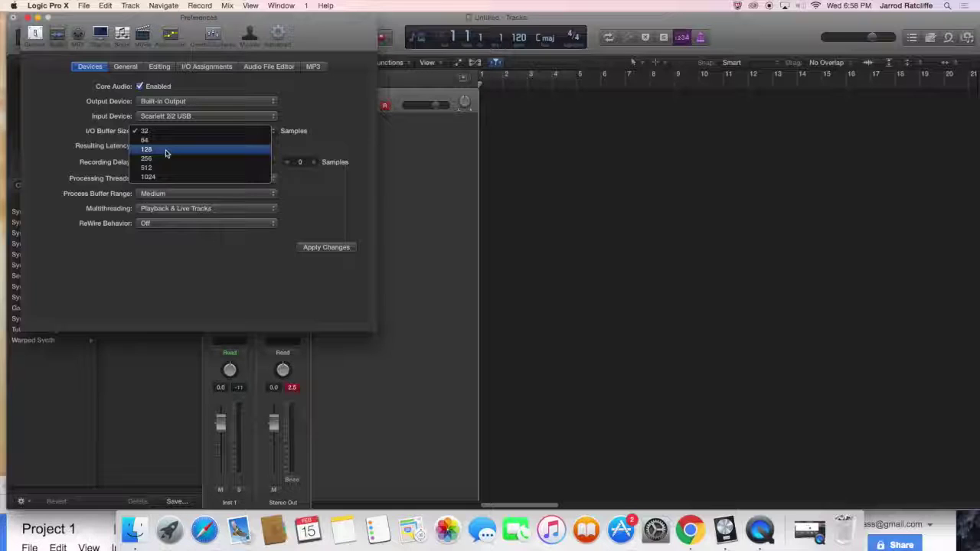
left_click(333, 118)
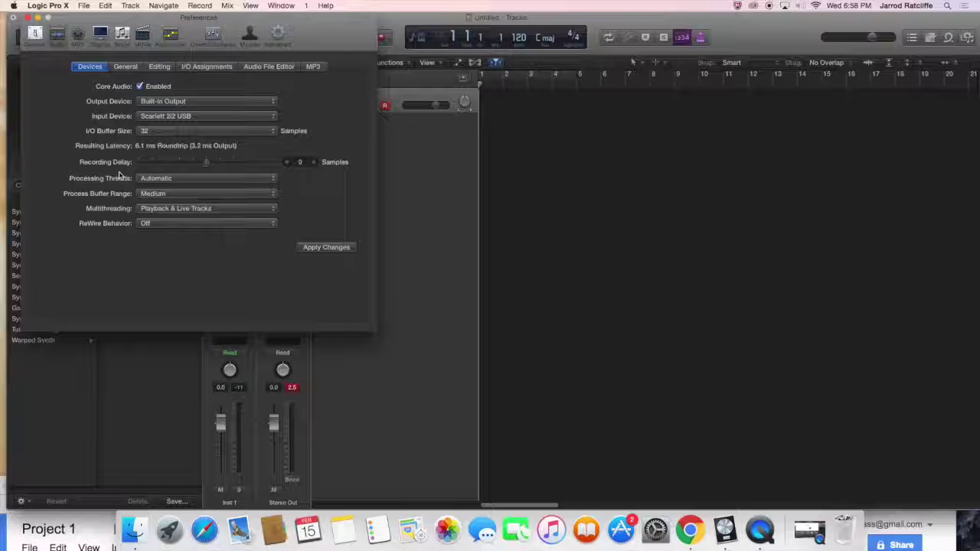
- Try an I/O buffer size of 256 samples, then settle on 128 samples
left_click(149, 131)
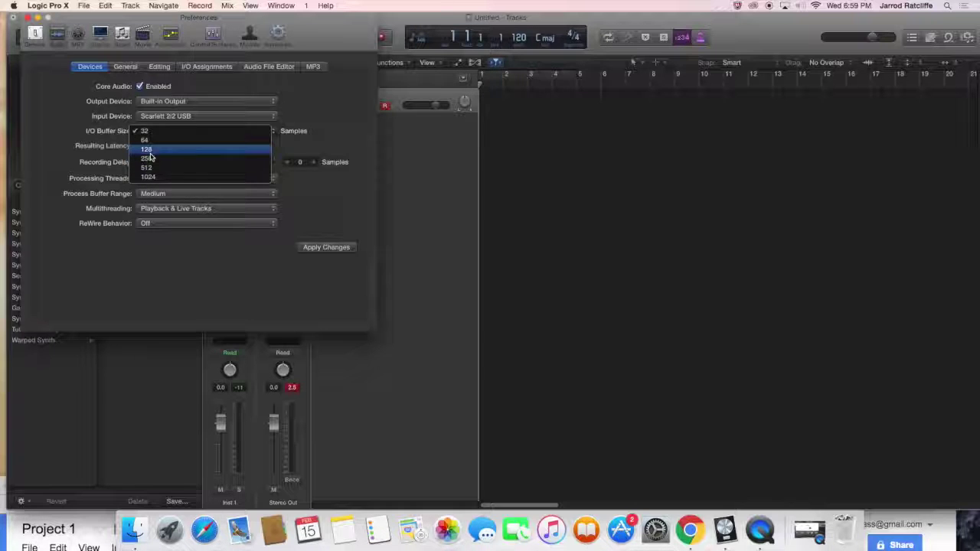
left_click(152, 160)
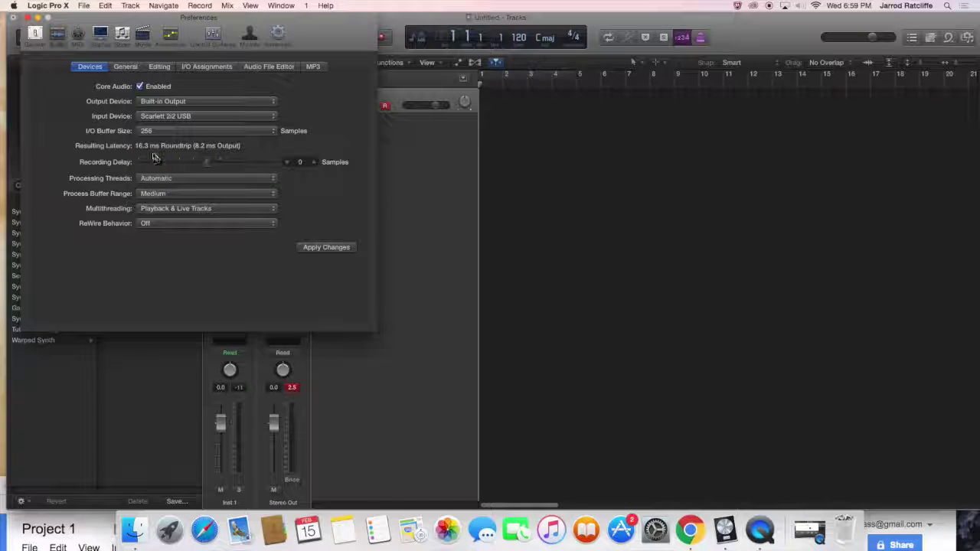
left_click(182, 132)
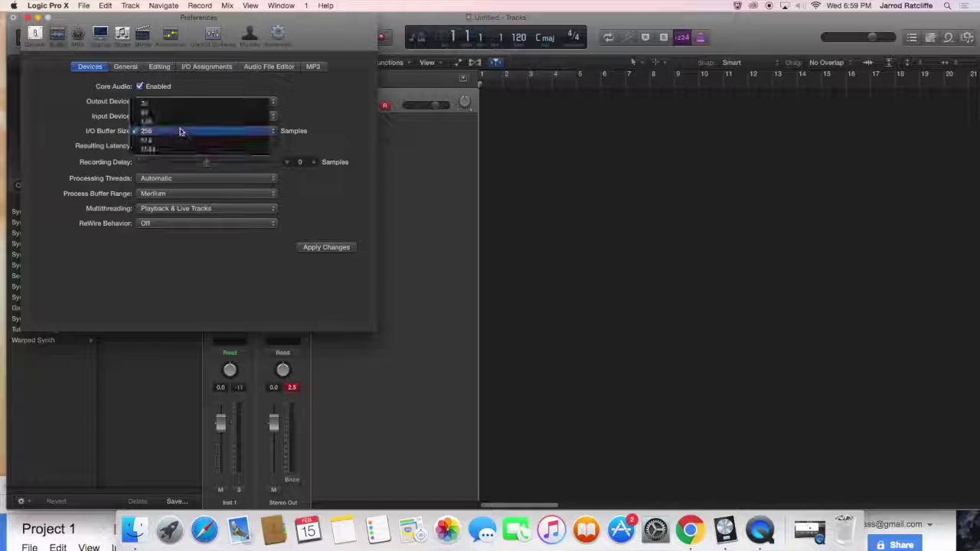
left_click(179, 122)
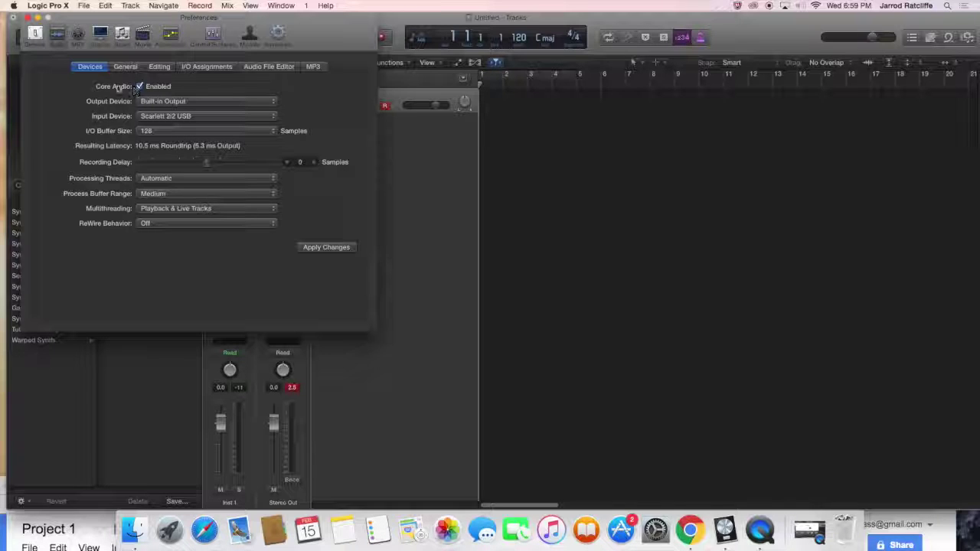
- Turn on Low Latency Mode in the General audio preferences, leaving plug-in latency compensation at All
left_click(122, 67)
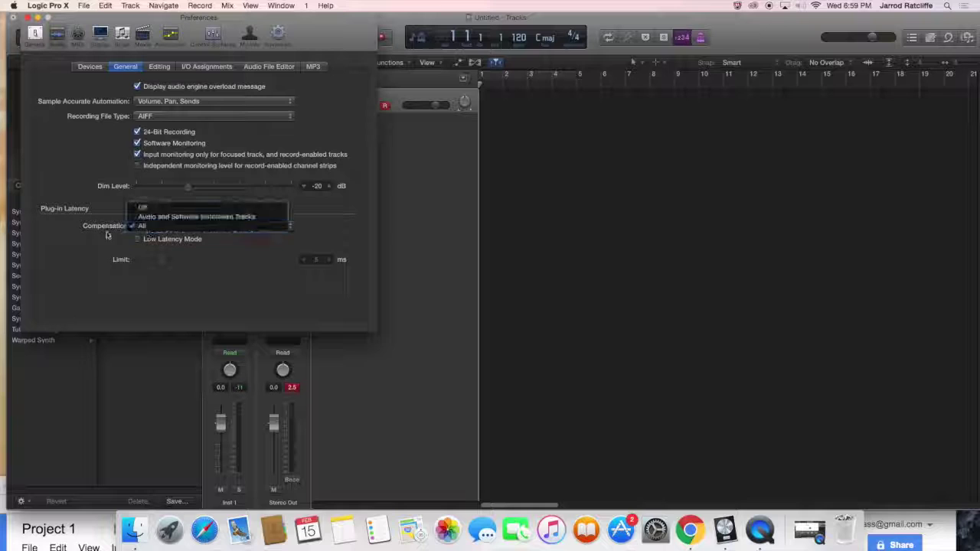
left_click(137, 240)
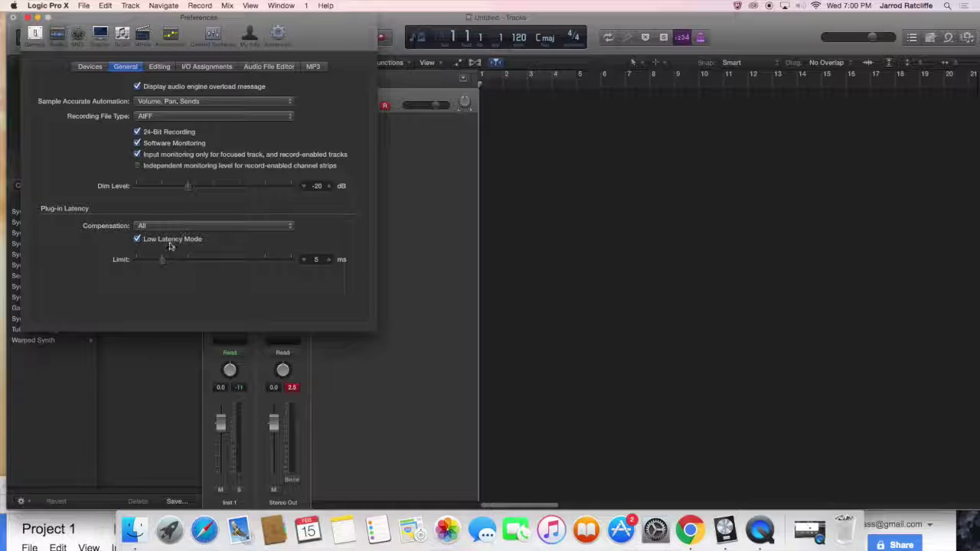
left_click(138, 239)
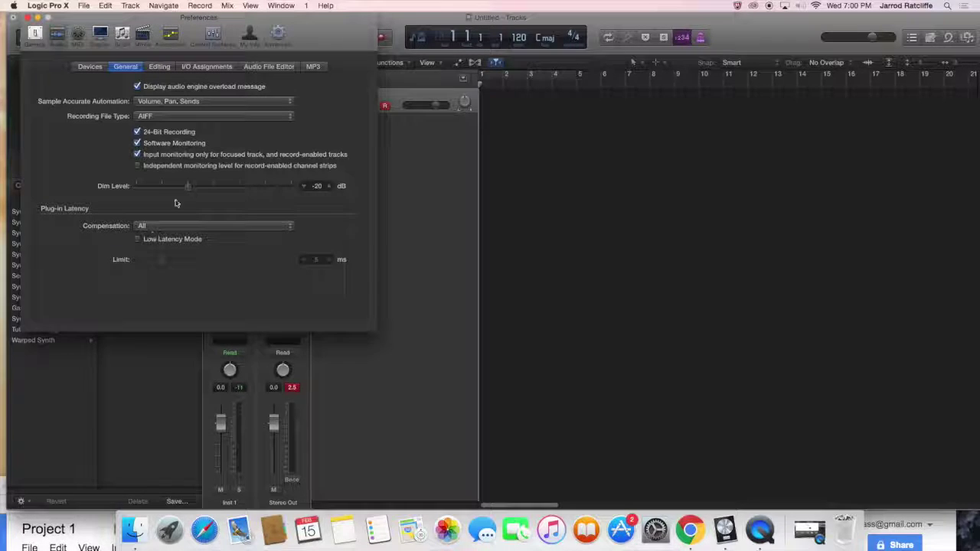
left_click(137, 240)
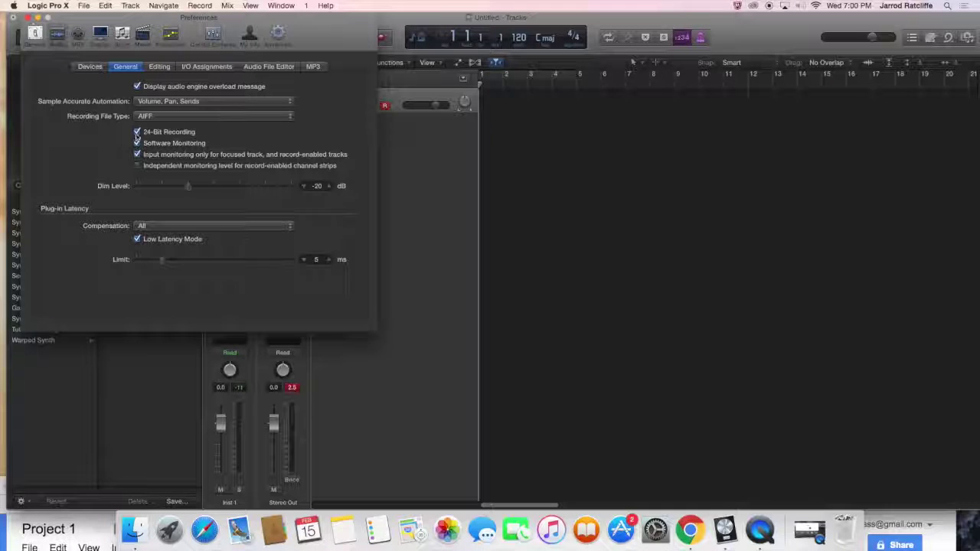
- Apply the changed audio device settings and close the Preferences window
left_click(88, 67)
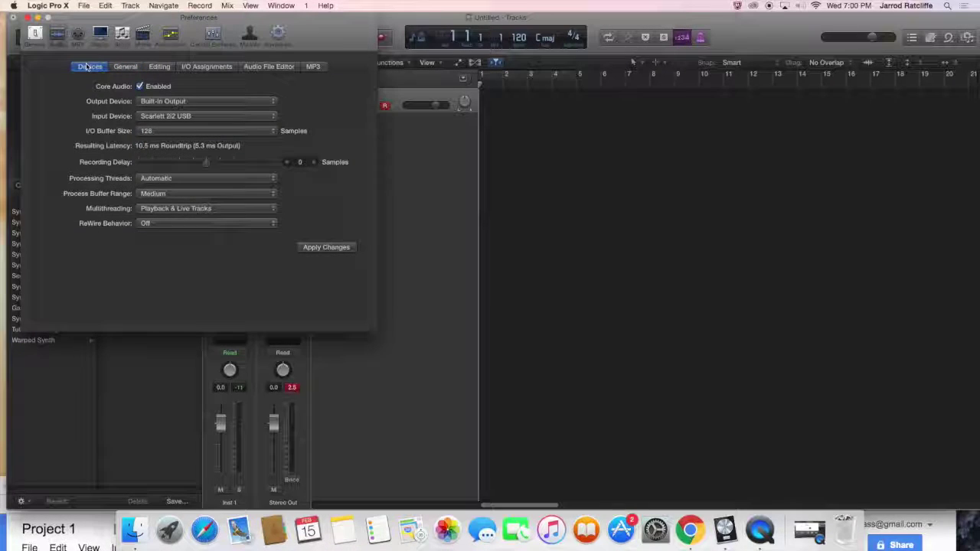
left_click(323, 249)
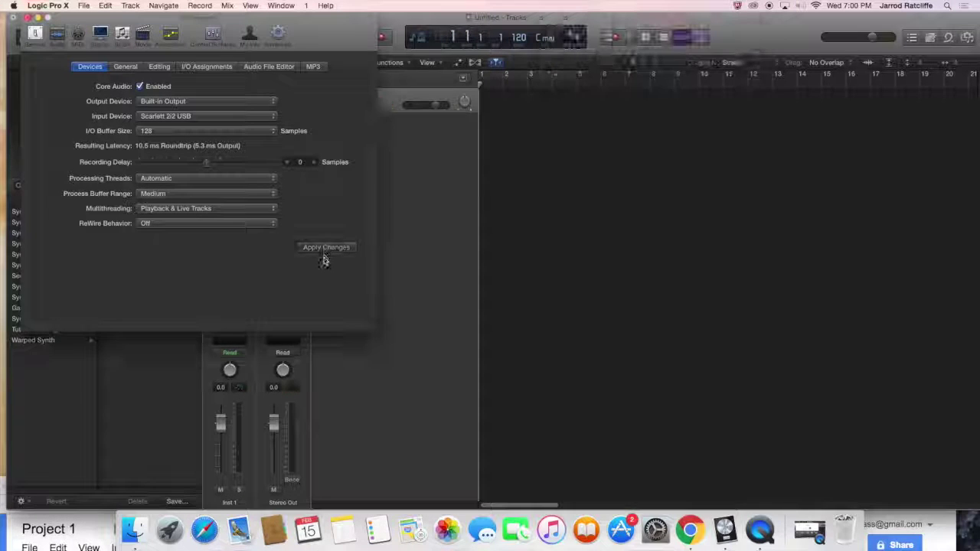
left_click(29, 17)
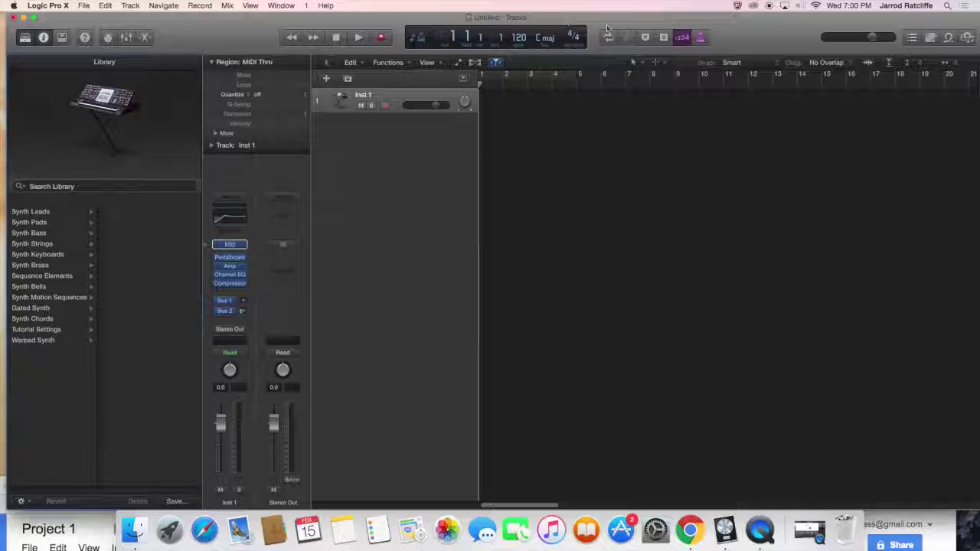
- Toggle the count-in off and on, and look through the General, Audio and Advanced preferences for recording options
left_click(682, 37)
left_click(682, 38)
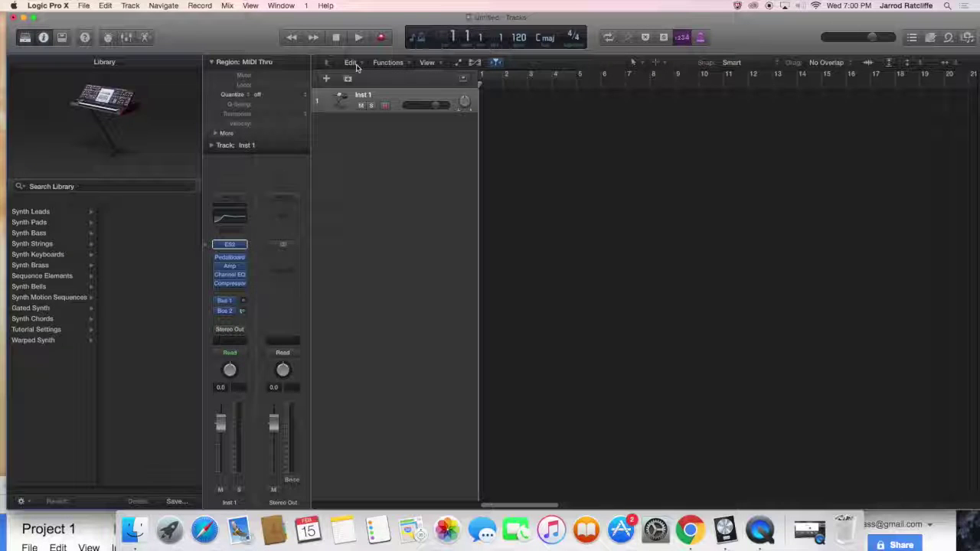
left_click(47, 5)
mouse_move(82, 35)
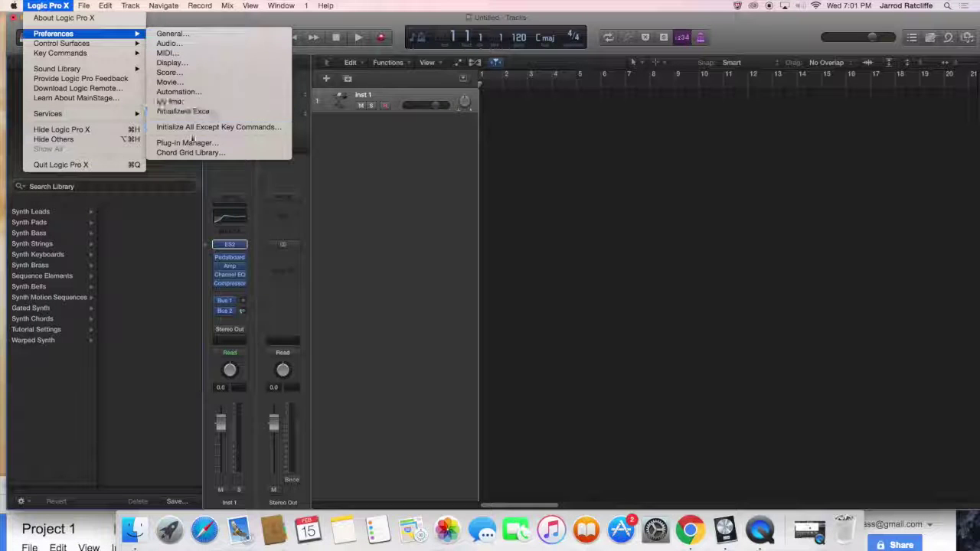
left_click(172, 33)
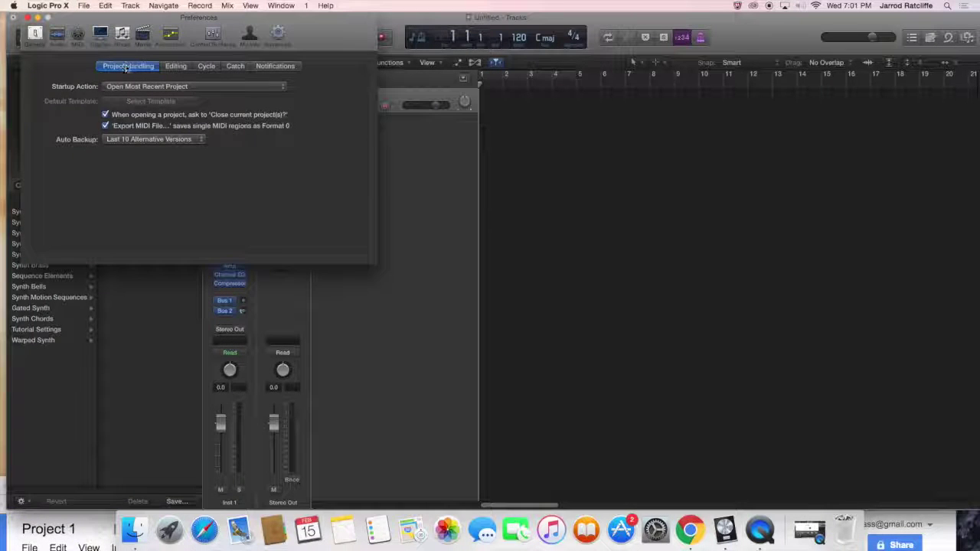
left_click(58, 38)
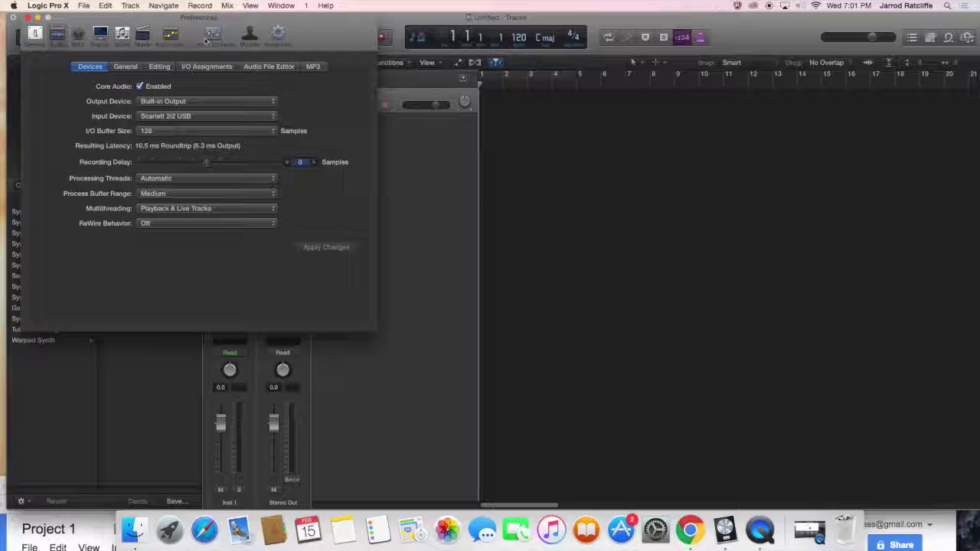
left_click(278, 34)
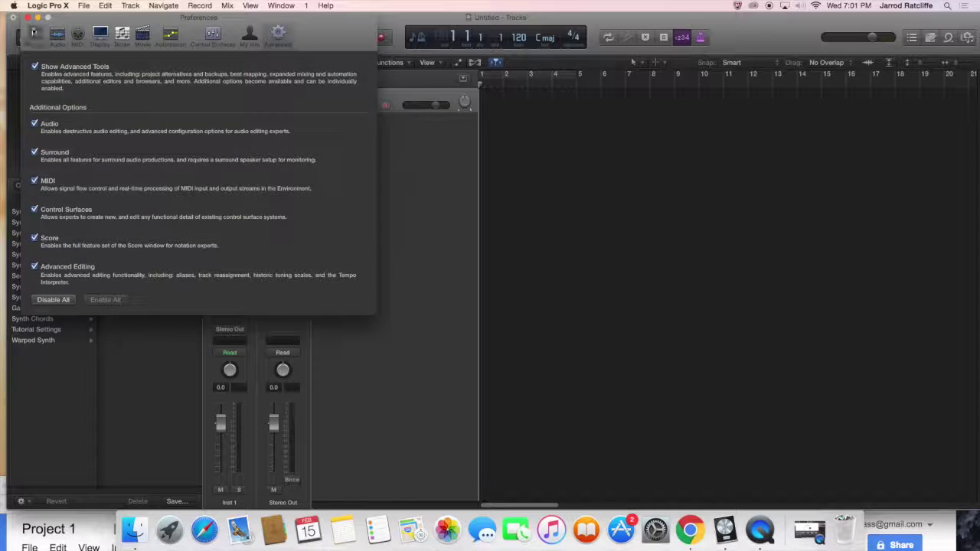
left_click(34, 33)
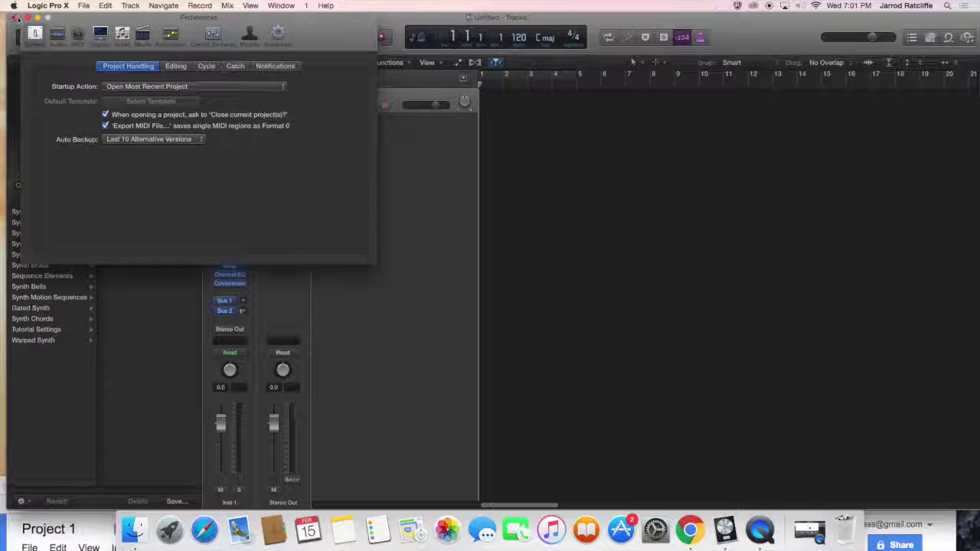
left_click(15, 17)
- Examine the count-in options in the project's Recording settings and close the settings window
left_click(47, 5)
mouse_move(67, 54)
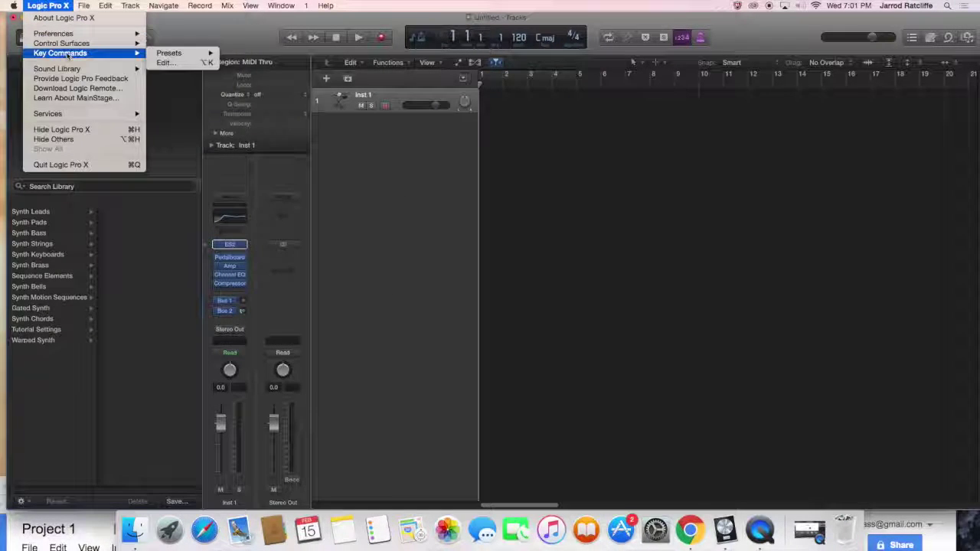
mouse_move(86, 5)
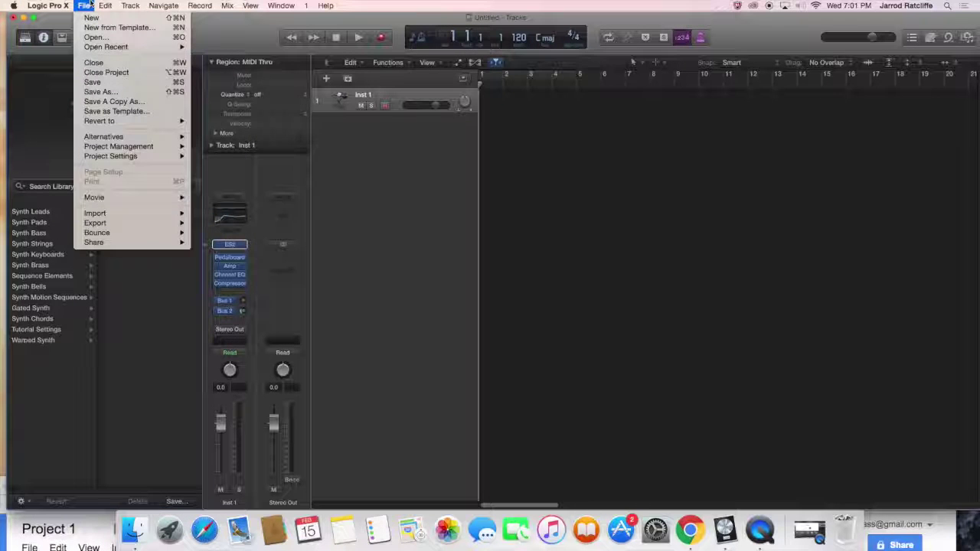
mouse_move(126, 155)
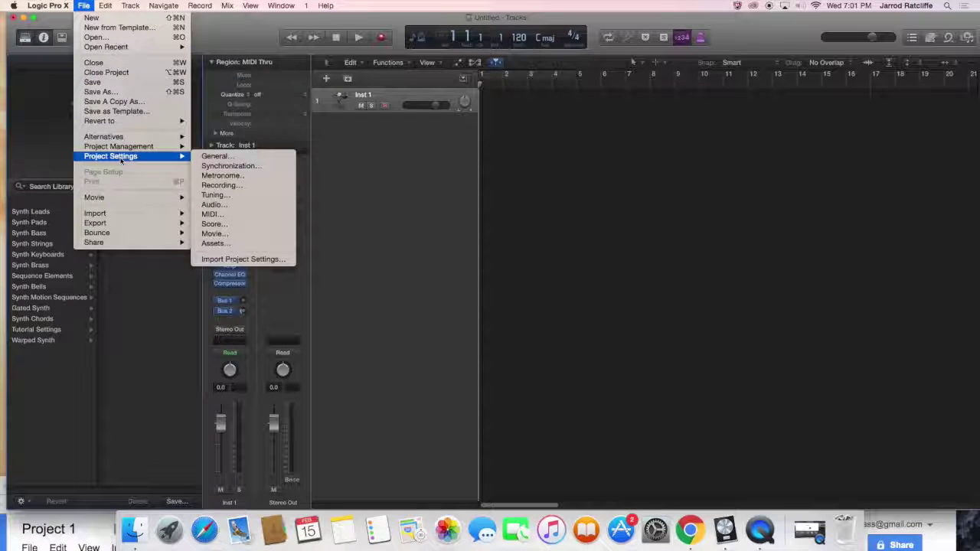
left_click(253, 187)
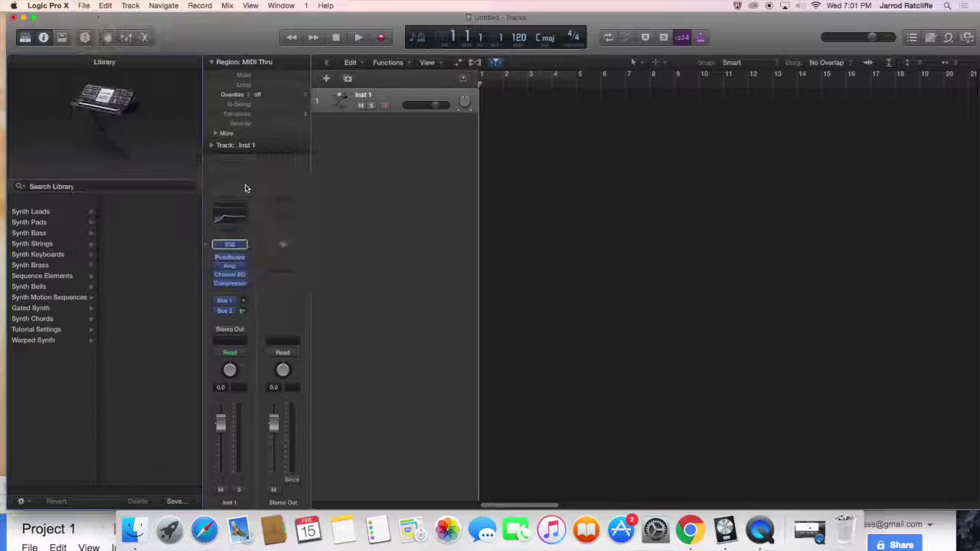
left_click_drag(354, 242, 363, 140)
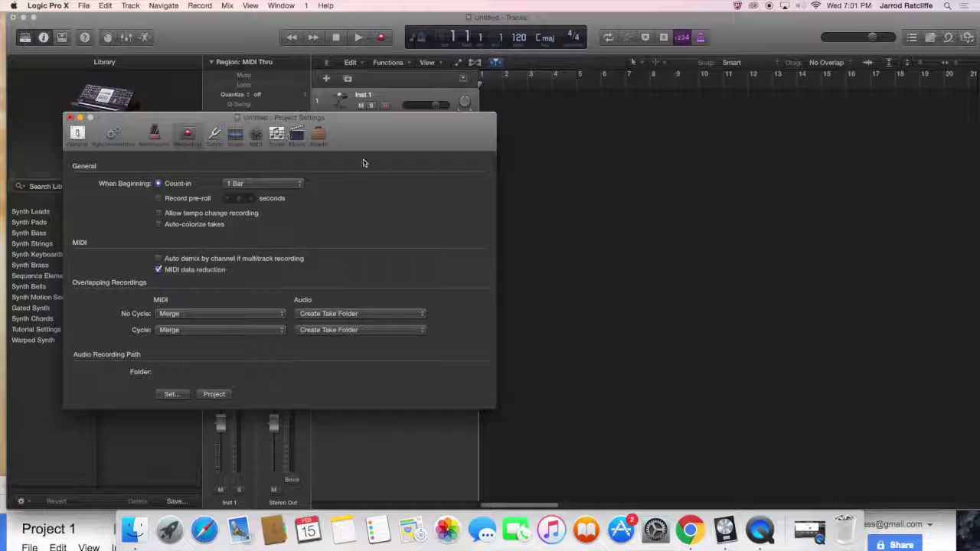
left_click(70, 117)
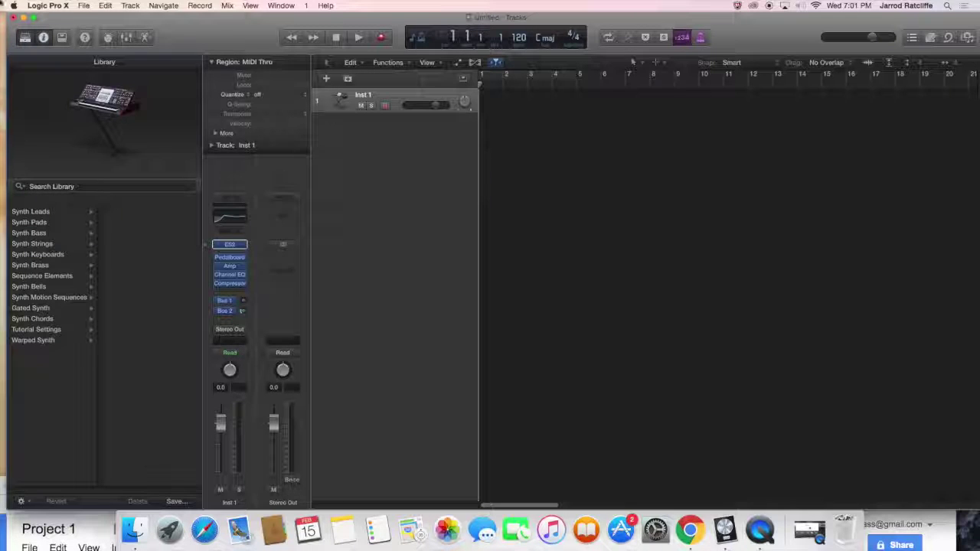
left_click(107, 5)
left_click(84, 5)
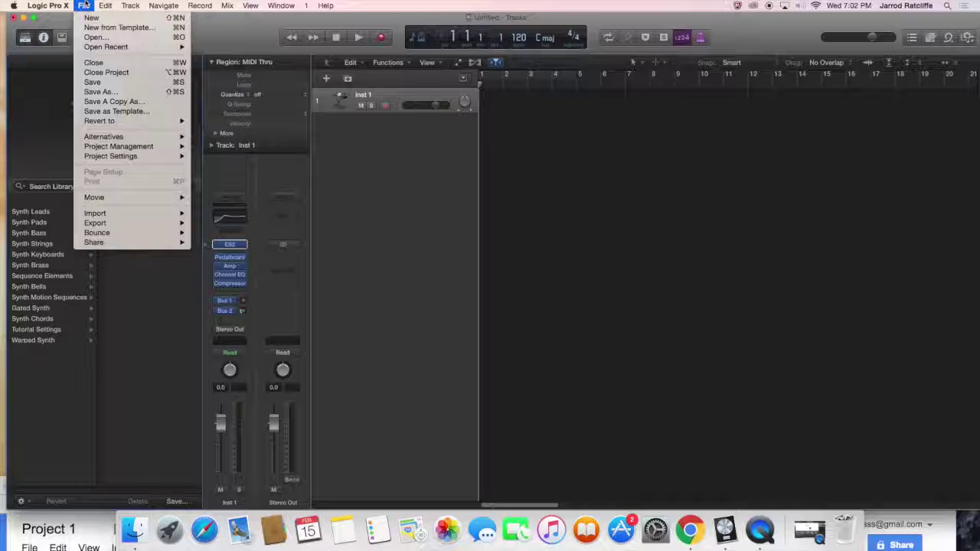
mouse_move(161, 159)
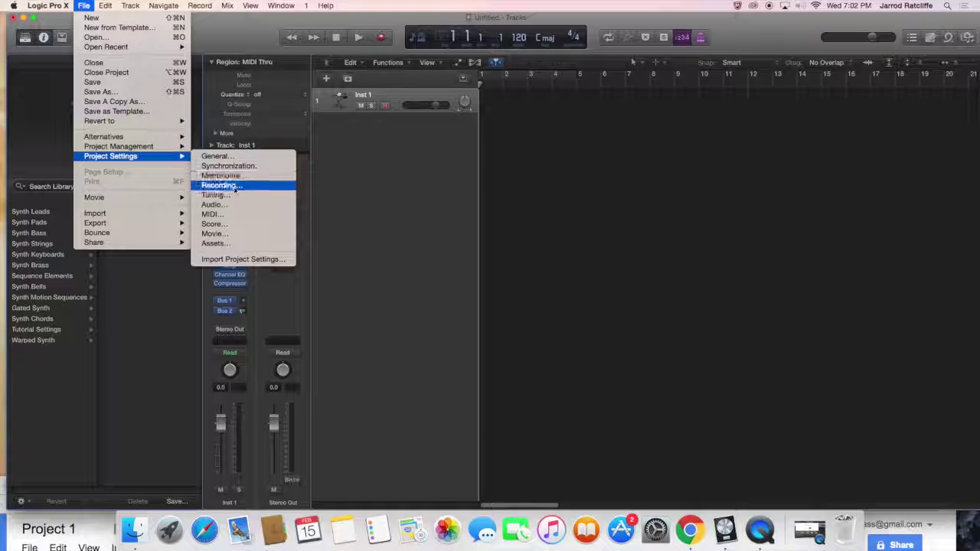
left_click(419, 205)
- Lower the project tempo, ending at 79 BPM
left_click_drag(518, 37, 517, 109)
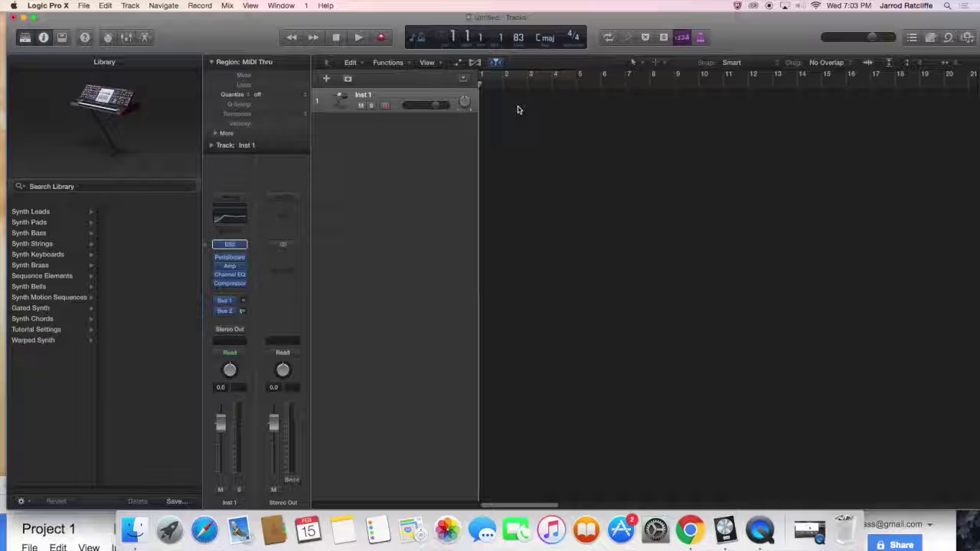
double_click(518, 37)
type("85")
key("Return")
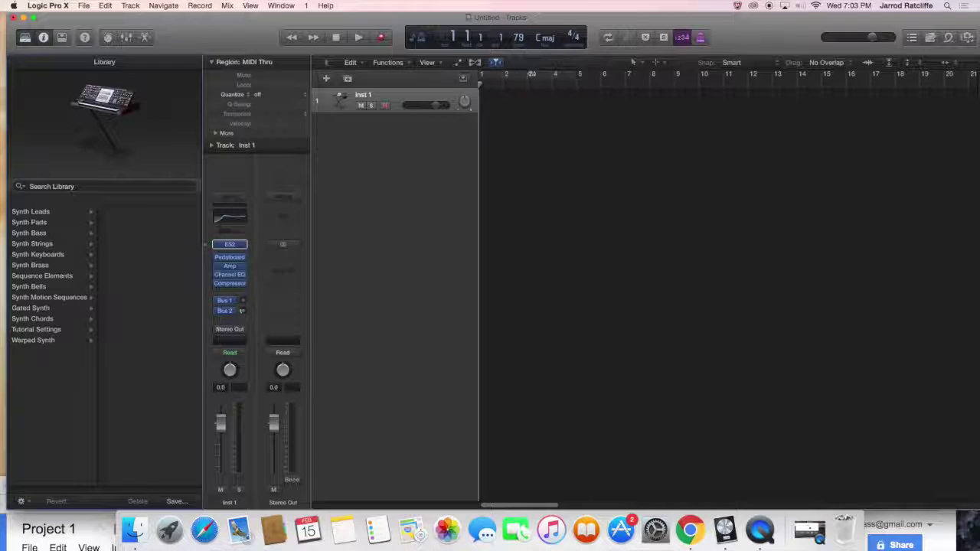
- Toggle the metronome click off and on, and raise the tempo to 117 BPM while the project plays
left_click(700, 37)
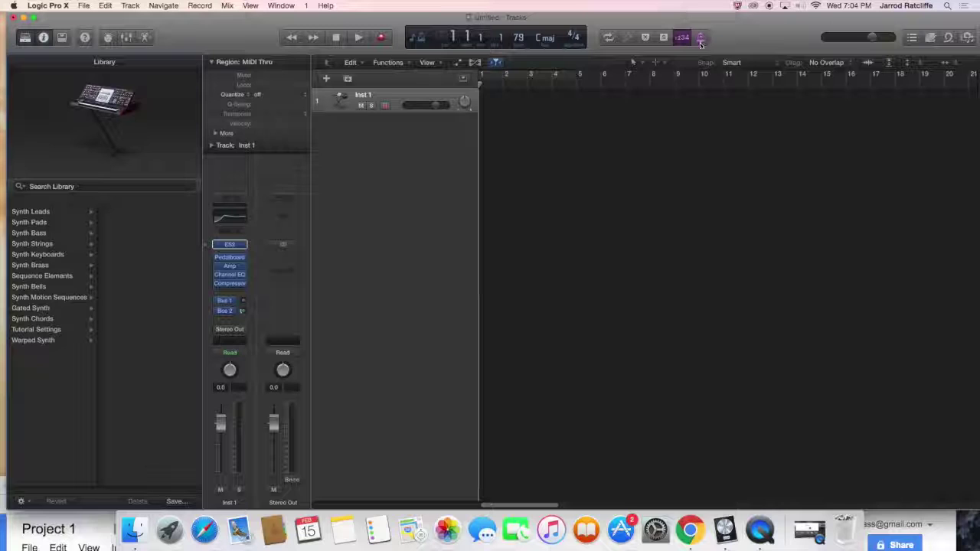
left_click(700, 40)
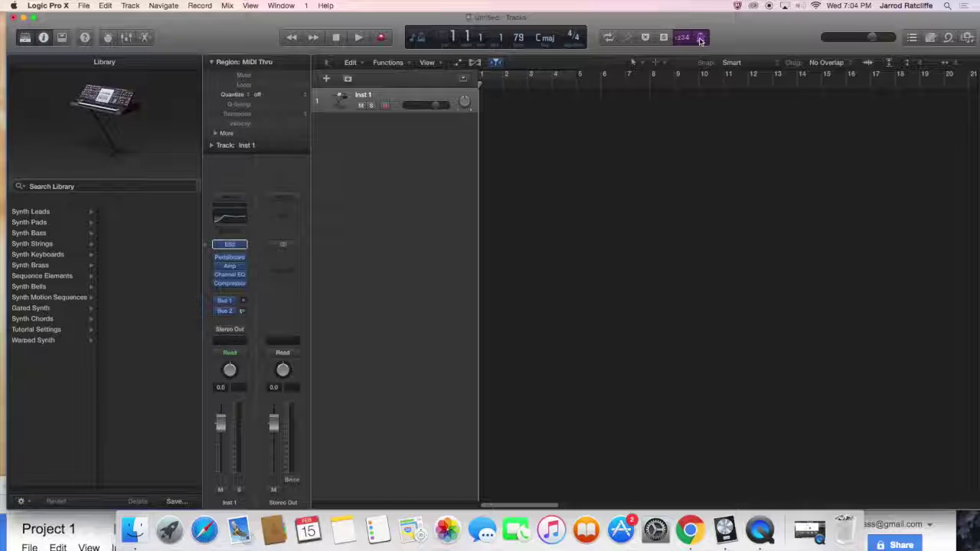
key("space")
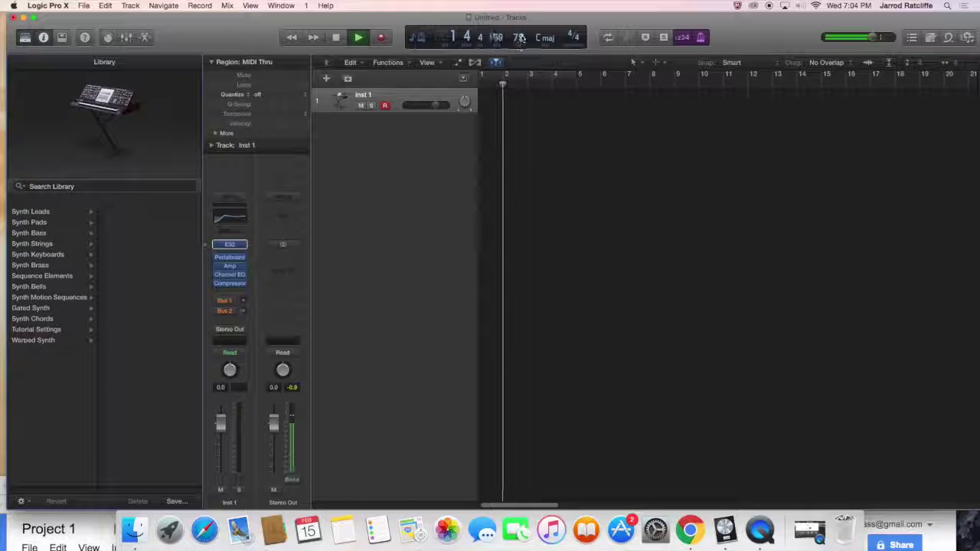
left_click_drag(519, 39, 519, 6)
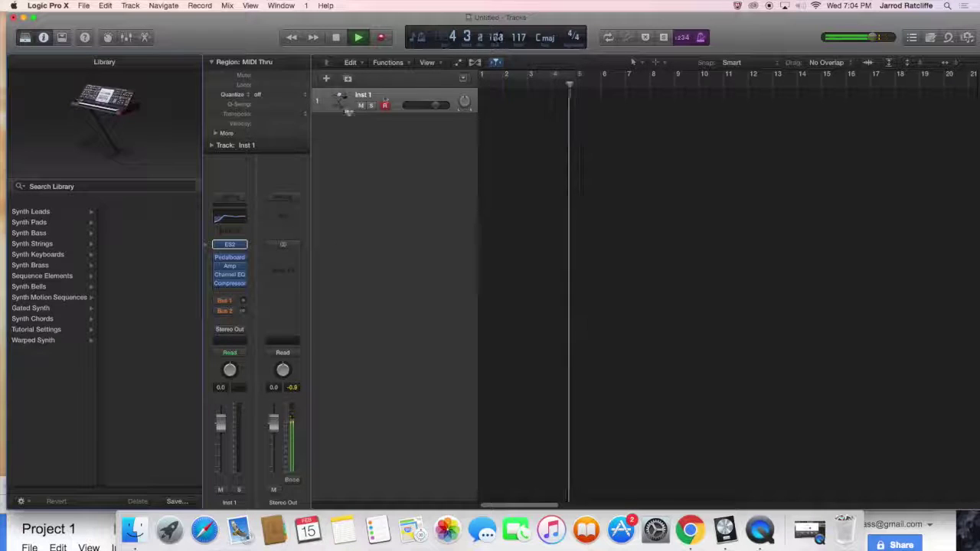
key("space")
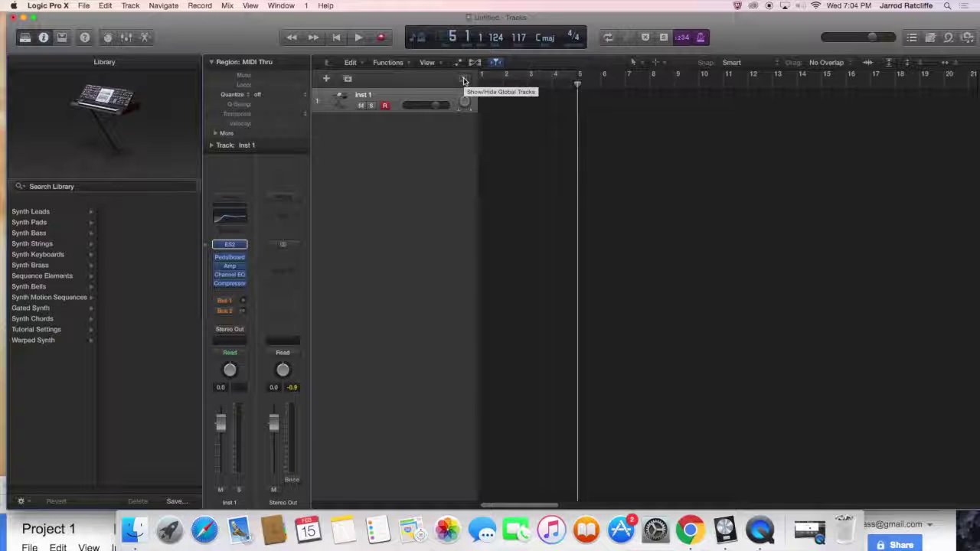
- Show the global tracks, raise the tempo at bar 5 to 125 BPM, and play across the change
left_click(463, 80)
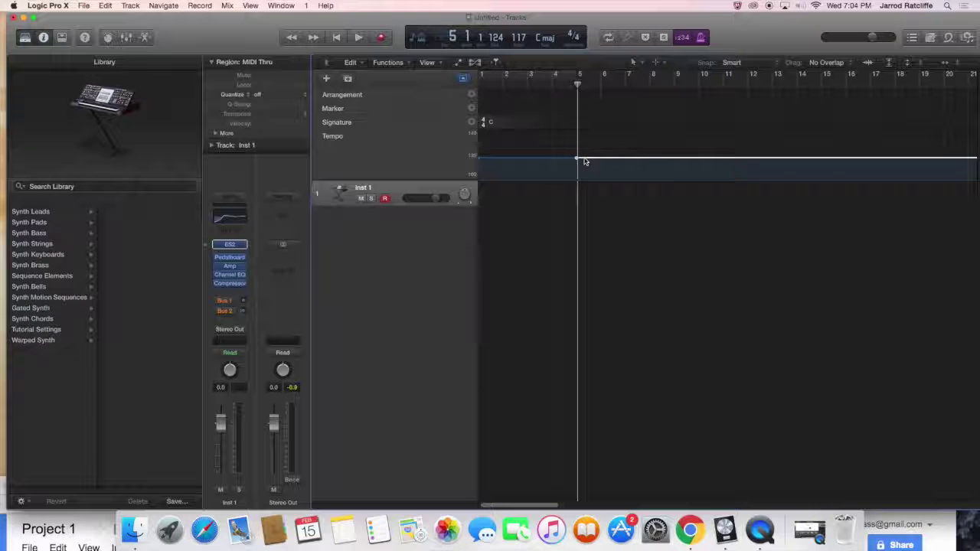
left_click_drag(583, 161, 576, 154)
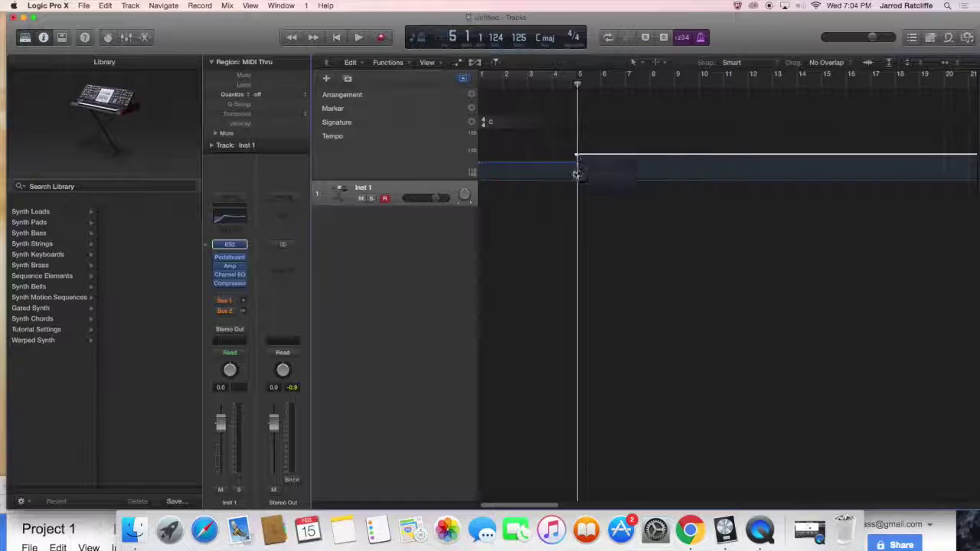
left_click(549, 85)
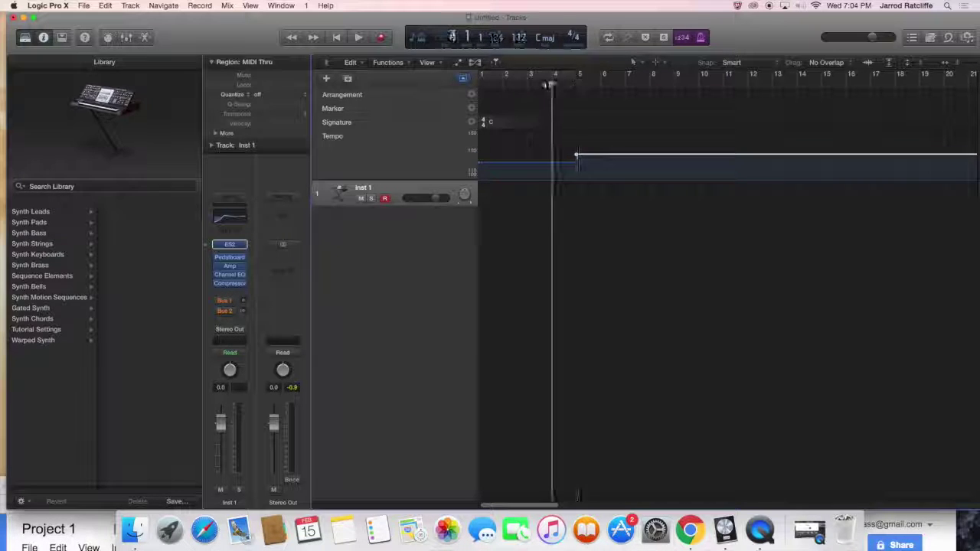
key("space")
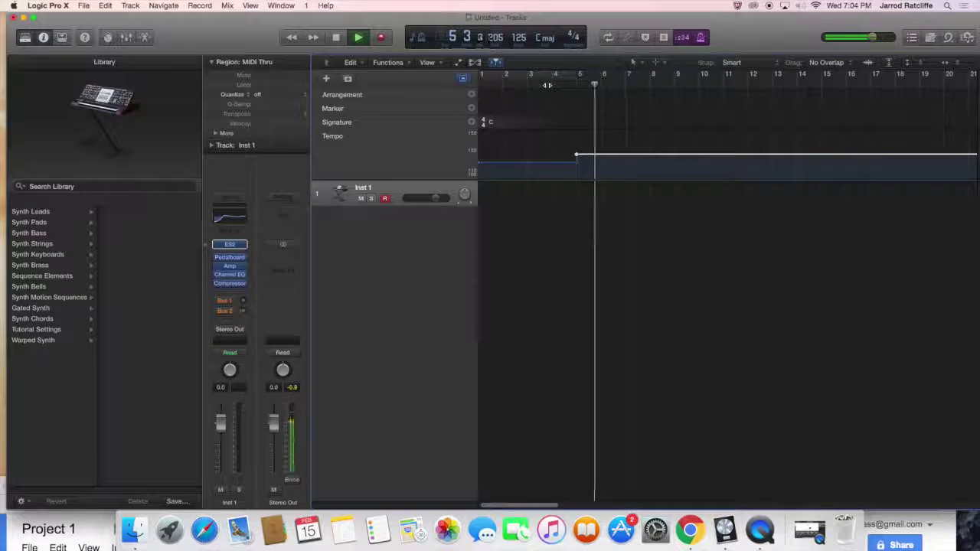
key("space")
- Raise the tempo from bar 5 to 139 BPM and play back across the change
left_click_drag(575, 154, 576, 147)
key("space")
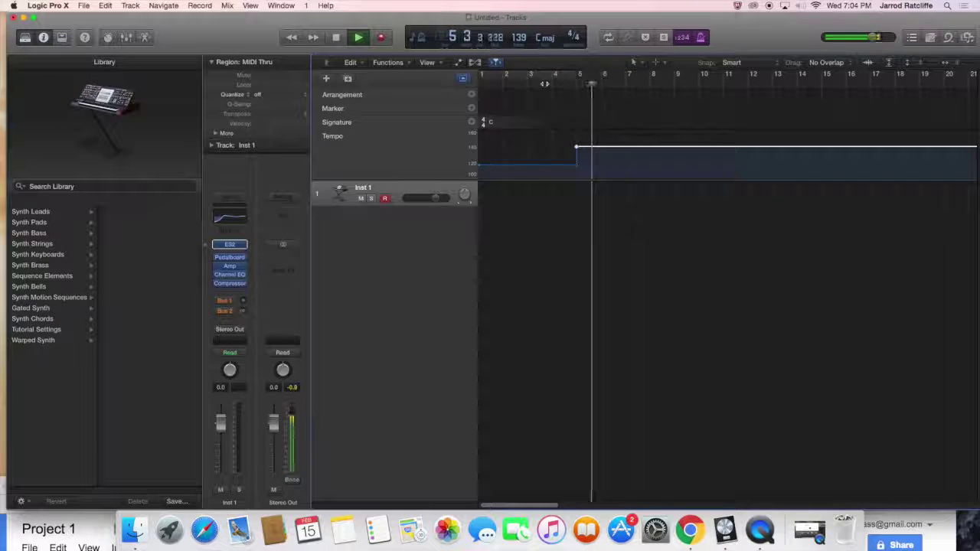
key("space")
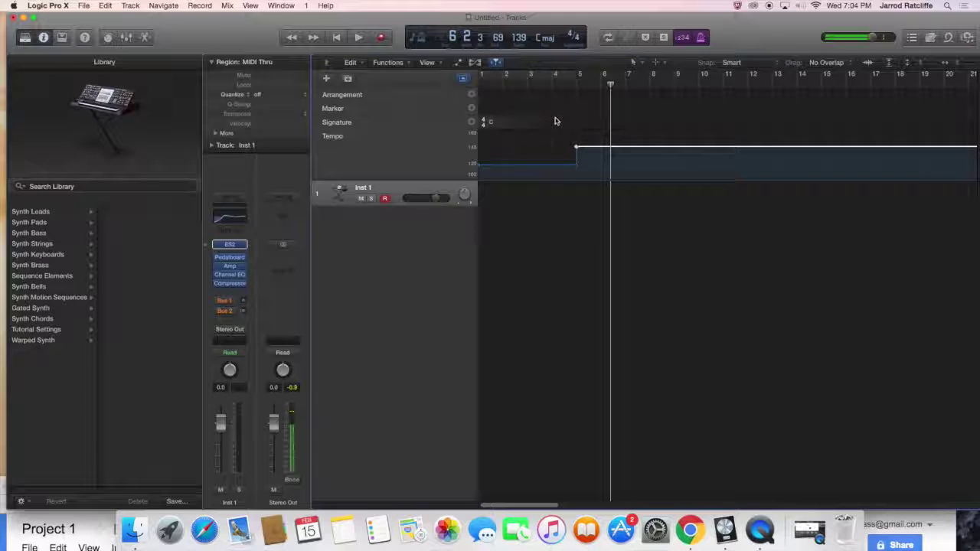
- Undo the last two tempo changes at bar 5 and hide the Library, keeping the global tracks shown
key("super+z")
key("super+z")
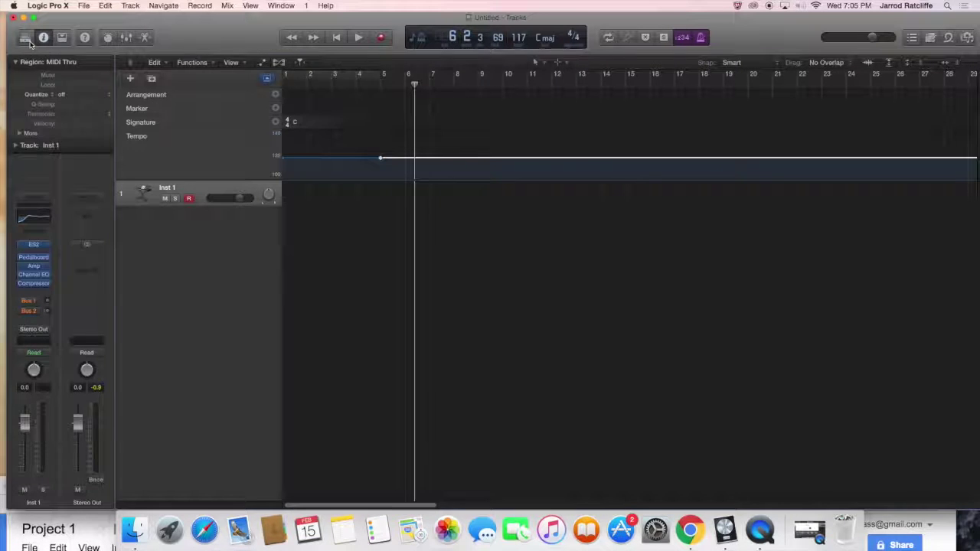
left_click(25, 37)
left_click(267, 79)
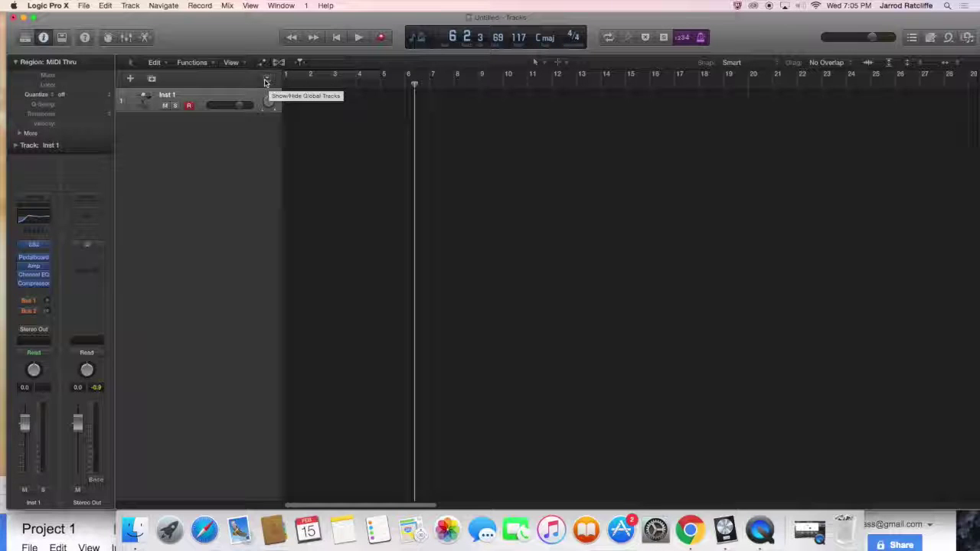
left_click(267, 80)
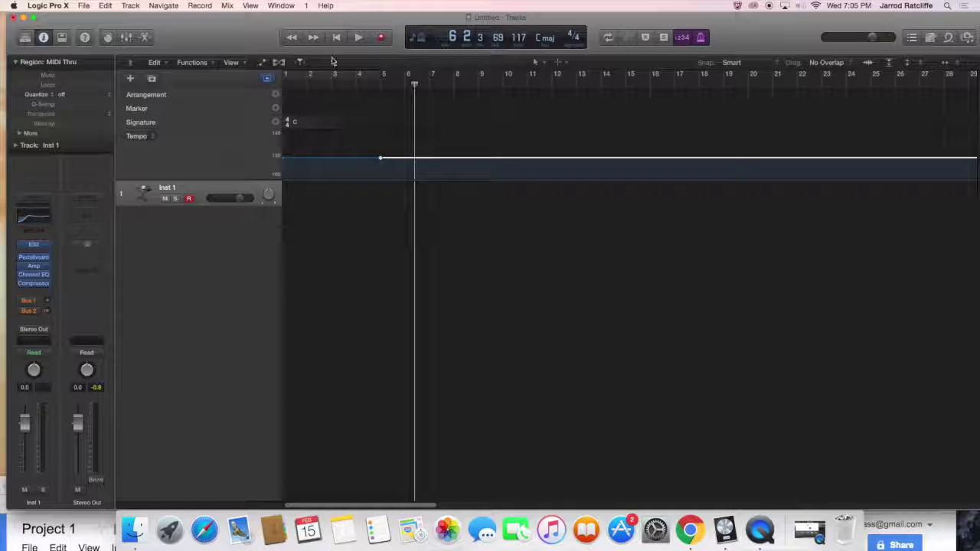
- Turn on the cycle area from bar 1, extend it to bar 9, and toggle it off and on again
left_click(304, 74)
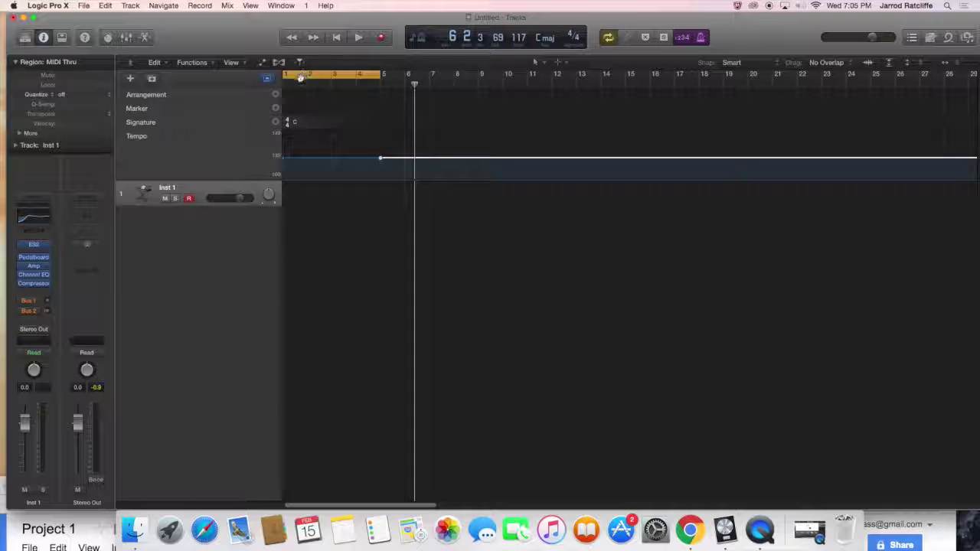
left_click_drag(381, 74, 477, 79)
left_click(407, 78)
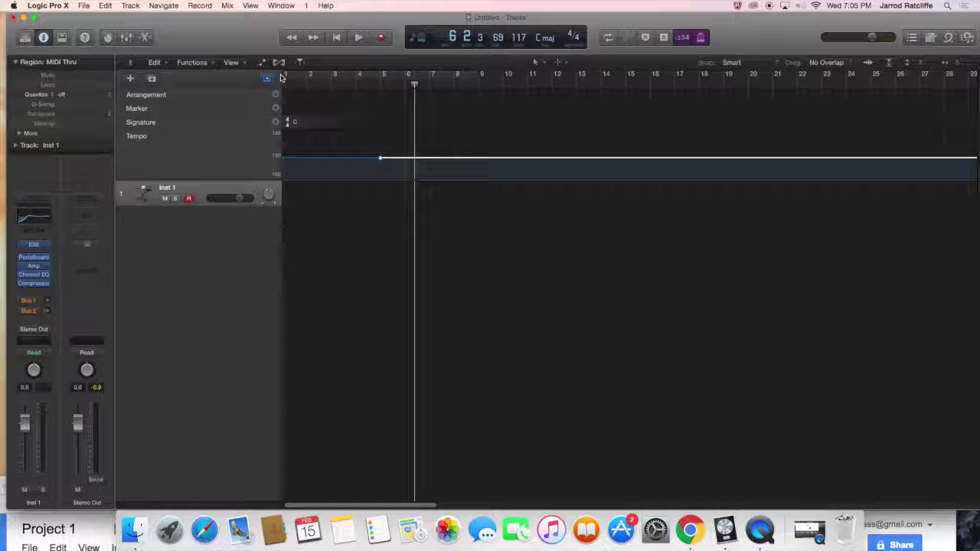
left_click(334, 74)
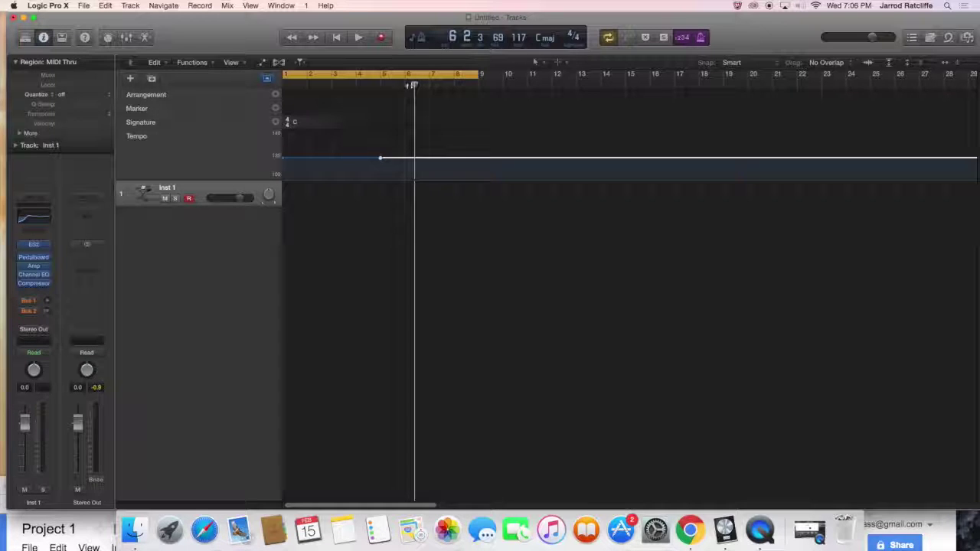
- Move the playhead back to bar 5 beat 4 and toggle the cycle area, keeping it on
mouse_move(411, 85)
left_mouse_down()
mouse_move(437, 85)
mouse_move(385, 85)
mouse_move(399, 85)
left_mouse_up()
left_click(418, 74)
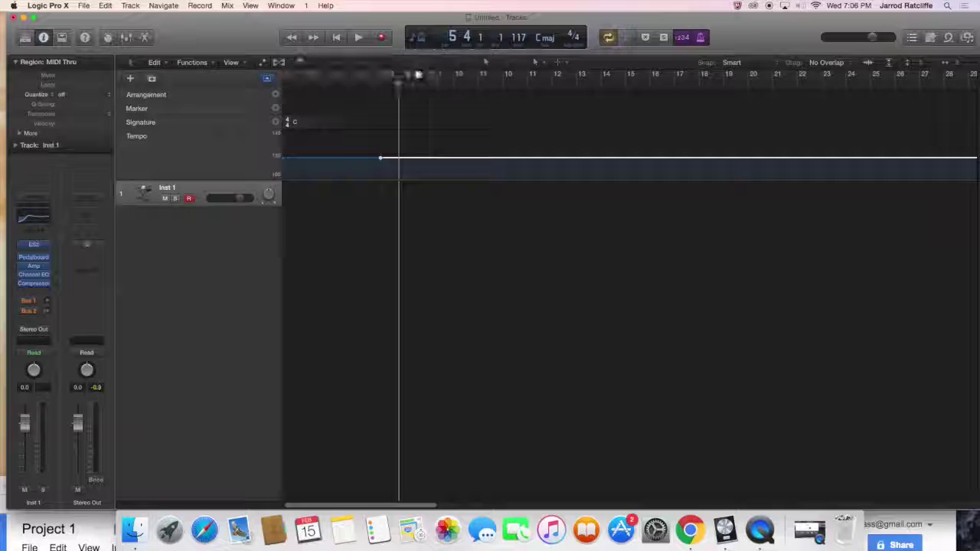
left_click(418, 74)
left_click(418, 74)
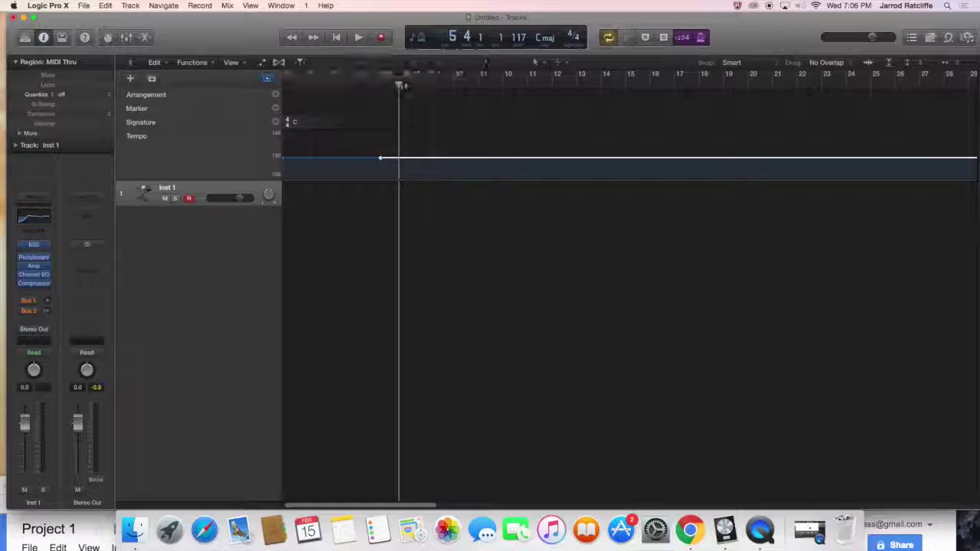
- Turn off cycle mode and move the playhead back to the start of bar 1
left_click_drag(400, 85, 353, 88)
left_click(423, 79)
left_click(424, 79)
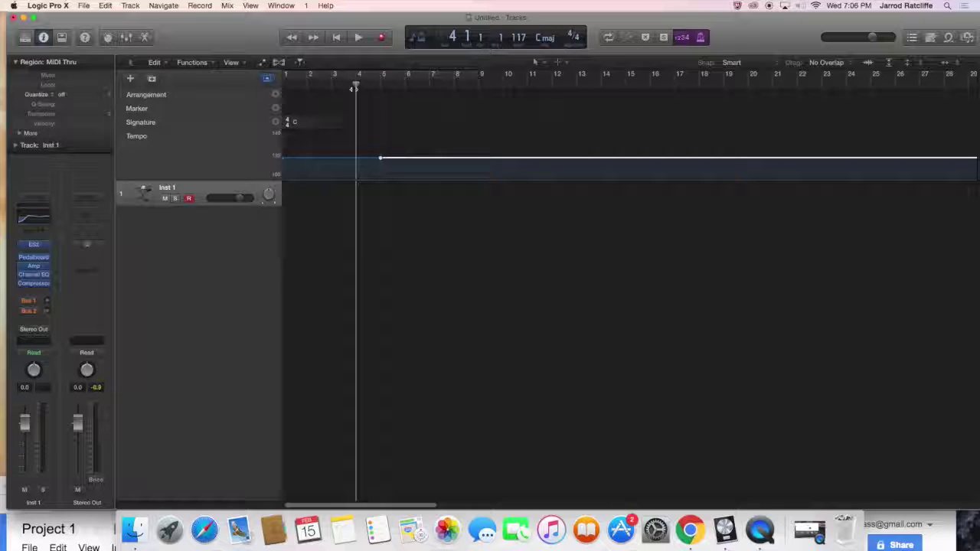
left_click_drag(355, 88, 339, 86)
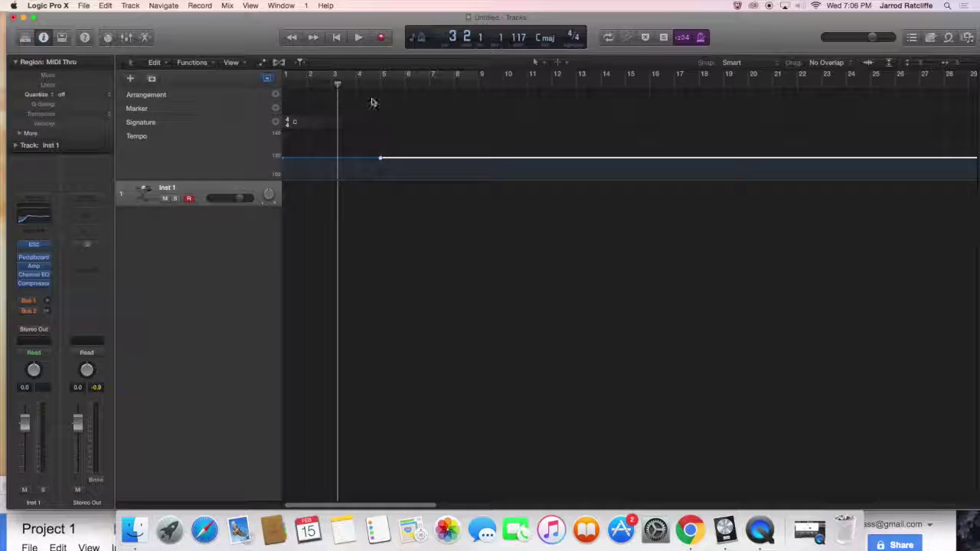
left_click_drag(337, 82, 307, 84)
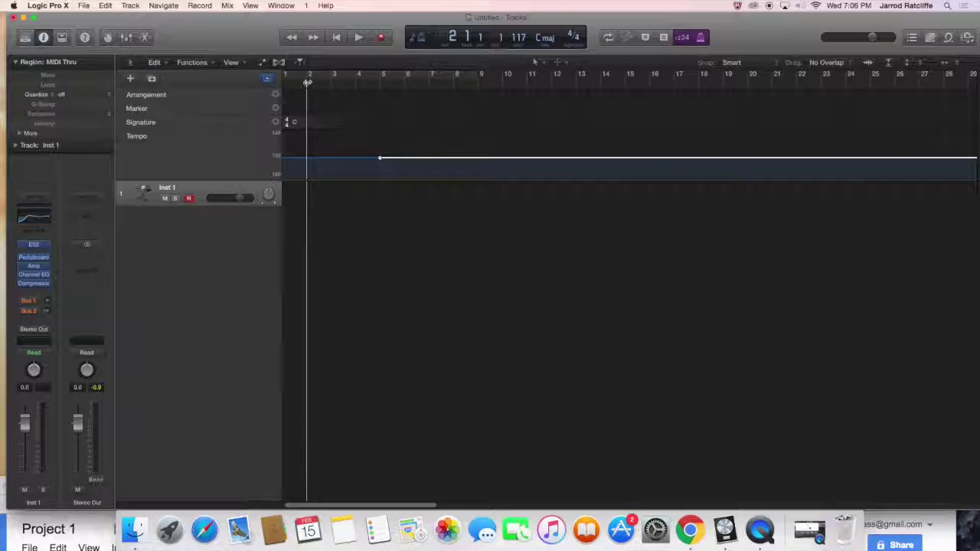
left_click_drag(307, 82, 283, 84)
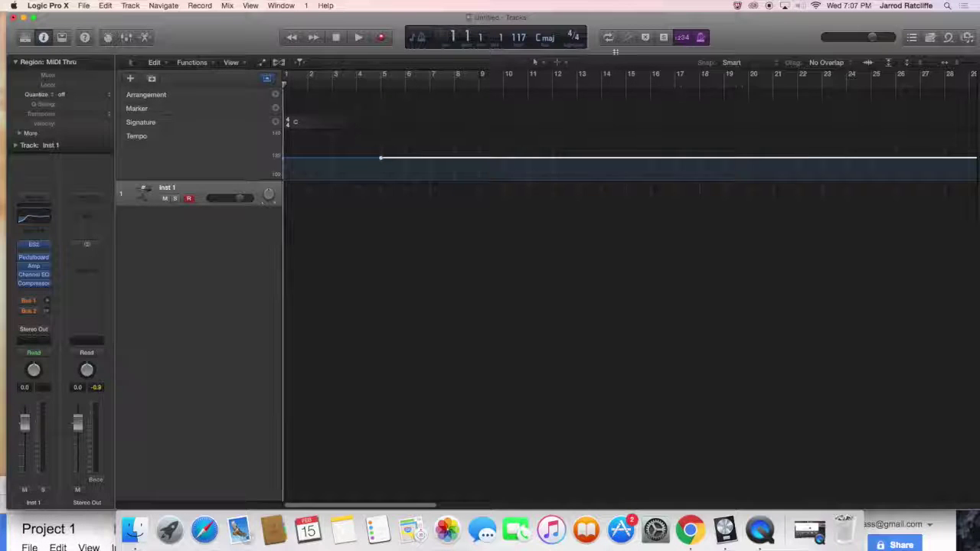
left_click_drag(847, 22, 832, 26)
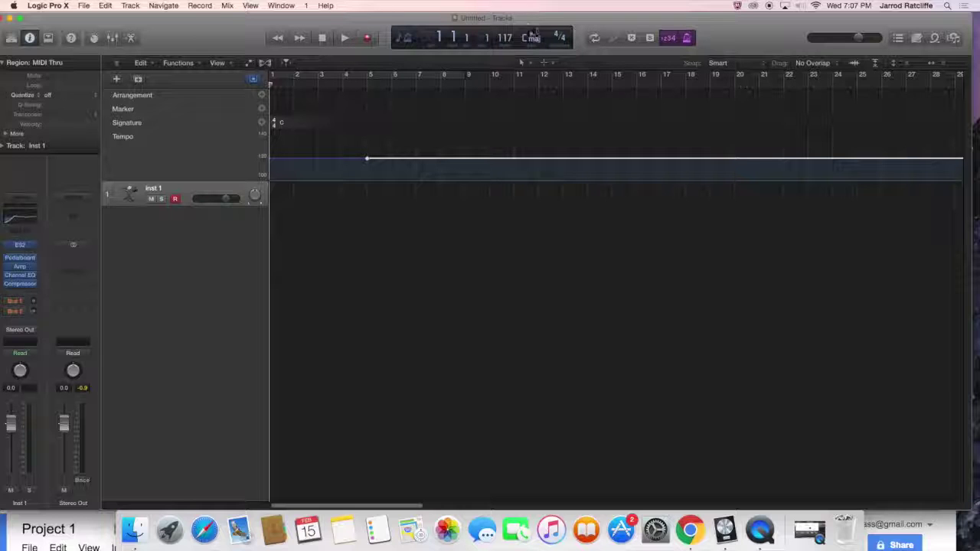
- Remove the tempo change at bar 5 and lower the whole project's tempo to 108 BPM
left_click_drag(504, 37, 505, 40)
left_click(566, 180)
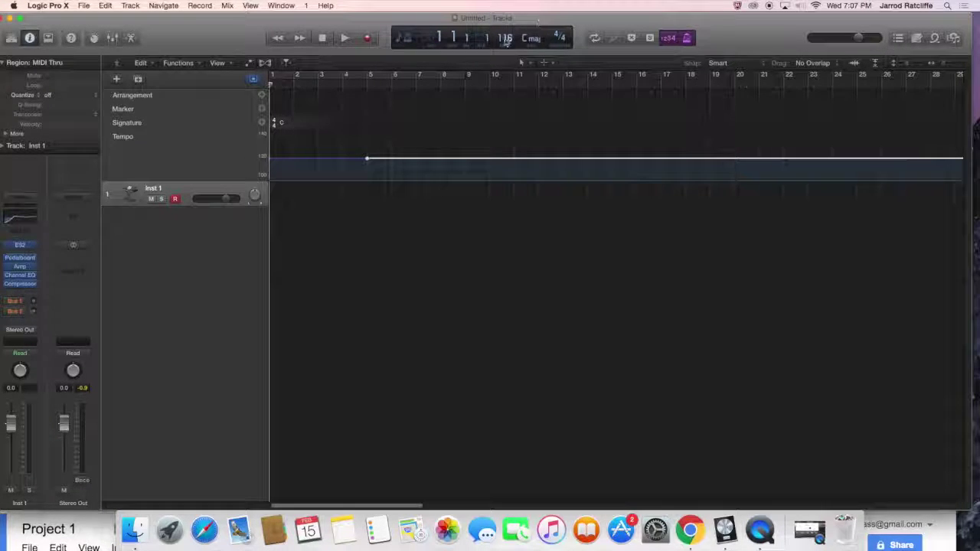
left_click_drag(505, 38, 505, 41)
left_click(563, 181)
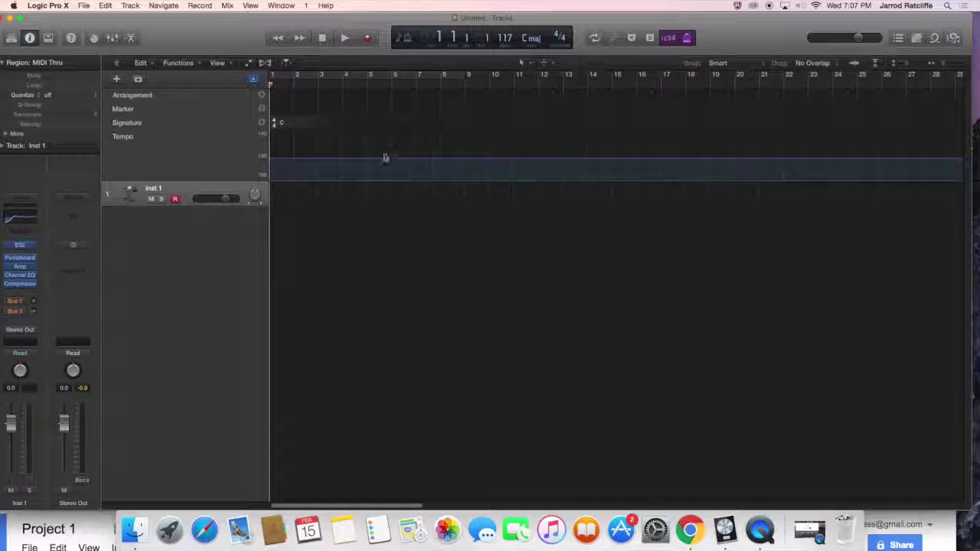
left_click_drag(505, 37, 505, 46)
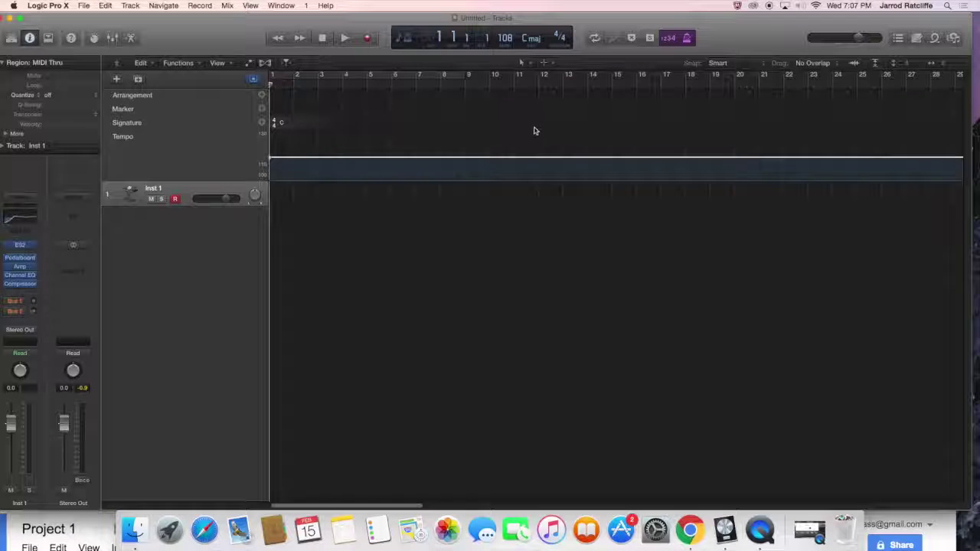
- Play the project from bar 1, lower the tempo to 80 BPM during playback, and stop
key("space")
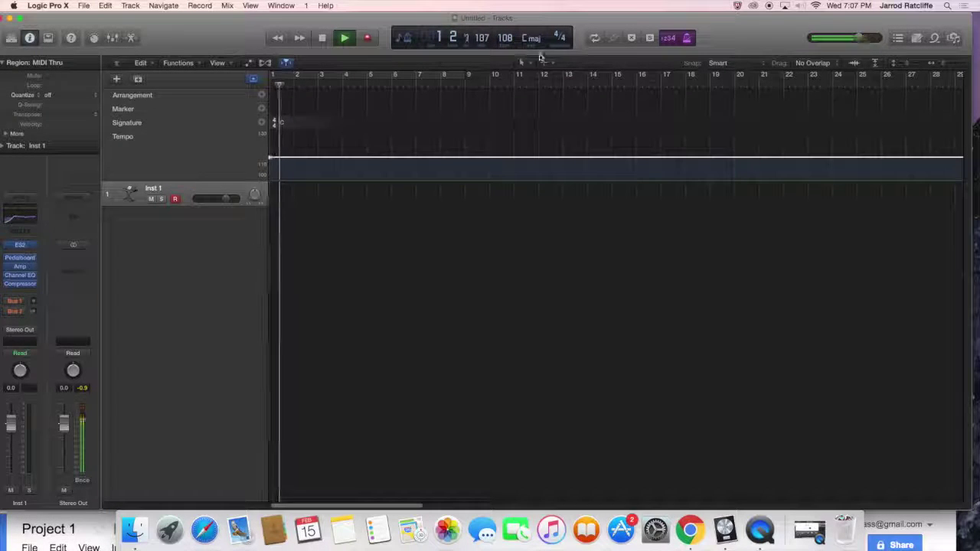
left_click_drag(506, 37, 505, 55)
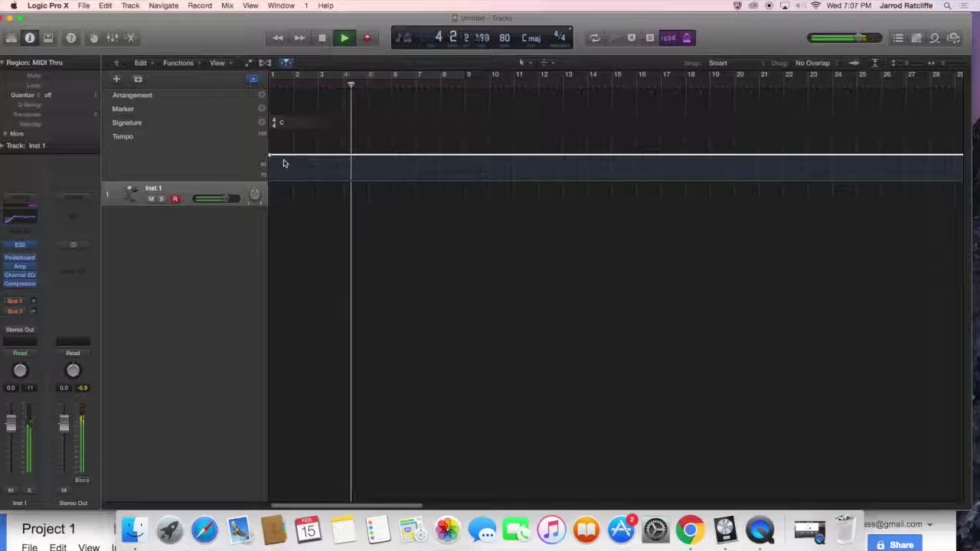
key("space")
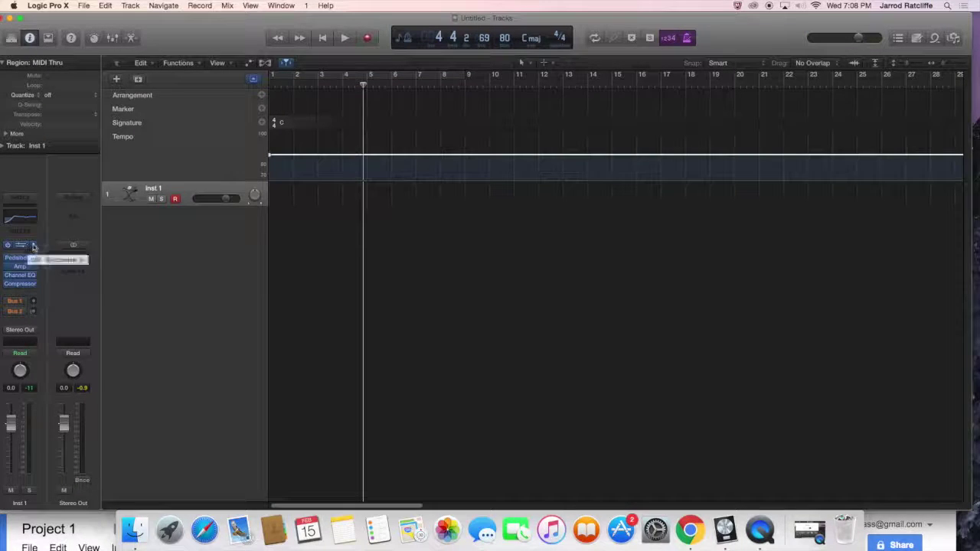
- Remove the ES2 instrument from the Inst 1 track and bypass its Pedalboard, Amp, Channel EQ and Compressor effects
left_click(9, 246)
left_click(32, 262)
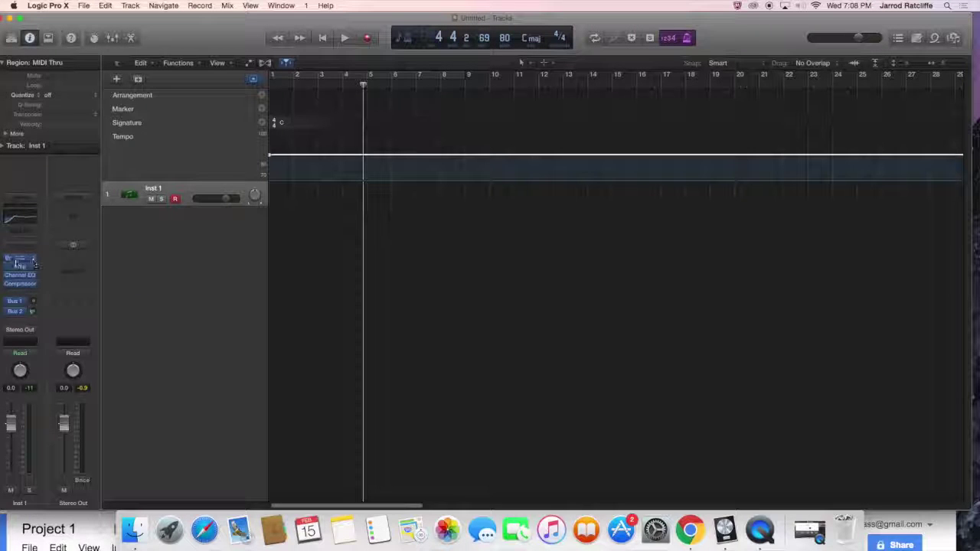
left_click(7, 274)
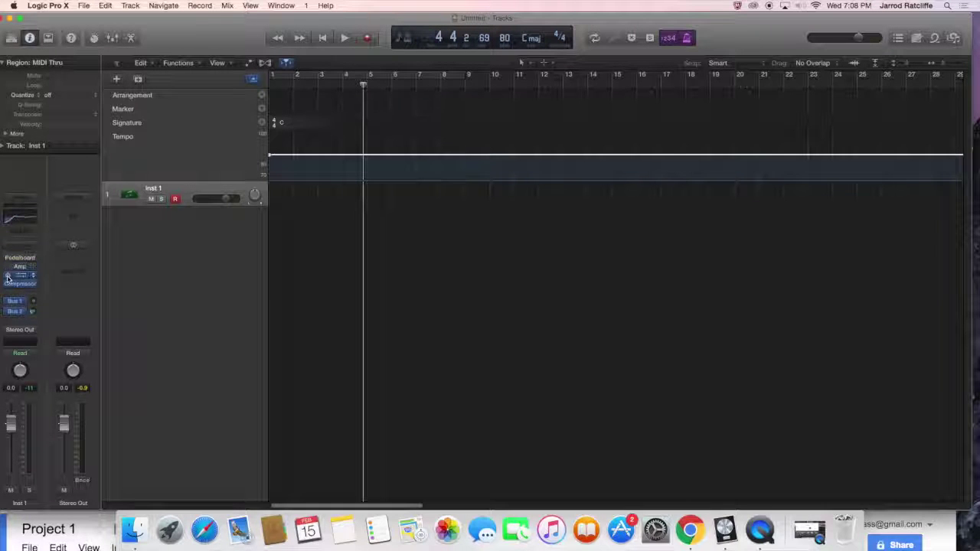
left_click(8, 275)
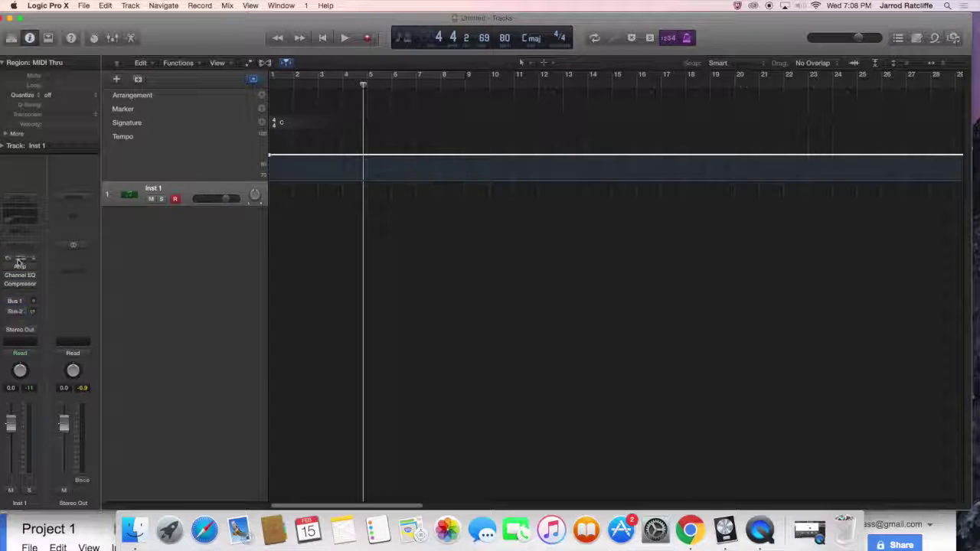
- Load the EXS24 (Sampler) as a stereo software instrument on the Inst 1 track
left_click(18, 246)
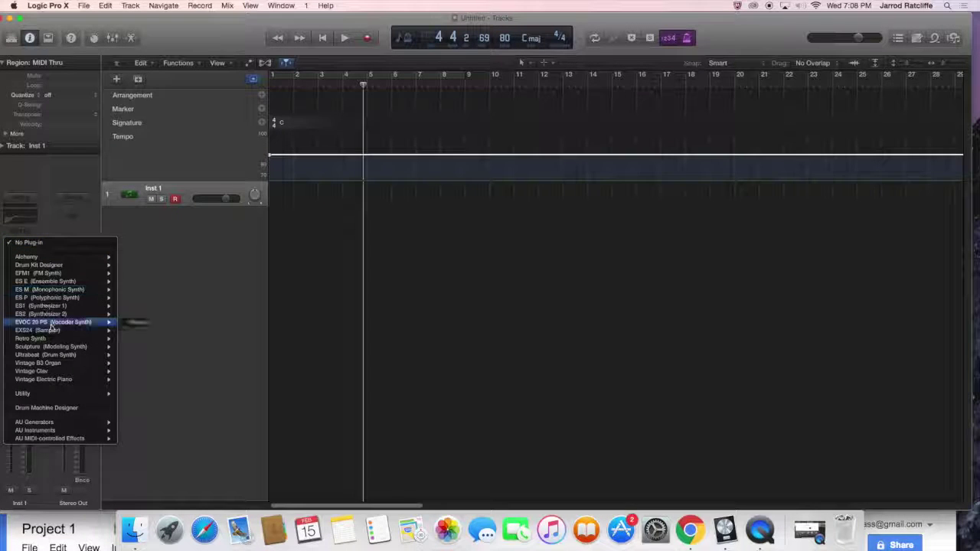
mouse_move(46, 357)
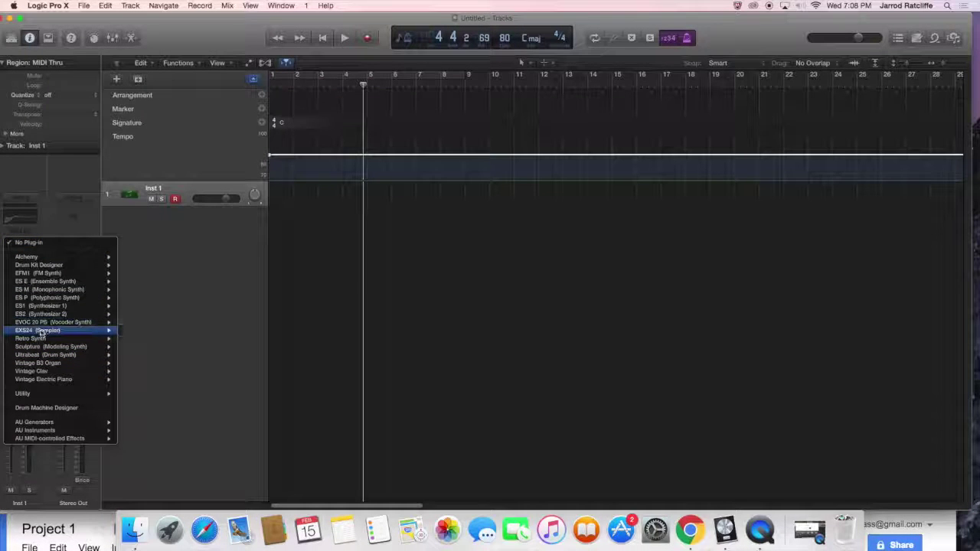
mouse_move(42, 332)
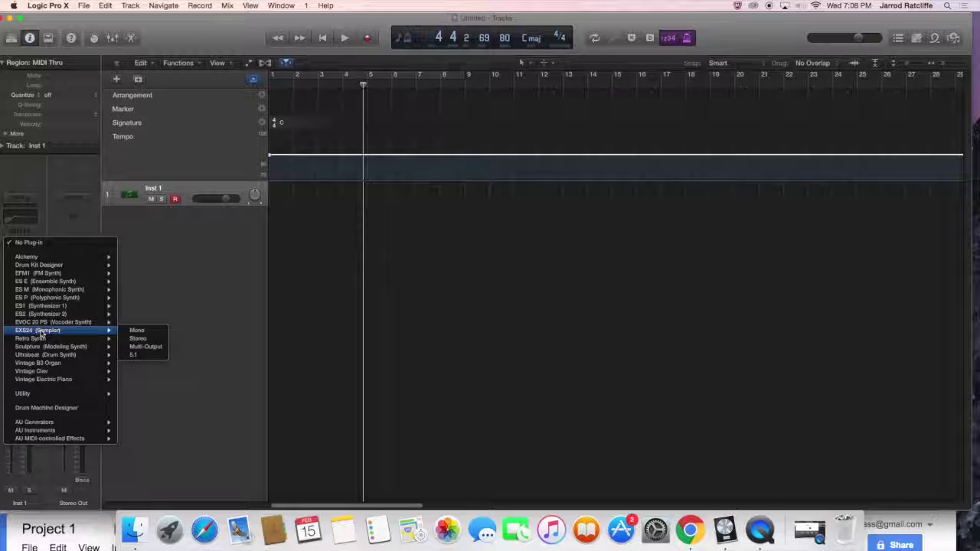
left_click(143, 342)
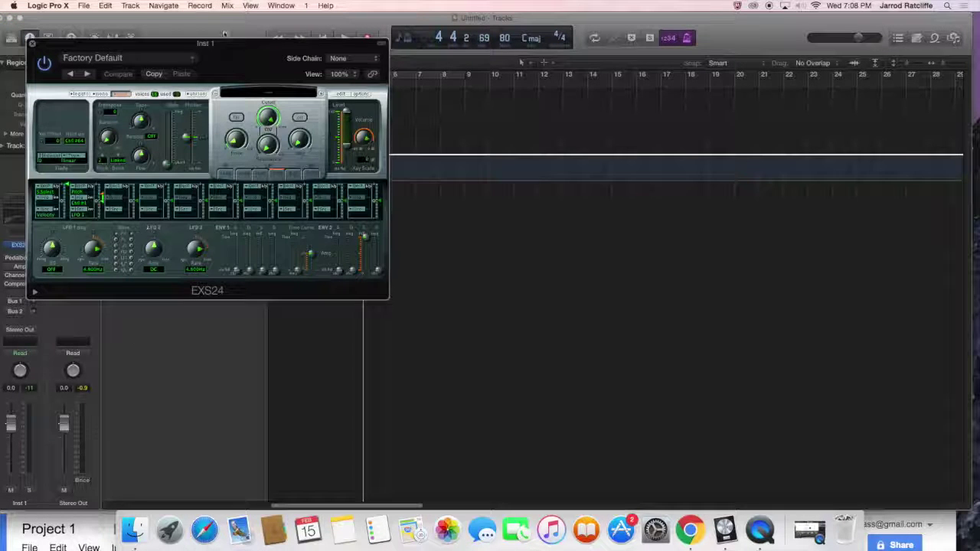
- Load the Yamaha Grand Piano from Acoustic Pianos into the EXS24 and close the plug-in window
left_click(191, 59)
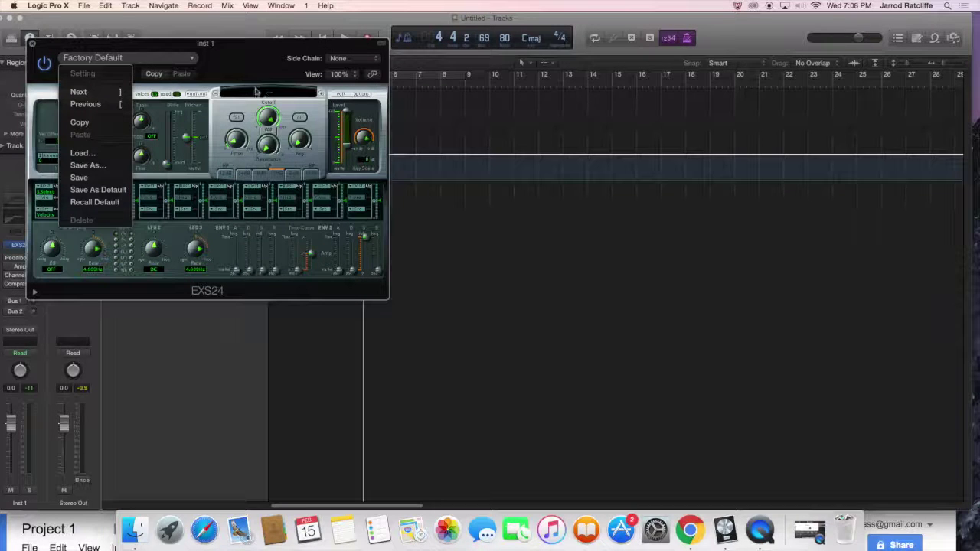
left_click(289, 94)
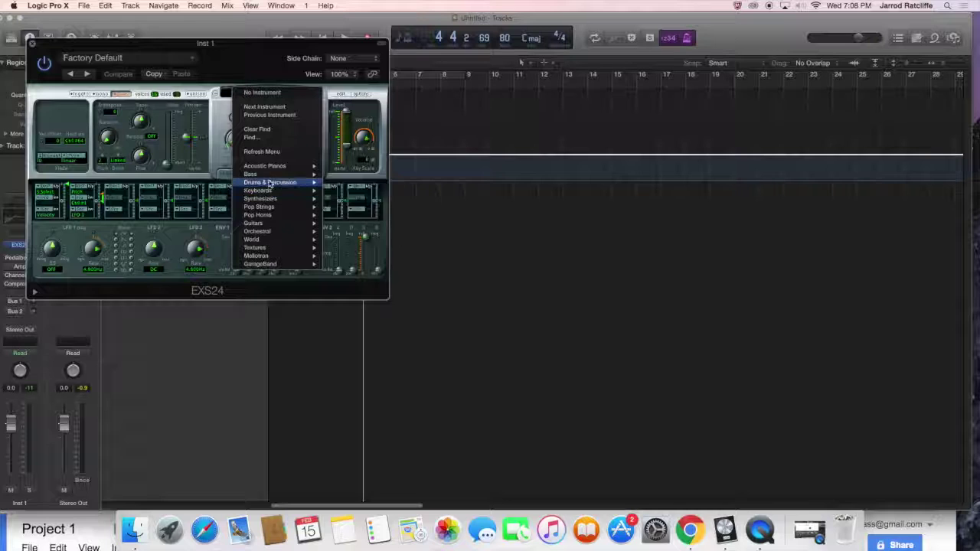
mouse_move(272, 186)
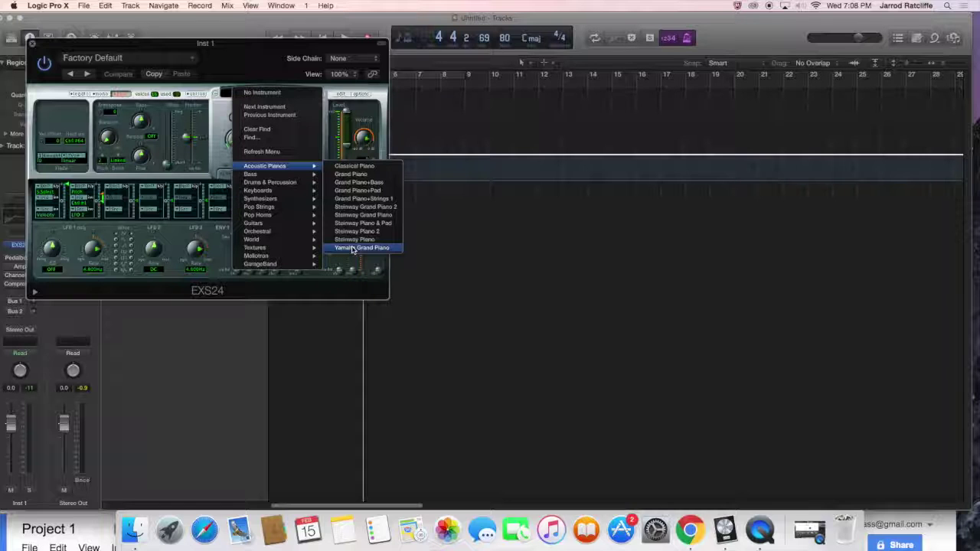
left_click(352, 248)
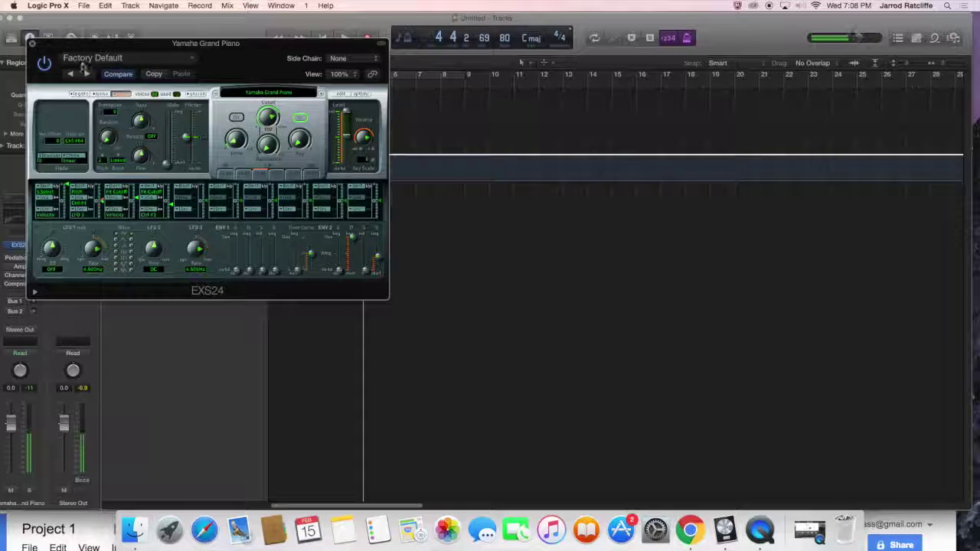
left_click(32, 48)
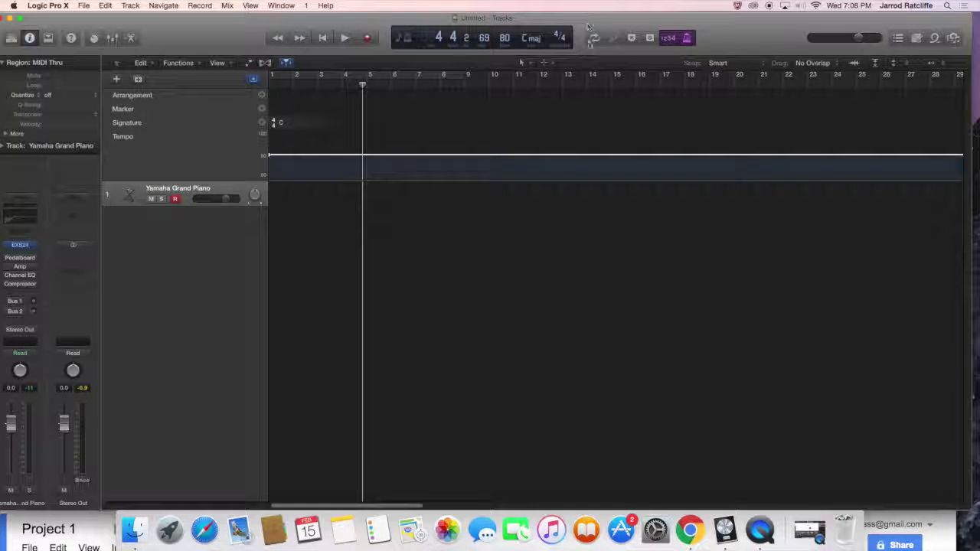
- Record a piano MIDI take from the project start to about bar 8, and place the playhead at bar 3
left_click(369, 37)
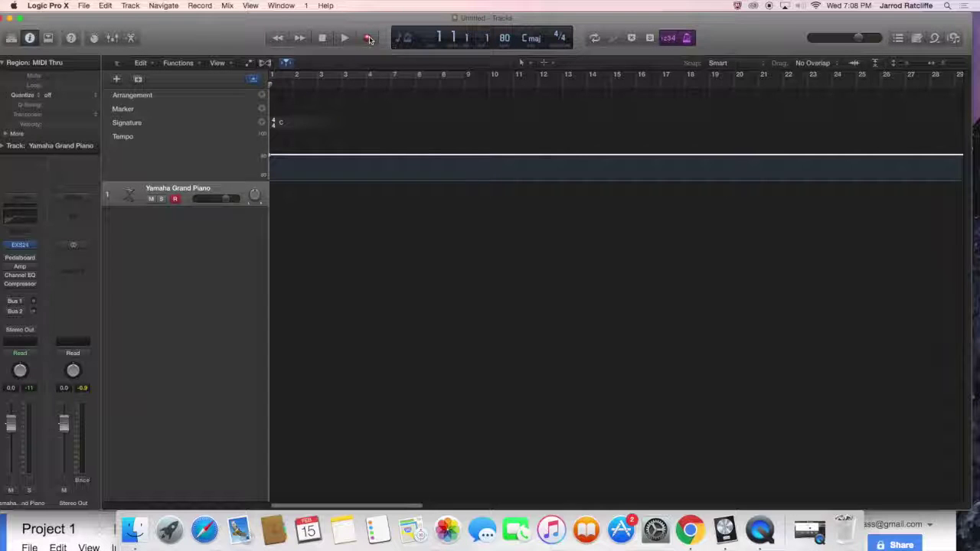
left_click(369, 38)
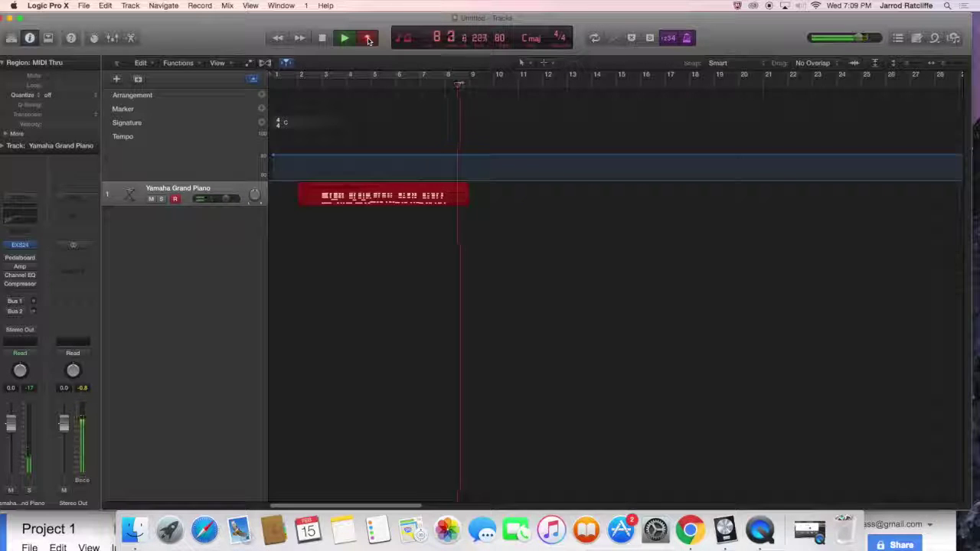
left_click(369, 38)
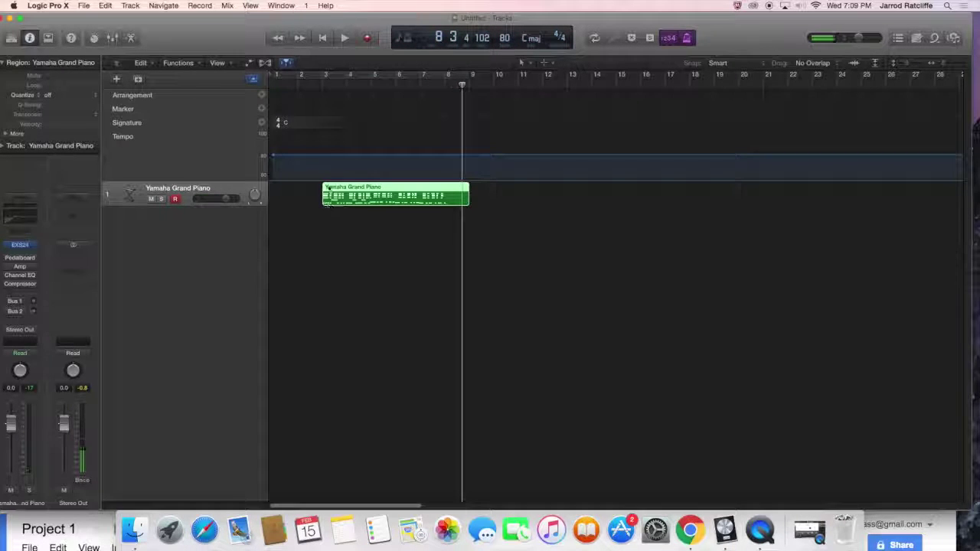
left_click(322, 77)
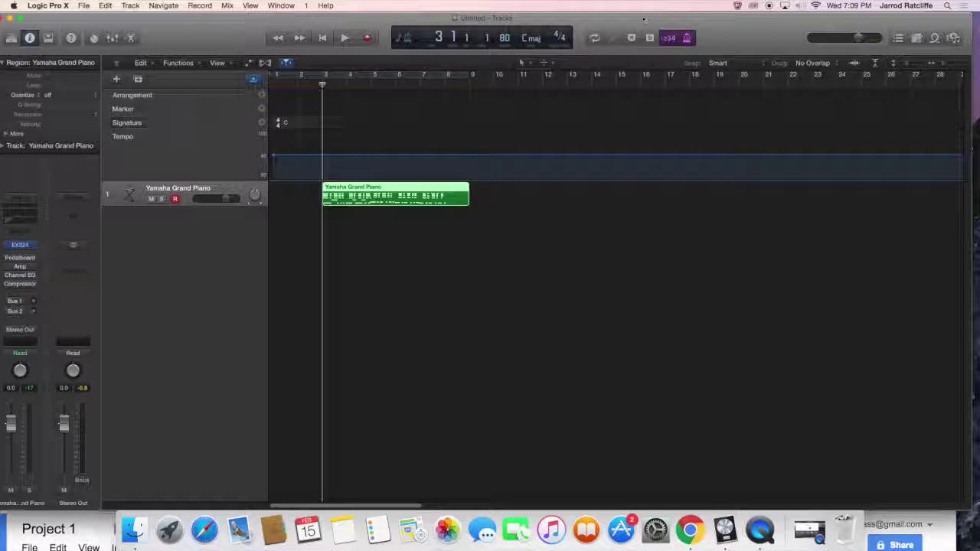
- Show the Event List for the recorded piano region and look through its note events
left_click(687, 40)
left_click(898, 40)
left_click(897, 40)
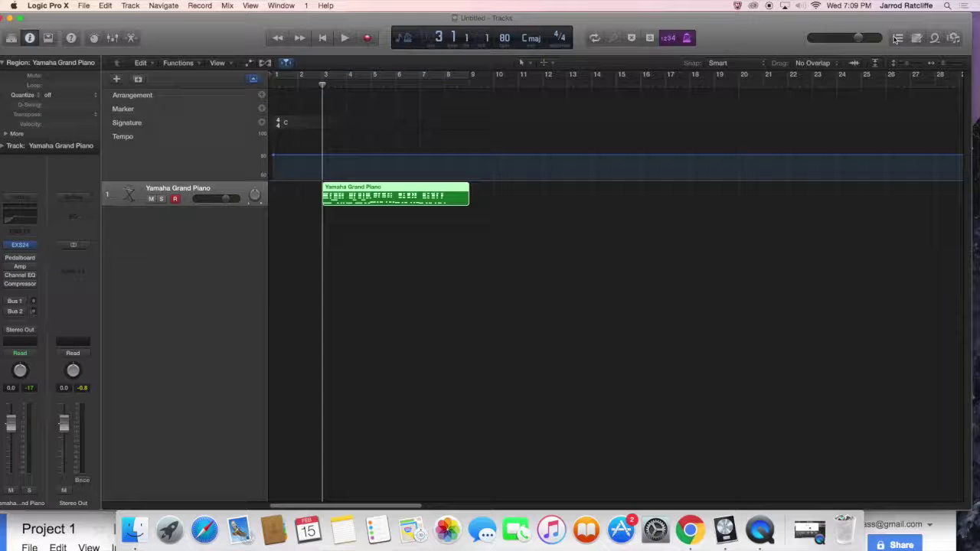
left_click(897, 40)
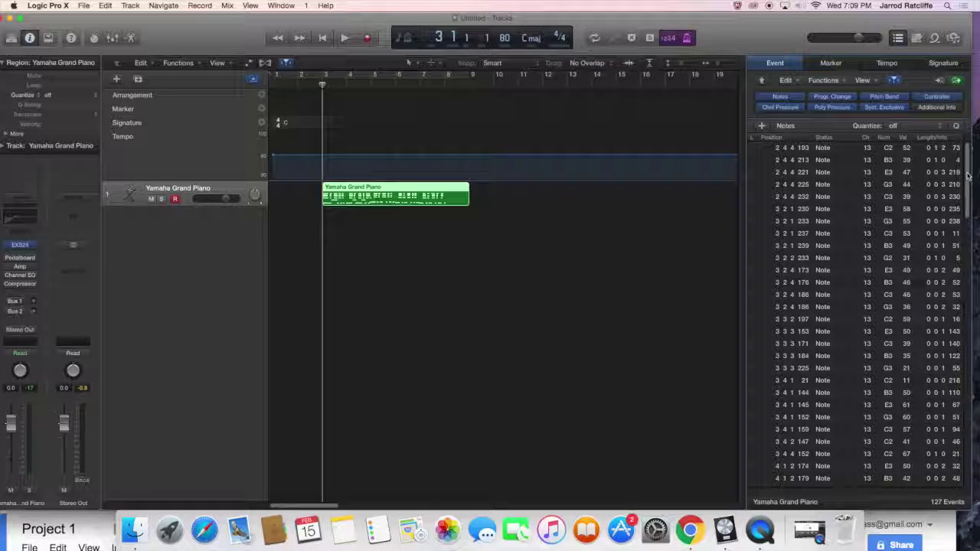
left_click_drag(968, 174, 977, 121)
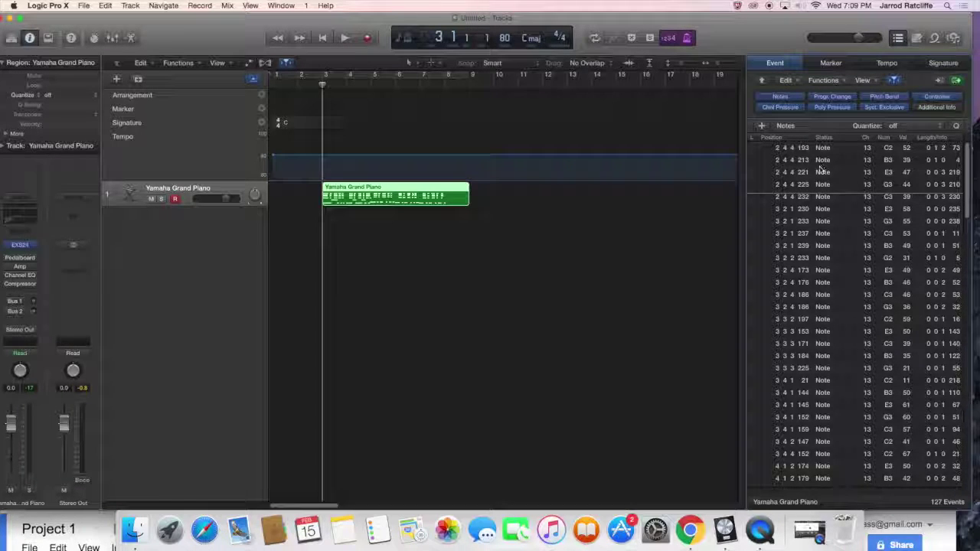
scroll(820, 170, "down", 15)
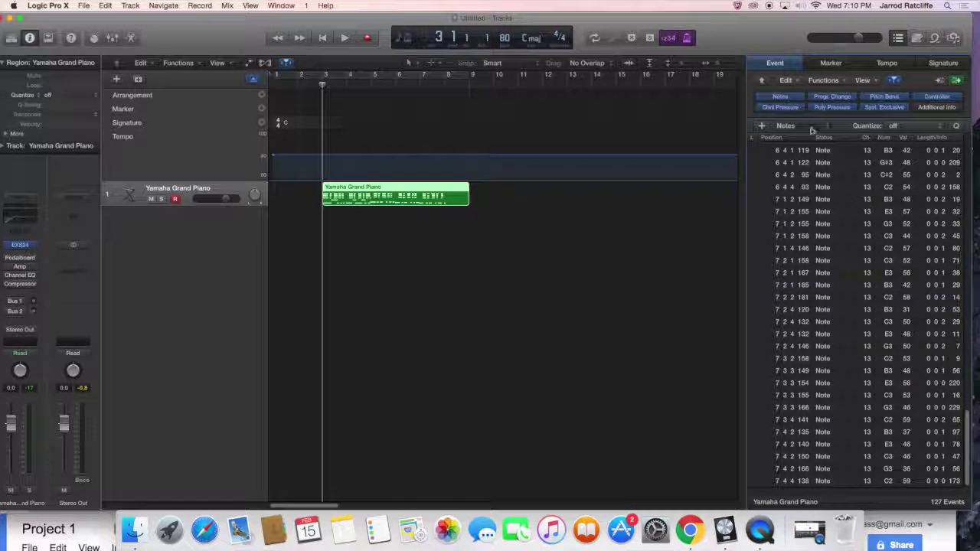
- Audition individual note events from bars 6 and 7 of the piano region in the Event List
left_click(783, 153)
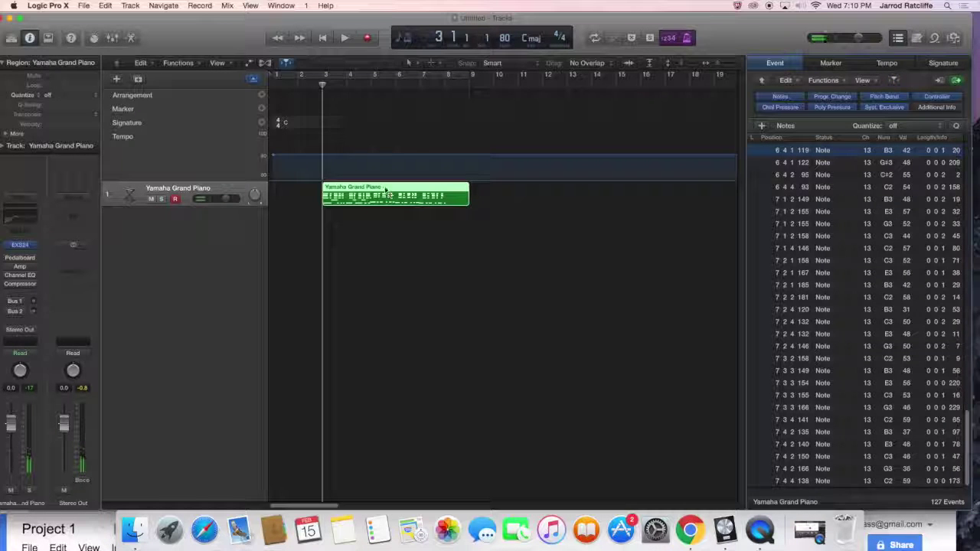
left_click(824, 199)
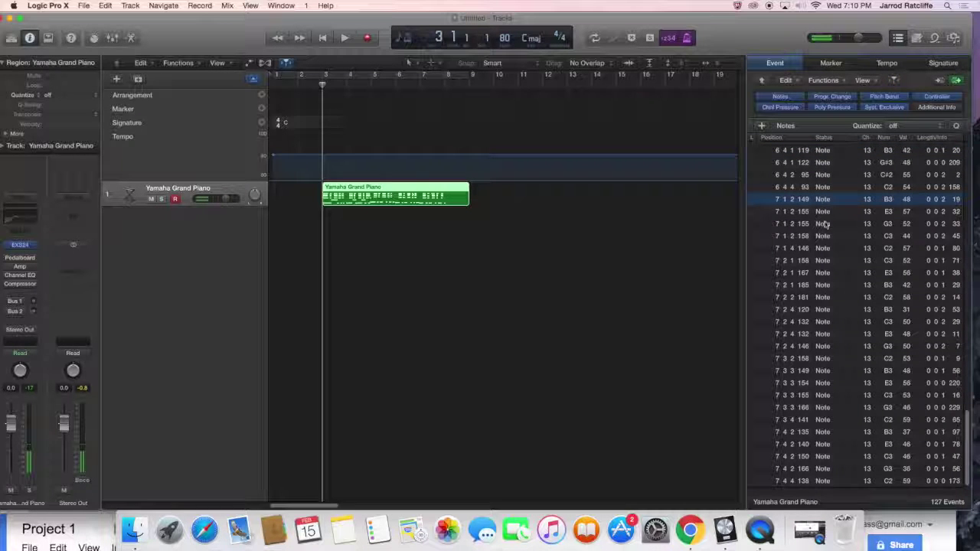
left_click(822, 223)
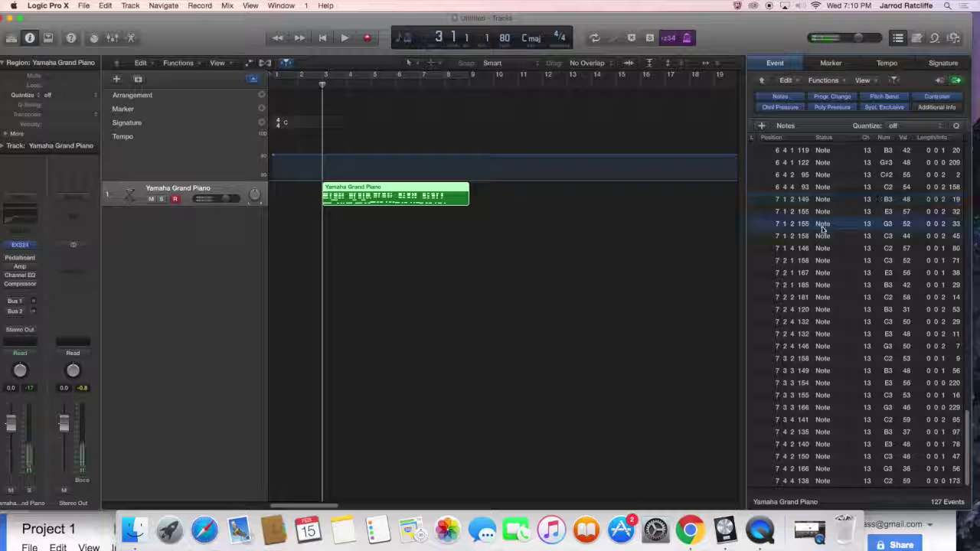
left_click(824, 260)
left_click(825, 297)
left_click(826, 357)
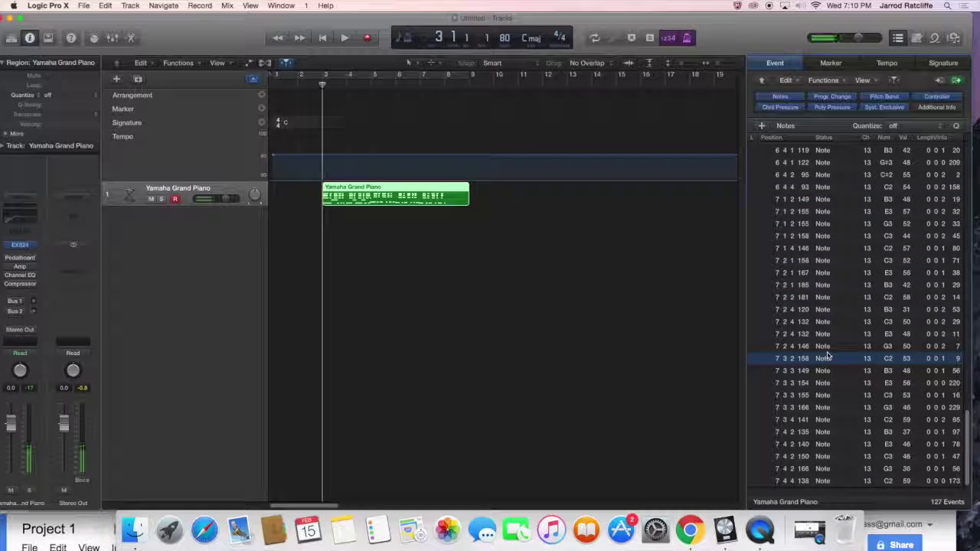
- Step through the piano region's note events one by one in the Event List to audition them, ending at the E3 note at 3 2 4 173
key("Down")
key("Down")
key("Down")
key("Down")
key("Down")
key("Down")
key("Down")
key("Down")
key("Down")
key("Down")
key("Down")
key("Down")
key("Down")
key("Down")
key("Down")
key("Down")
key("Down")
key("Down")
key("Down")
key("Down")
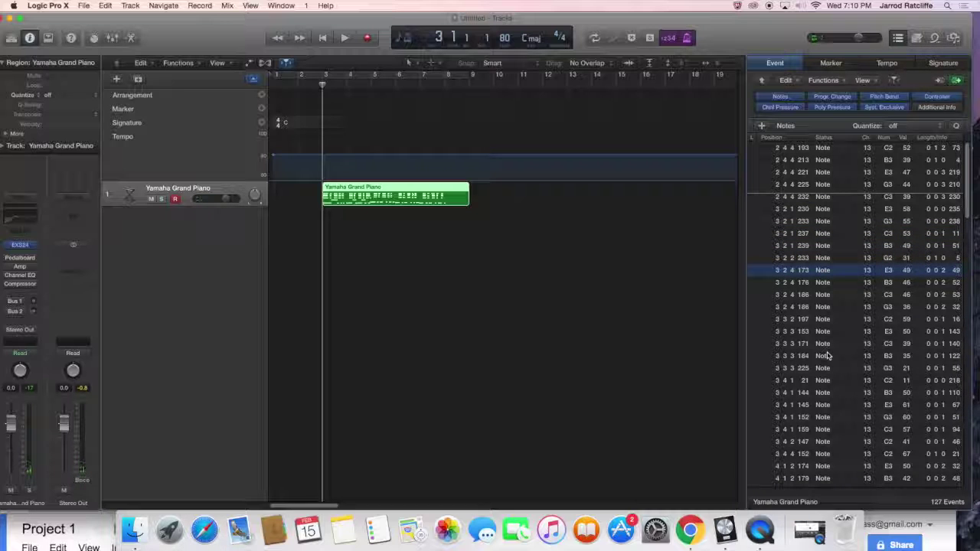
- Select the bar 3 note events from E3 at 3 2 1 230 through G3 at 3 2 4 186, and hide and reshow the Event List
scroll(827, 279, "down", 1)
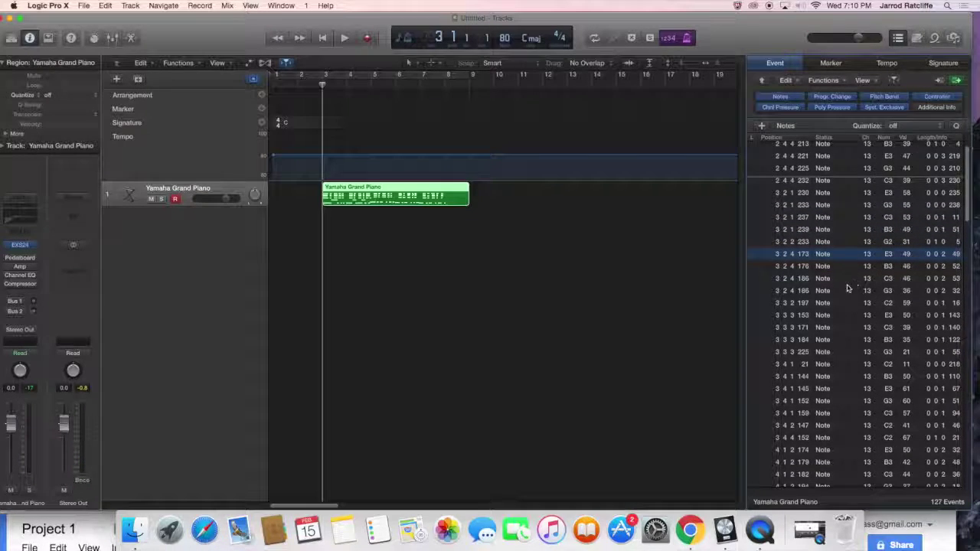
left_click(838, 292)
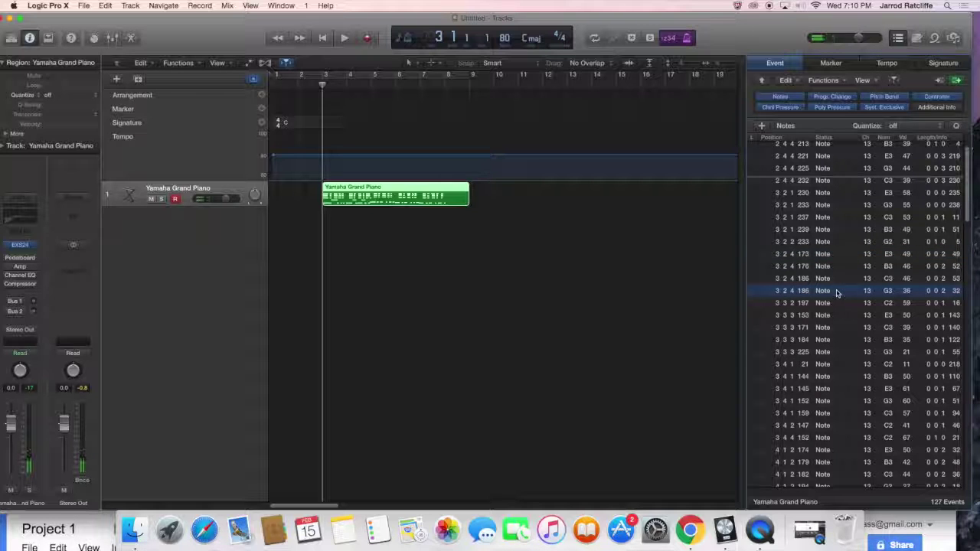
left_click(823, 194, "shift")
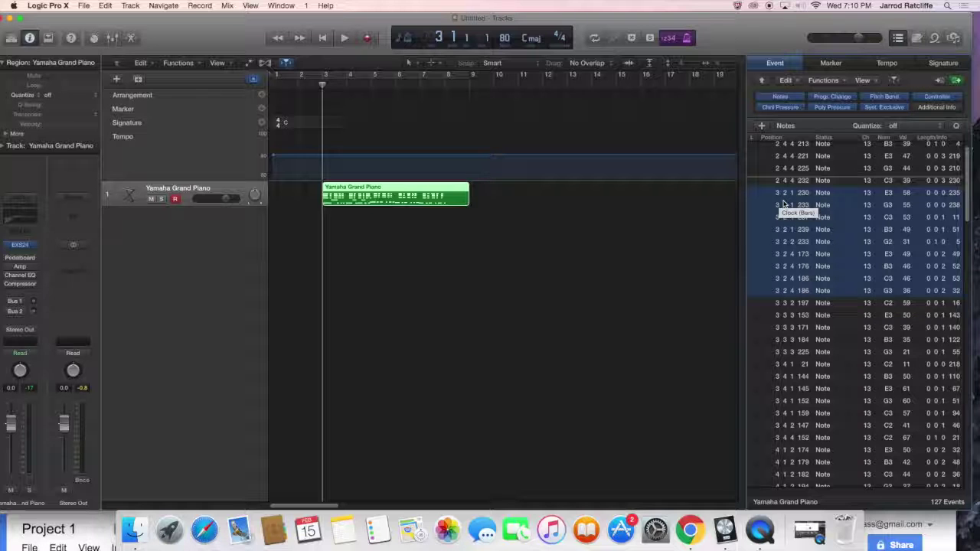
scroll(785, 203, "down", 3)
scroll(787, 206, "up", 4)
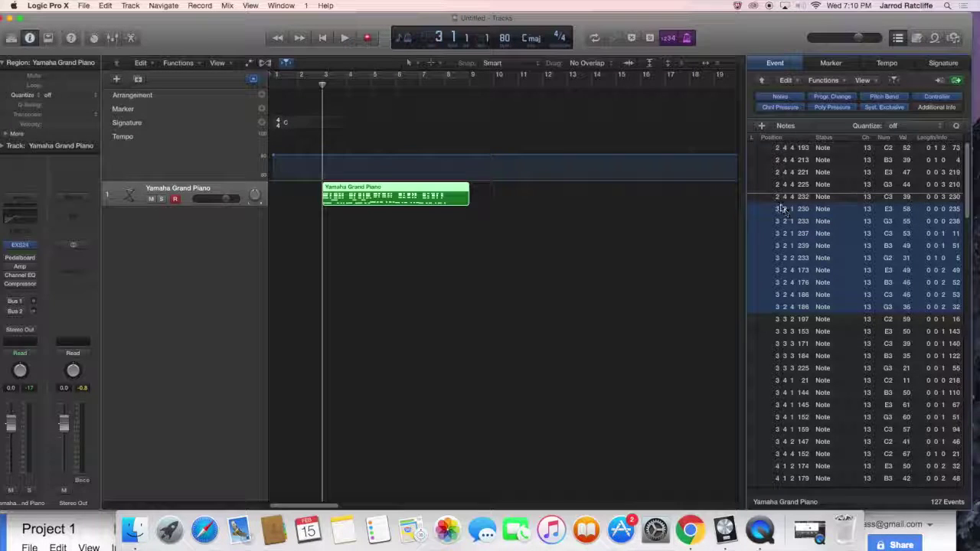
left_click(898, 39)
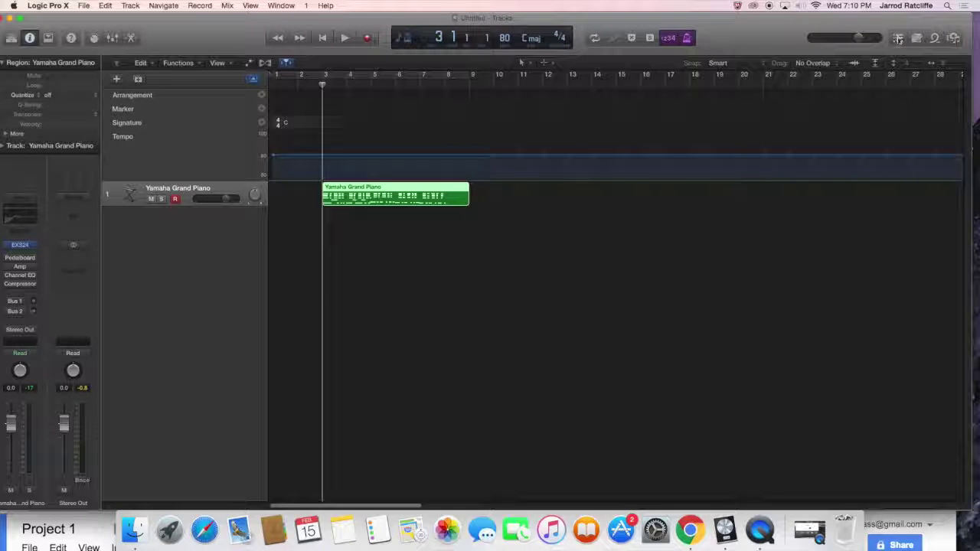
left_click(899, 39)
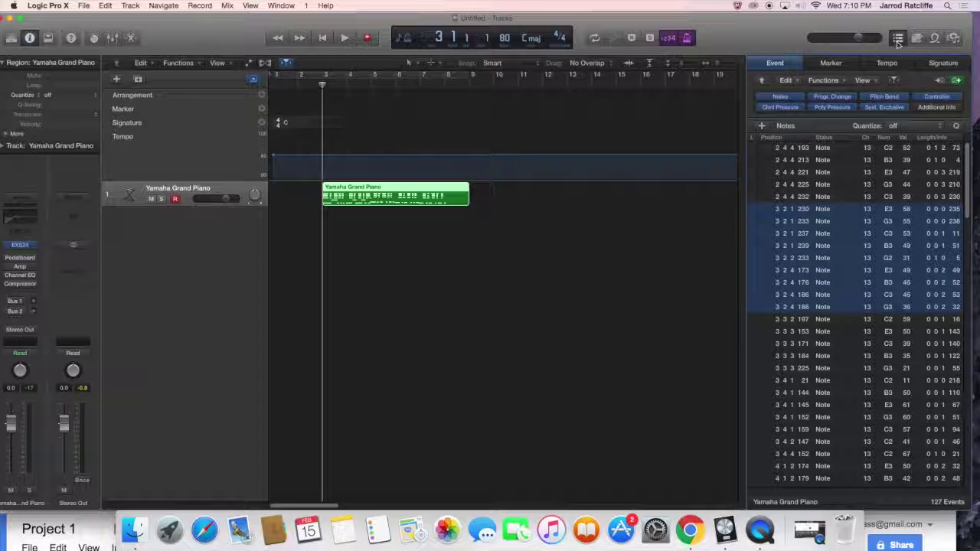
- Change the MIDI channel of the region's first C2 note event to 14 and set it back to 13
left_click(832, 197)
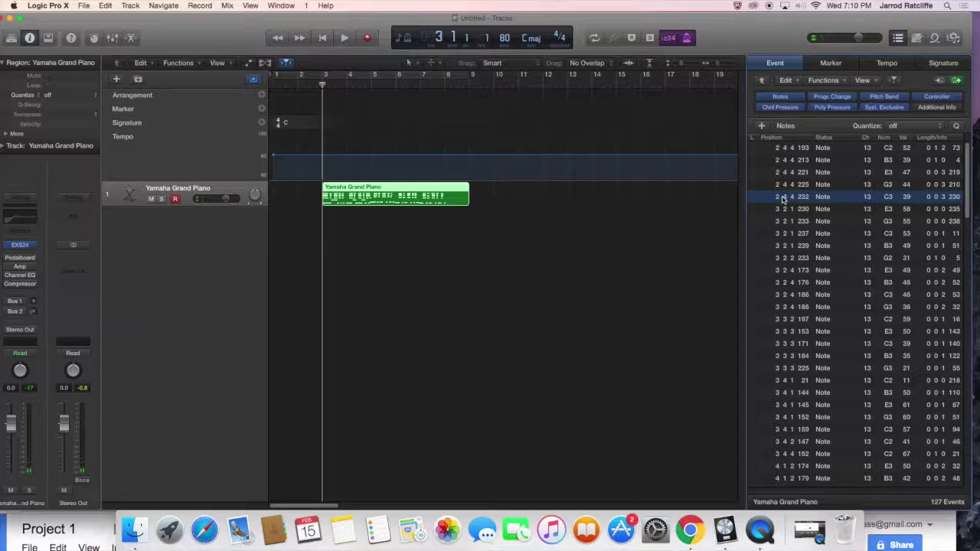
left_click(778, 148)
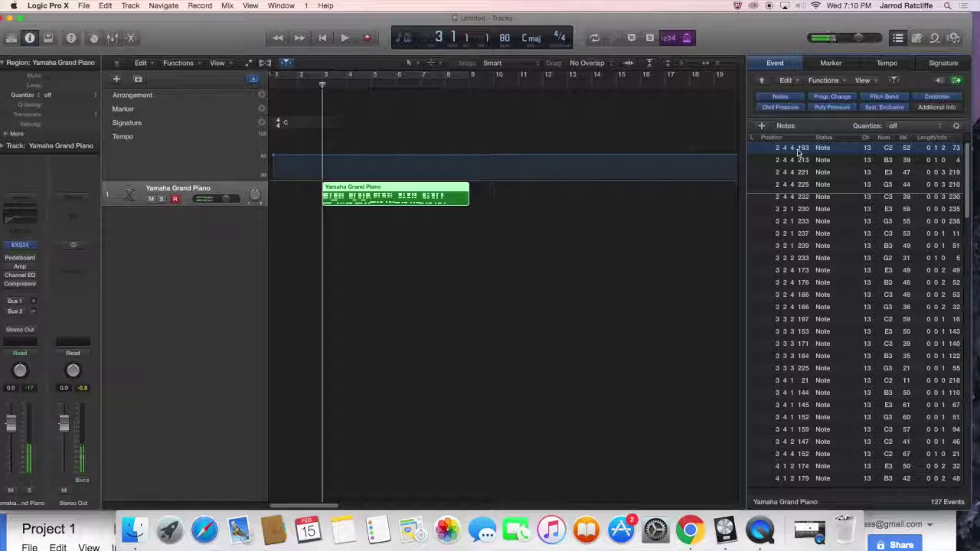
left_click(876, 160)
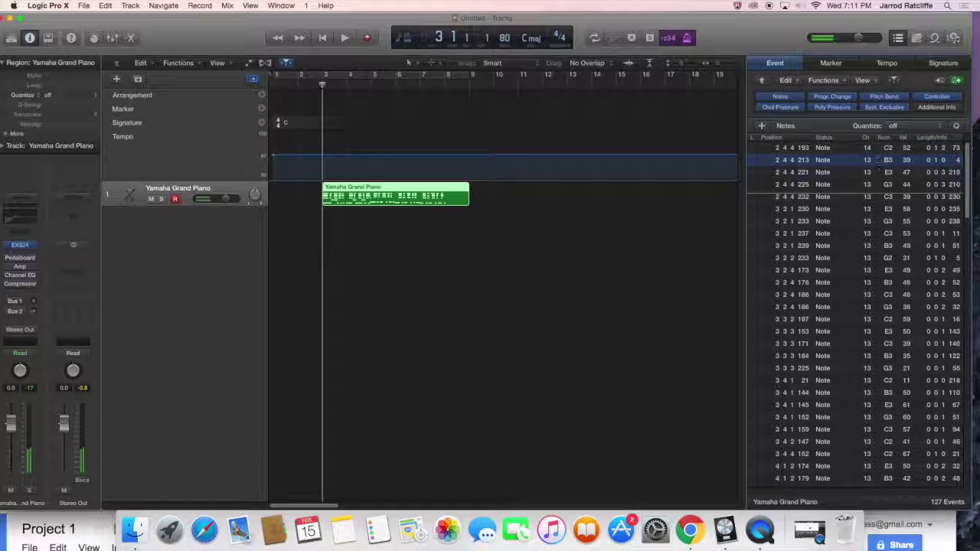
double_click(866, 148)
type("11")
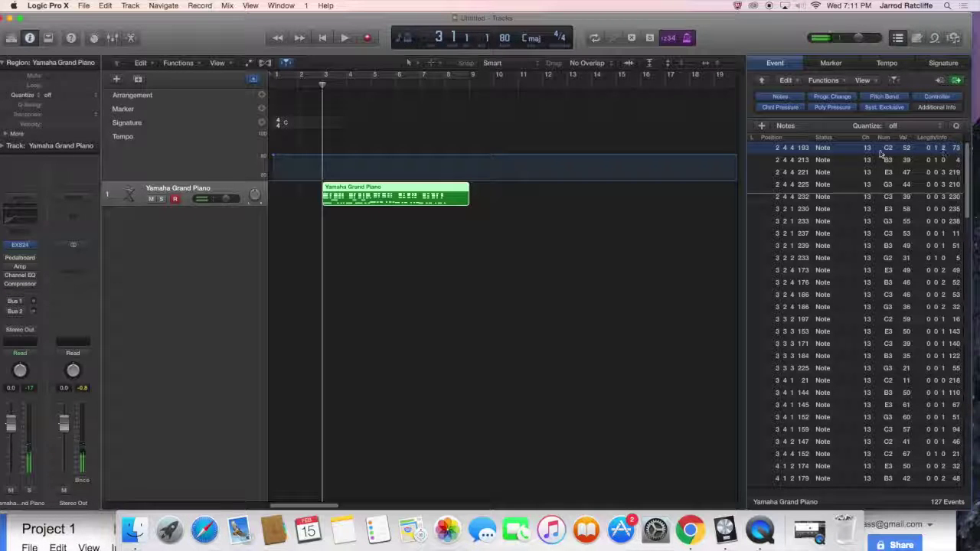
left_click(799, 172)
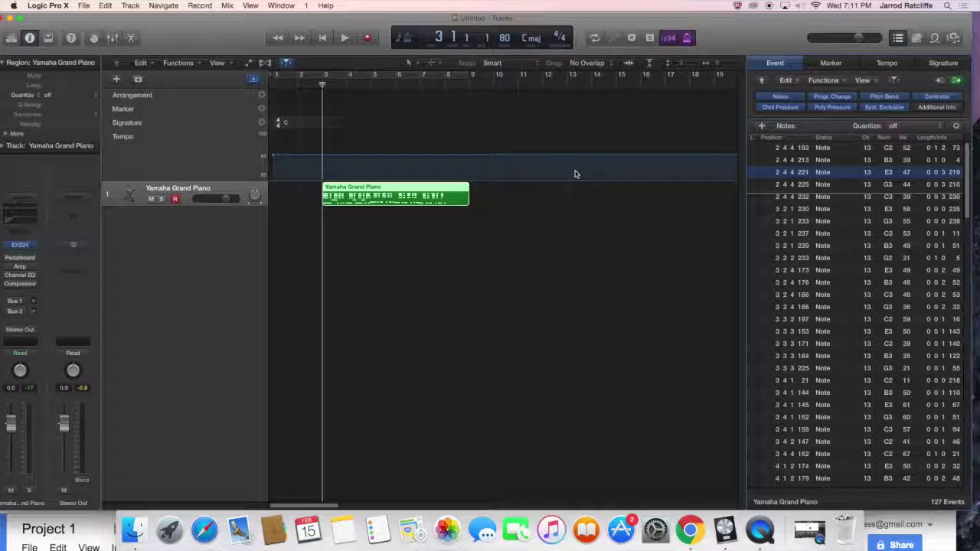
- Open the piano region in the Piano Roll and size the editor so that both the region's track and its notes show
double_click(397, 188)
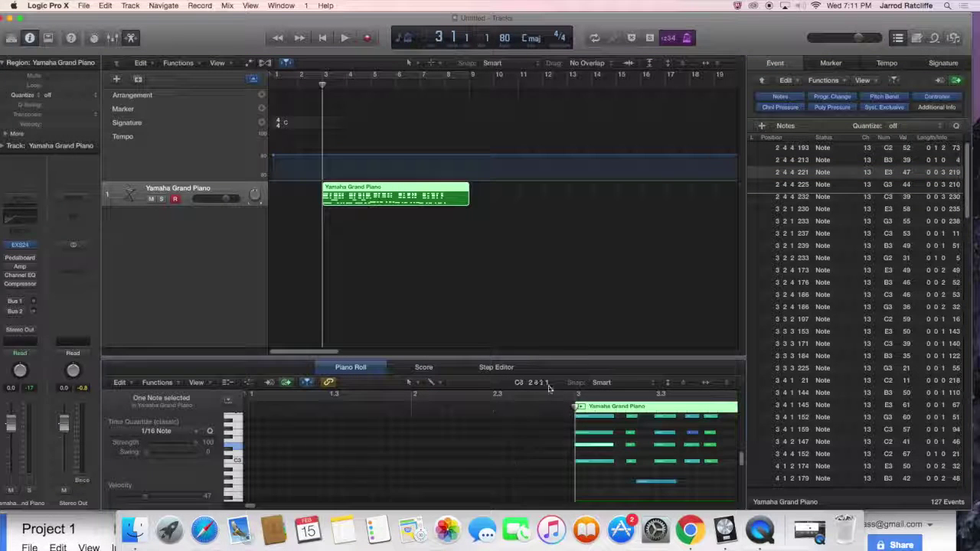
left_click_drag(548, 358, 577, 158)
scroll(515, 387, "right", 2)
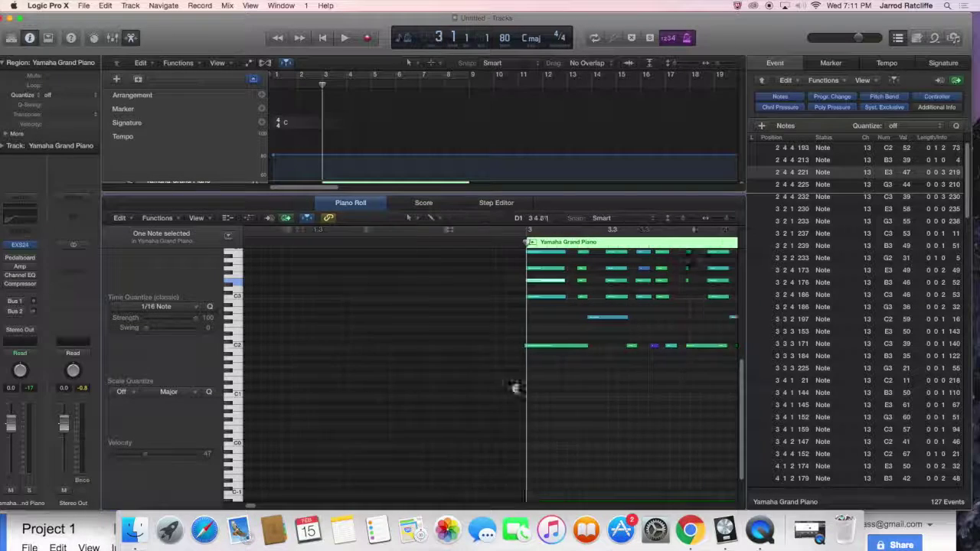
scroll(514, 387, "right", 10)
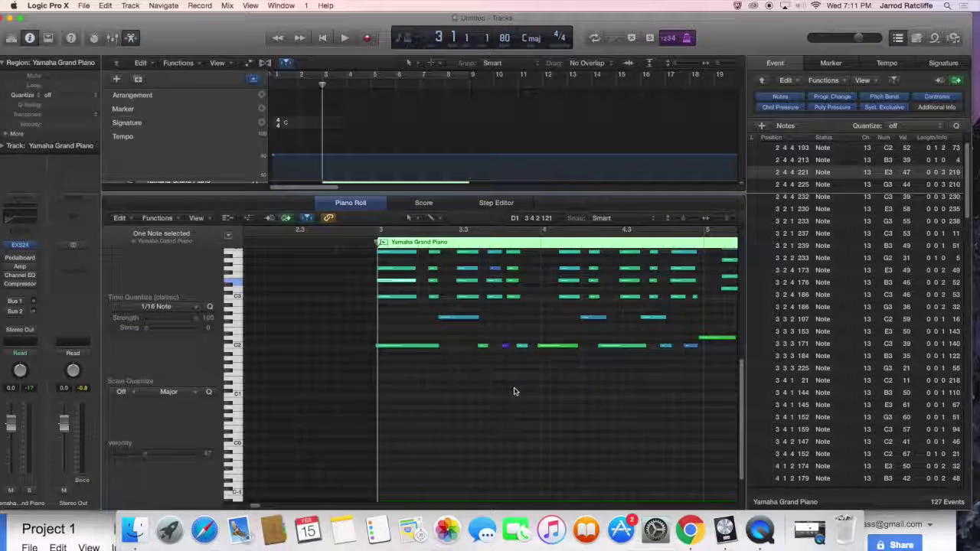
left_click(494, 425)
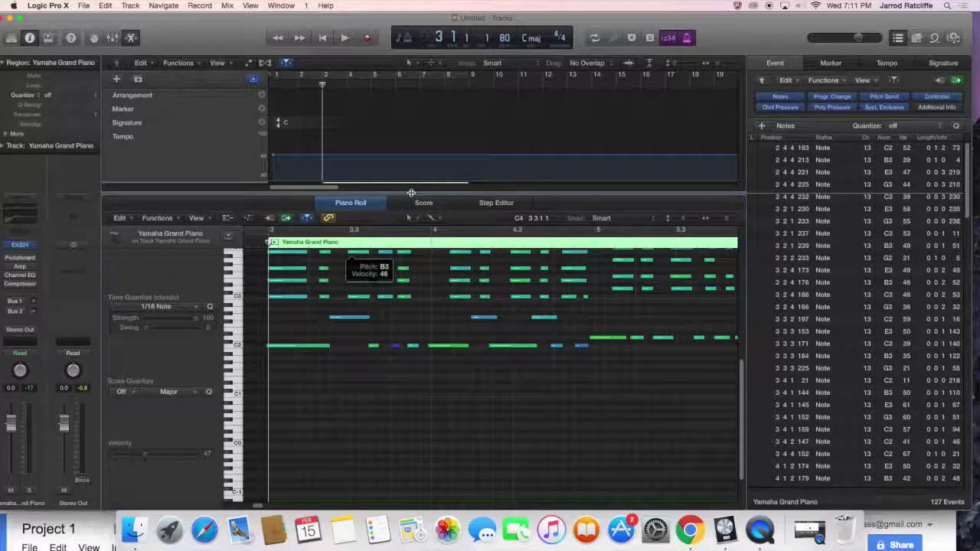
left_click_drag(411, 192, 398, 226)
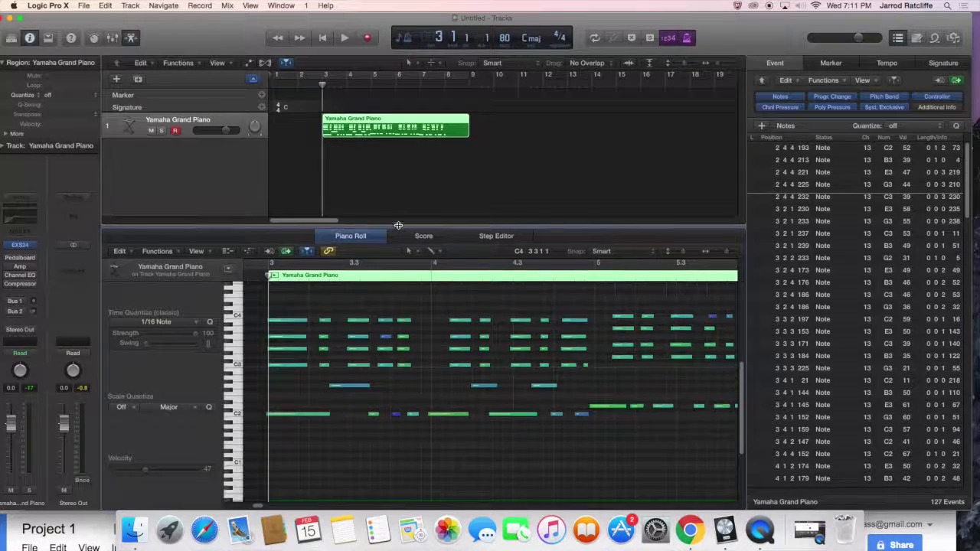
- Deselect and reselect the piano region to compare what the Piano Roll displays in each case
left_click(489, 129)
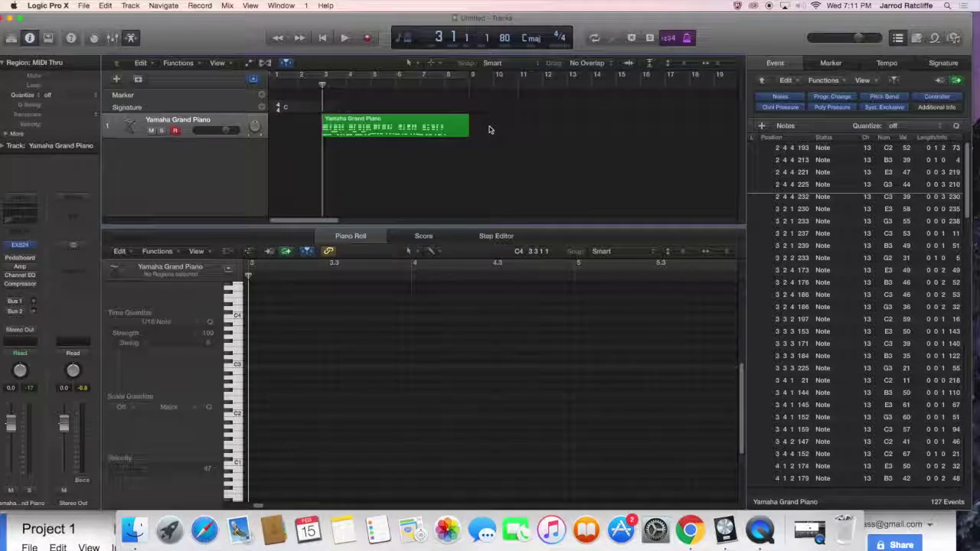
left_click(419, 127)
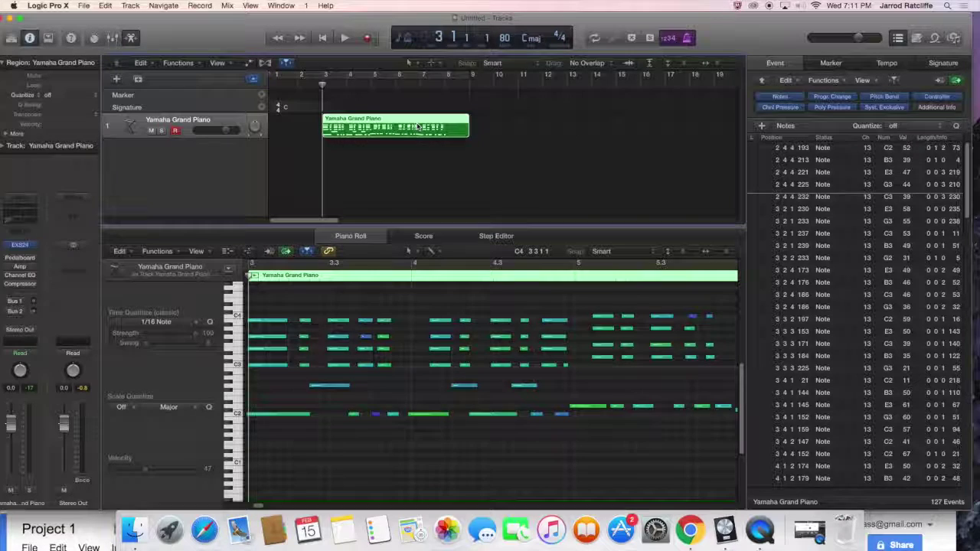
left_click(490, 129)
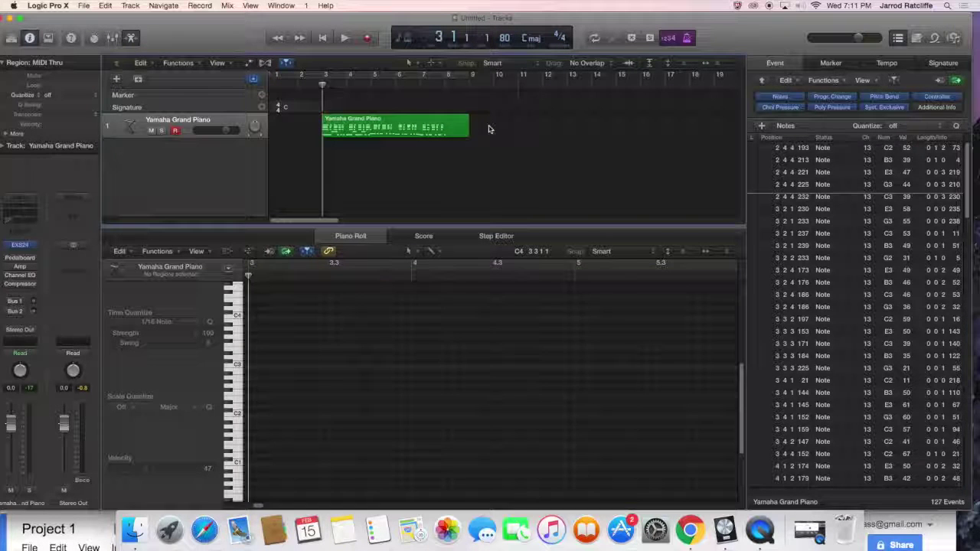
left_click(373, 123)
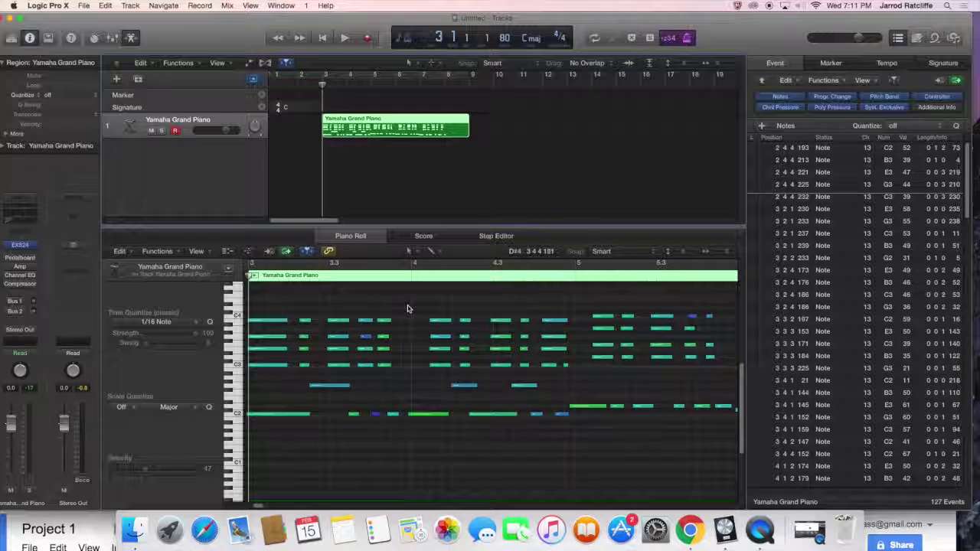
- Place the playhead at bar 2 beat 4, just ahead of the piano region's first notes
scroll(408, 308, "left", 1)
scroll(408, 308, "left", 5)
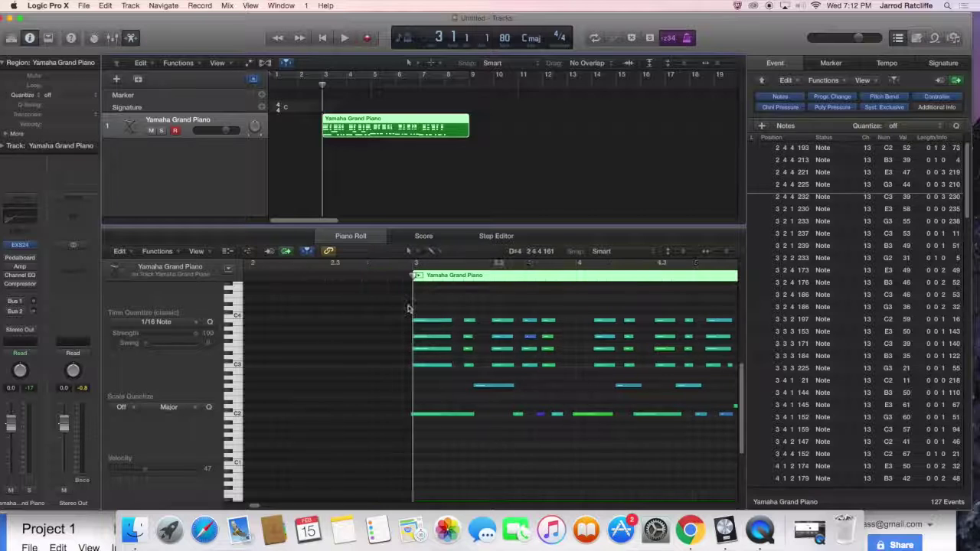
left_click_drag(391, 287, 376, 285)
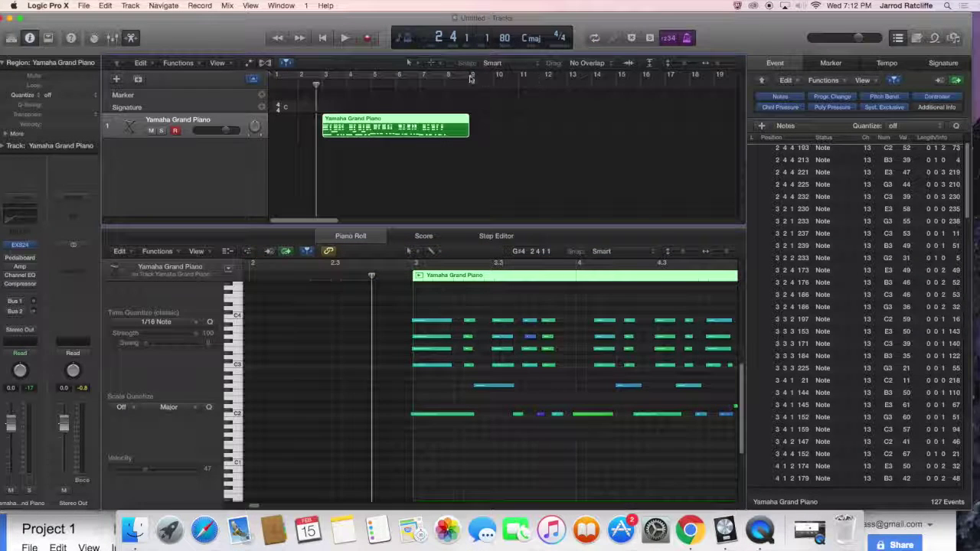
- Turn on cycle mode for bars 9 to 17 and record a looping piano take inside it, stopping in bar 13
key("c")
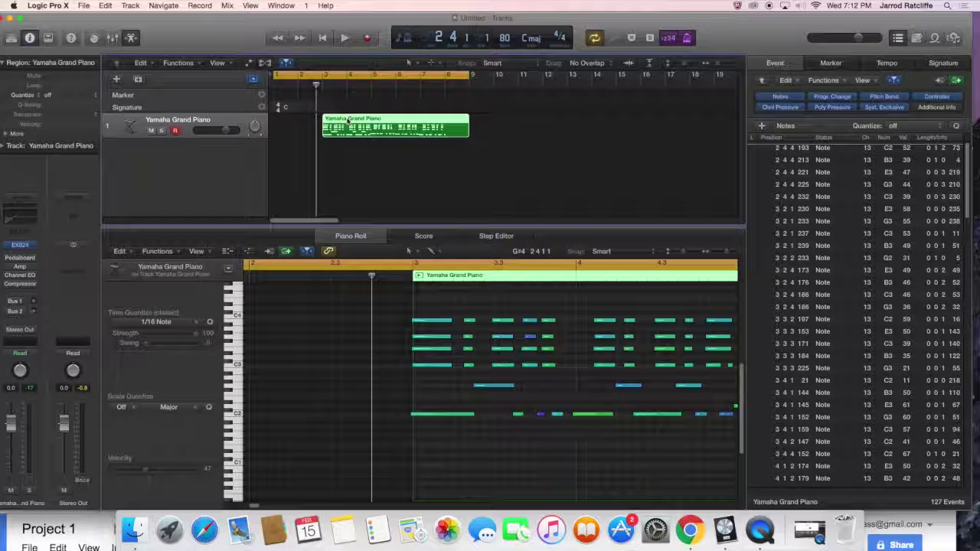
left_click_drag(286, 72, 669, 79)
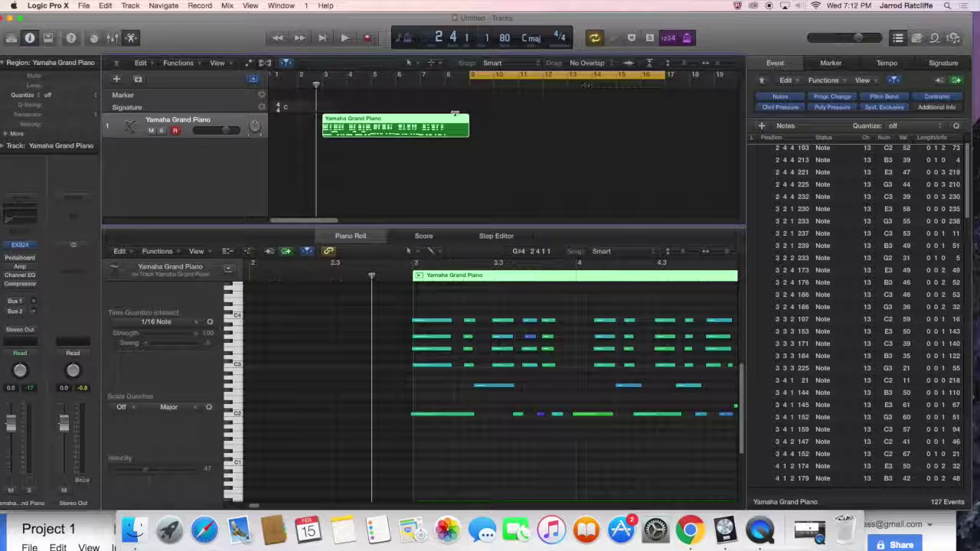
left_click(369, 38)
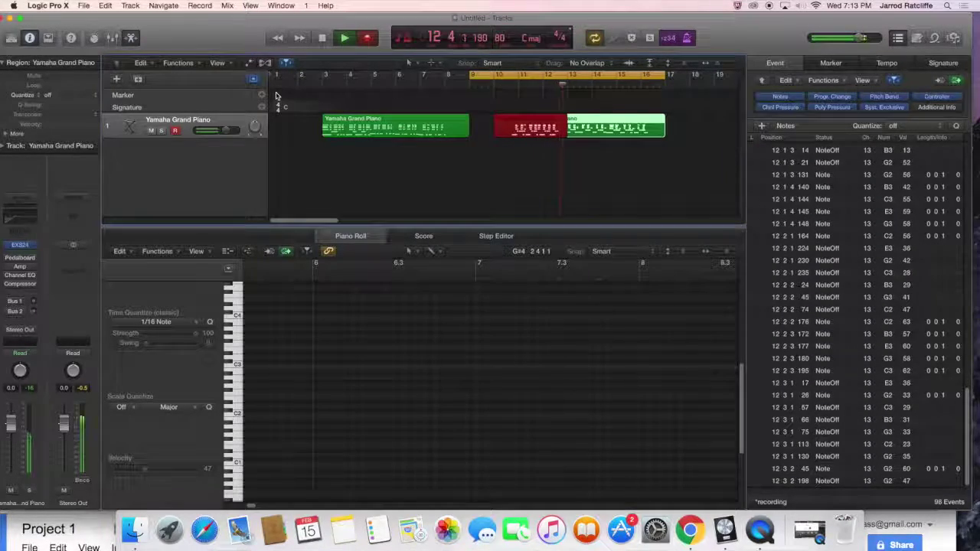
key("space")
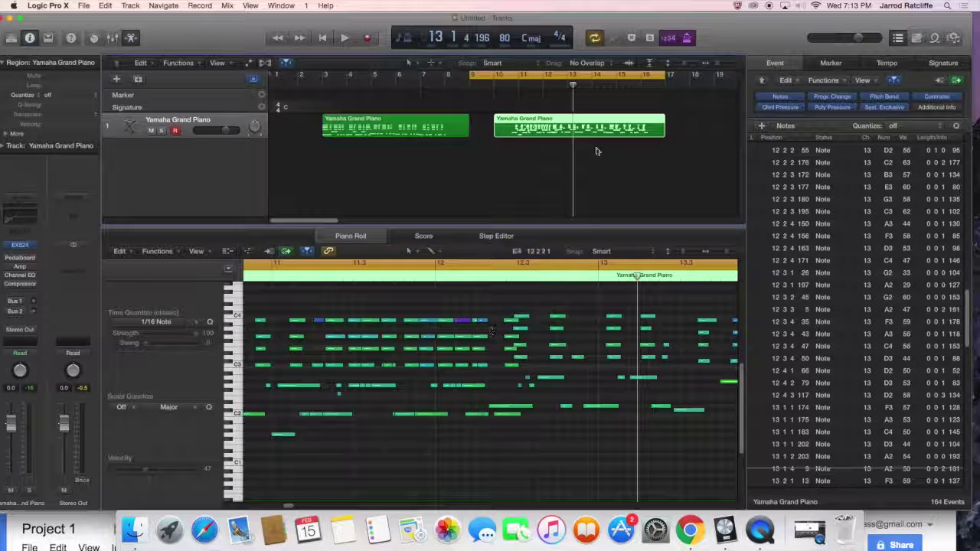
- Trim the start of the second piano region to bar 11 and select both piano regions
left_click(538, 119)
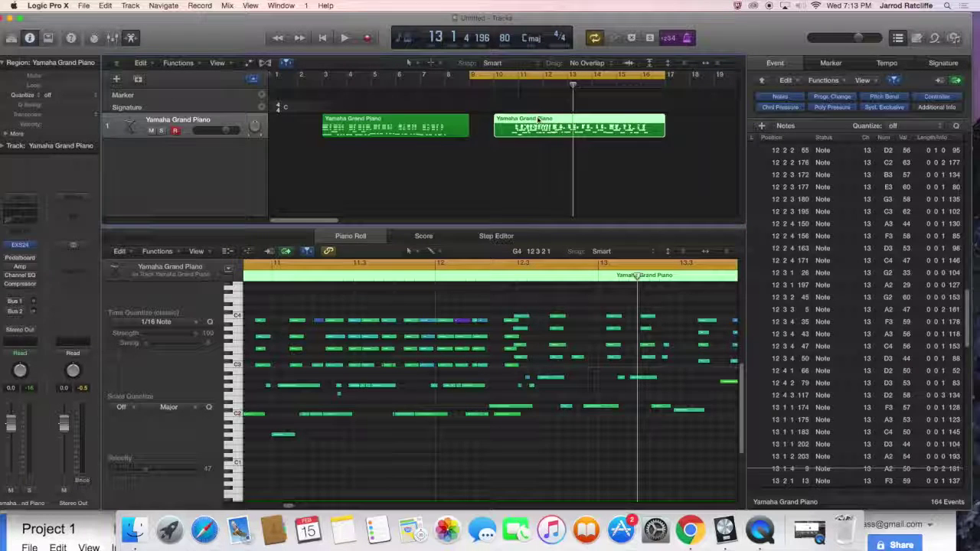
key("cmd+a")
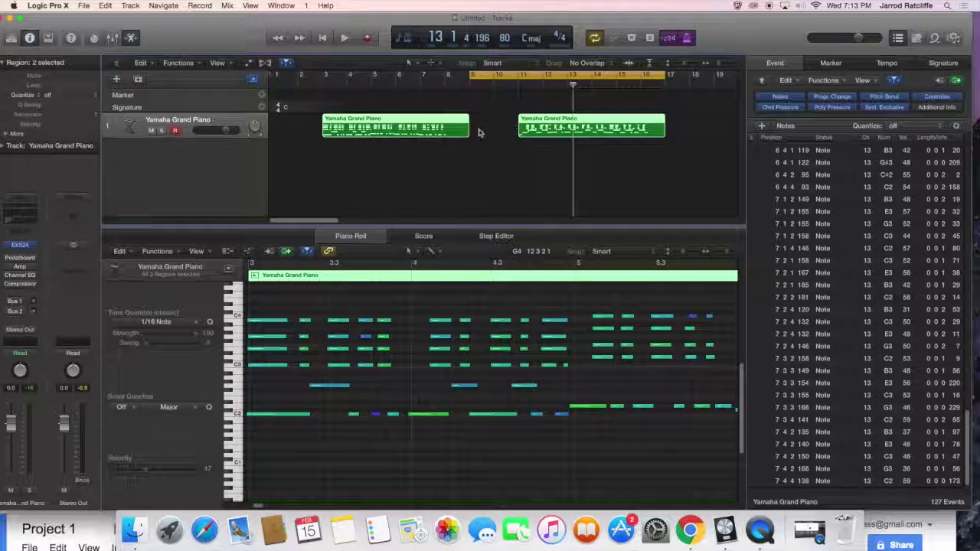
- Create a new track with the same instrument as the Yamaha Grand Piano track
left_click(83, 5)
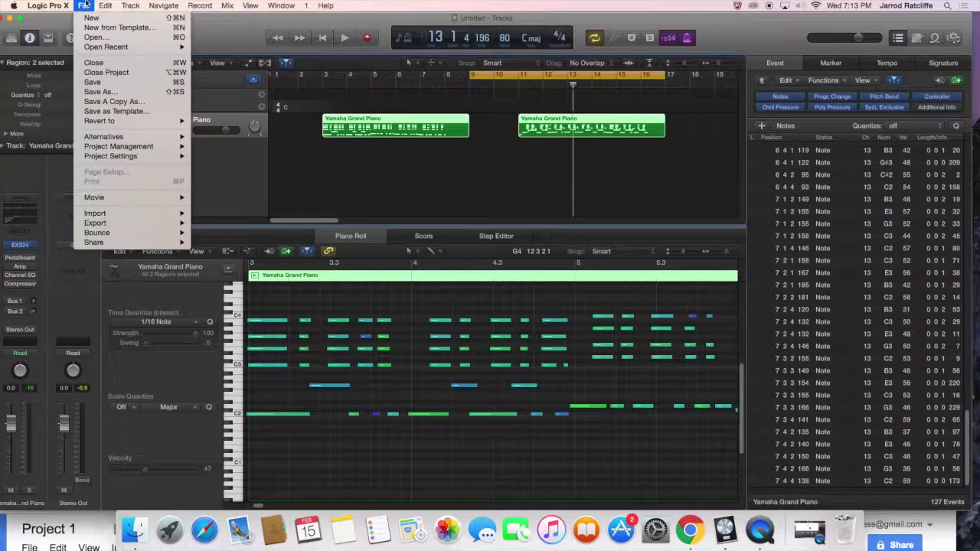
mouse_move(61, 5)
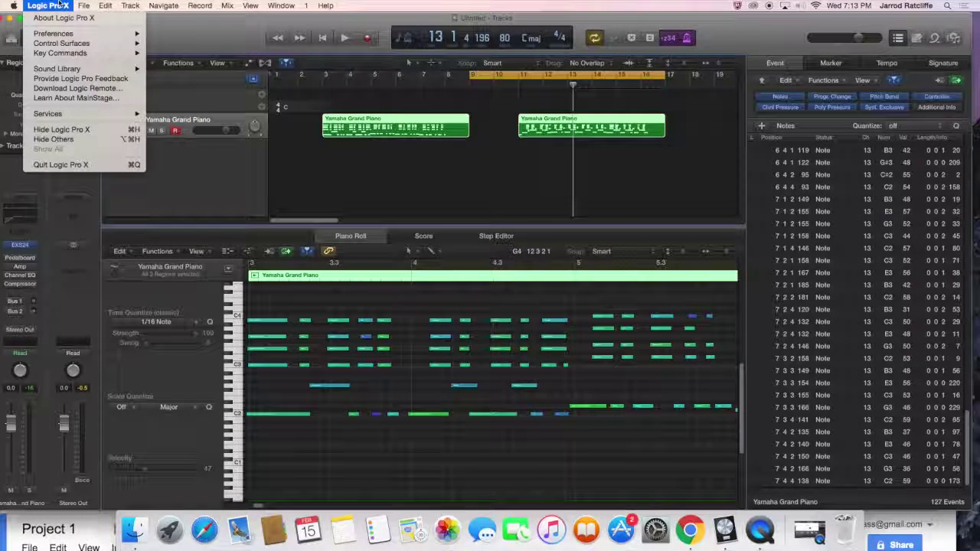
mouse_move(130, 5)
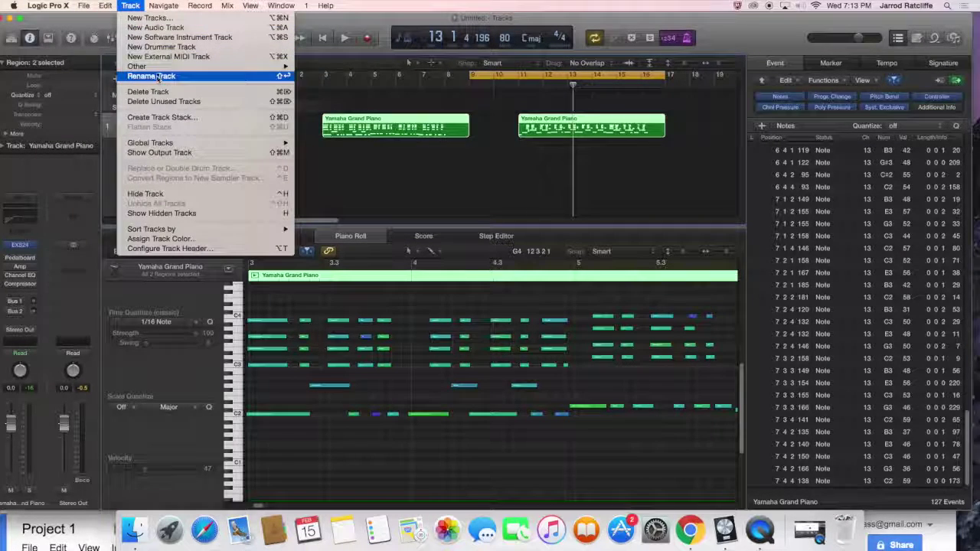
mouse_move(153, 67)
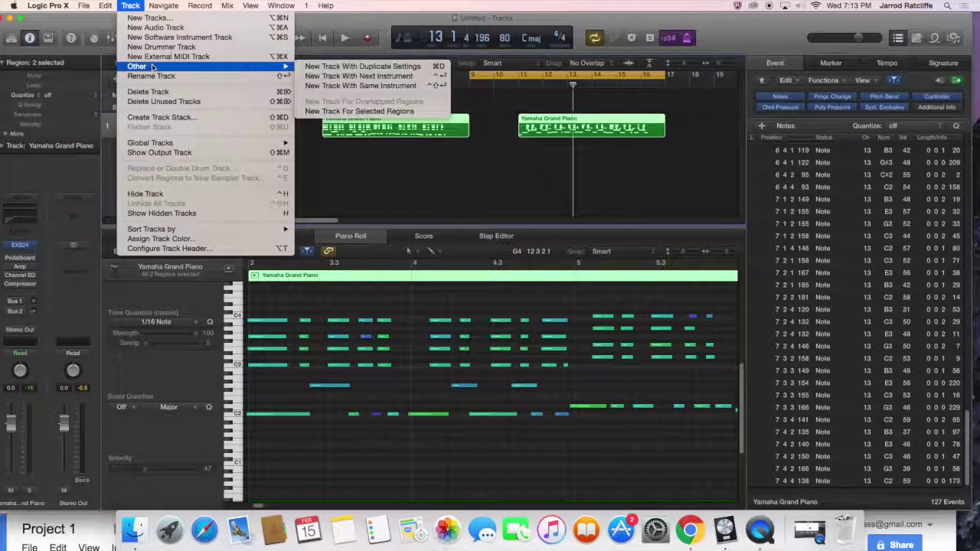
left_click(367, 85)
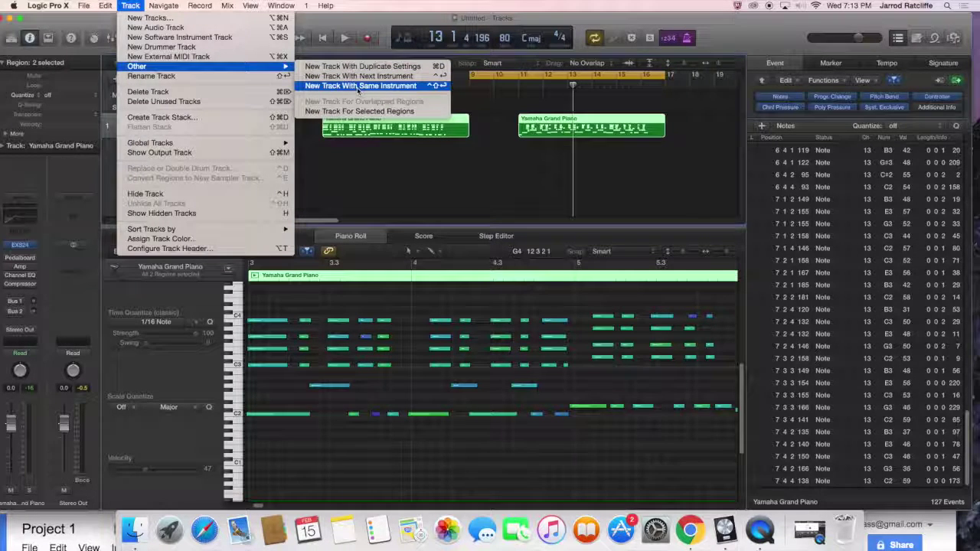
left_click(357, 86)
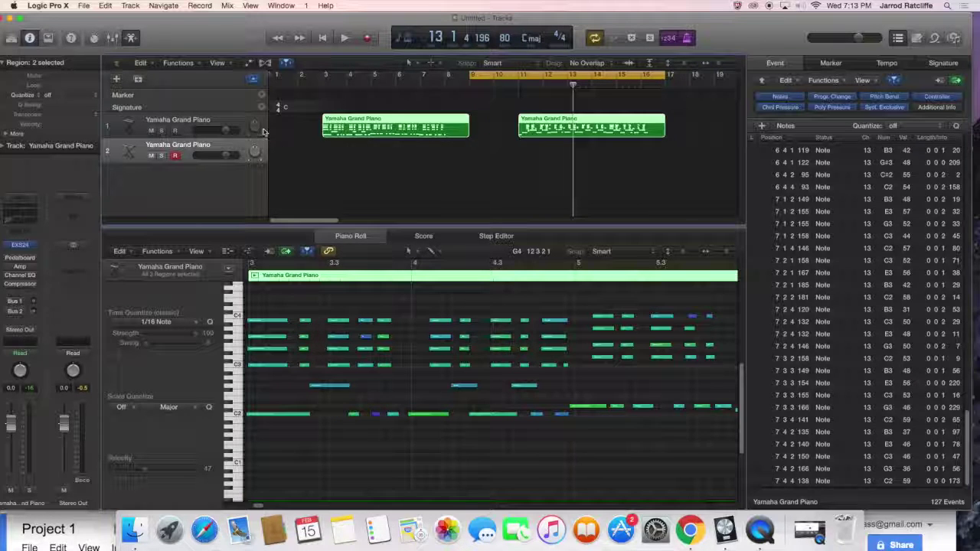
- In the project's recording settings, set overlapping MIDI recordings in cycle mode to Create Tracks and Mute, and close the settings
left_click(382, 153)
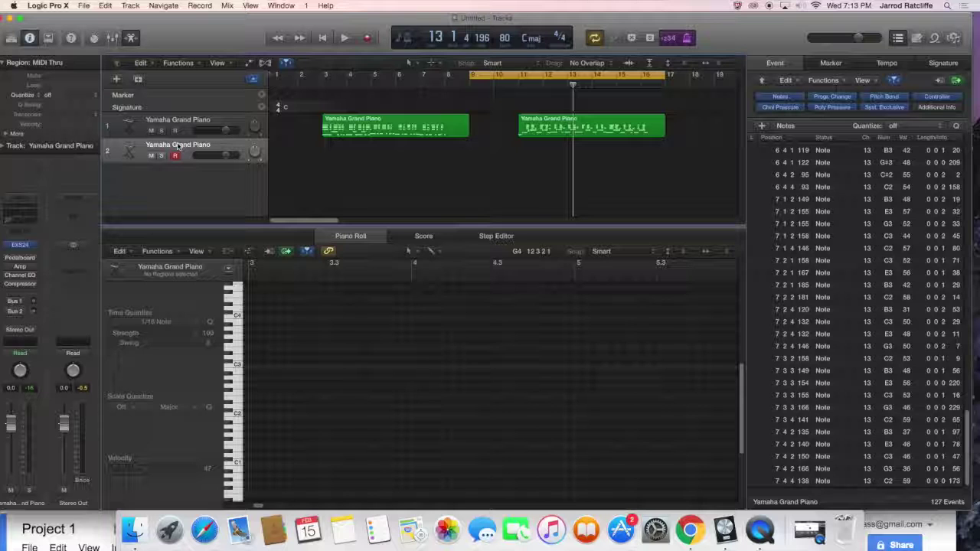
left_click(84, 6)
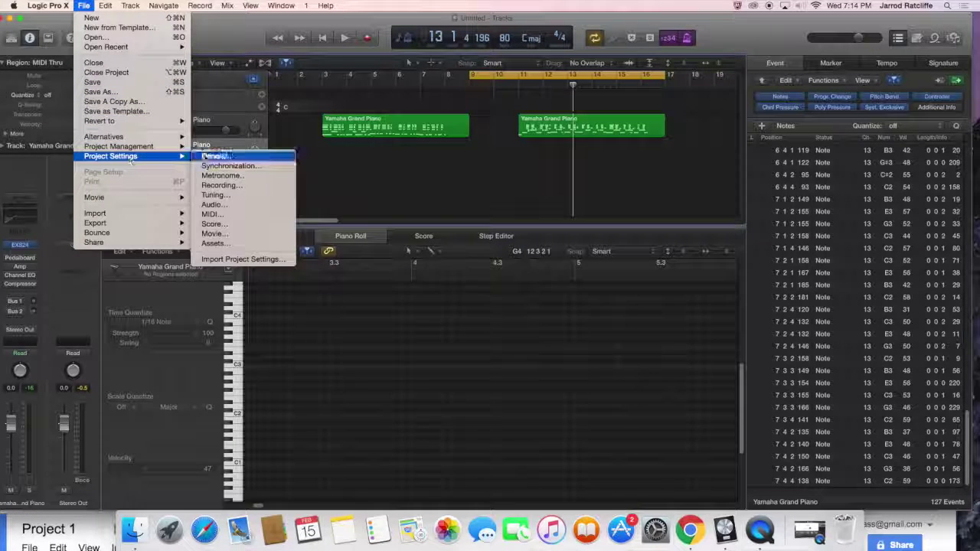
left_click(241, 190)
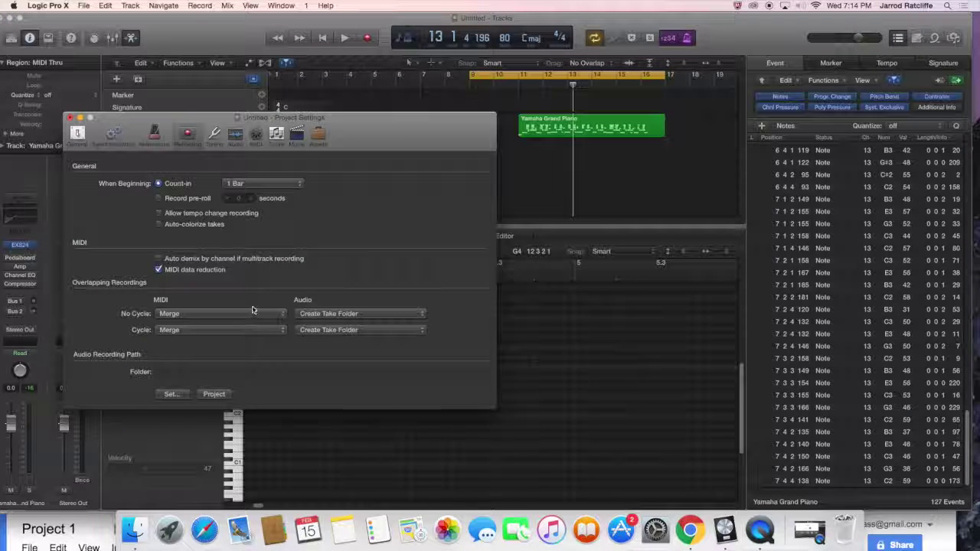
left_click(195, 331)
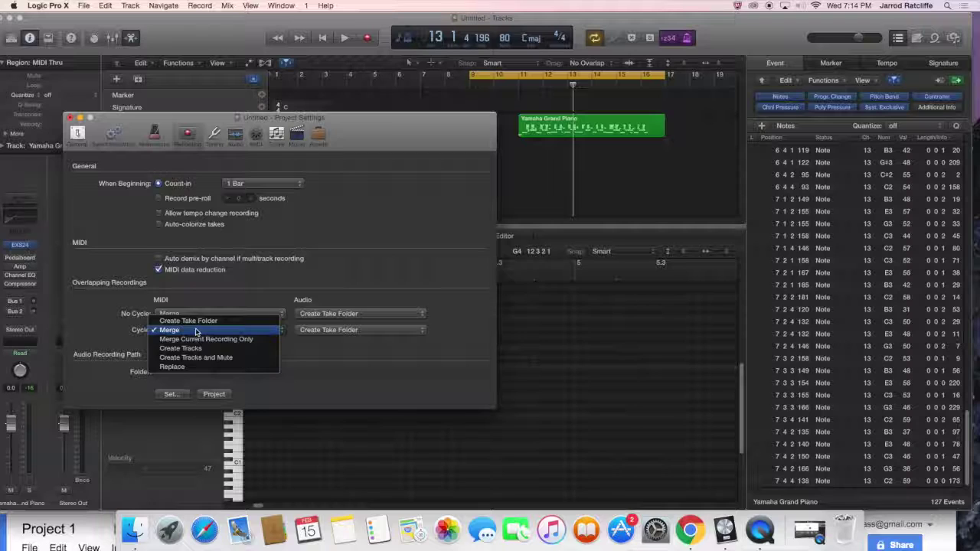
left_click(221, 360)
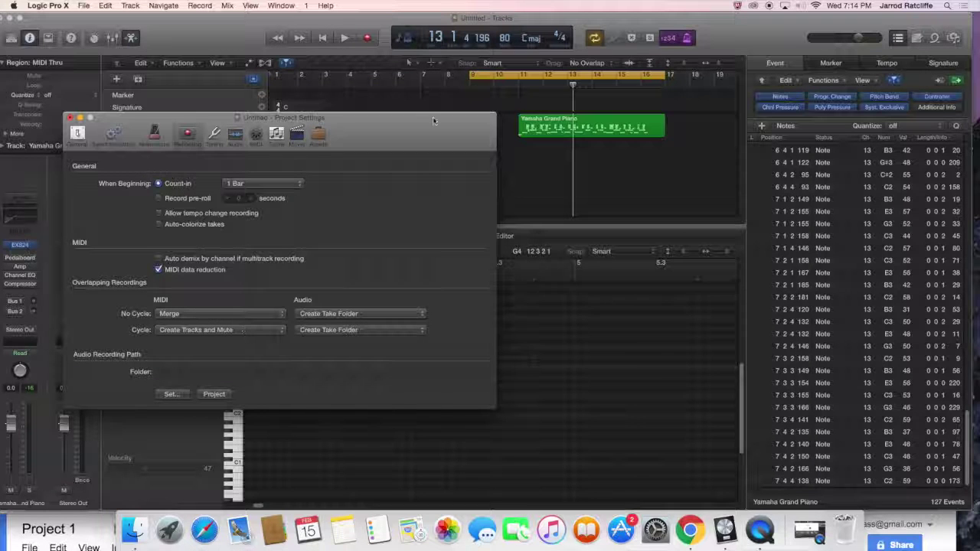
left_click_drag(408, 126, 362, 138)
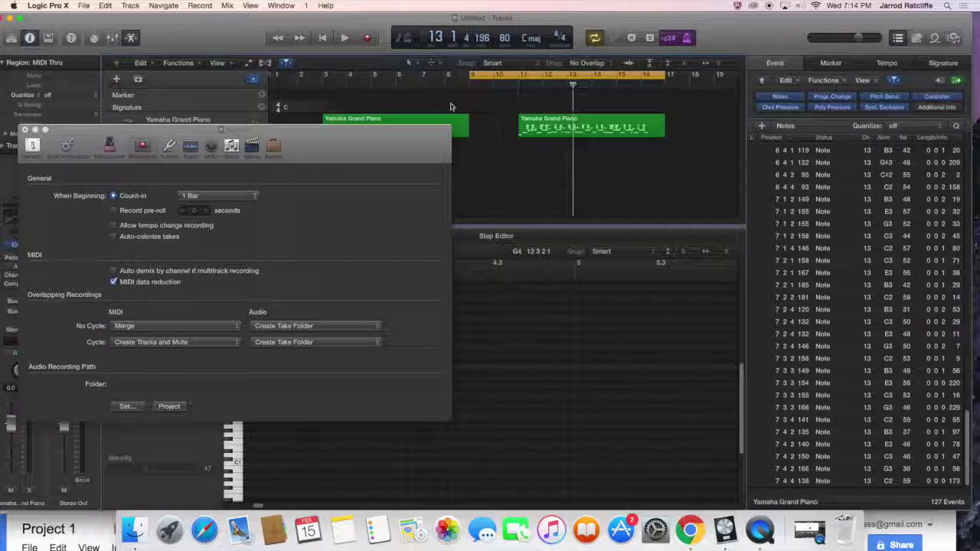
left_click(32, 146)
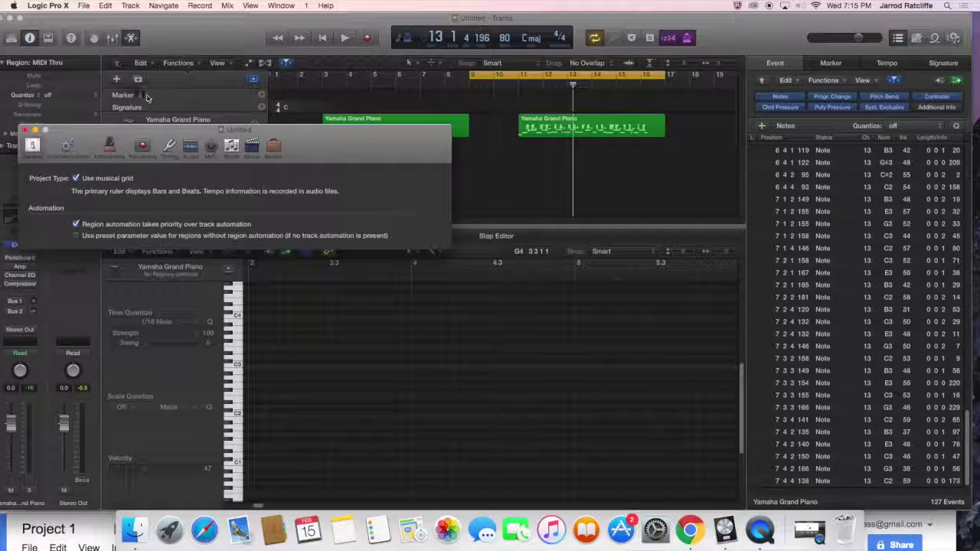
left_click(25, 130)
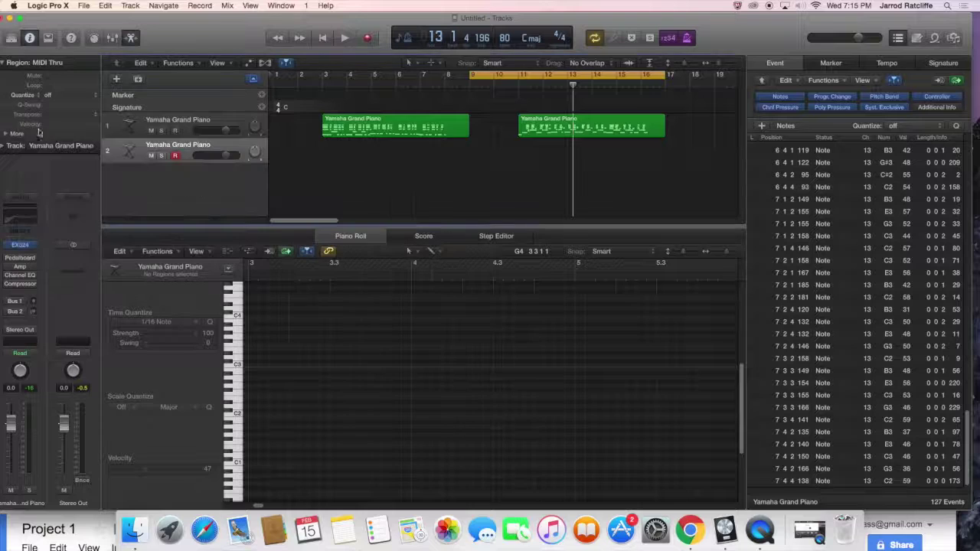
- Delete the second piano region on track 1 and shorten the cycle range to bars 9 to 13
left_click(610, 118)
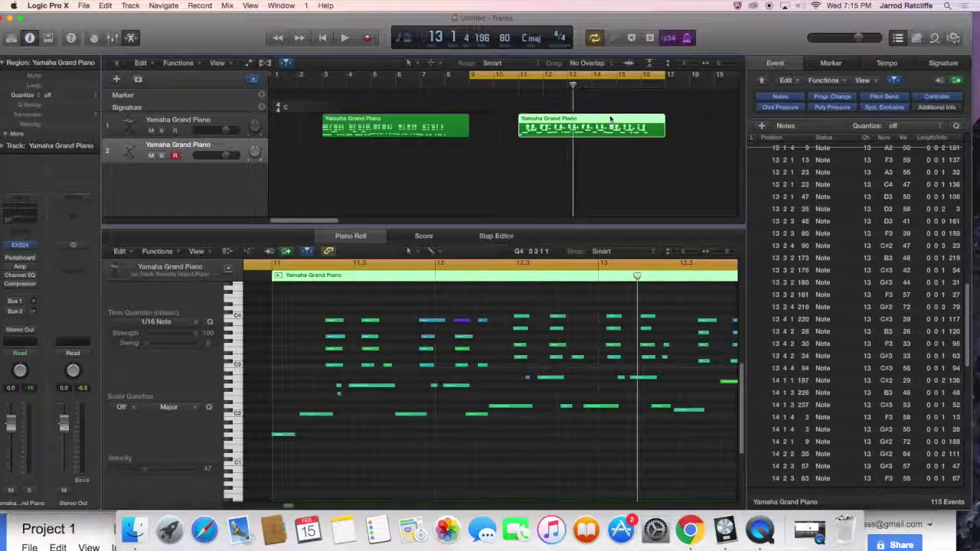
key("Delete")
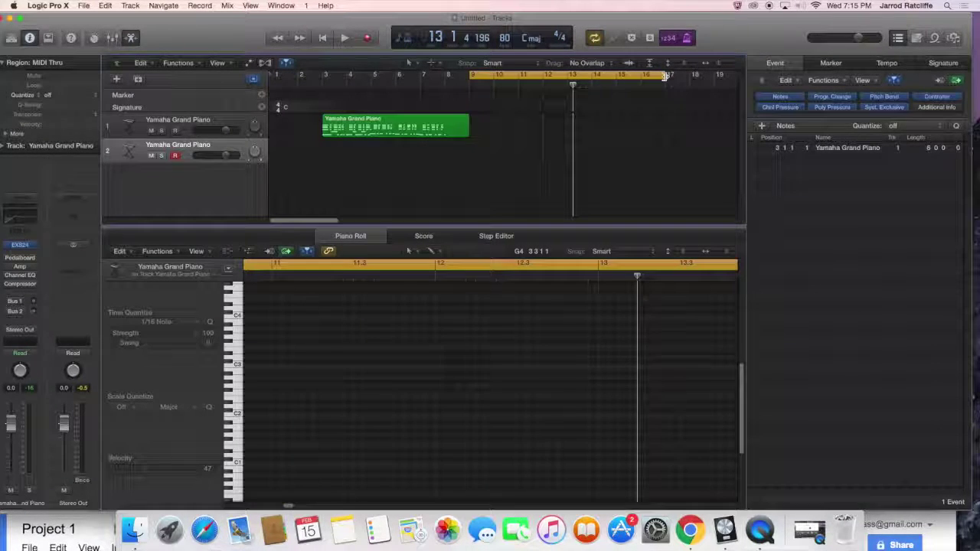
left_click_drag(665, 76, 571, 77)
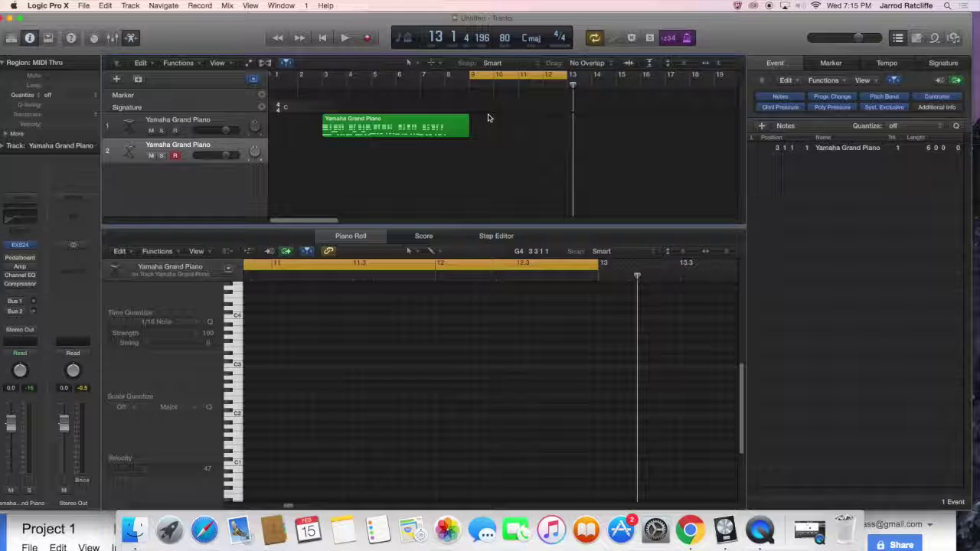
- Record looping piano takes on the second track from bar 9 through the cycle range, stopping in bar 10 of the last pass
left_click(468, 78)
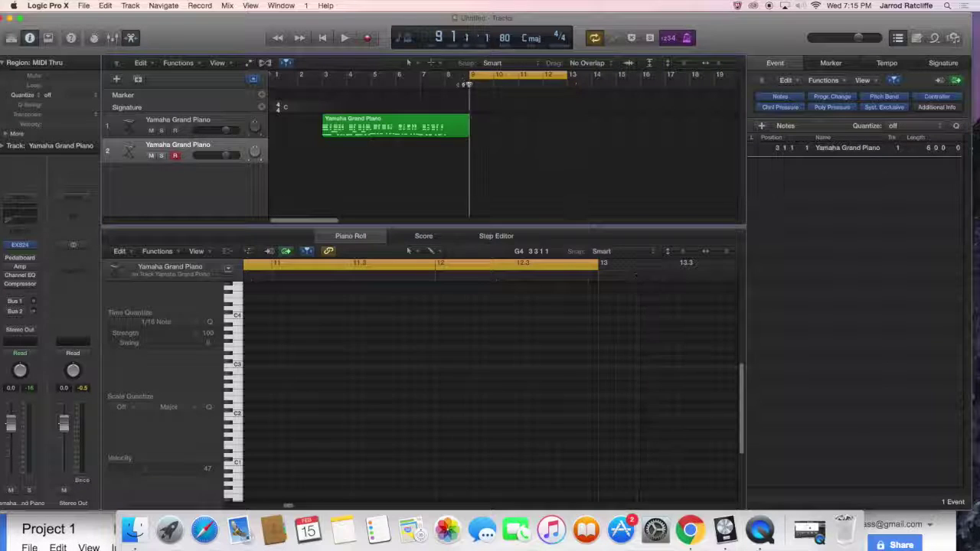
left_click(368, 39)
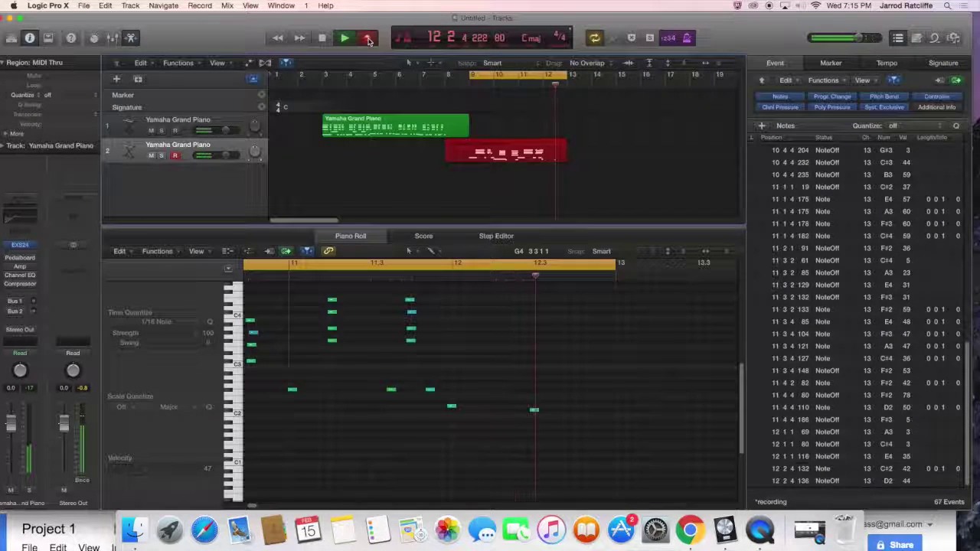
key("space")
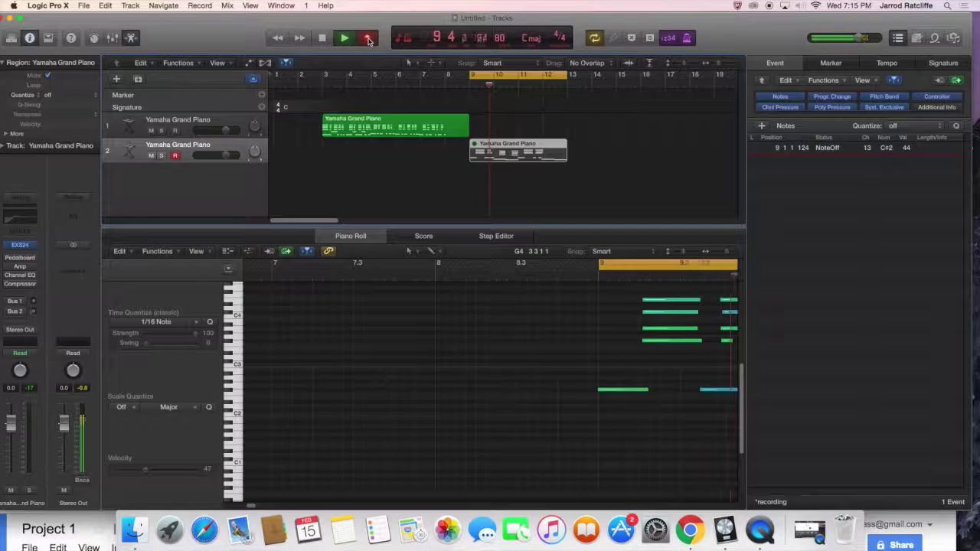
left_click(368, 38)
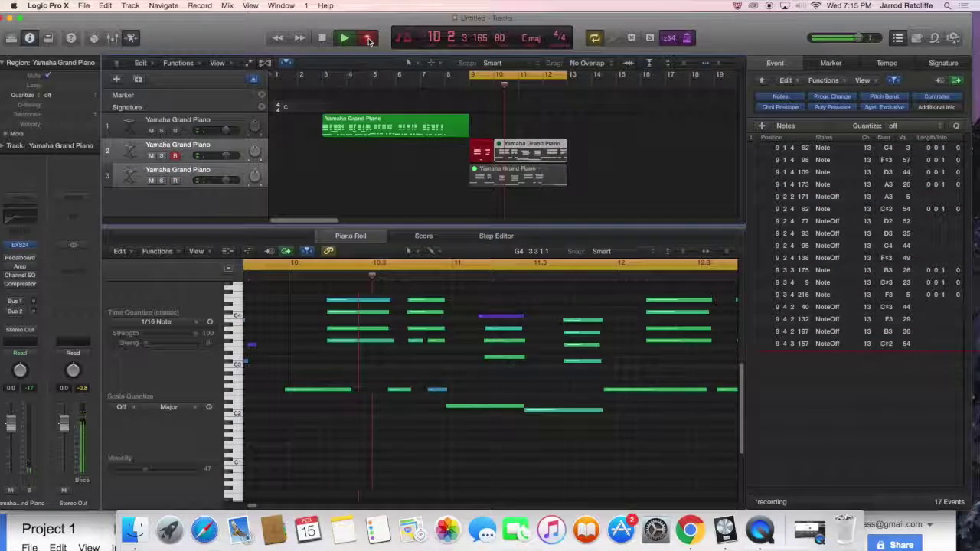
left_click(368, 41)
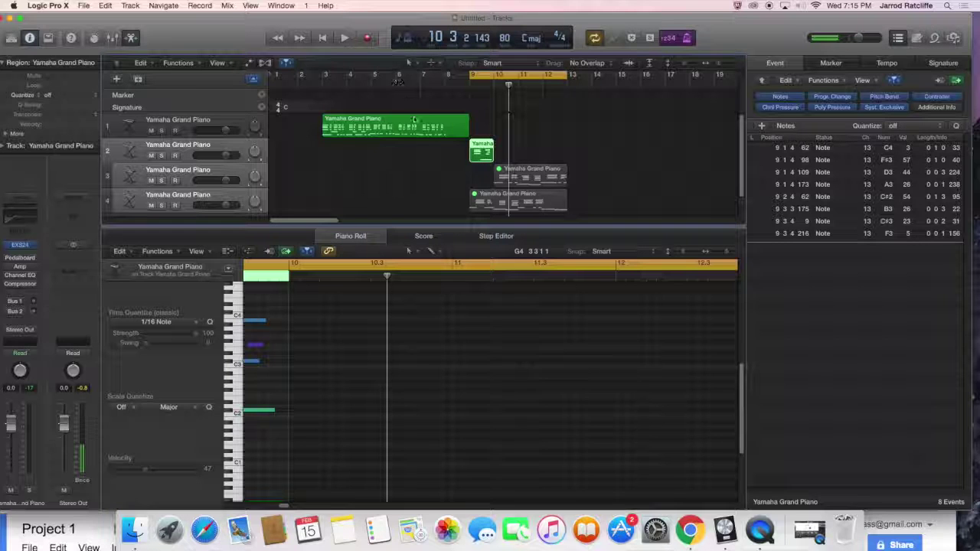
- Unmute the piano take on track 4 spanning bars 9 to 13 and keep that region selected
scroll(421, 134, "down", 2)
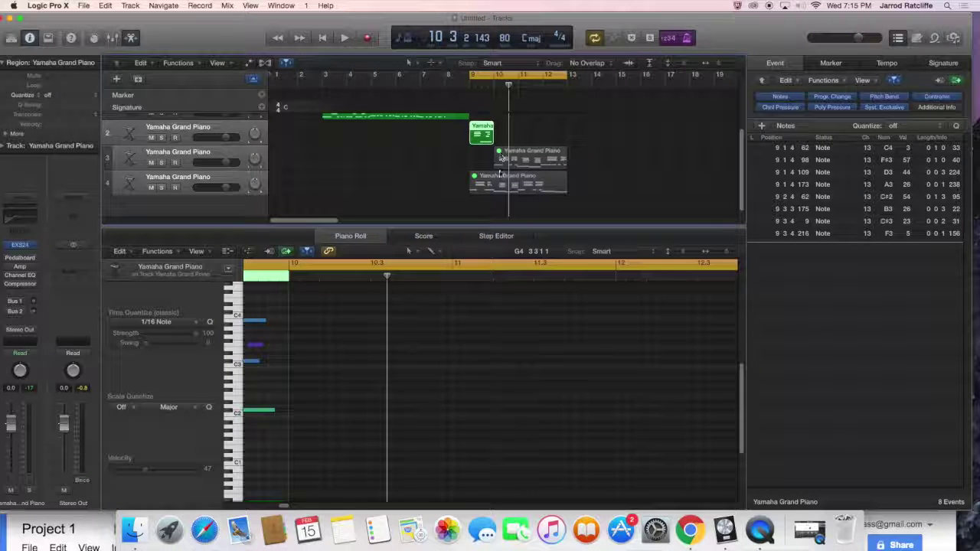
left_click(499, 182)
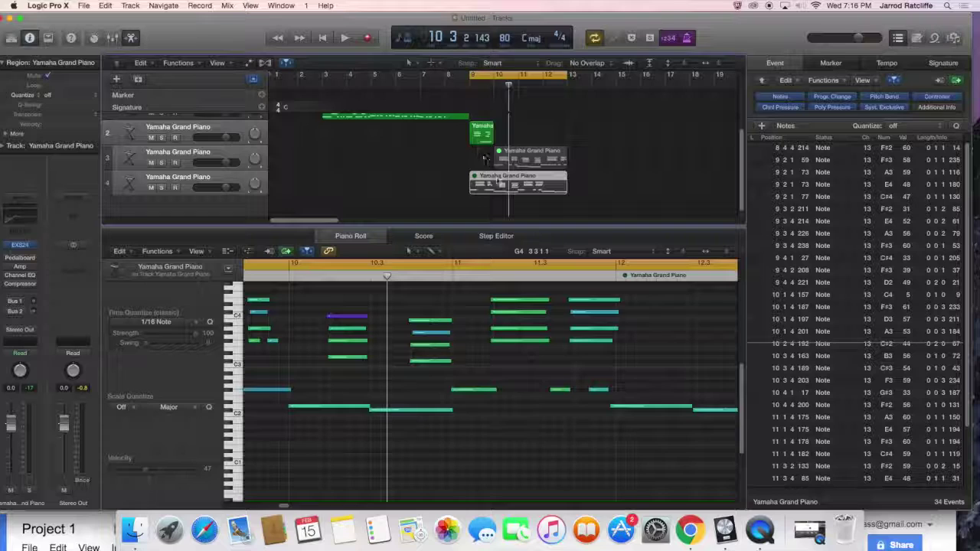
right_click(496, 179)
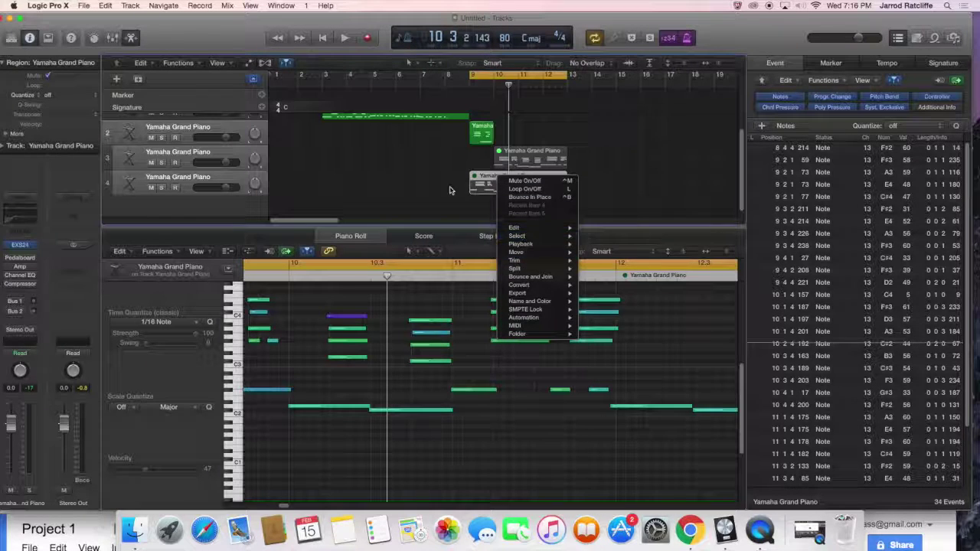
left_click(496, 183)
left_click(511, 178, "shift")
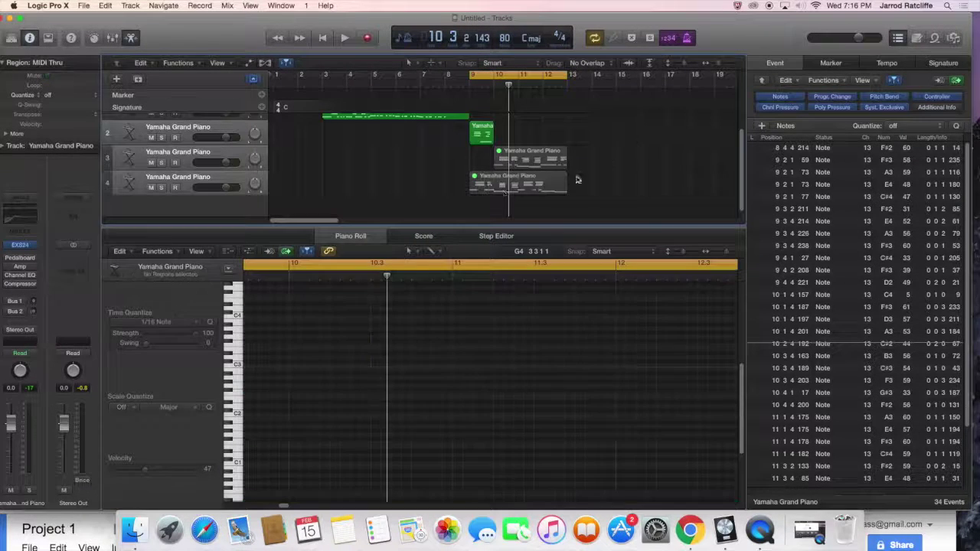
left_click(511, 179)
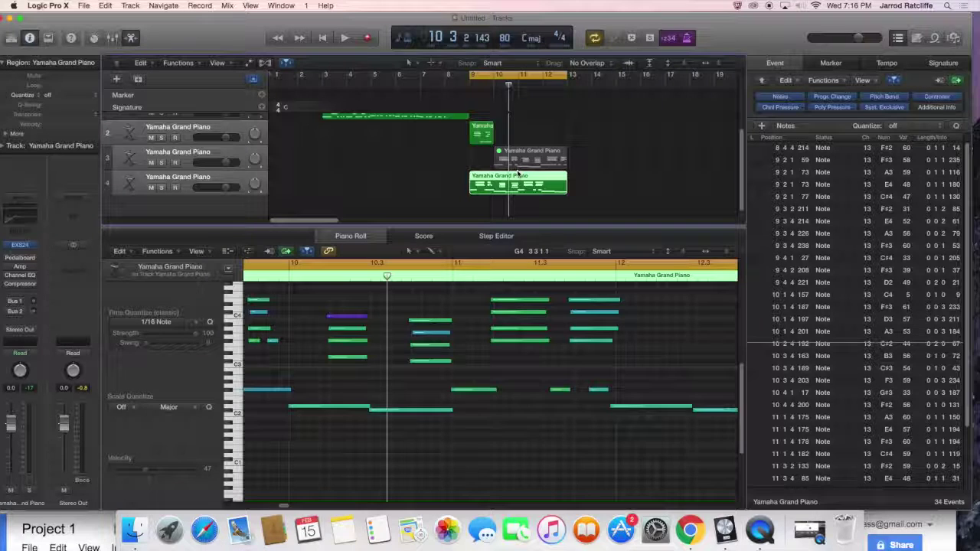
- Review the overlapping MIDI recording options for cycle mode in the project's recording settings
left_click(83, 6)
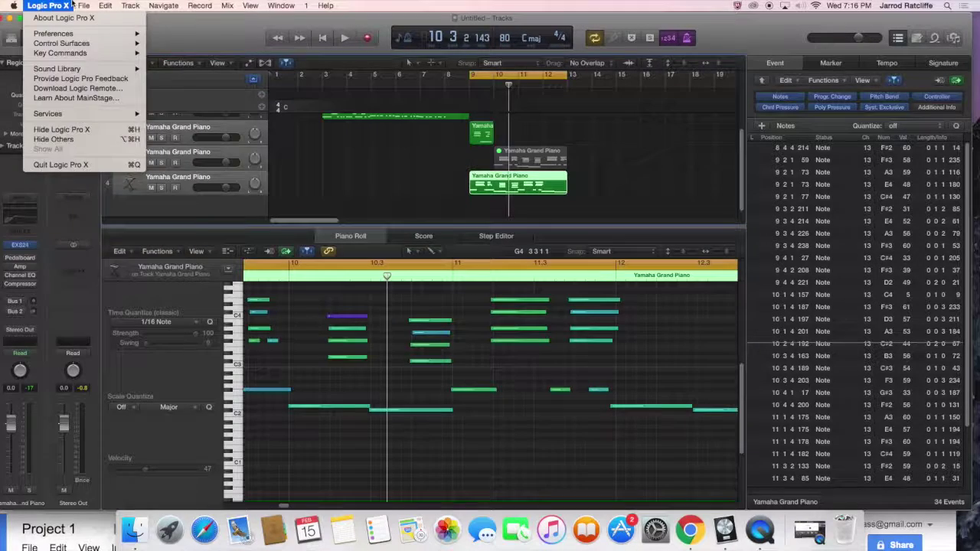
left_click(82, 6)
left_click(83, 5)
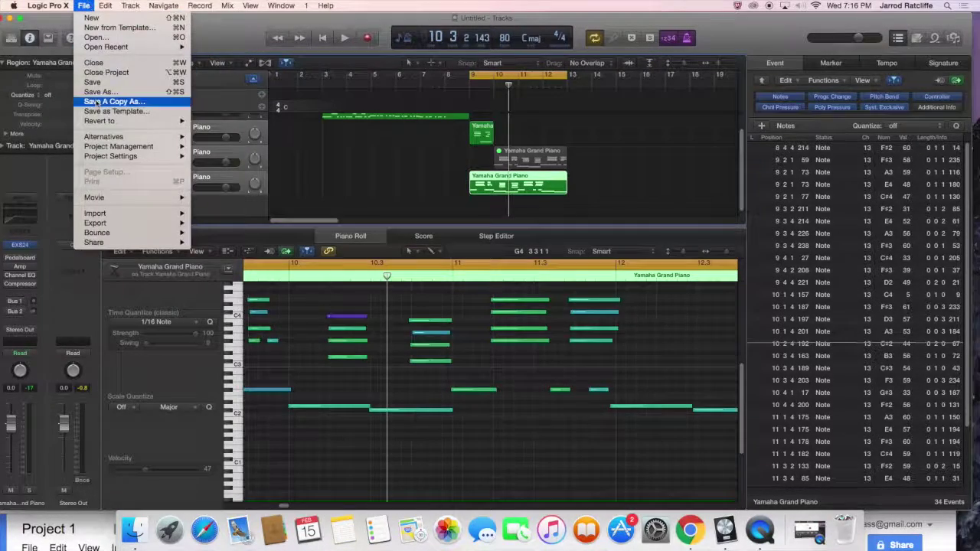
mouse_move(113, 147)
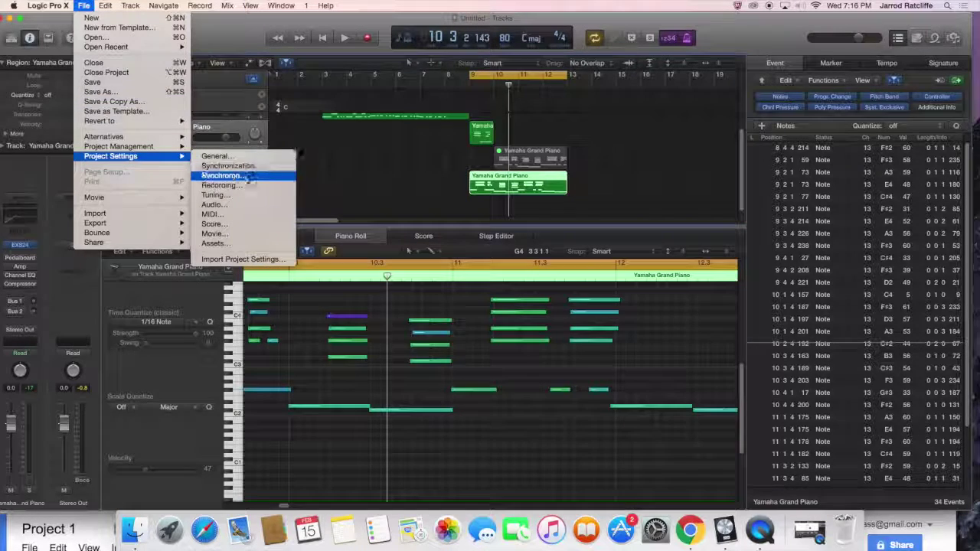
left_click(240, 187)
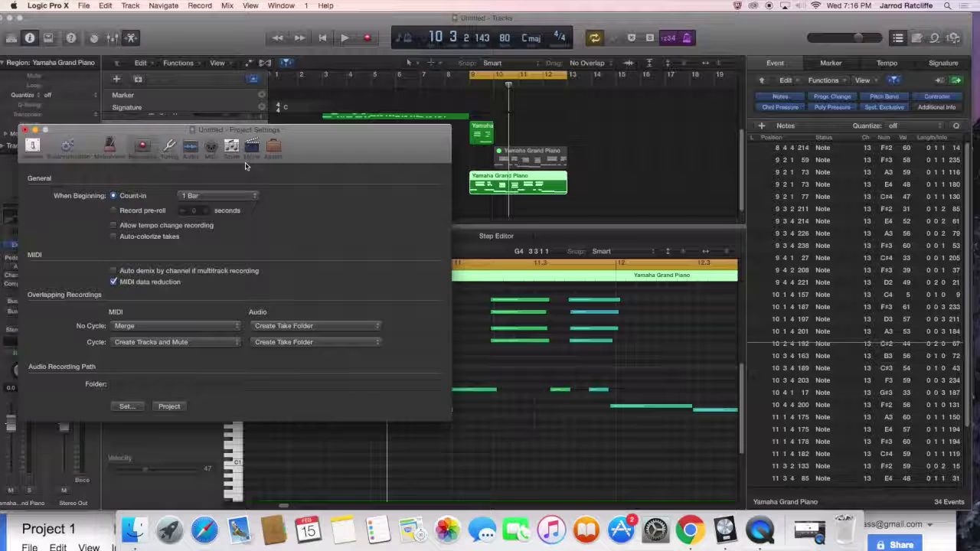
left_click(169, 344)
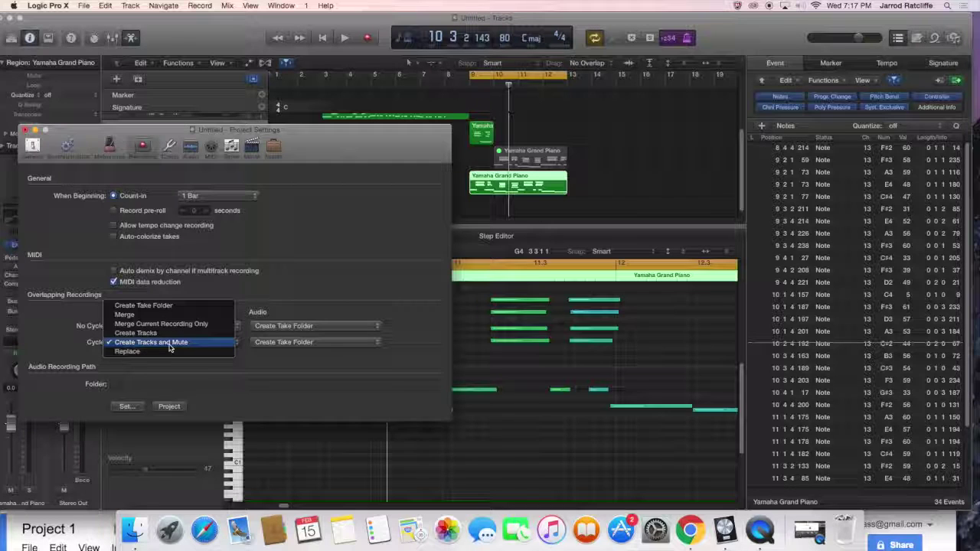
left_click(169, 346)
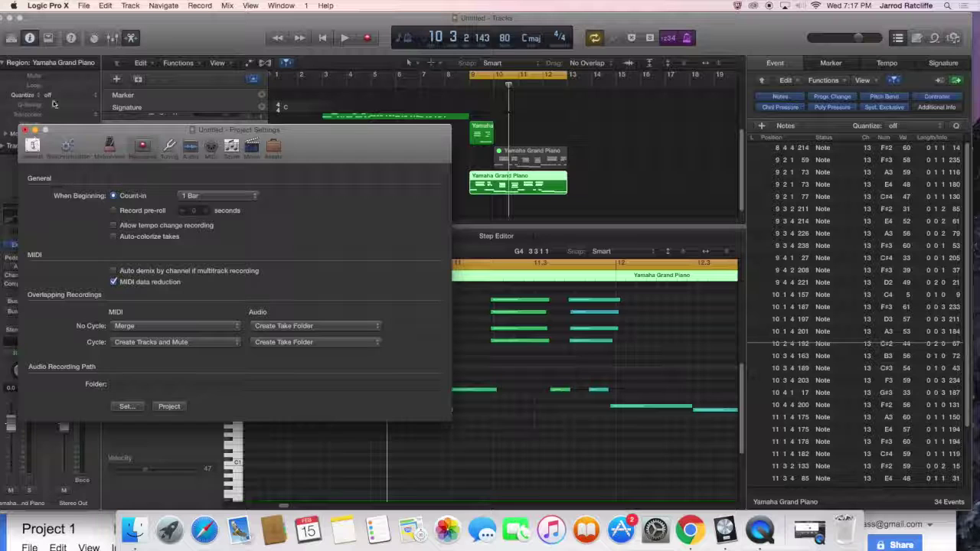
- Change overlapping MIDI recordings in cycle mode to Create Take Folder in the project's recording settings, and close the settings
left_click(84, 5)
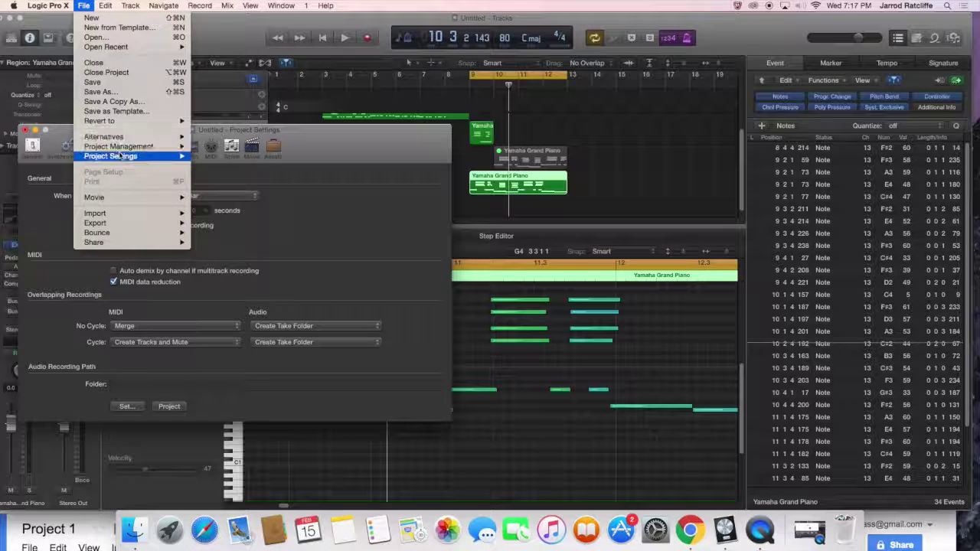
mouse_move(172, 156)
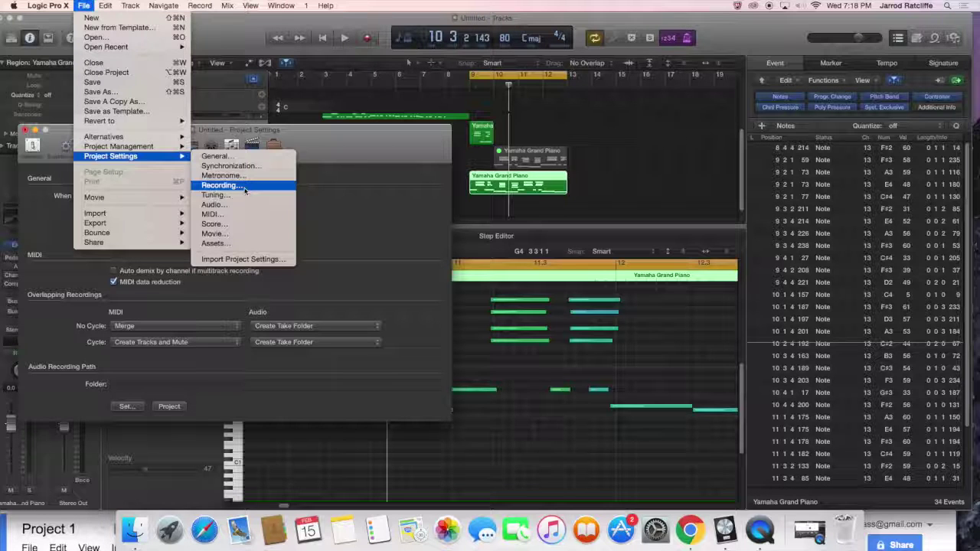
left_click(243, 186)
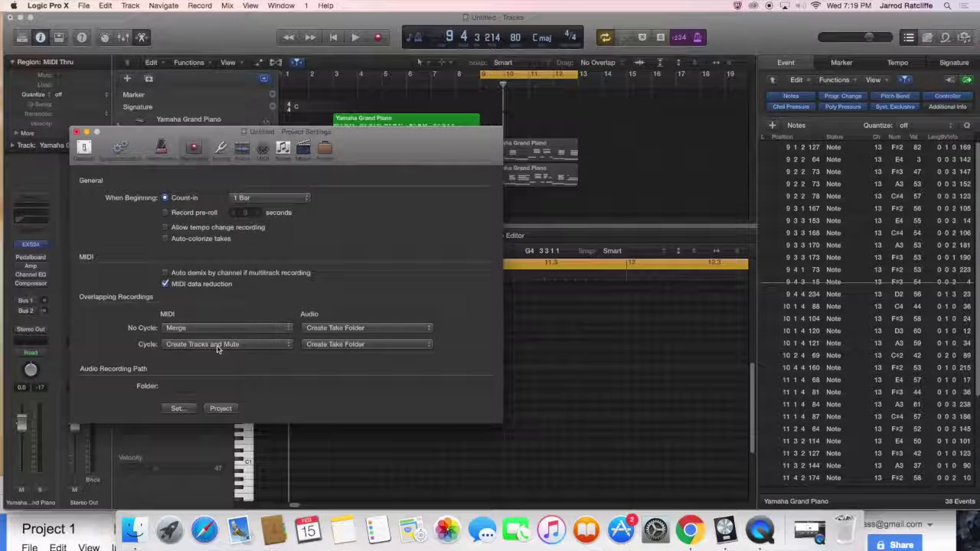
left_click(219, 345)
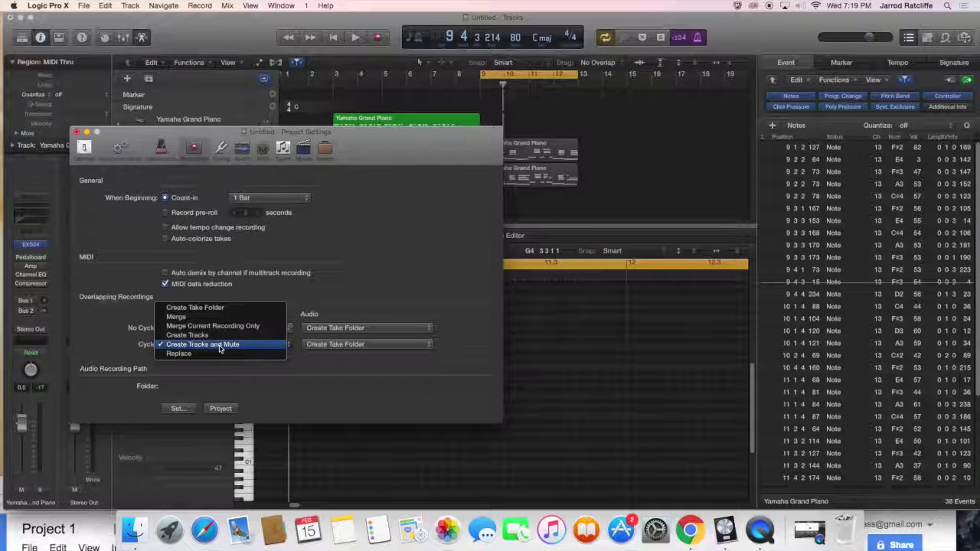
left_click(207, 308)
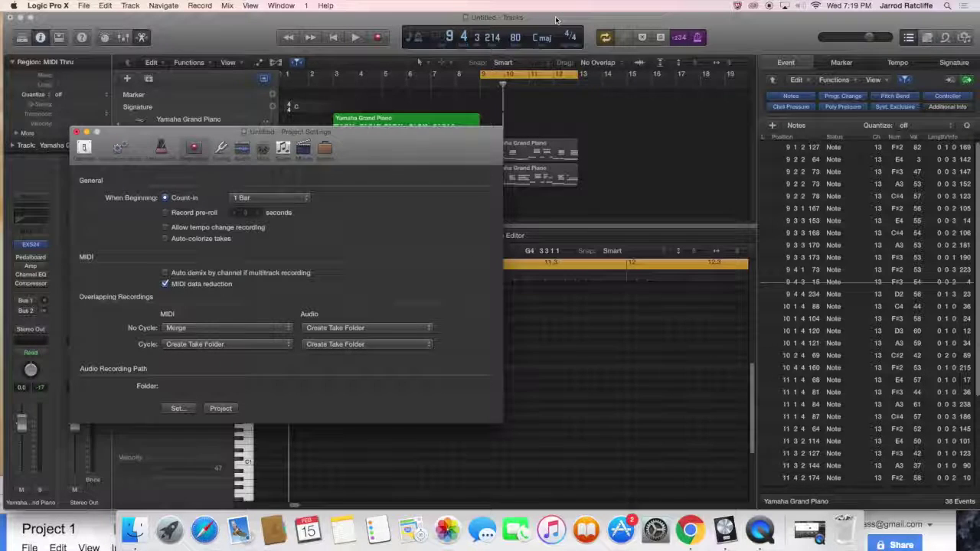
left_click(76, 132)
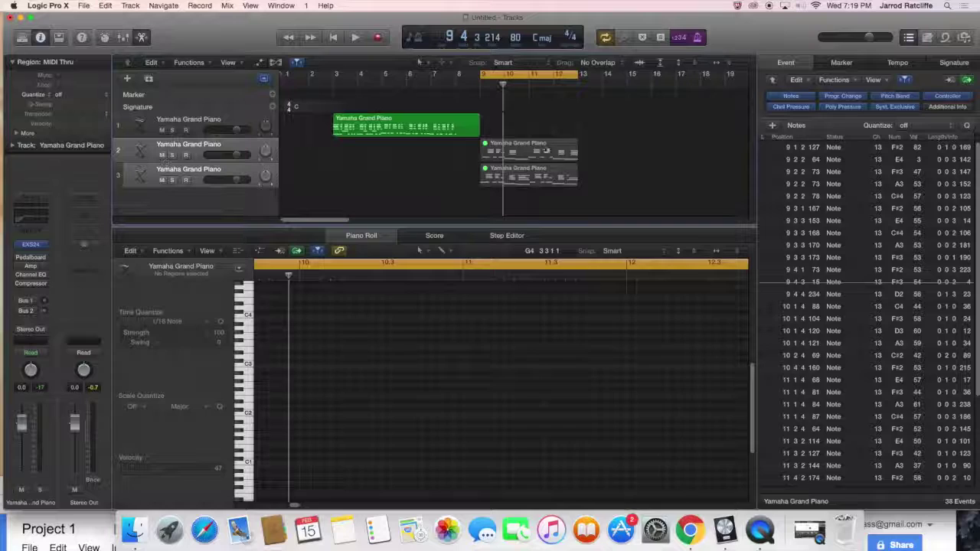
- Delete the two muted piano regions in bars 9 to 13 on tracks 2 and 3
left_click(546, 151)
key("Delete")
left_click(536, 174)
key("Delete")
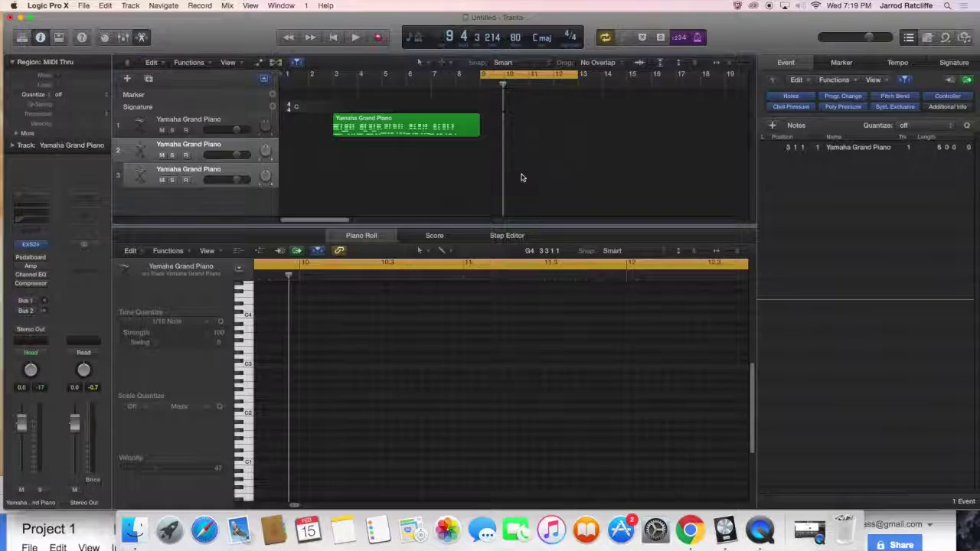
- Delete the emptied piano tracks 2 and 3 from the project
right_click(240, 144)
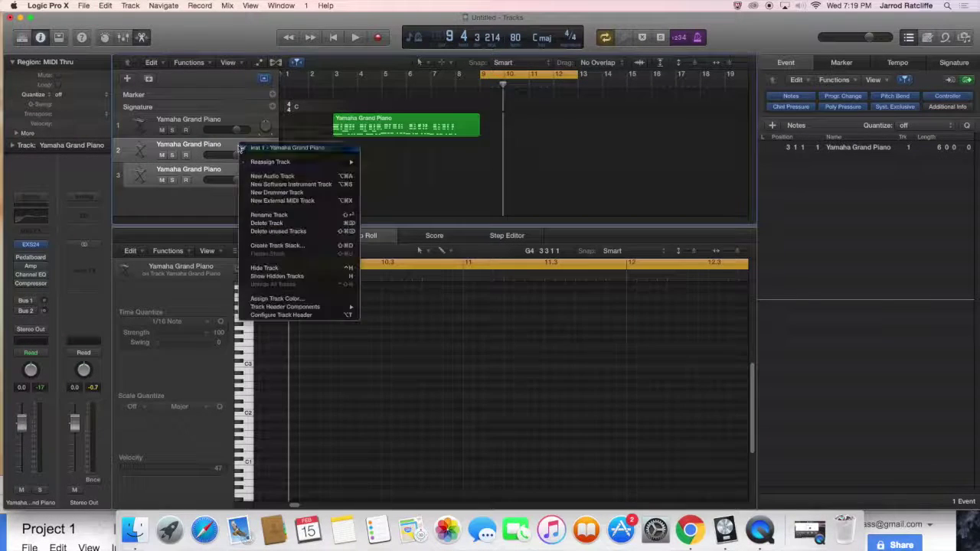
left_click(268, 223)
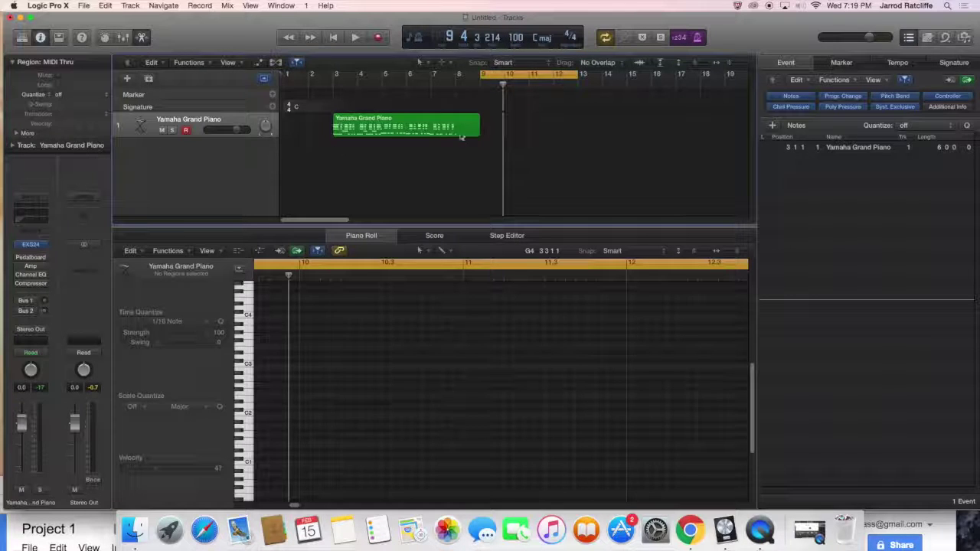
- Record two cycled piano takes over bars 9 to 13 on track 1, starting from bar 8, and return the editor to Piano Roll
left_click(455, 79)
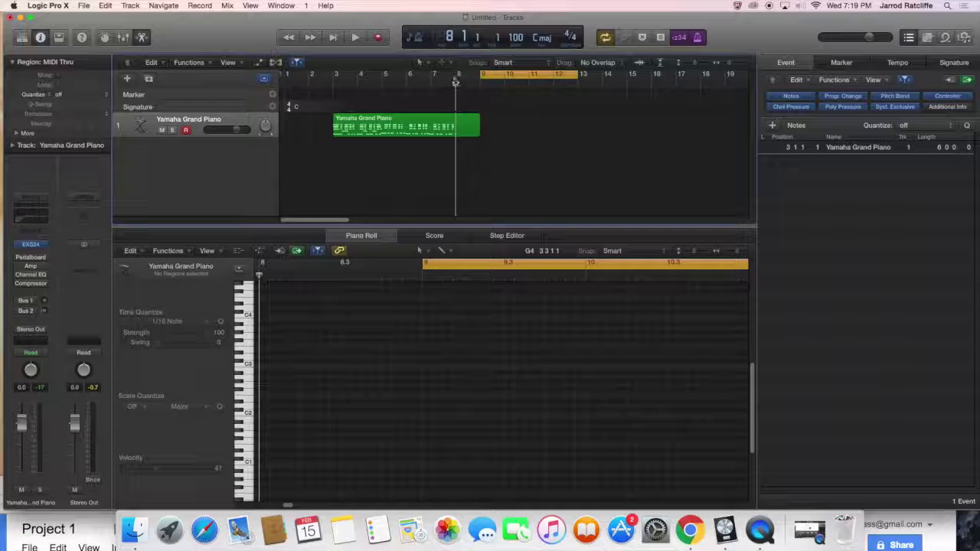
left_click(385, 39)
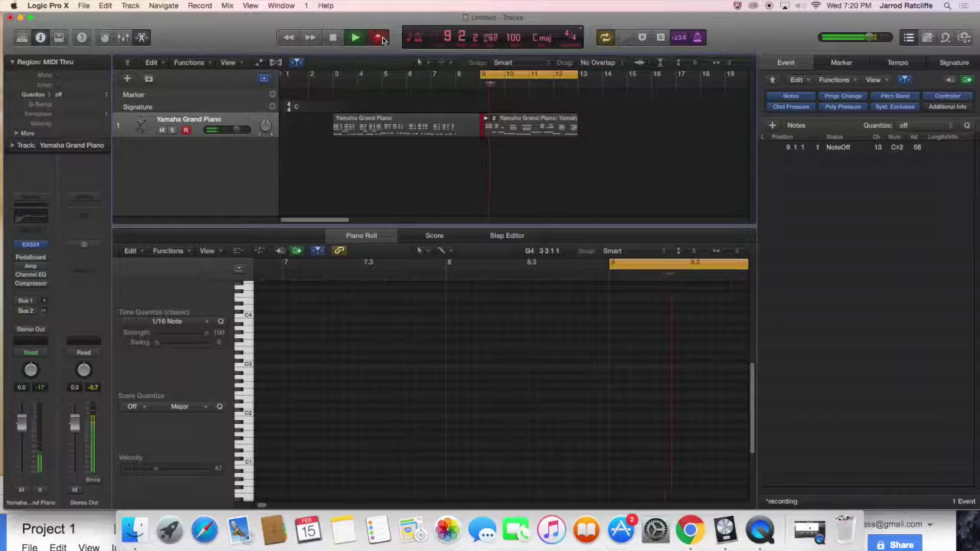
key("space")
key("n")
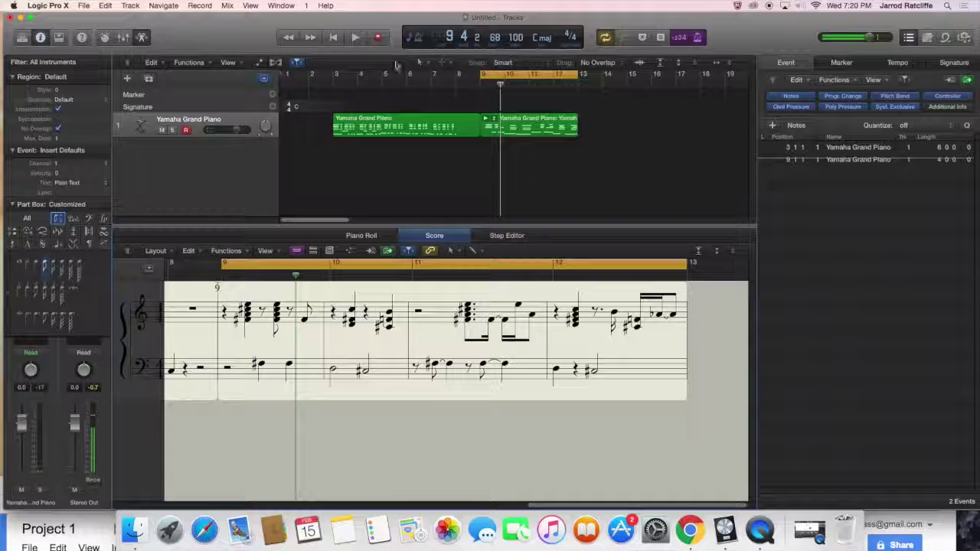
left_click(369, 232)
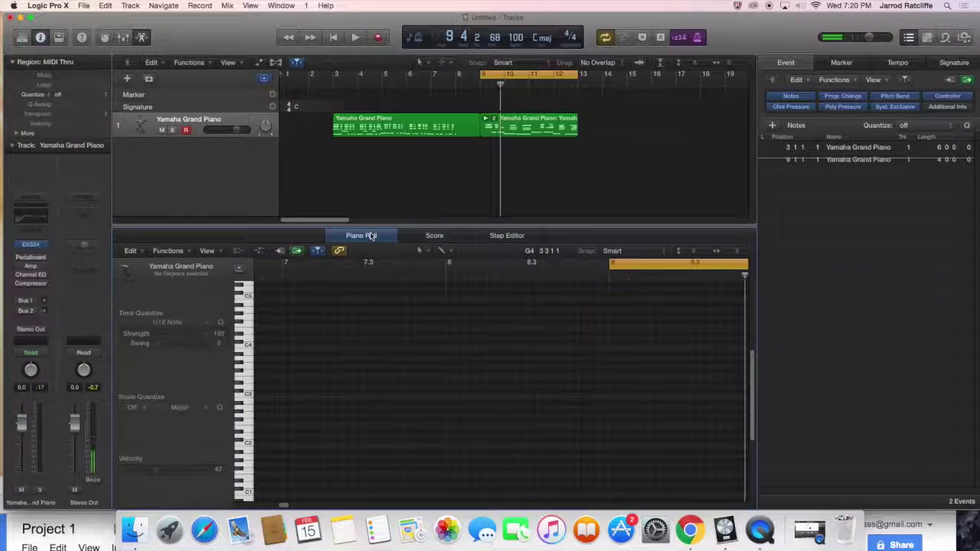
- Expand the piano take folder in bars 9 to 13 to inspect its individual takes
left_click(487, 121)
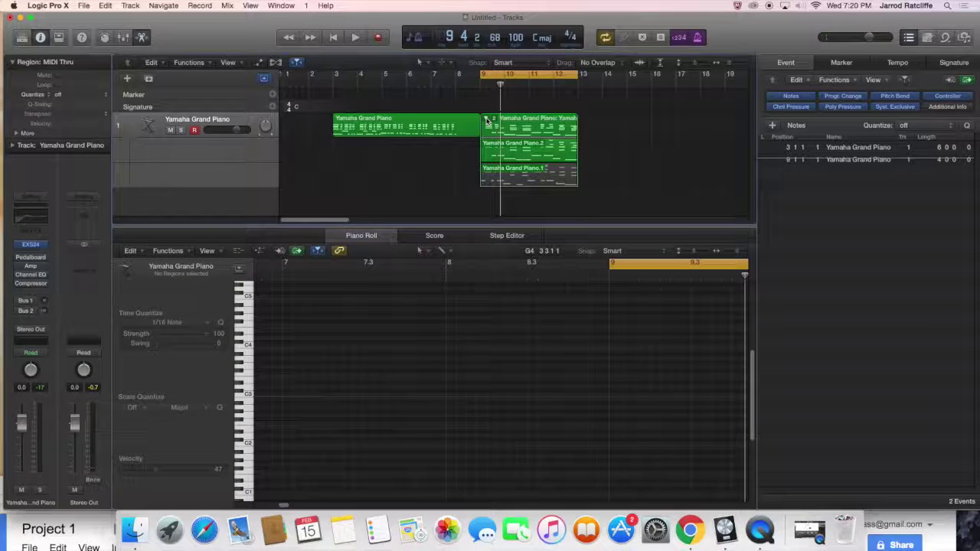
left_click(486, 121)
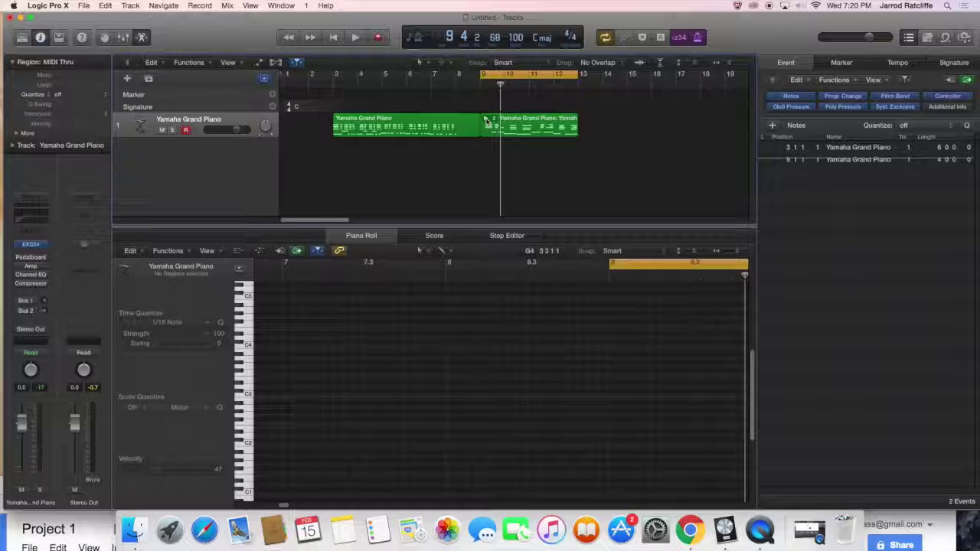
left_click(486, 121)
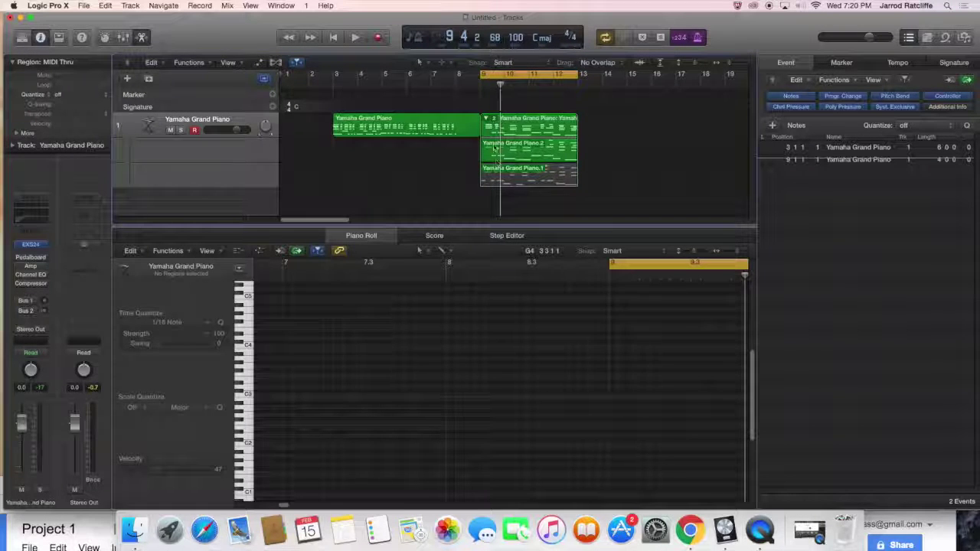
left_click(488, 120)
left_click(488, 121)
left_click(488, 121)
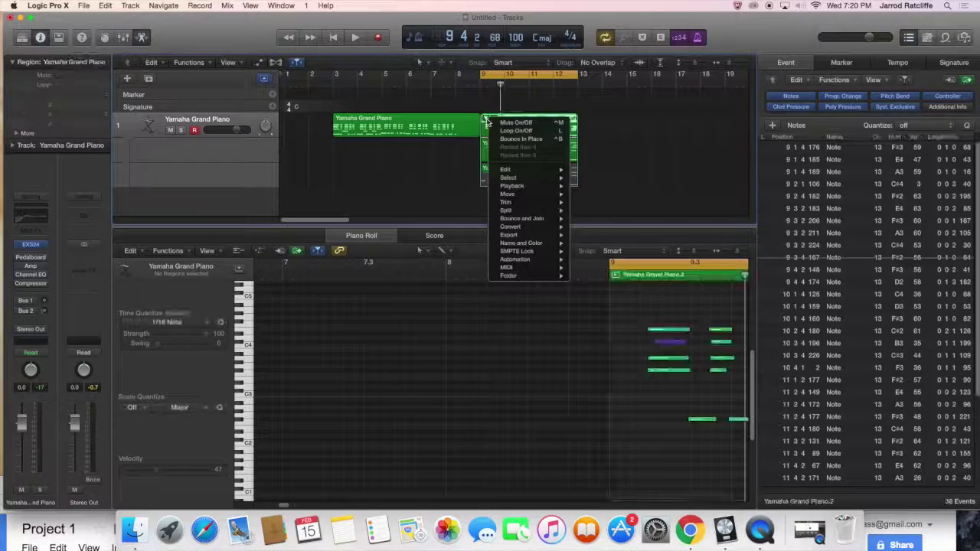
left_click(488, 121)
- Switch the take folder's active take to Yamaha Grand Piano.1 and back to Yamaha Grand Piano.2
left_click(488, 120)
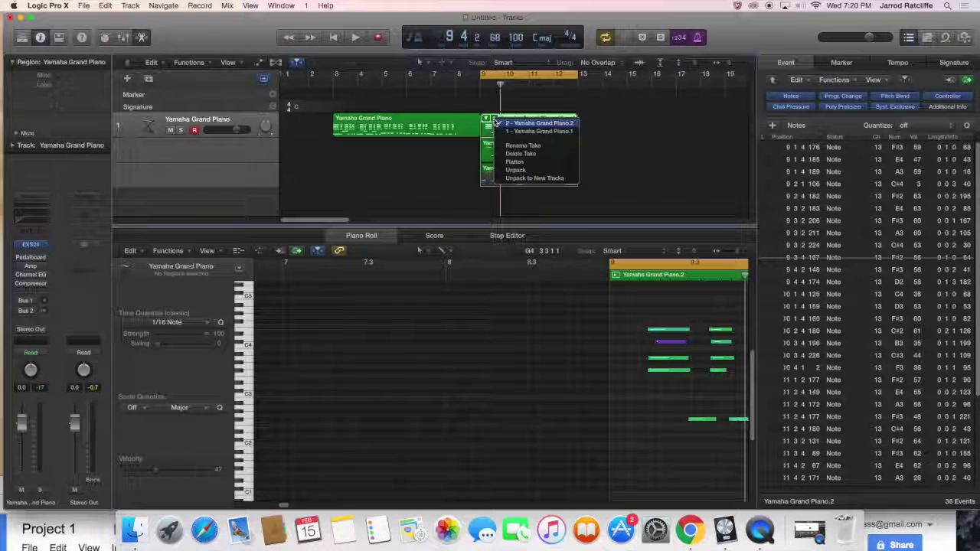
left_click(498, 128)
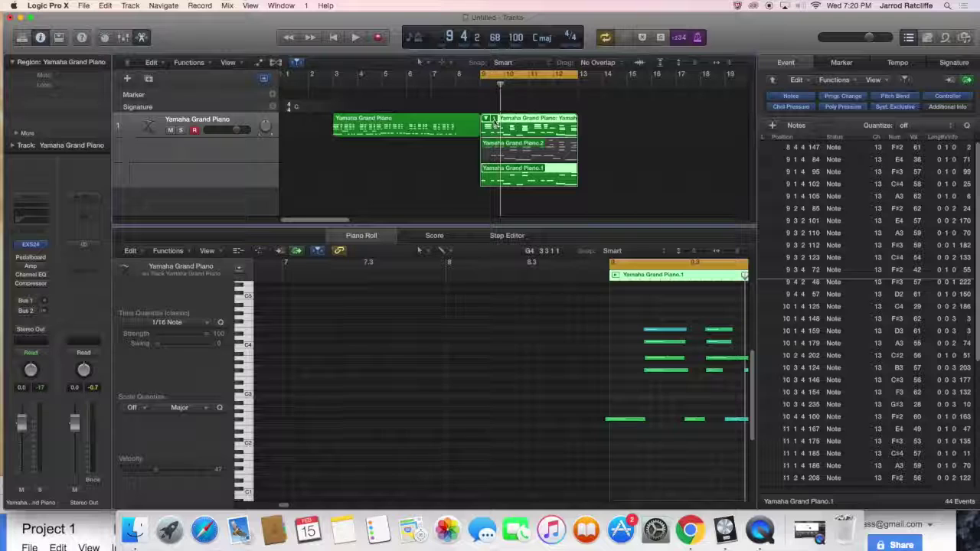
left_click(494, 122)
left_click(508, 126)
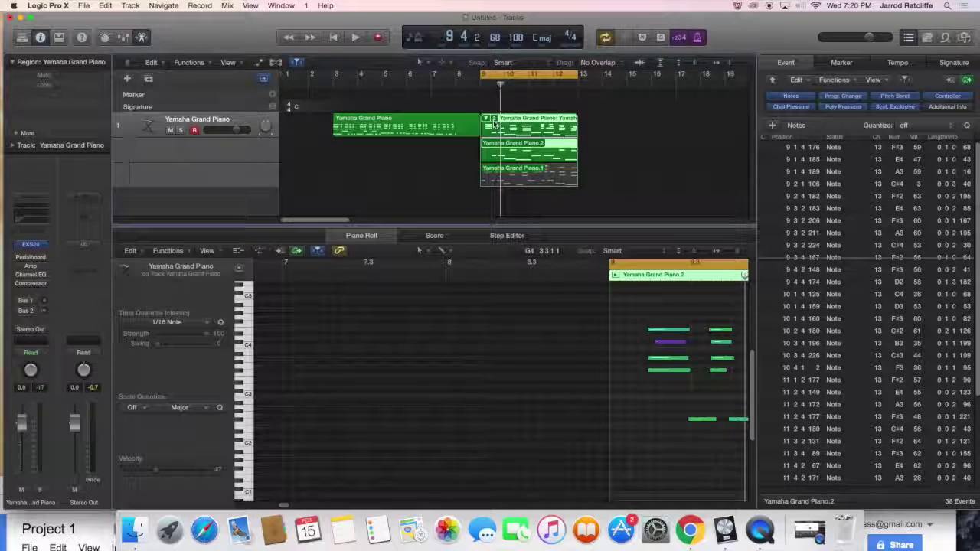
- Unpack the take folder into separate tracks and select the Yamaha Grand Piano.2 region on track 1
left_click(494, 121)
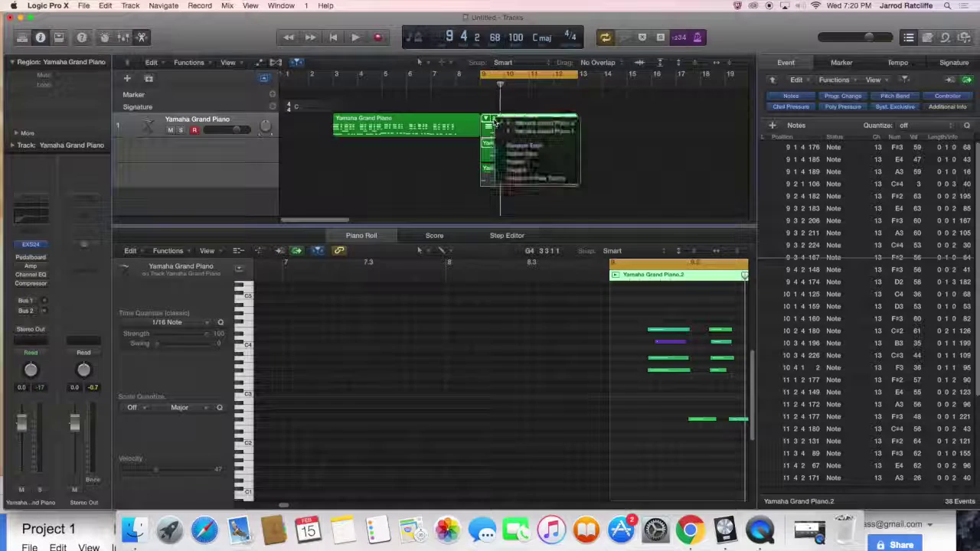
left_click(517, 170)
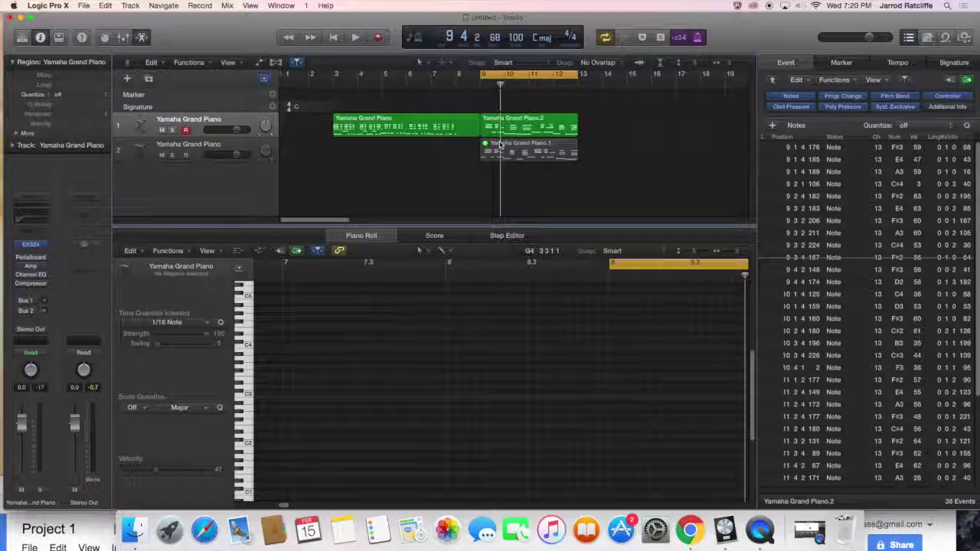
left_click(501, 147)
left_click(515, 127)
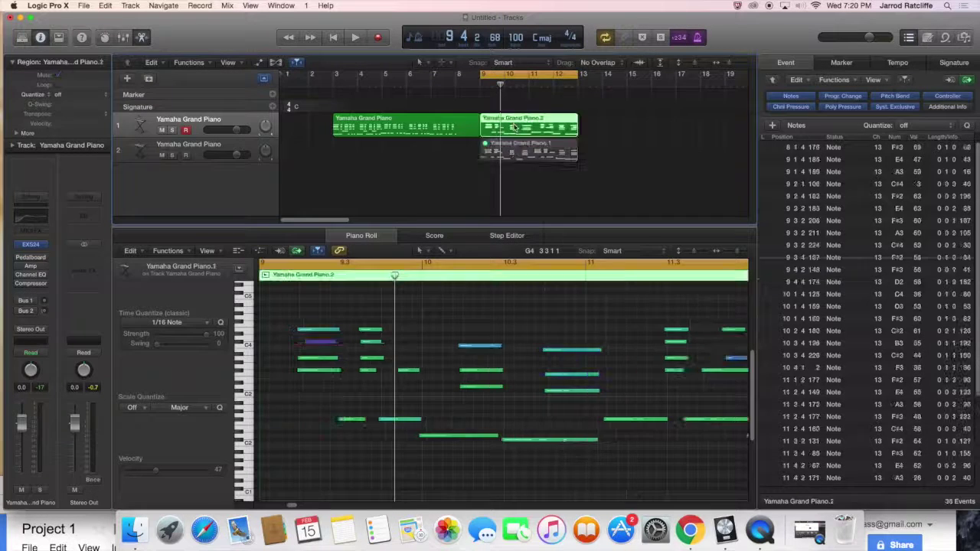
left_click(513, 126)
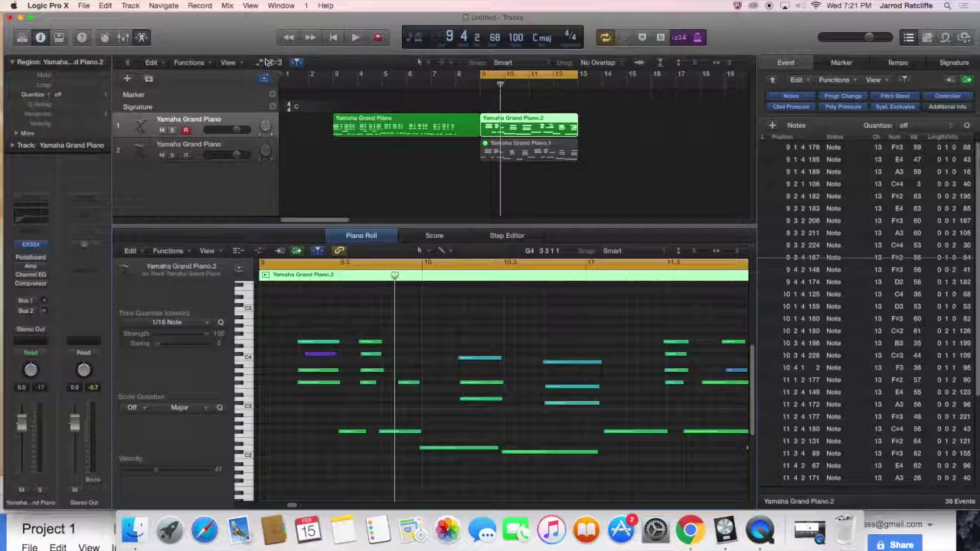
- Show the toolbar below the control bar and review its customization options without changing them
left_click(142, 38)
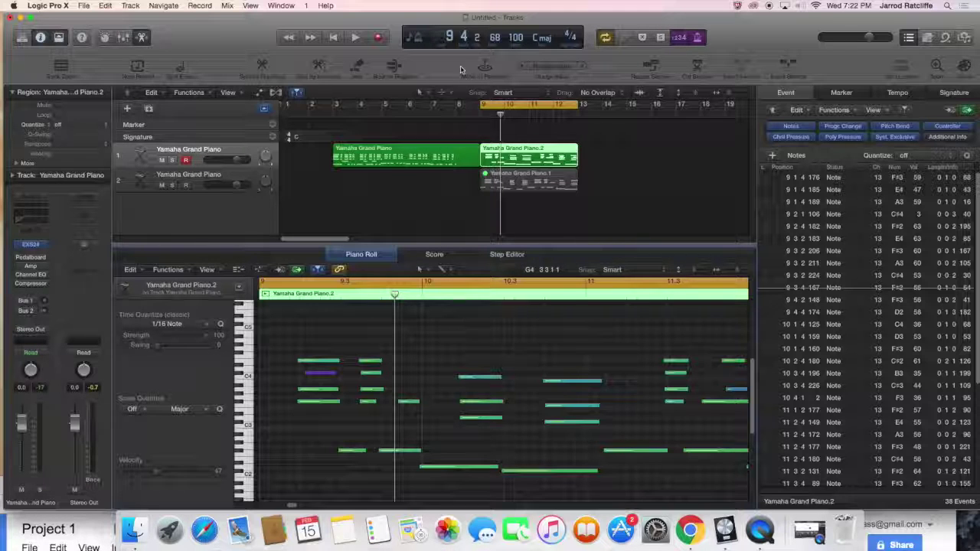
right_click(604, 70)
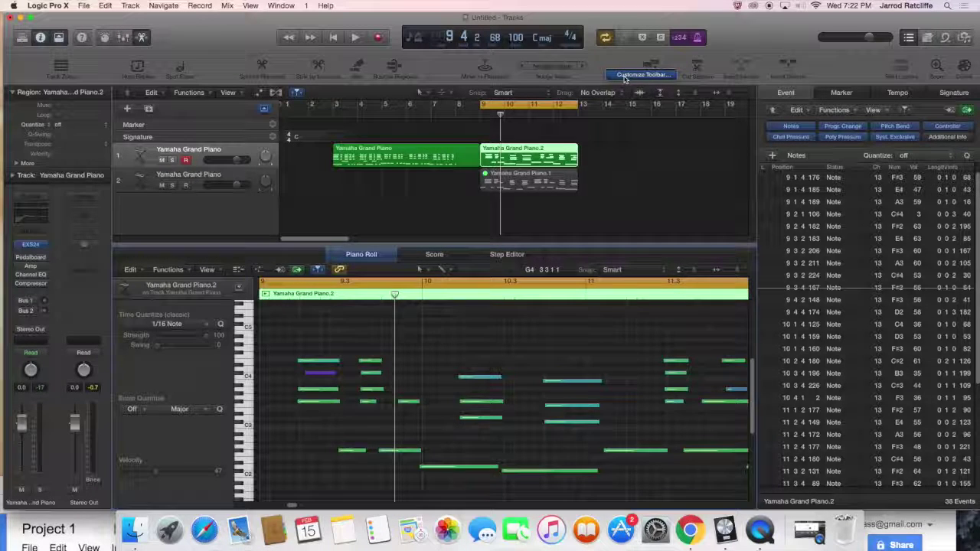
left_click(623, 79)
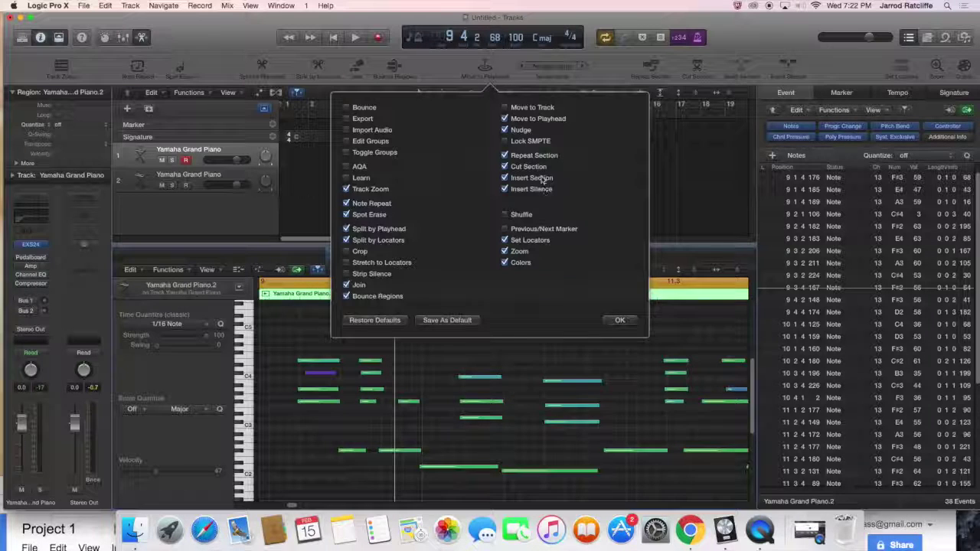
left_click(620, 320)
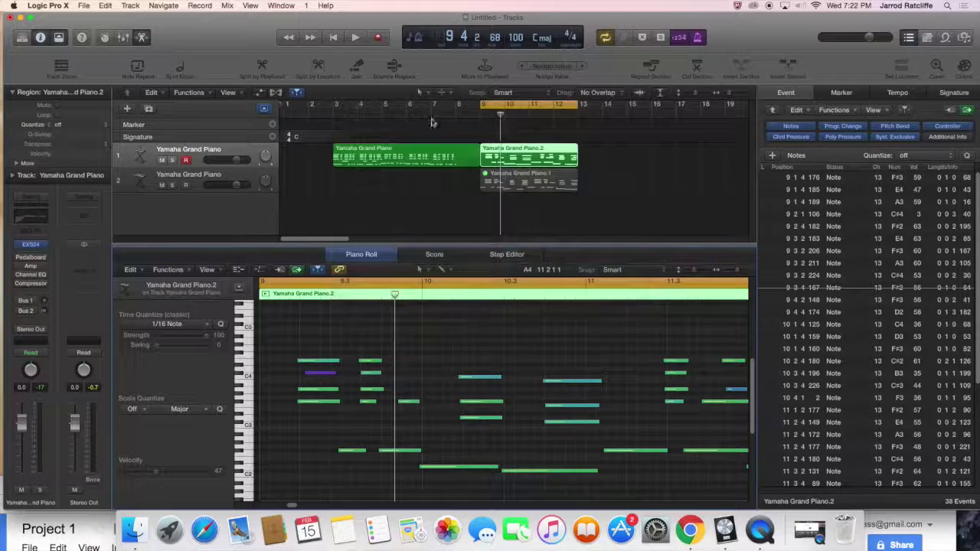
- Customize the control bar to include Capture Recording among the transport functions, leaving Low Latency Mode off
left_click(234, 33)
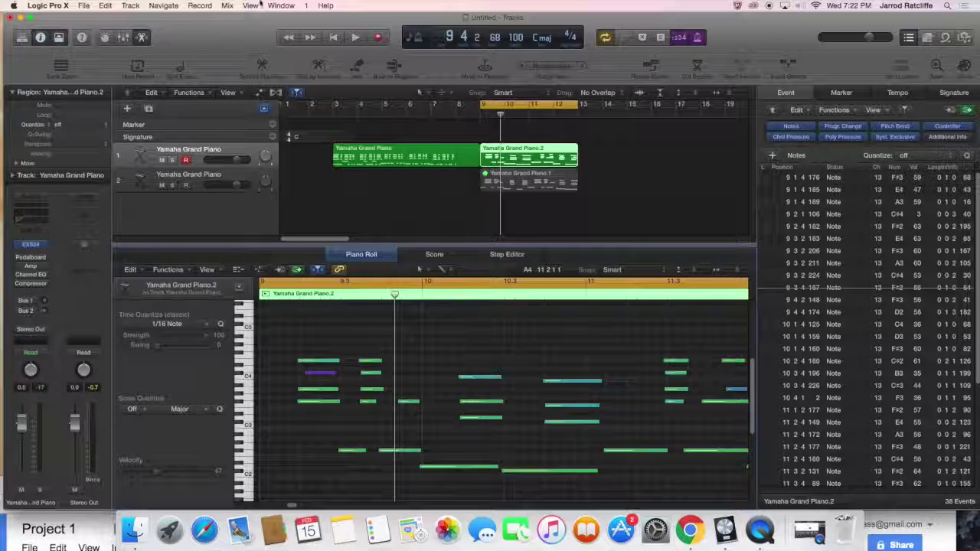
right_click(234, 36)
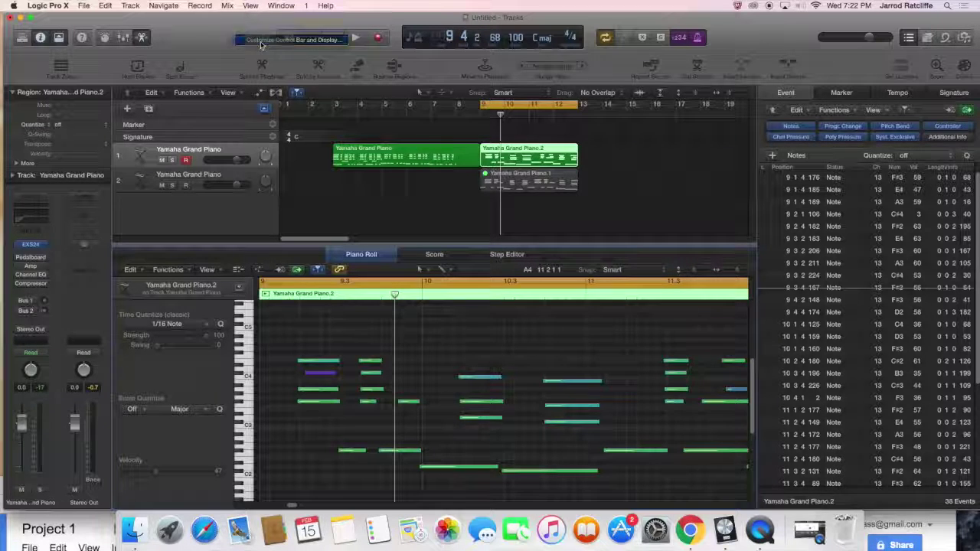
left_click(260, 42)
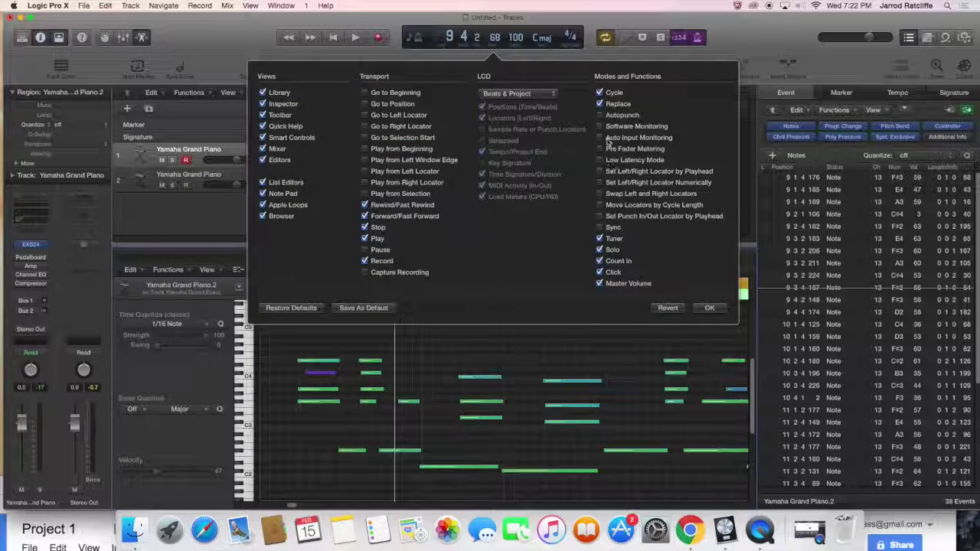
left_click(601, 161)
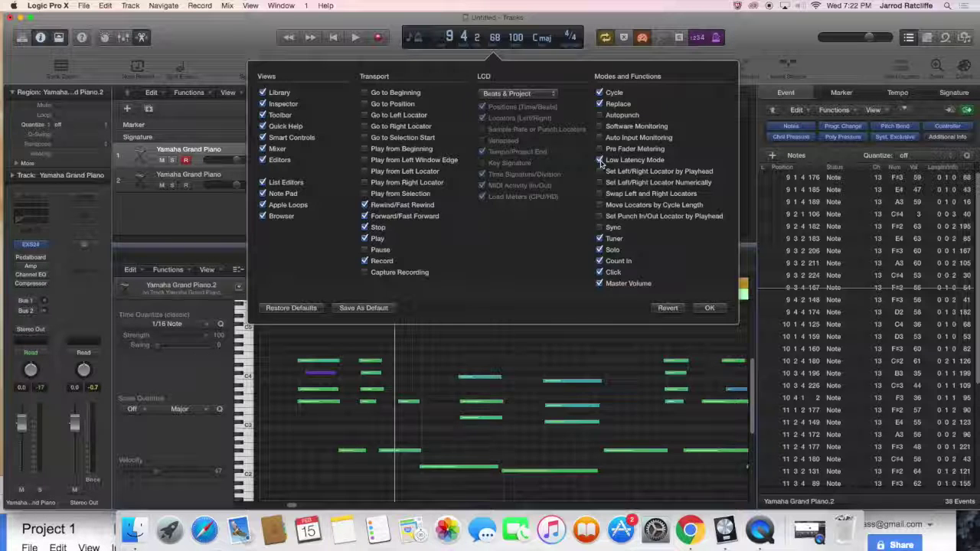
left_click(600, 161)
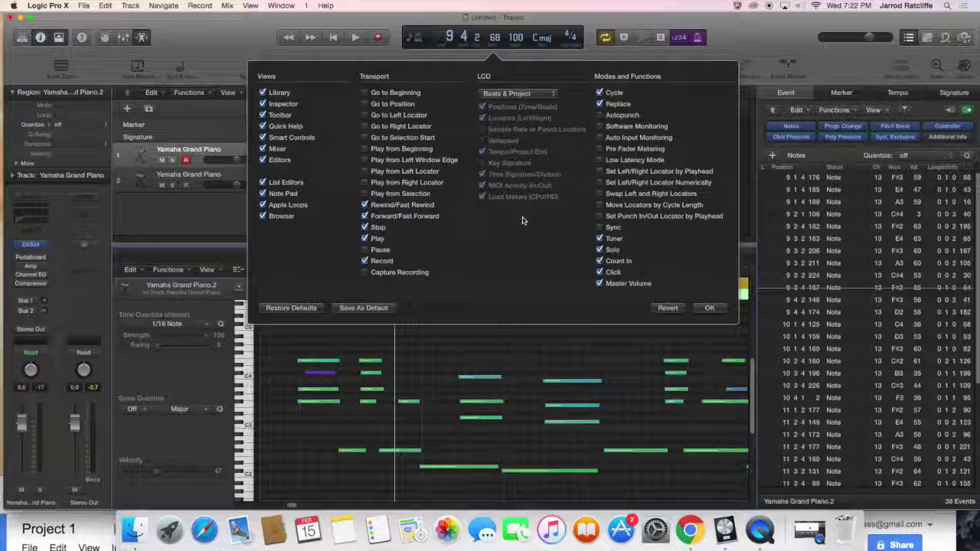
left_click(365, 273)
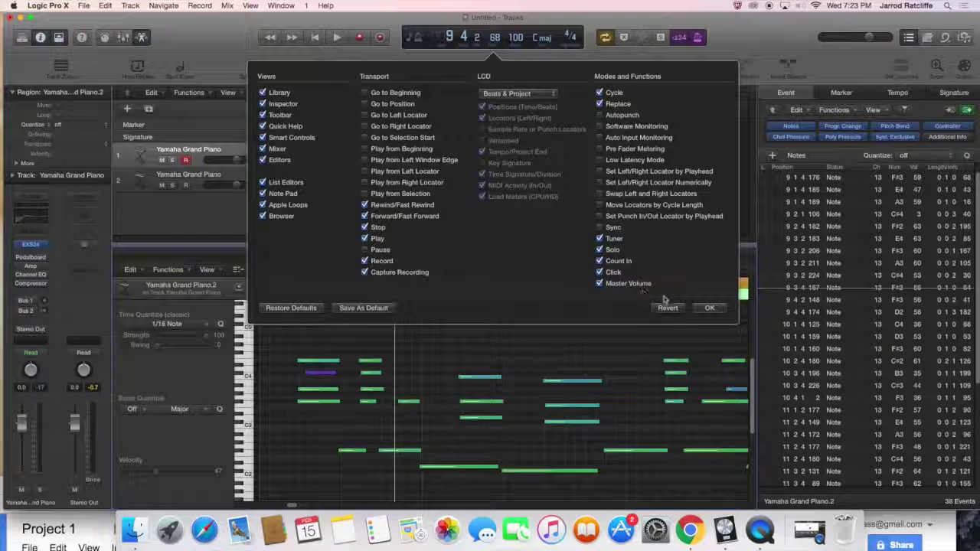
left_click(710, 308)
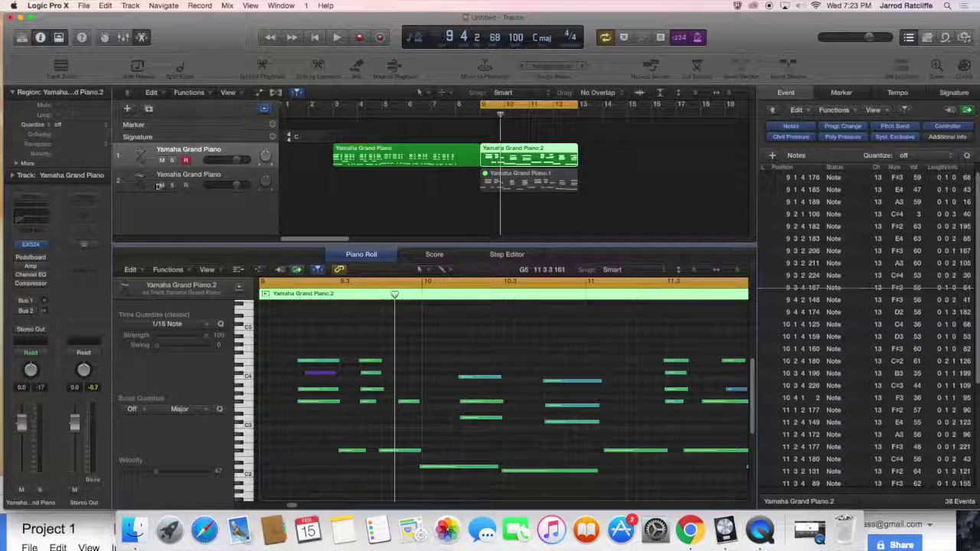
- Create one new software instrument track with the Default Patch
left_click(127, 109)
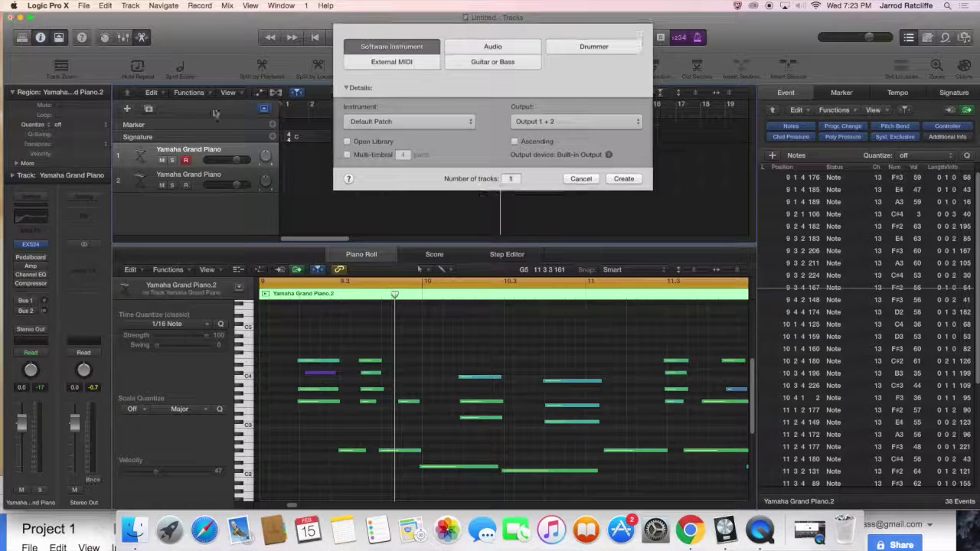
left_click(623, 178)
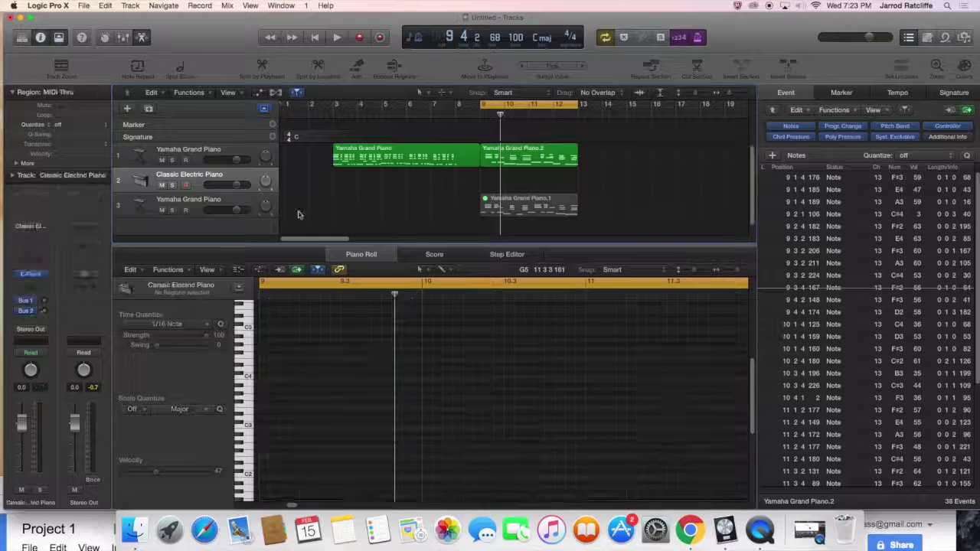
- Turn off cycle mode, play from bar 13 while performing on the Classic Electric Piano track, and capture the performance as a MIDI region
left_click(594, 116)
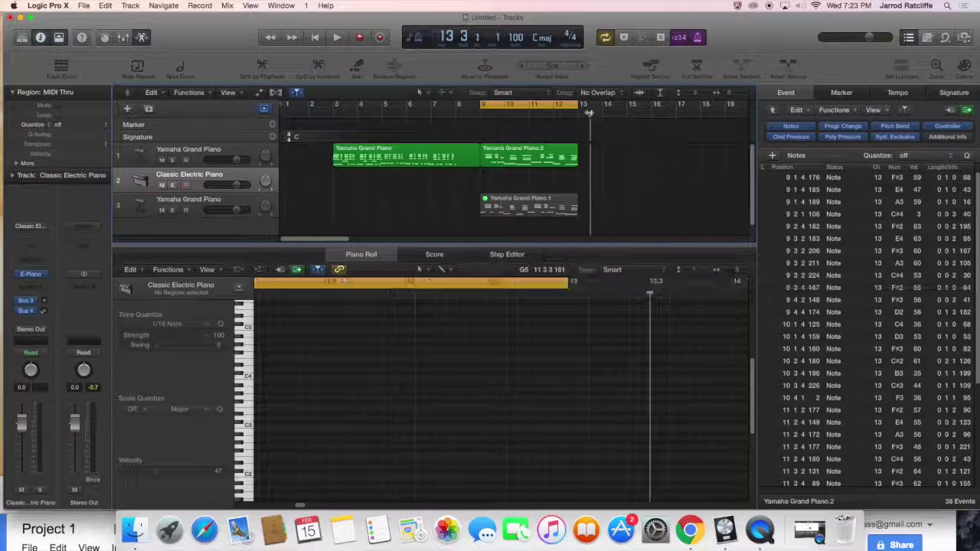
key("c")
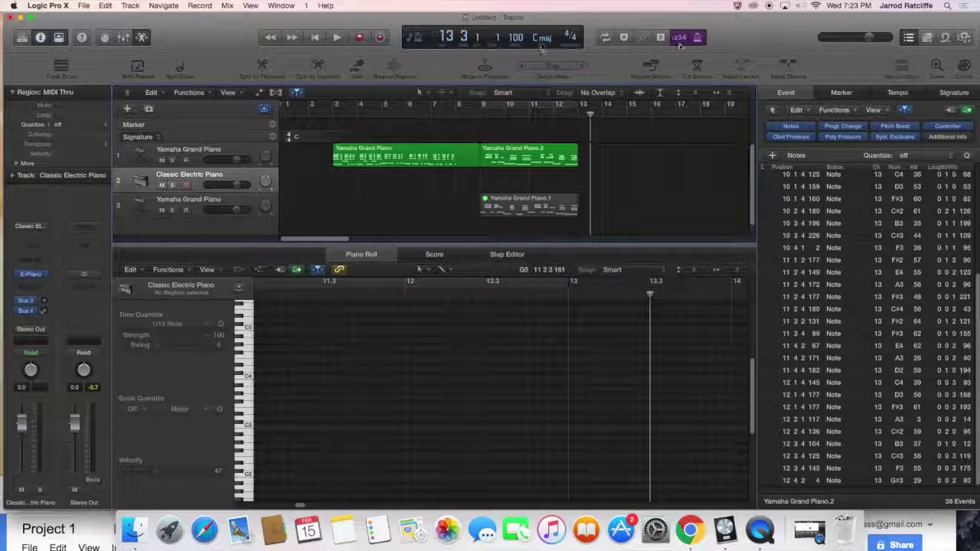
left_click(338, 38)
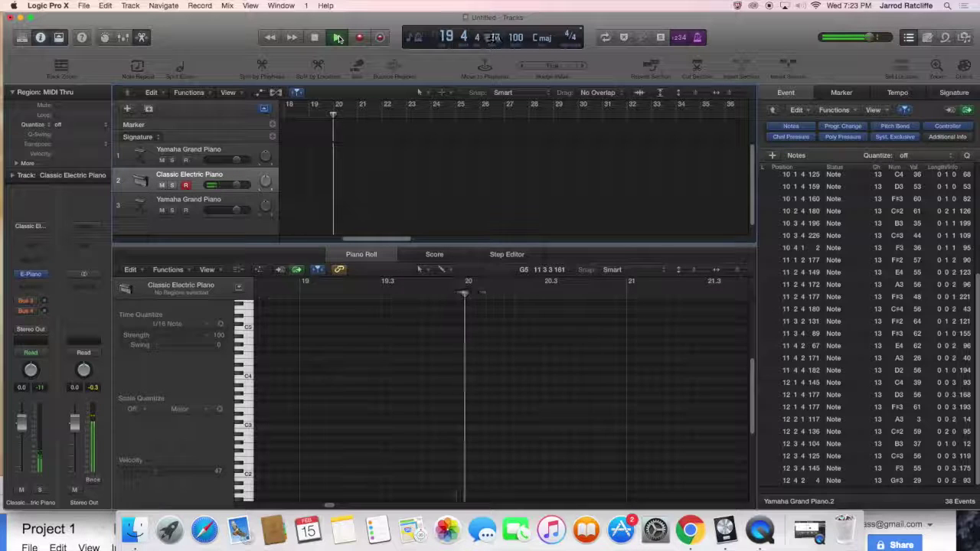
key("space")
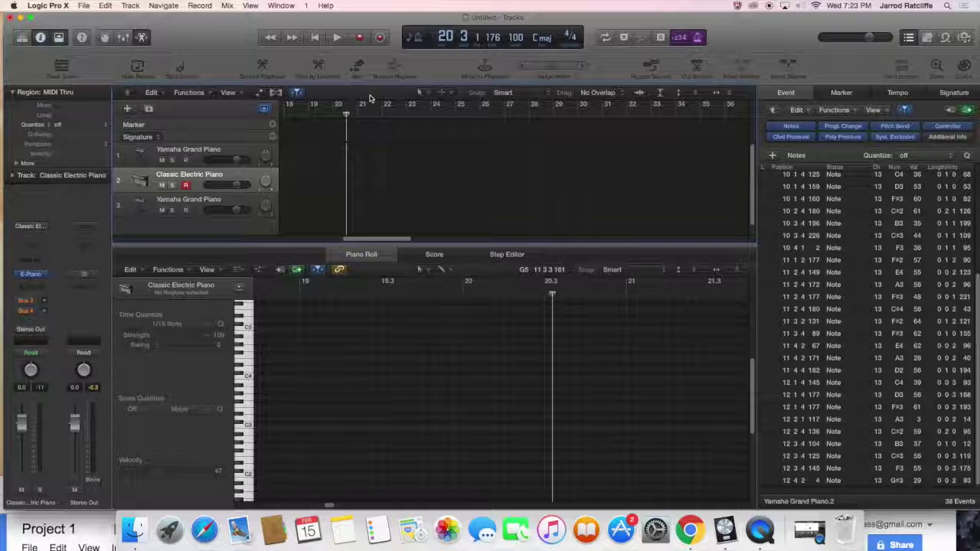
left_click(382, 38)
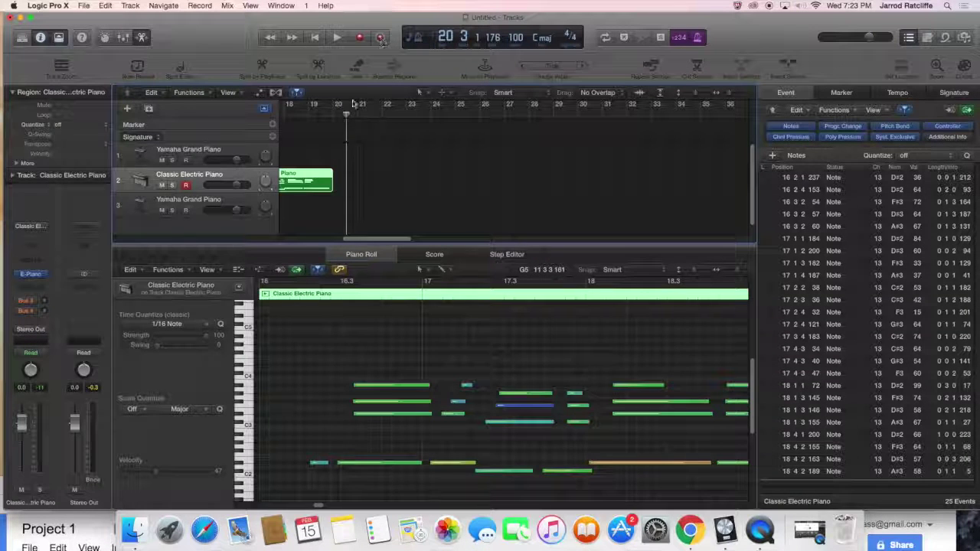
- Play back the captured Classic Electric Piano region from just before bar 16, pausing midway and resuming with the region selected up to bar 19
scroll(386, 188, "left", 5)
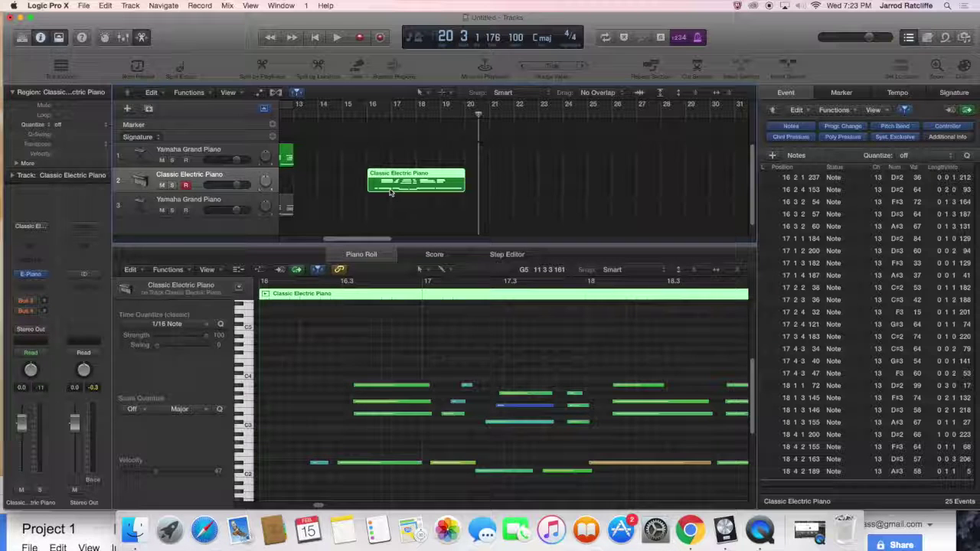
left_click(368, 111)
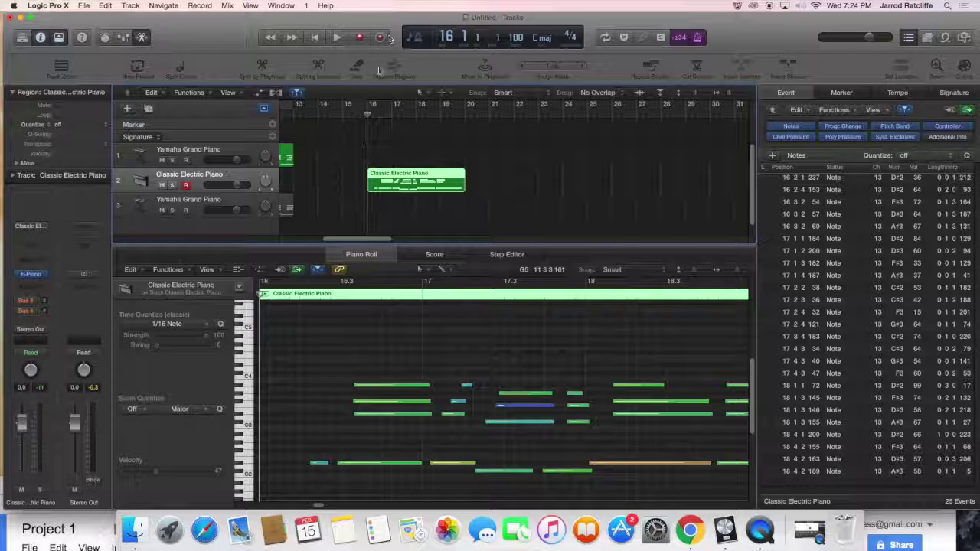
left_click(328, 176)
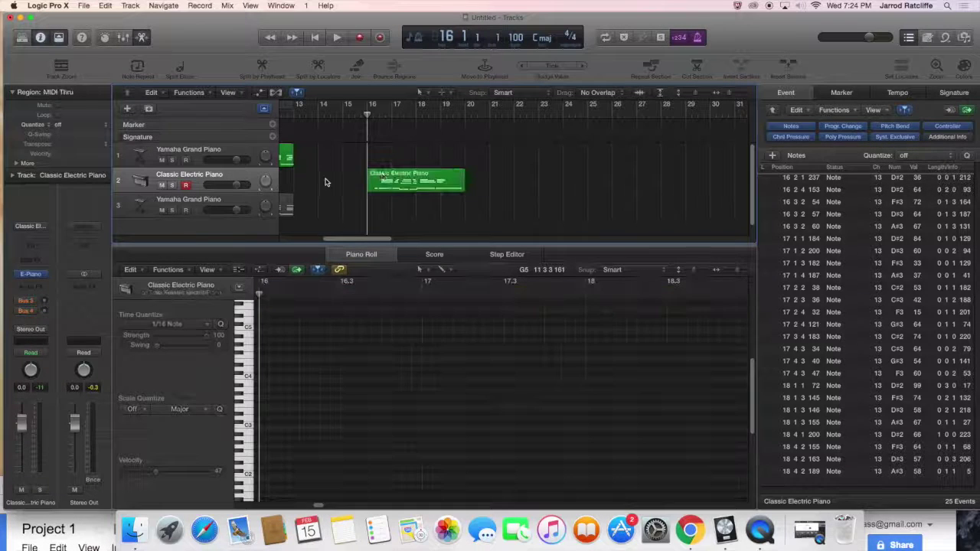
left_click(356, 114)
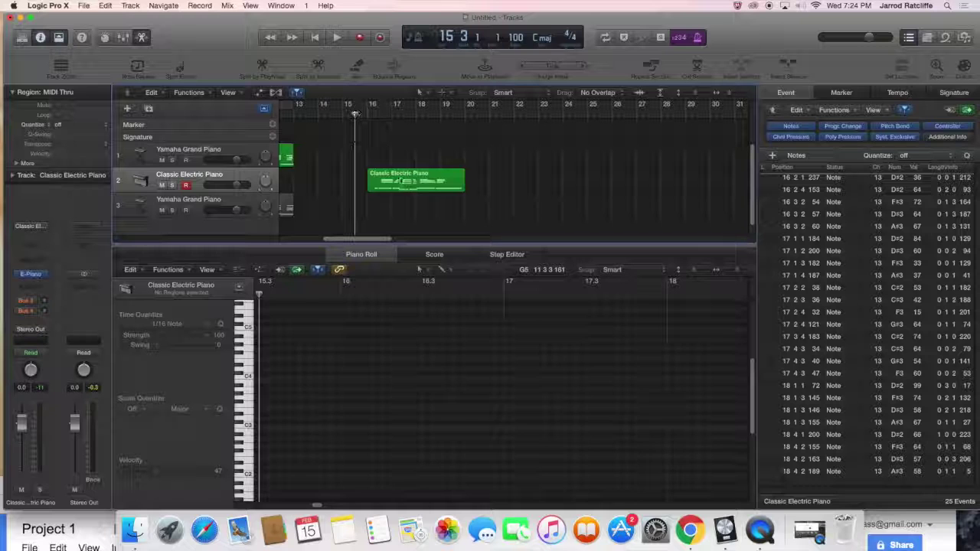
key("space")
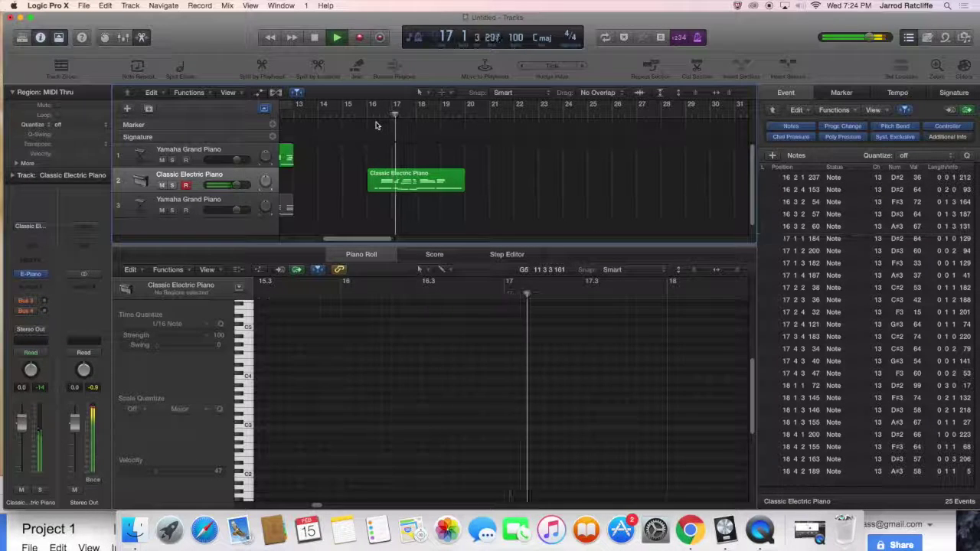
key("space")
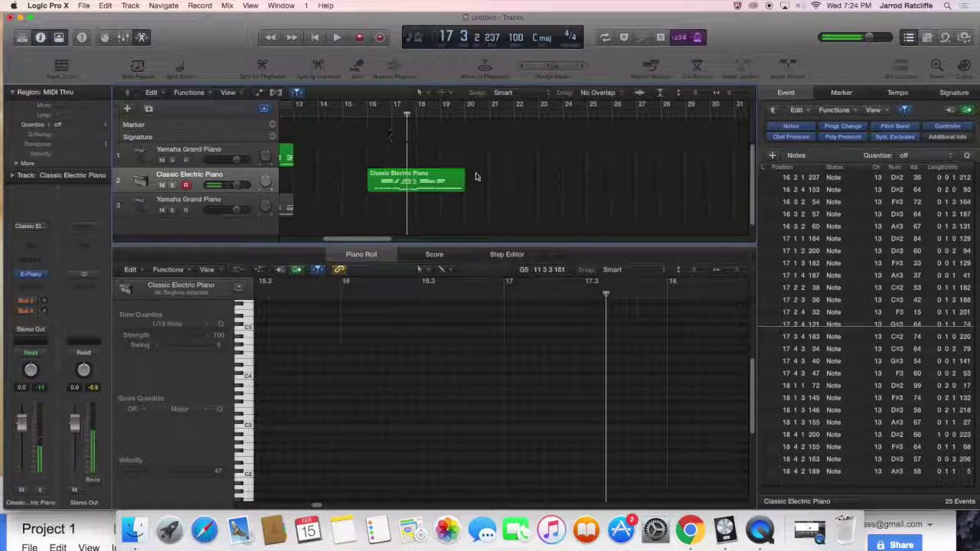
left_click(433, 179)
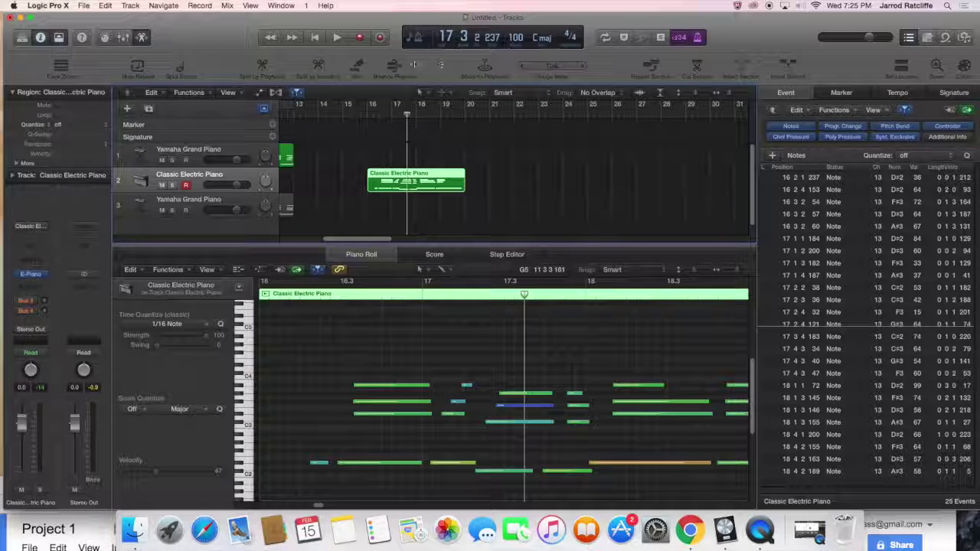
left_click(339, 37)
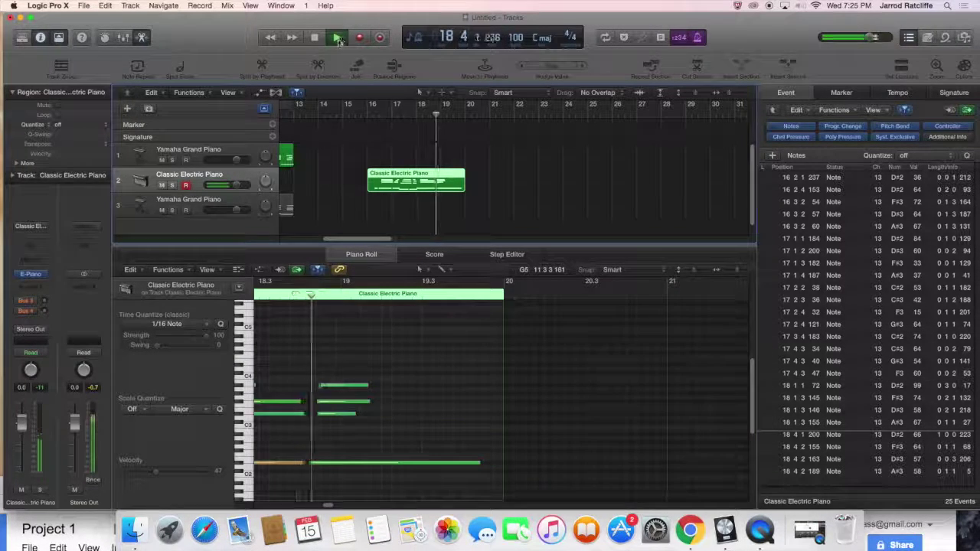
left_click(315, 38)
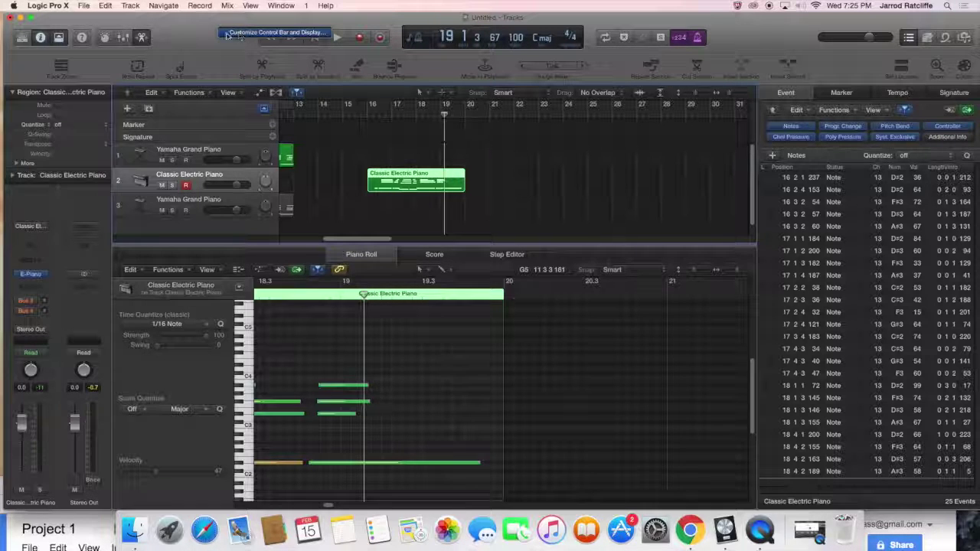
- Review the Capture Recording option in the control bar customization without changing it, and return the playhead to bar 16
left_click(236, 37)
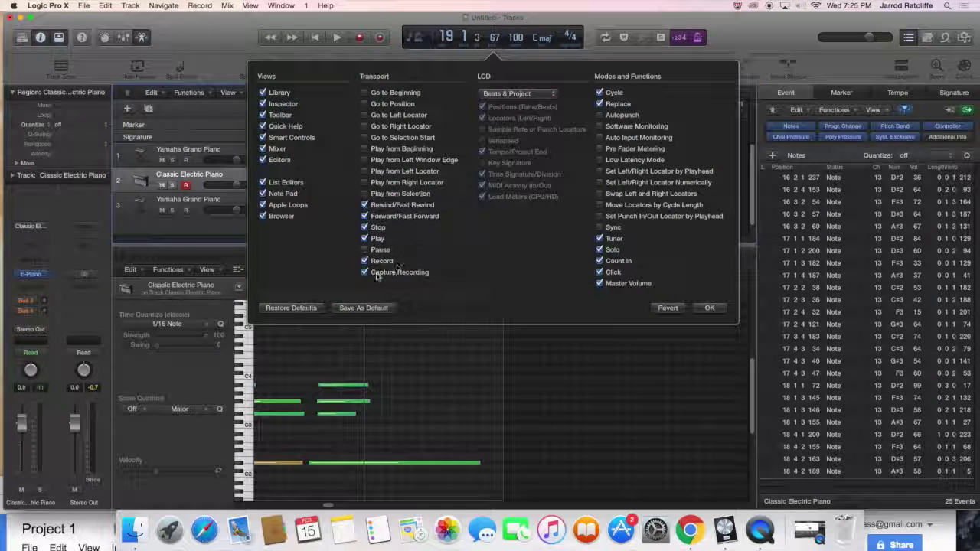
left_click(709, 307)
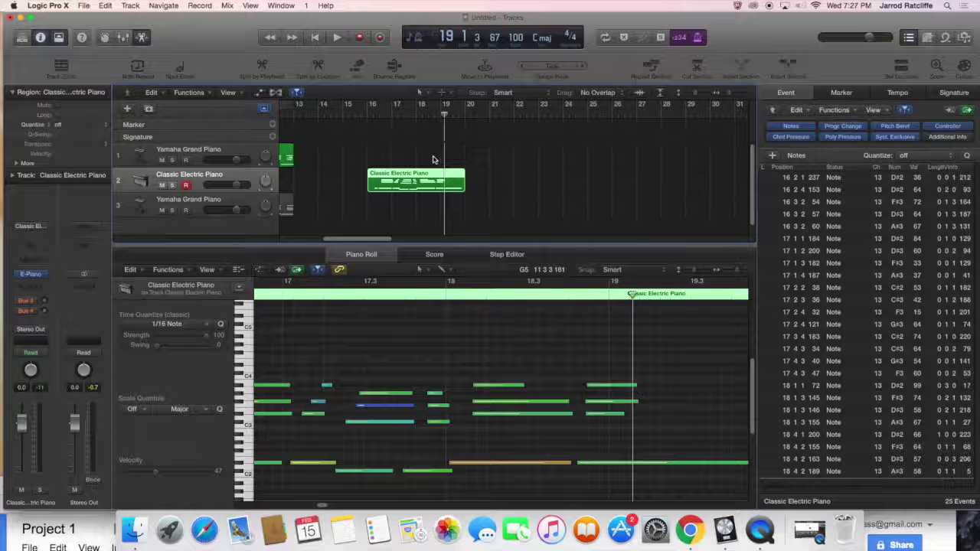
left_click(488, 116)
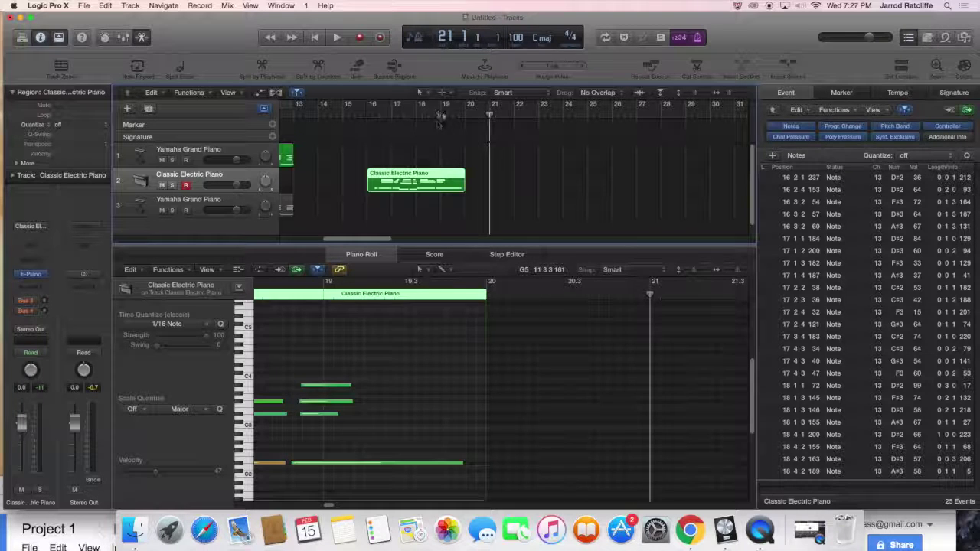
left_click(440, 114)
left_click(366, 115)
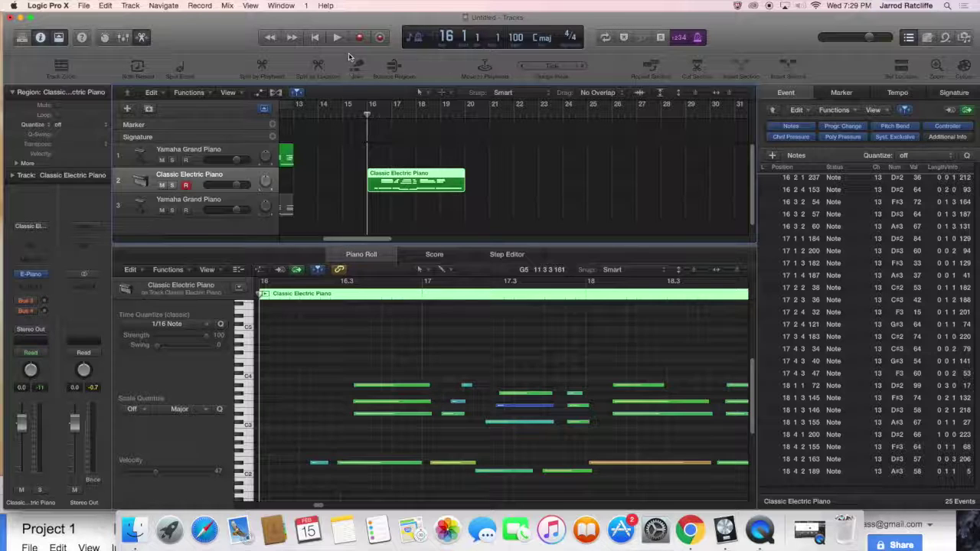
- Switch the control bar's LCD from Beats & Project to the Custom display mode
left_click(414, 38)
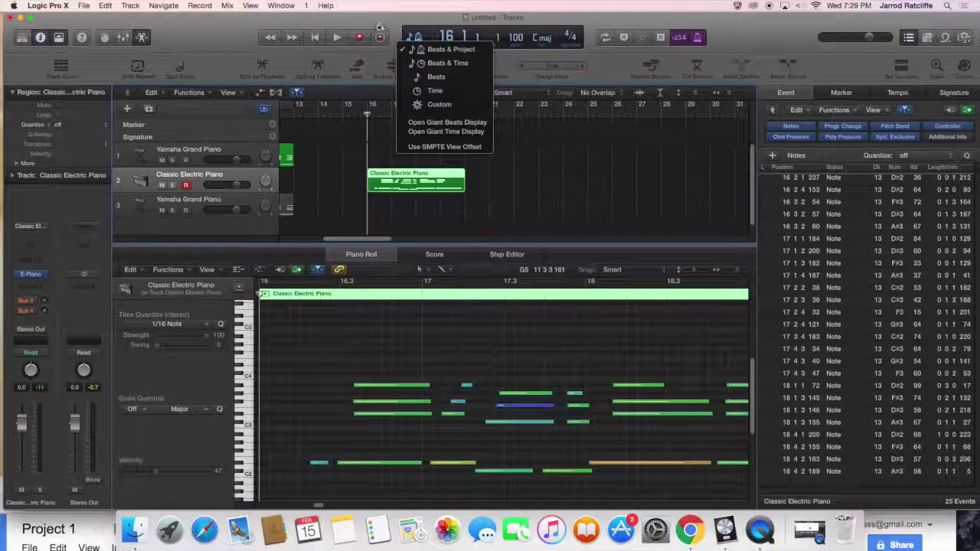
left_click(414, 37)
left_click(414, 37)
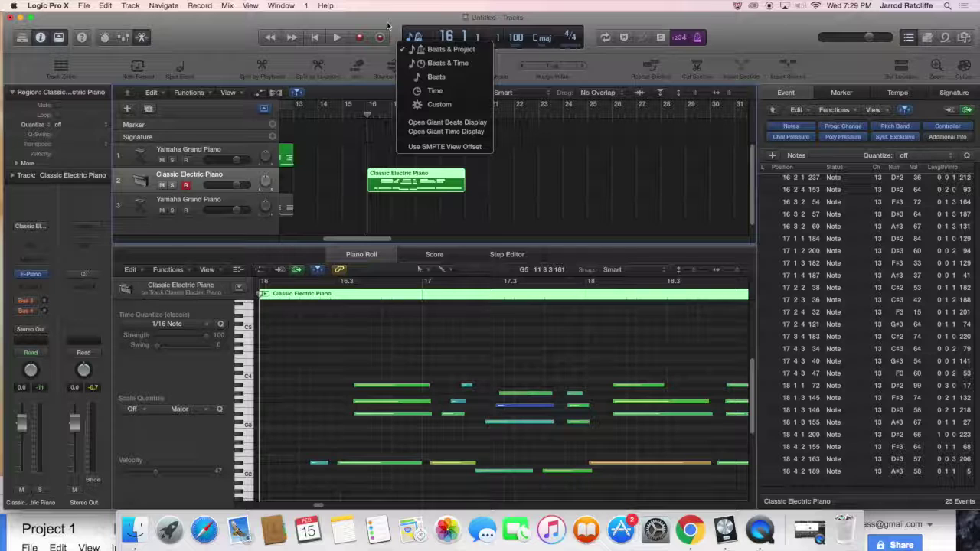
left_click(395, 35)
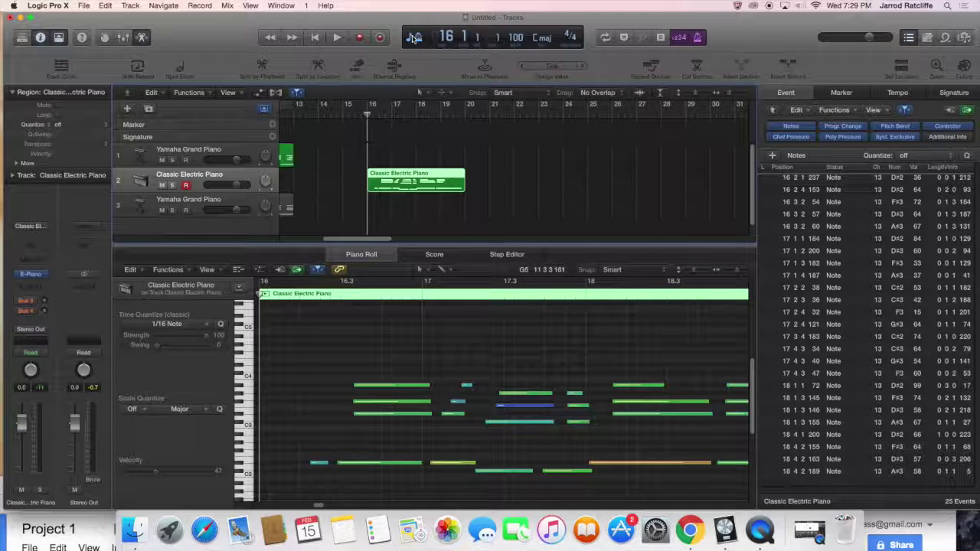
left_click(413, 37)
left_click(413, 39)
left_click(414, 40)
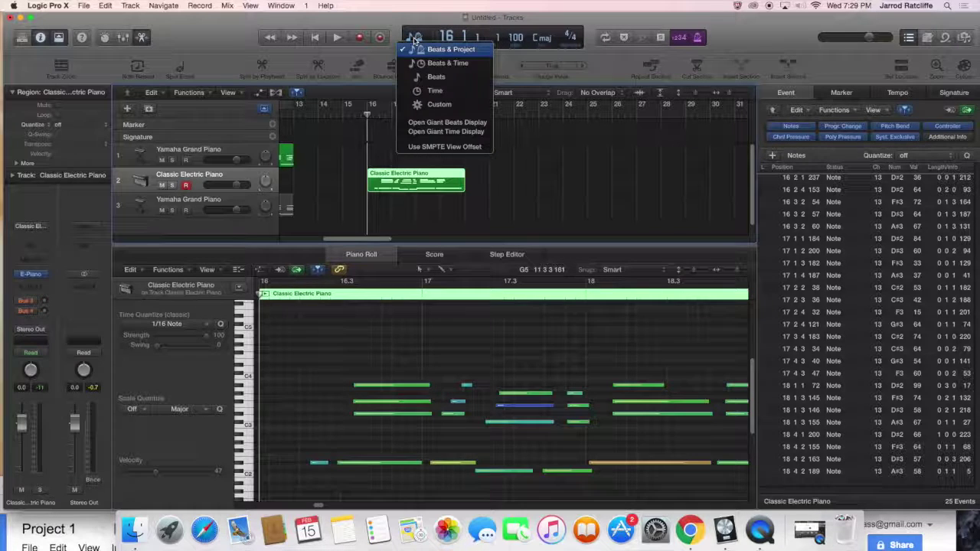
left_click(445, 102)
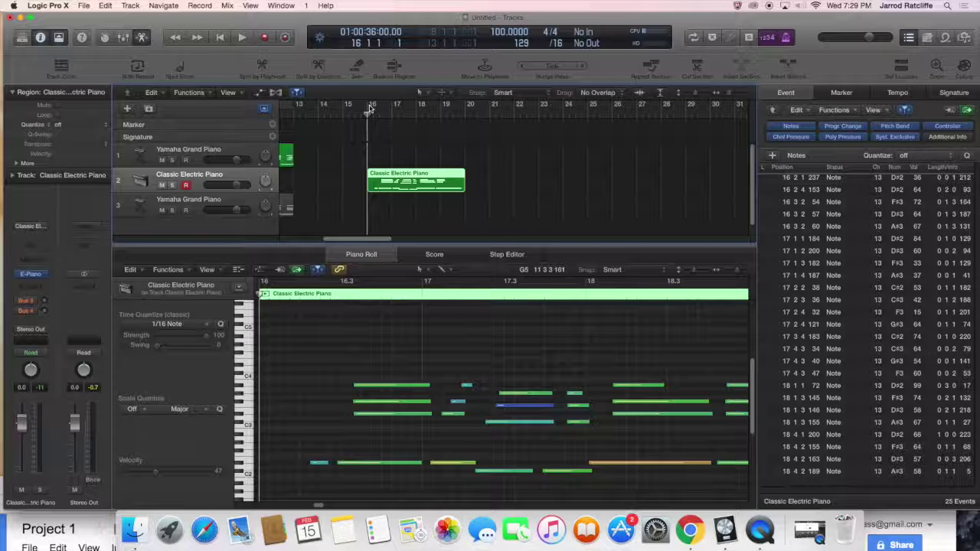
- Set the division value in the custom LCD to /4
left_click(559, 44)
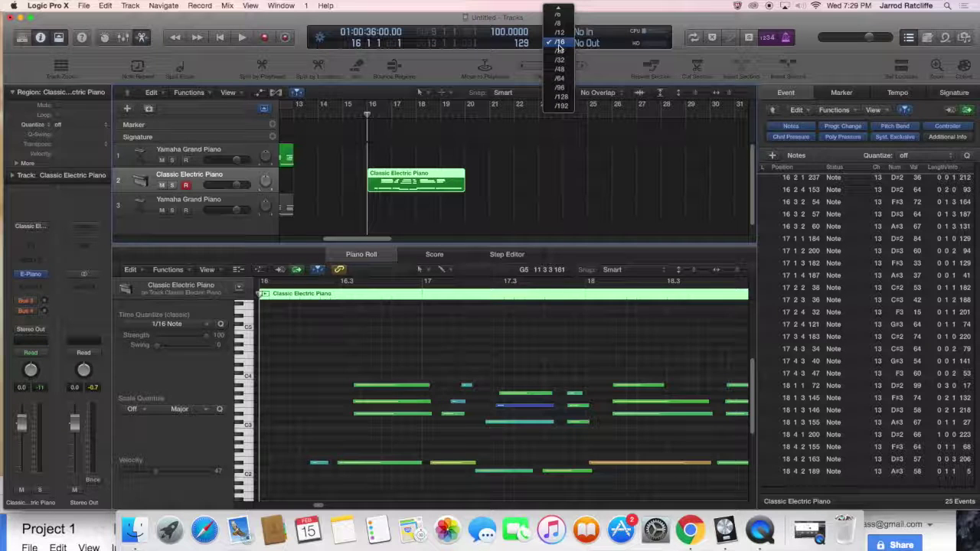
left_click(559, 43)
left_click(559, 44)
left_click(558, 46)
left_click(559, 46)
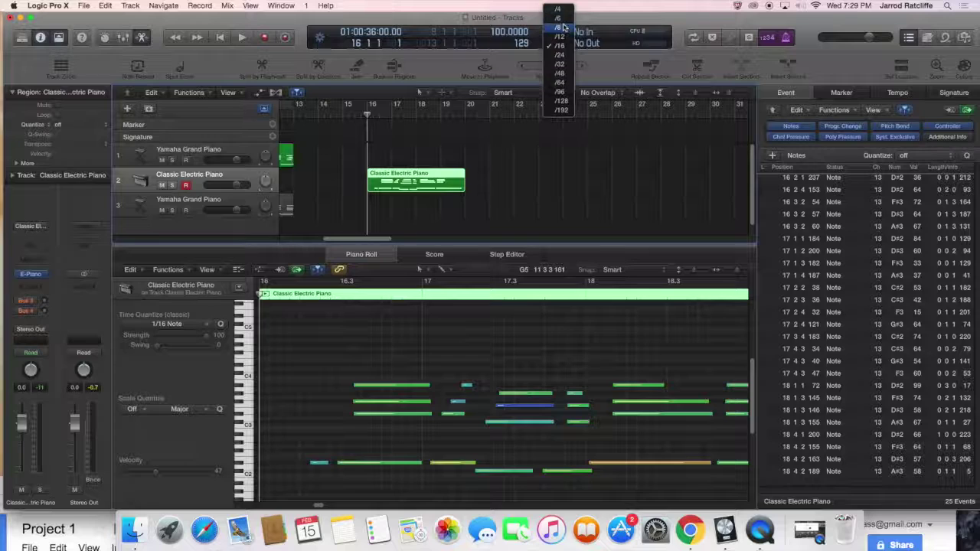
left_click(558, 15)
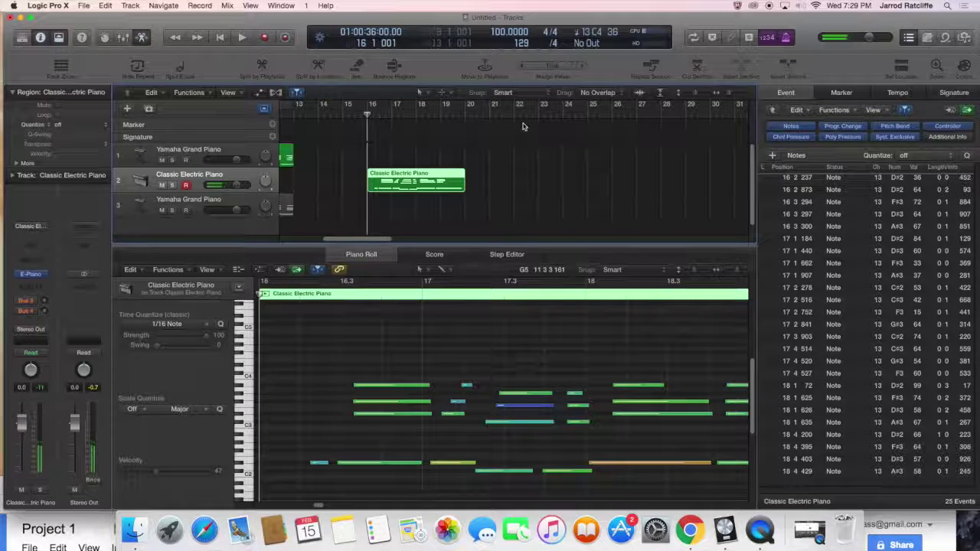
- Move the playhead to several bars between 19 and 24 to examine the custom position display, keeping the Custom mode
left_click_drag(538, 112, 477, 112)
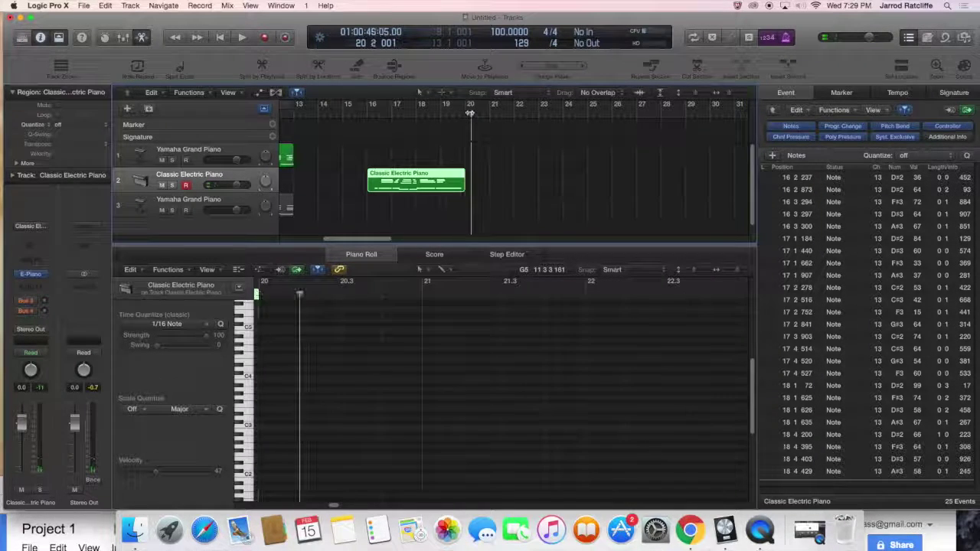
left_click(569, 115)
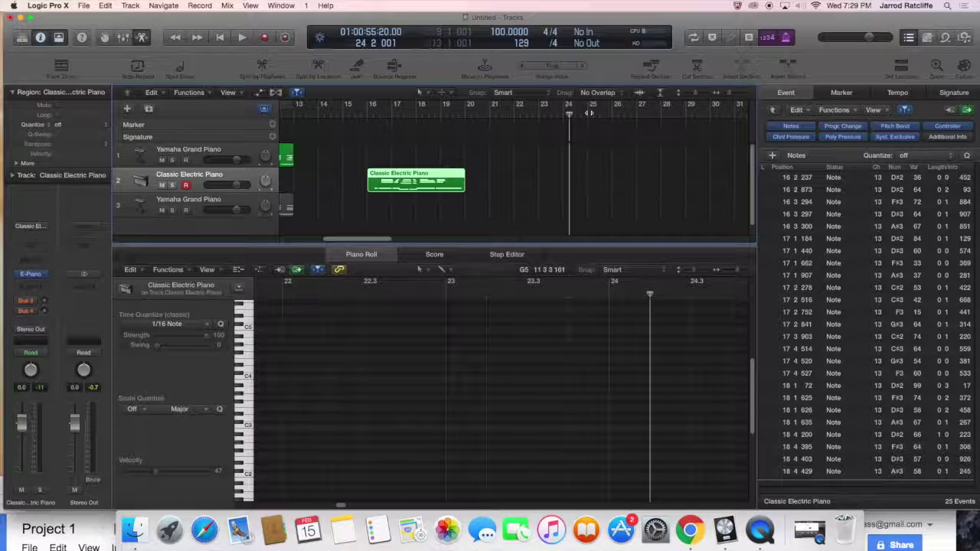
left_click(451, 115)
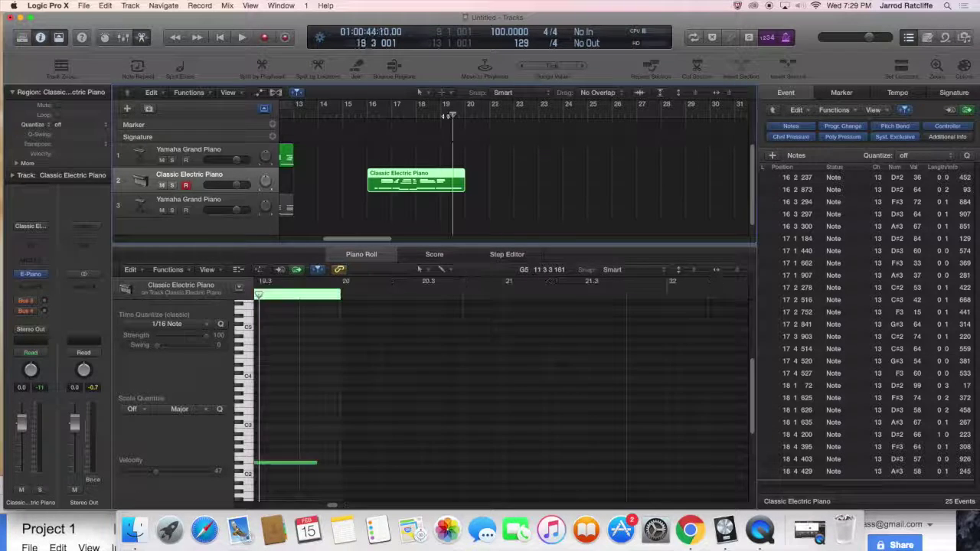
left_click(320, 38)
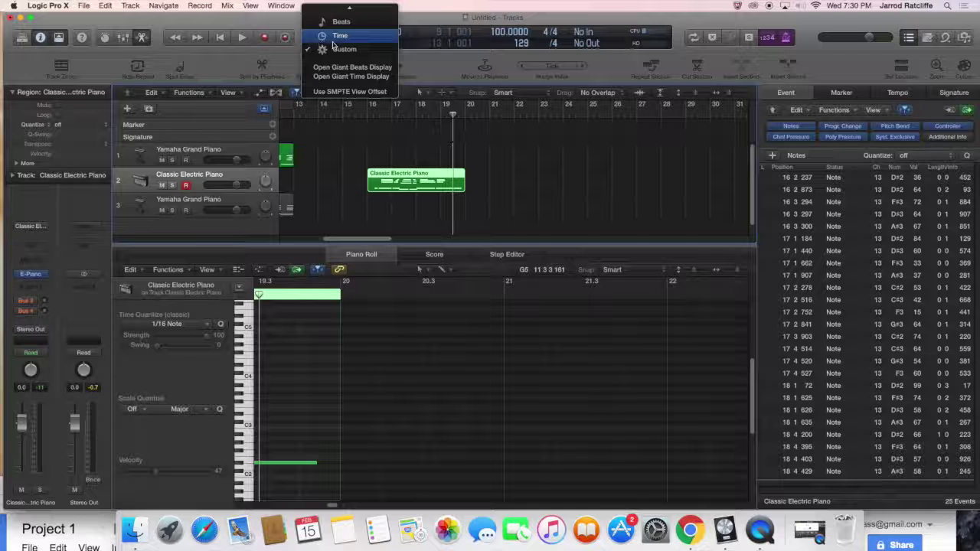
left_click(526, 161)
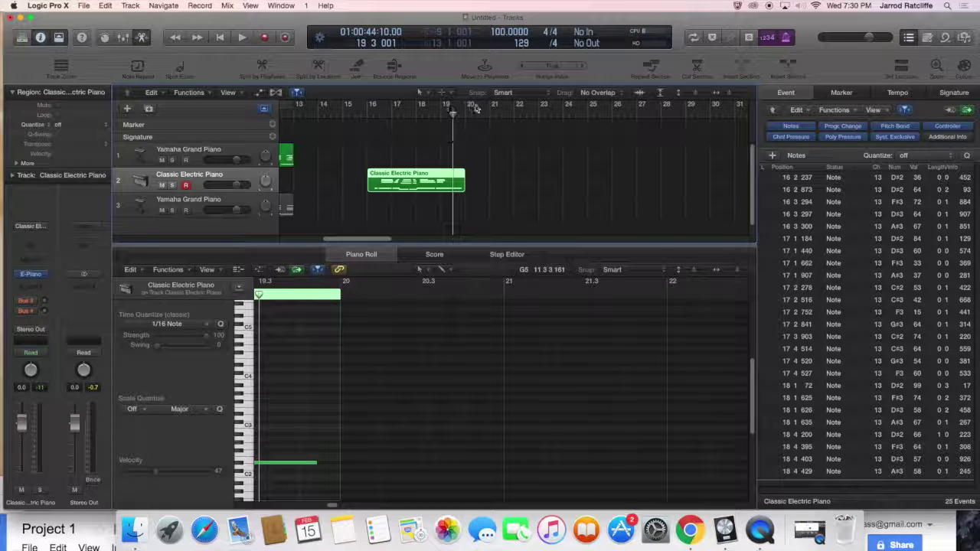
- Create an active cycle area spanning bar 21 to bar 25 in the Tracks area ruler
scroll(394, 113, "left", 10)
scroll(400, 112, "right", 12)
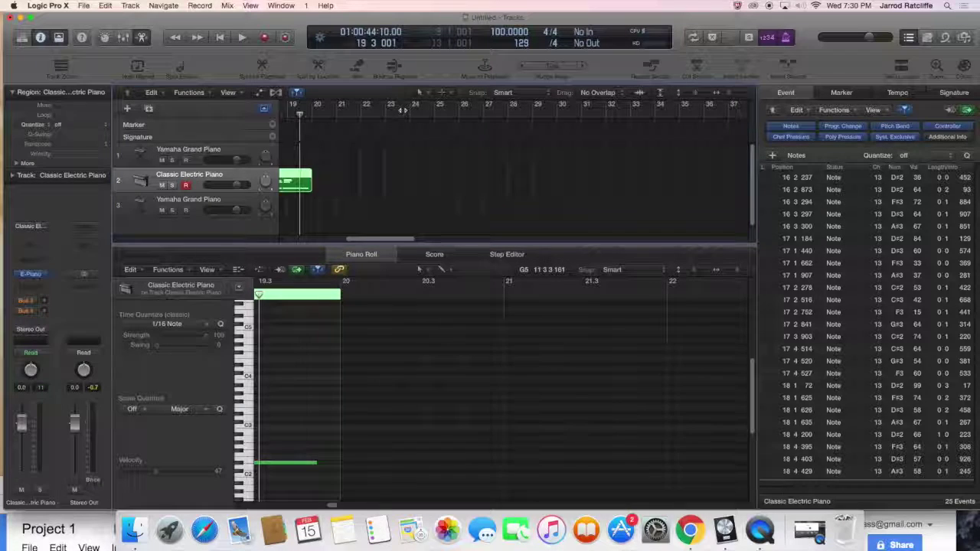
scroll(460, 108, "left", 12)
left_click_drag(521, 107, 708, 112)
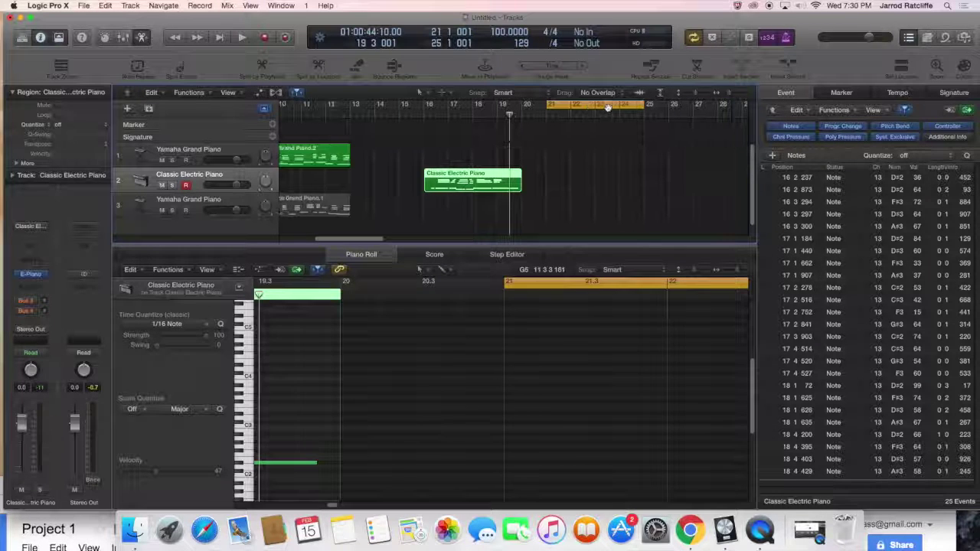
mouse_move(601, 108)
left_mouse_down()
mouse_move(621, 108)
mouse_move(555, 105)
mouse_move(588, 106)
left_mouse_up()
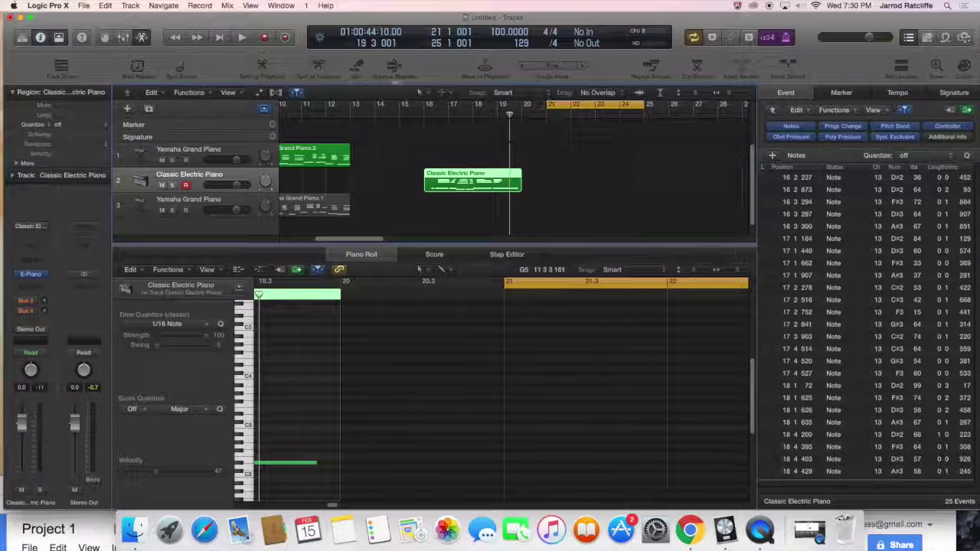
- Record two MIDI takes over the cycle area on the Classic Electric Piano track and expand the take folder
left_click(265, 38)
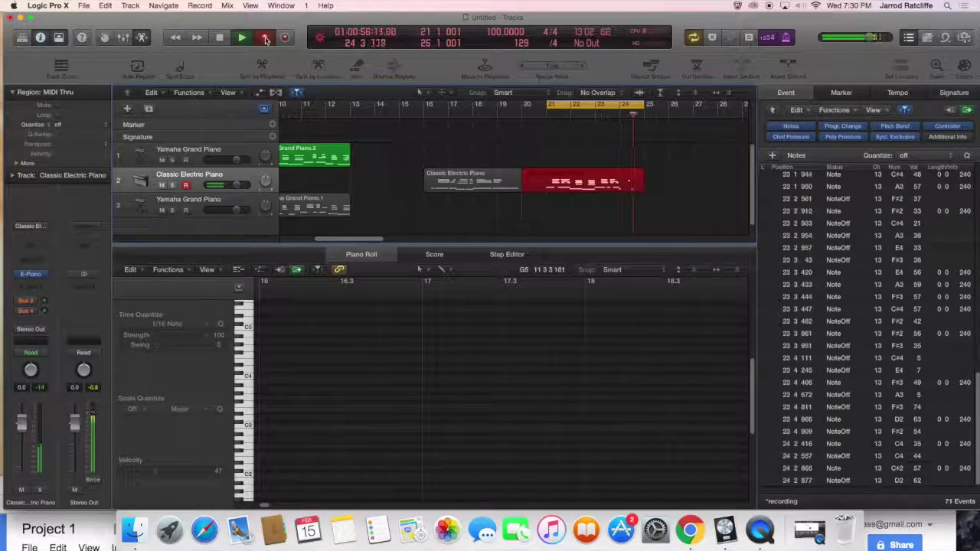
key("space")
left_click(265, 40)
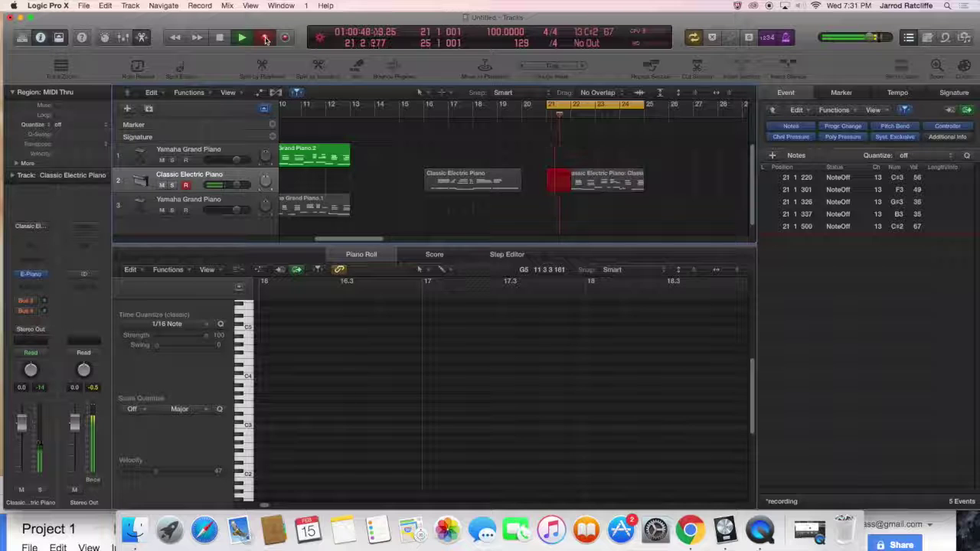
key("space")
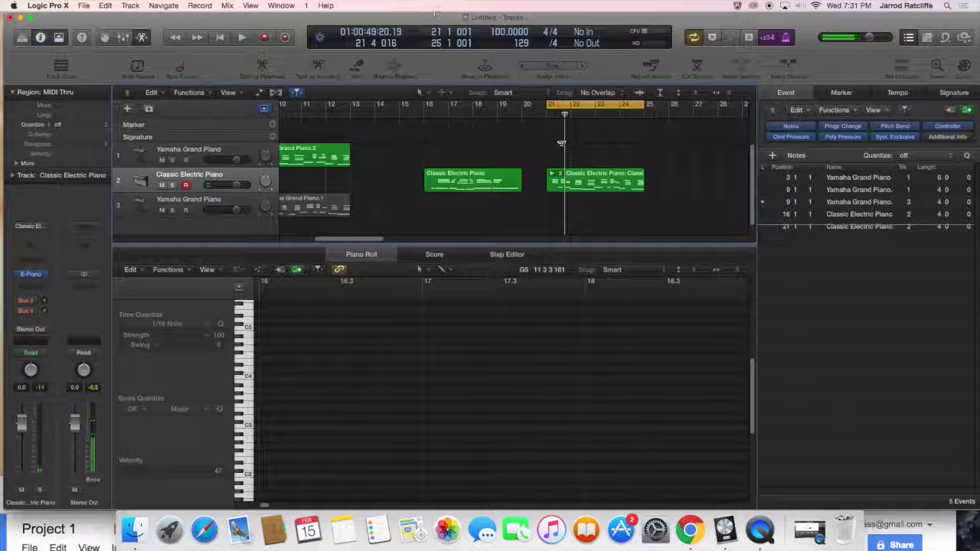
left_click(552, 173)
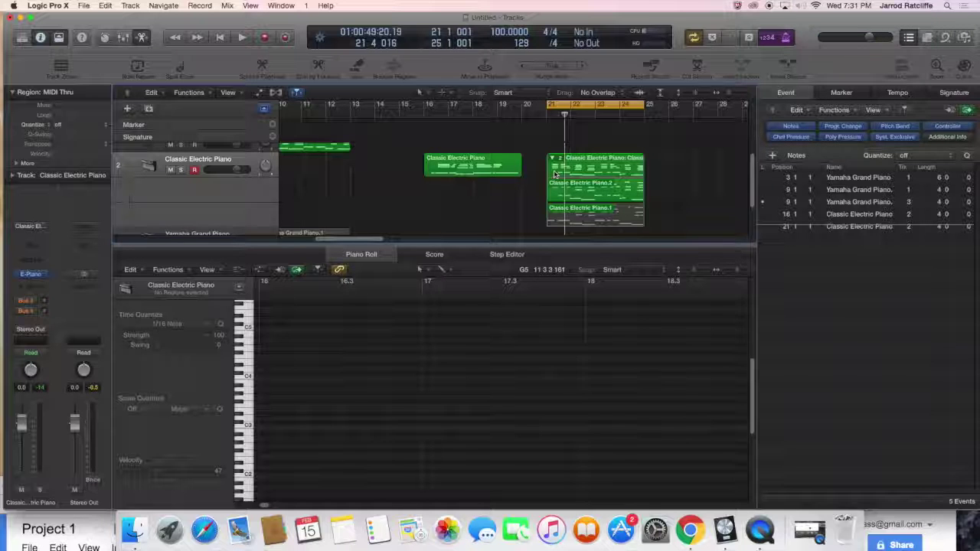
left_click(485, 129)
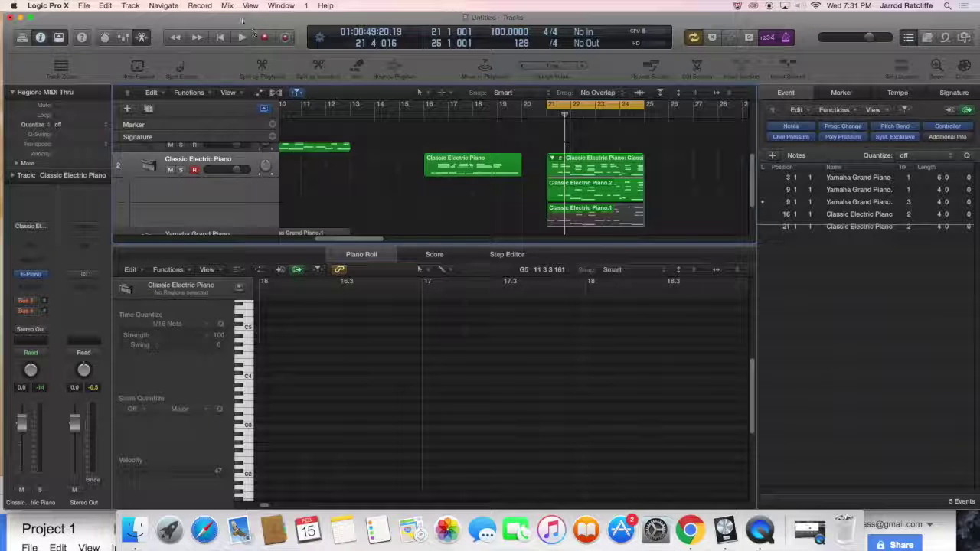
- Examine the overlapping MIDI recording options for No Cycle and Cycle in the project's recording settings, keeping Merge and Create Take Folder
left_click(84, 5)
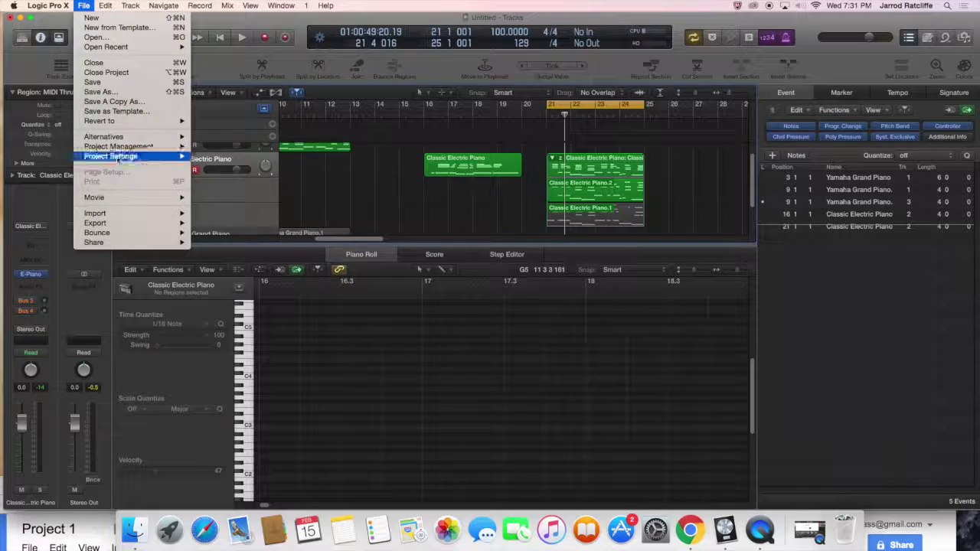
mouse_move(115, 156)
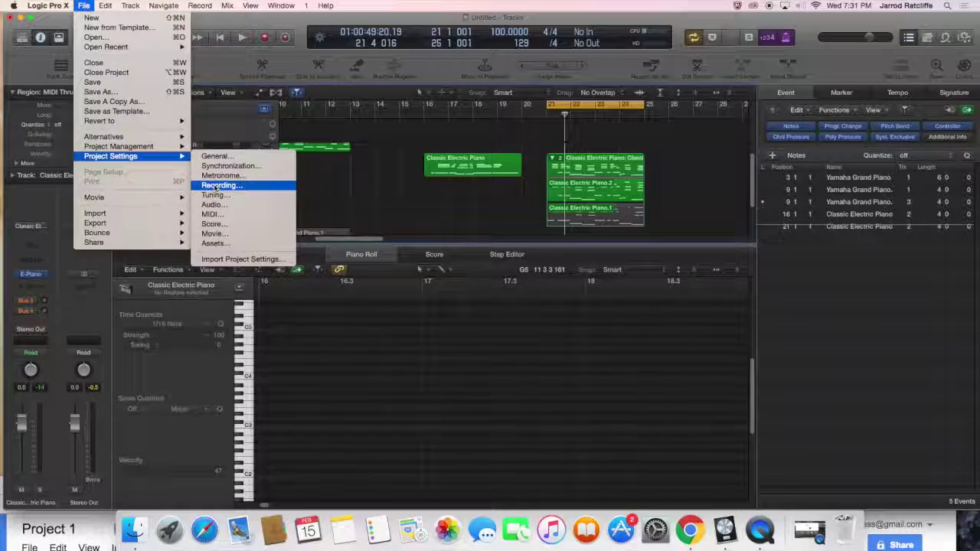
left_click(215, 187)
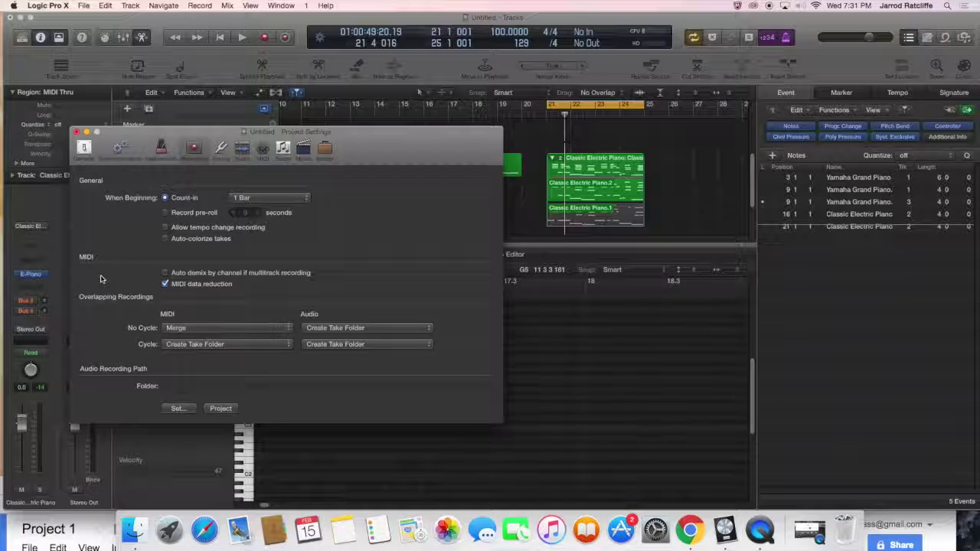
left_click(203, 329)
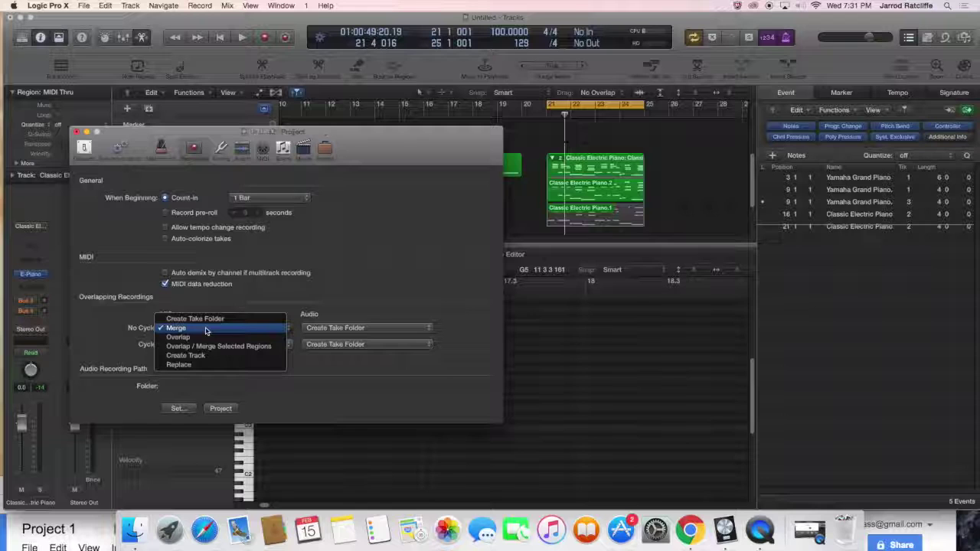
left_click(205, 329)
left_click(206, 344)
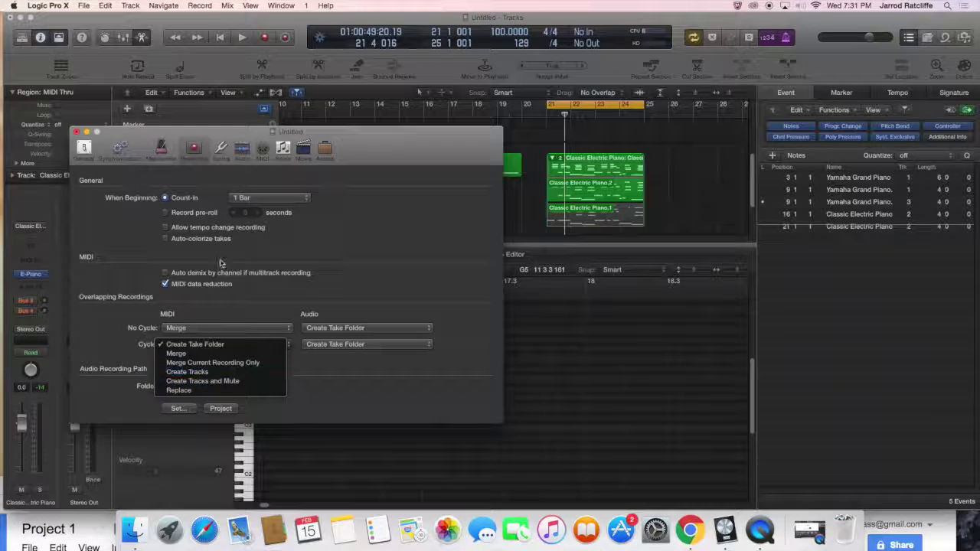
left_click(343, 231)
left_click(76, 132)
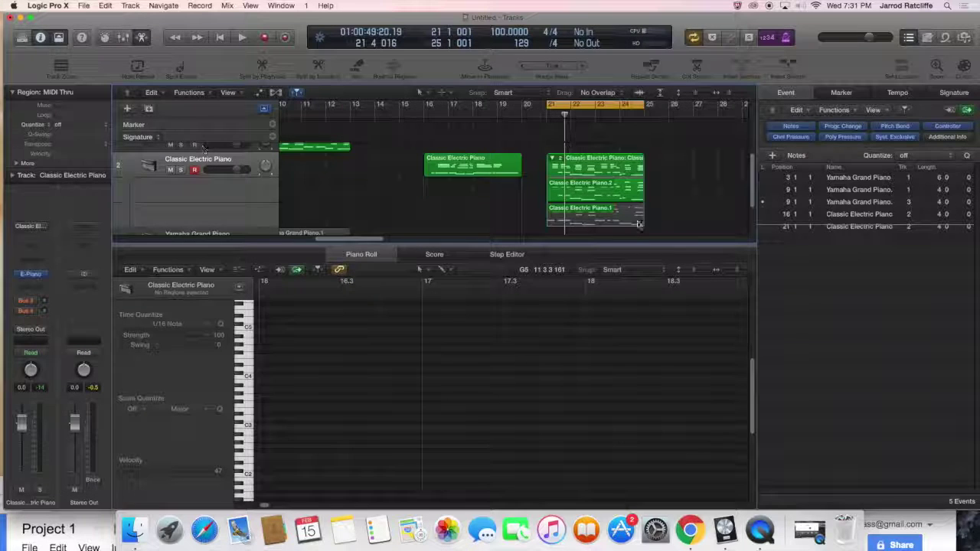
- Make Classic Electric Piano.1 the active take in the bar 21 take folder and collapse the folder
scroll(540, 165, "up", 2)
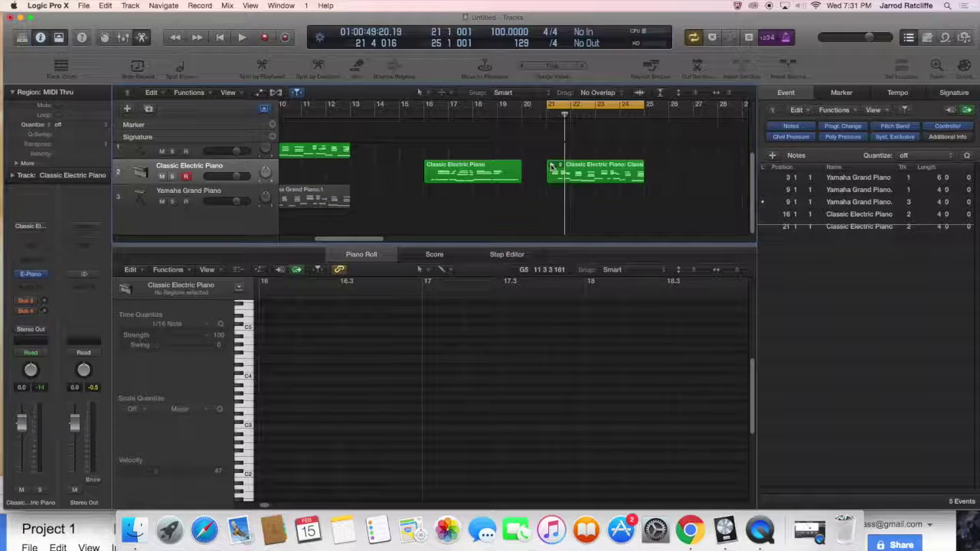
left_click(552, 165)
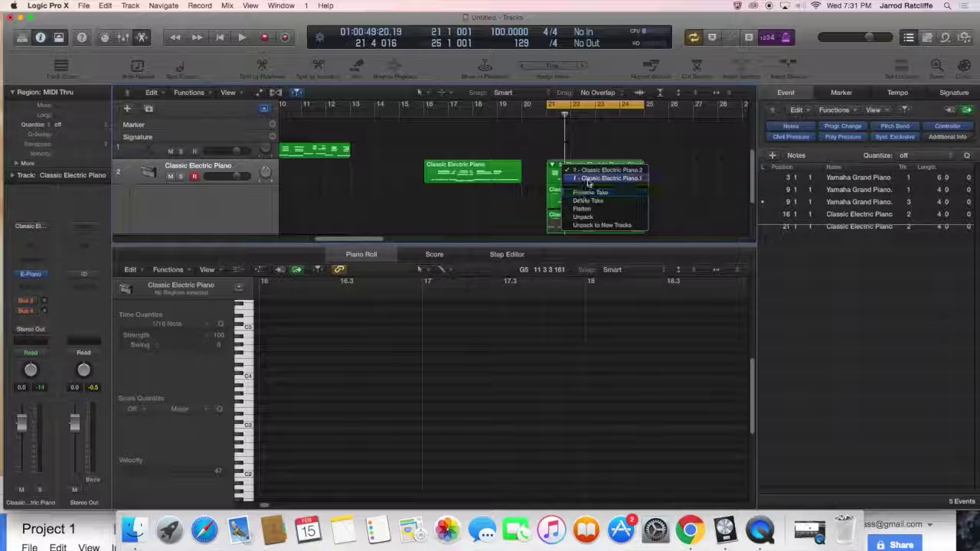
left_click(589, 182)
left_click(589, 215)
left_click(552, 166)
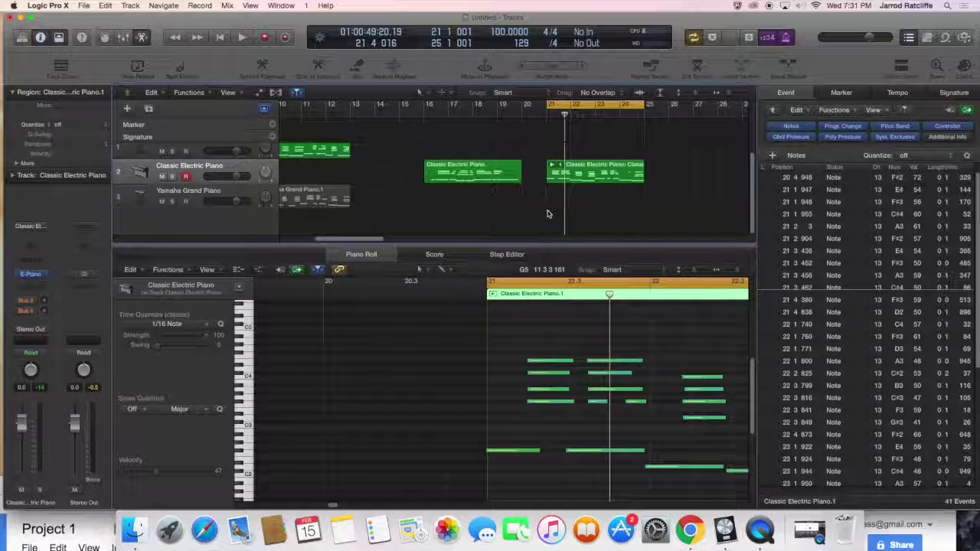
left_click(551, 166)
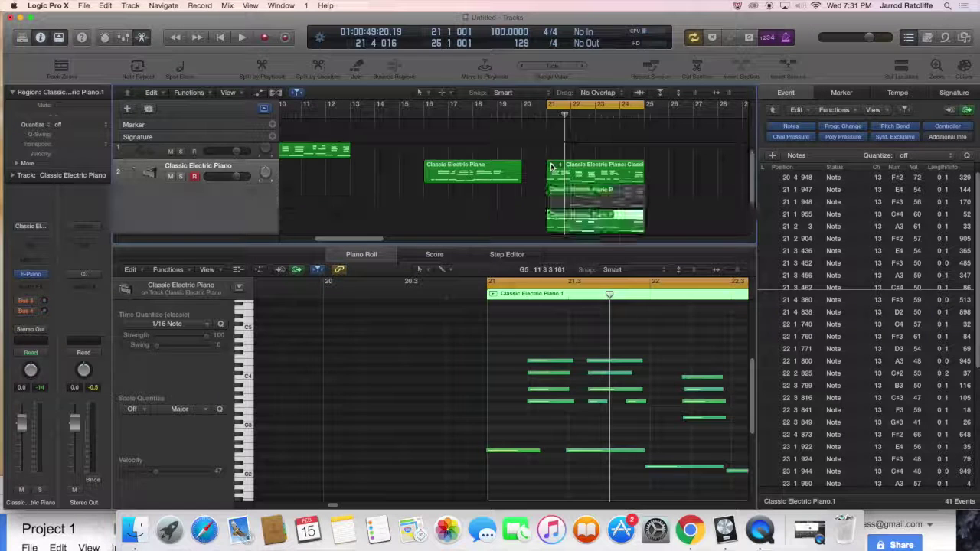
left_click(551, 166)
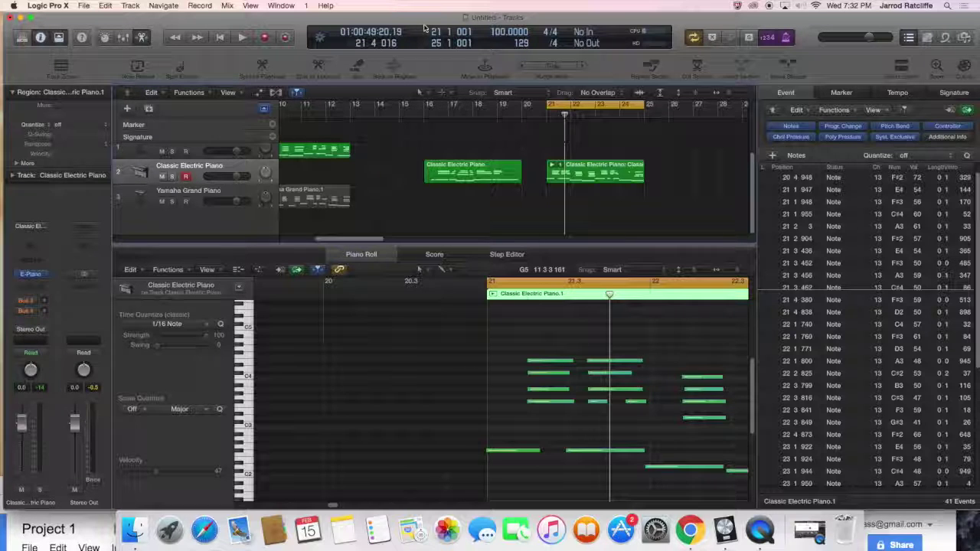
- Unpack the Classic Electric Piano take folder so its two takes sit on separate tracks
left_click(552, 166)
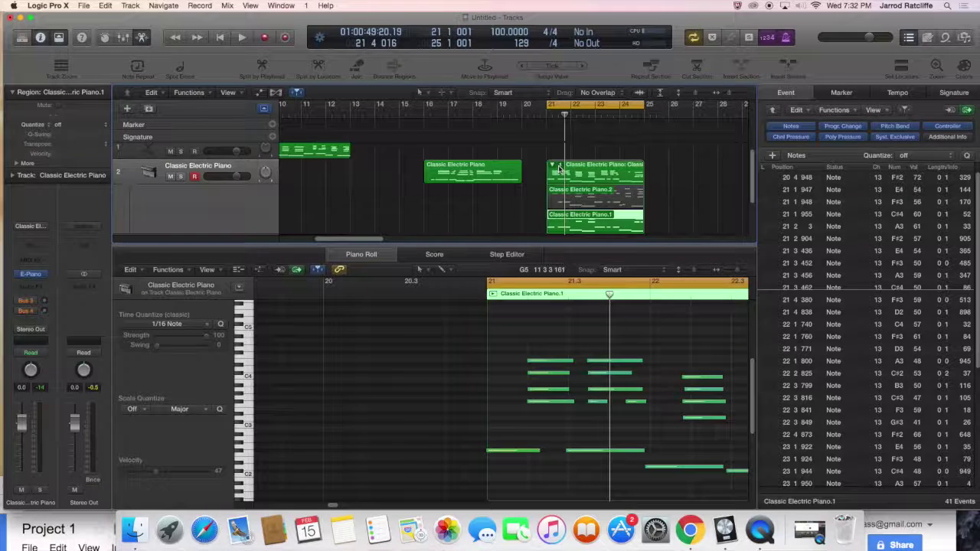
left_click(560, 168)
left_click(559, 169)
left_click(559, 168)
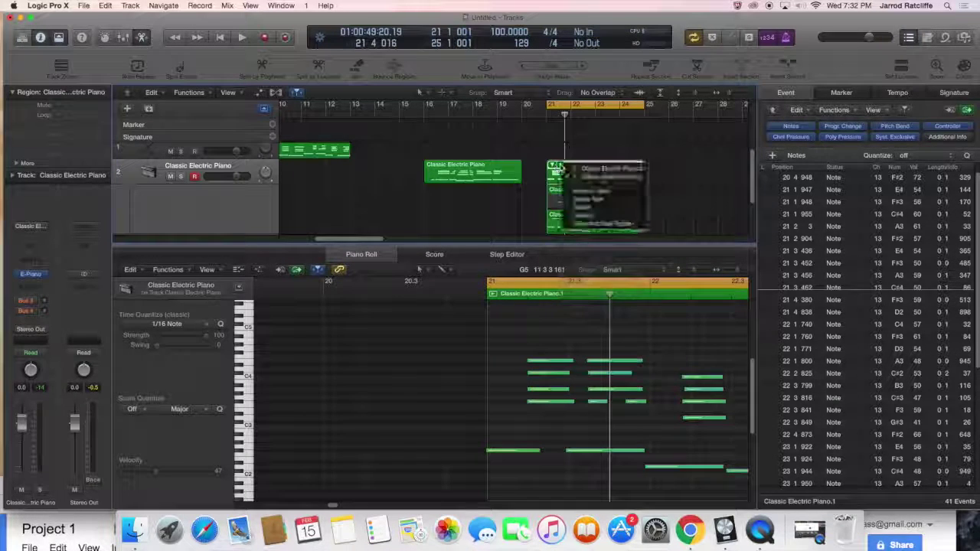
left_click(578, 220)
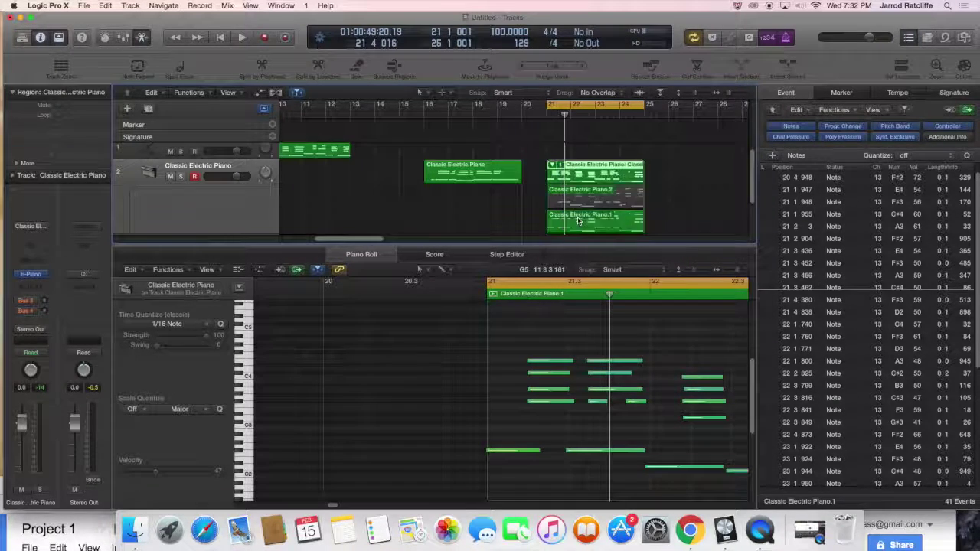
left_click(567, 198)
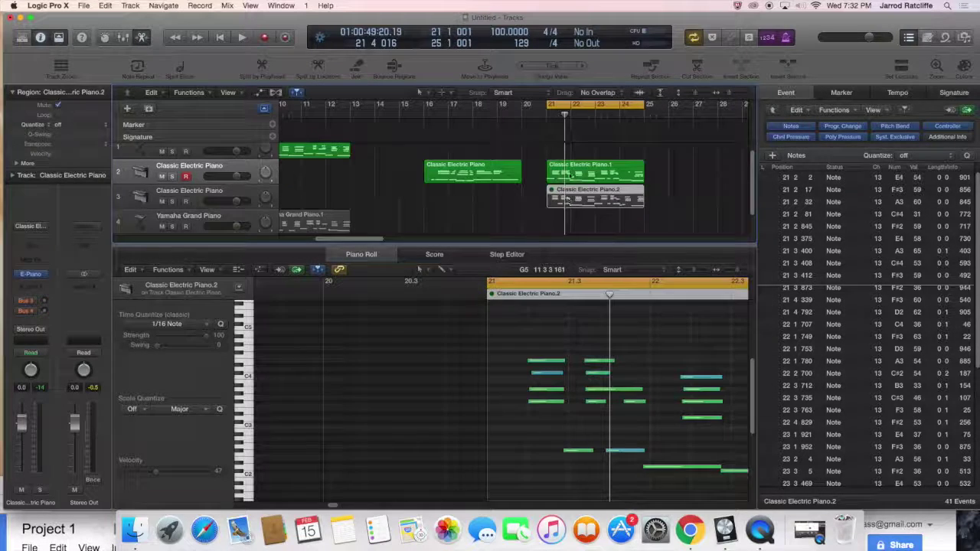
- Trim the Classic Electric Piano.1 region to bars 21–23 and the Classic Electric Piano.2 region to bars 23–25
left_click(578, 199)
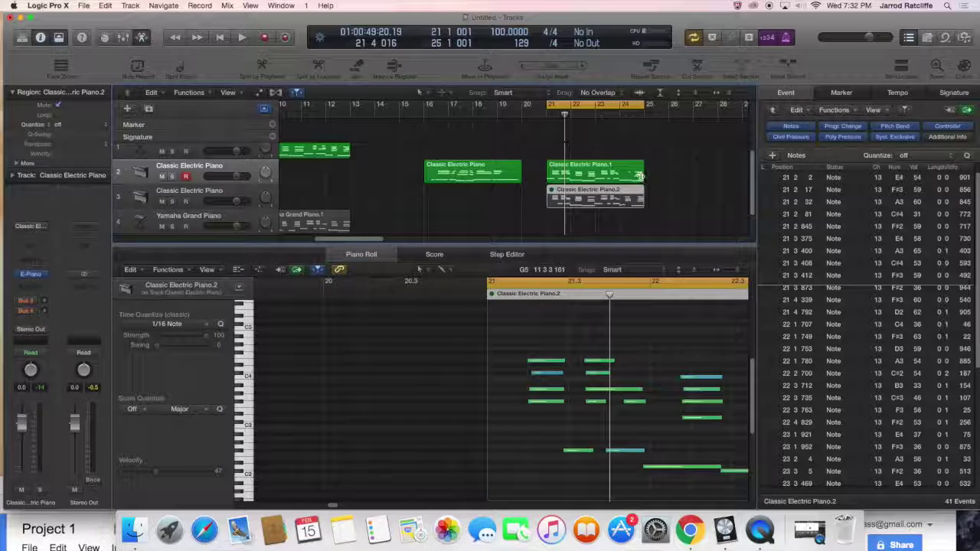
left_click_drag(640, 175, 589, 176)
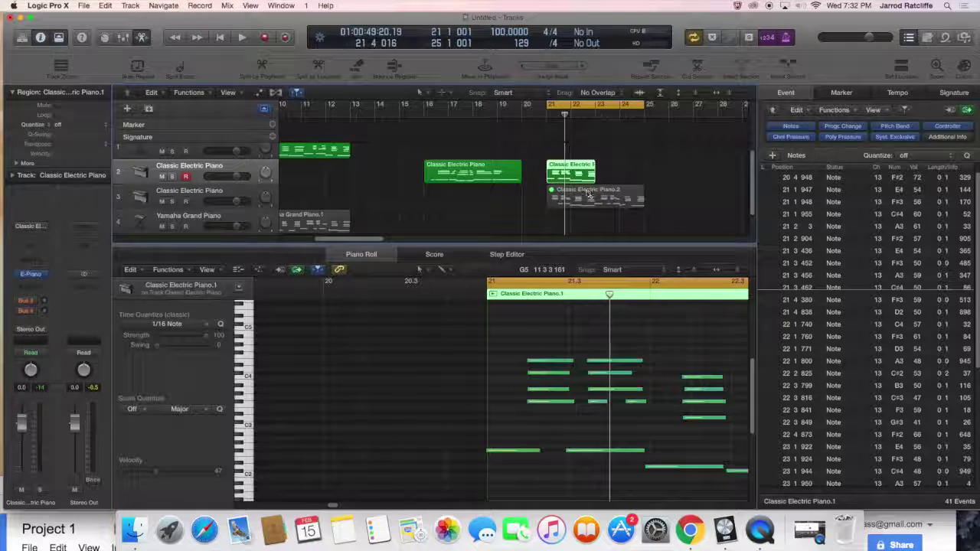
left_click(550, 202)
left_click_drag(549, 202, 610, 197)
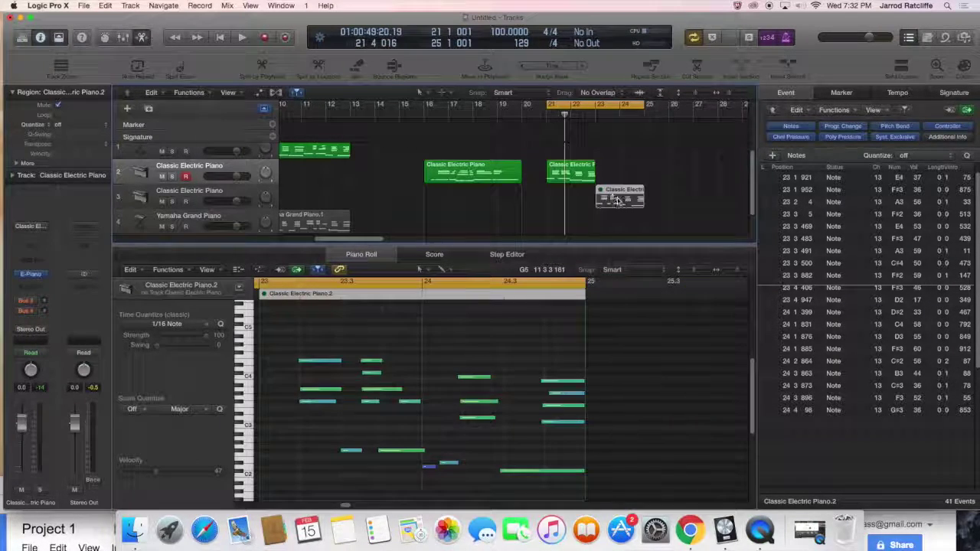
- Unmute the Classic Electric Piano.2 region and play the two trimmed takes from bar 21
left_click(545, 114)
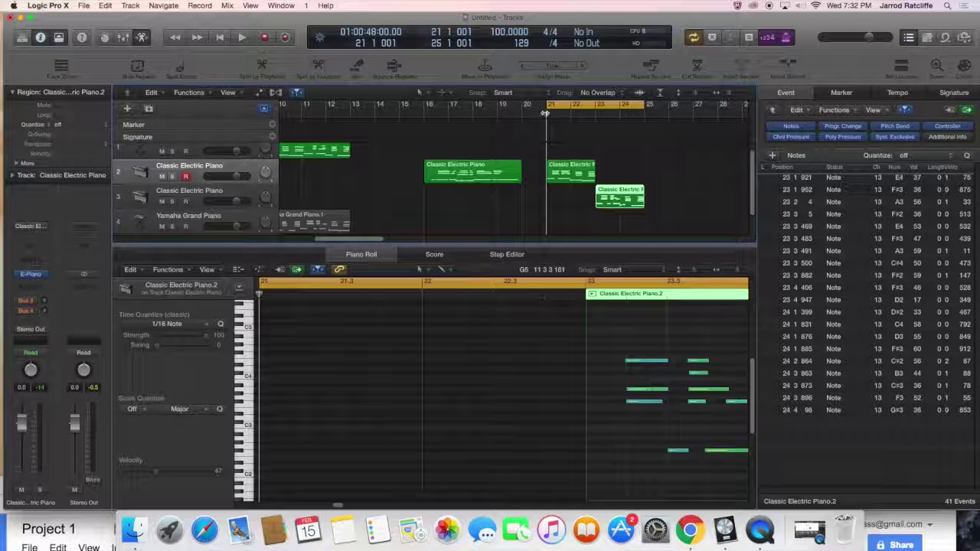
key("space")
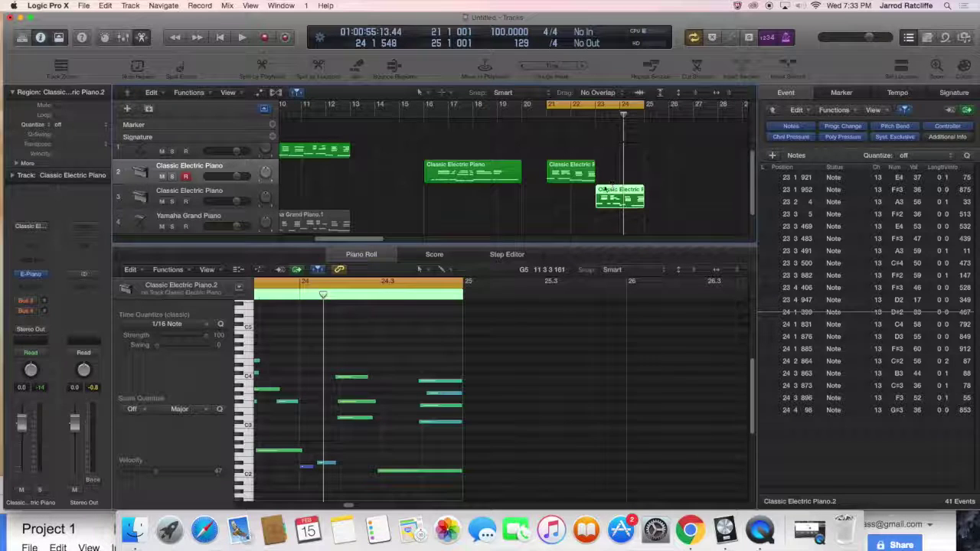
- Select both trimmed Classic Electric Piano regions together and check the region commands available for them
left_click(588, 176, "shift")
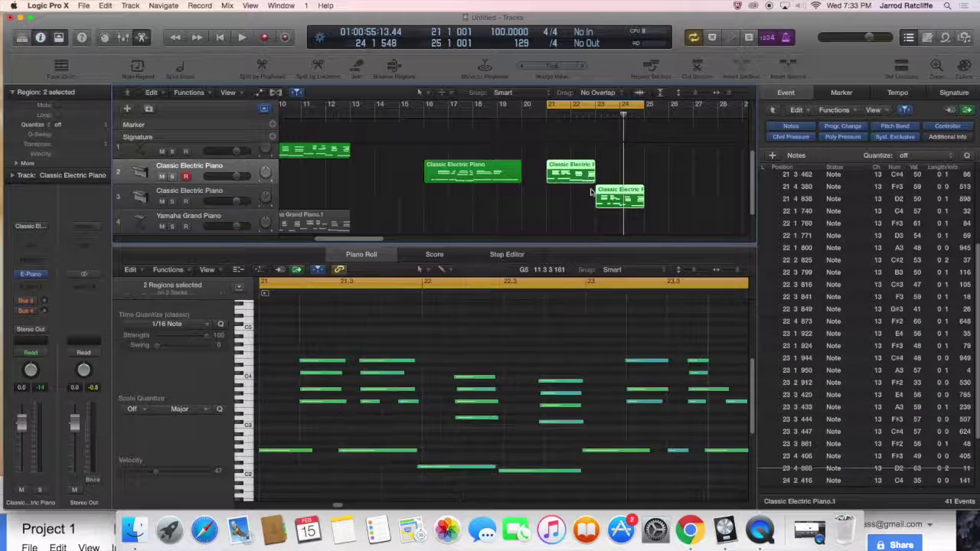
right_click(588, 178)
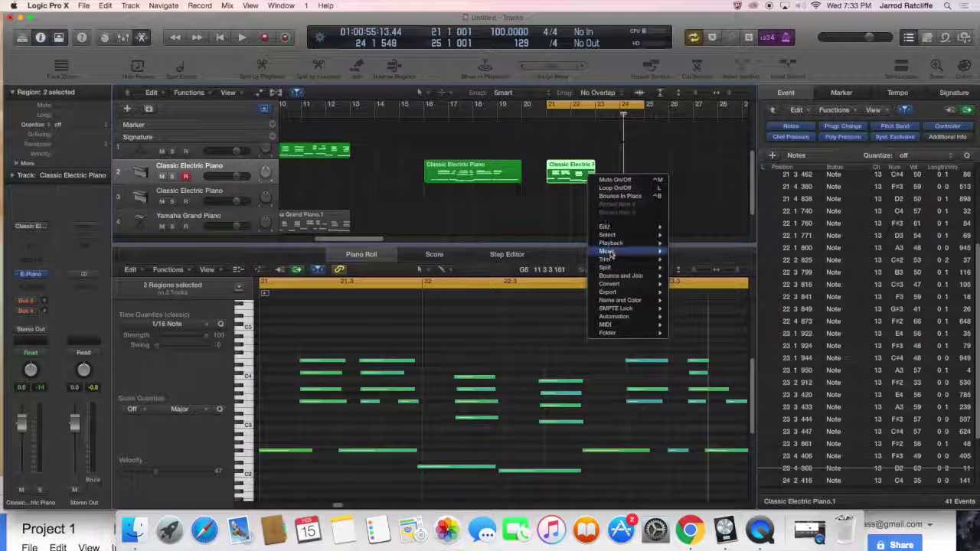
mouse_move(620, 253)
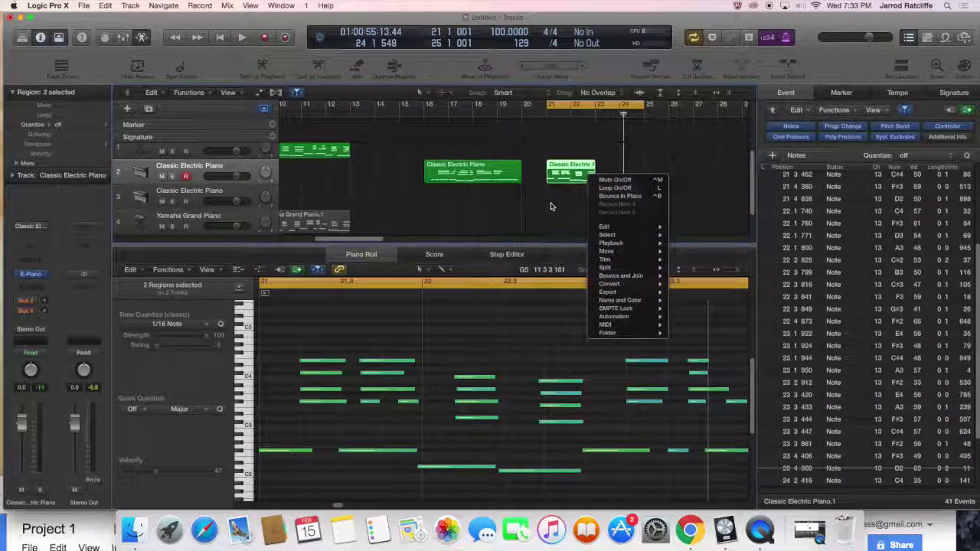
mouse_move(619, 302)
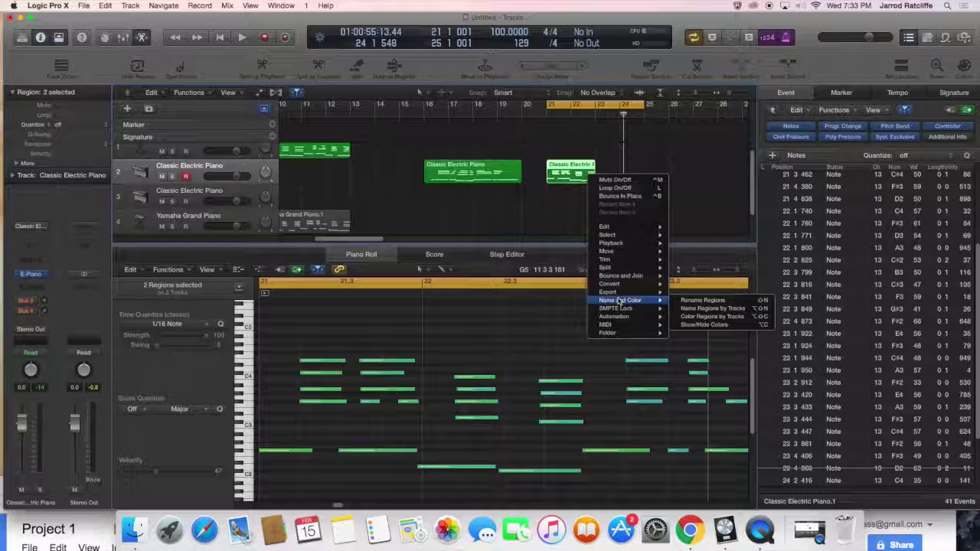
left_click(553, 209)
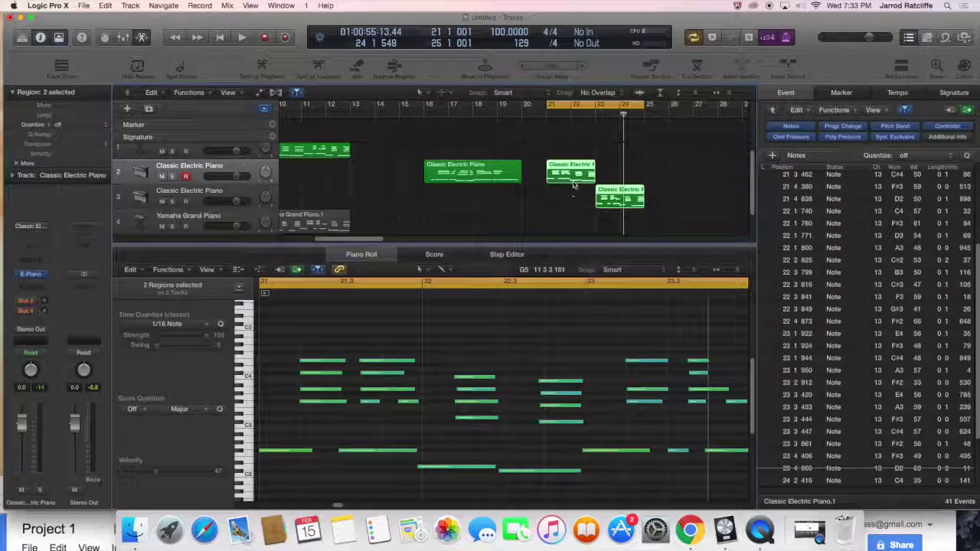
left_click_drag(588, 173, 612, 197)
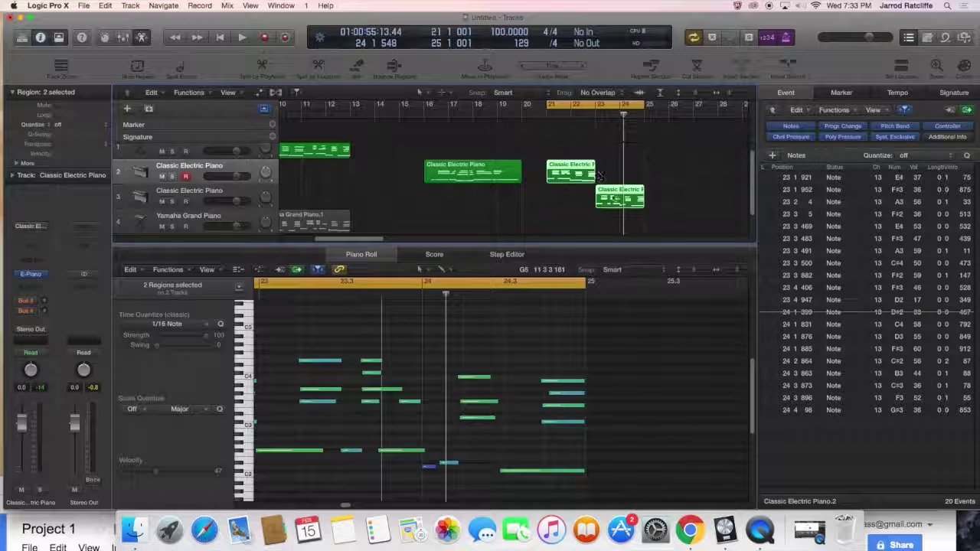
right_click(612, 198)
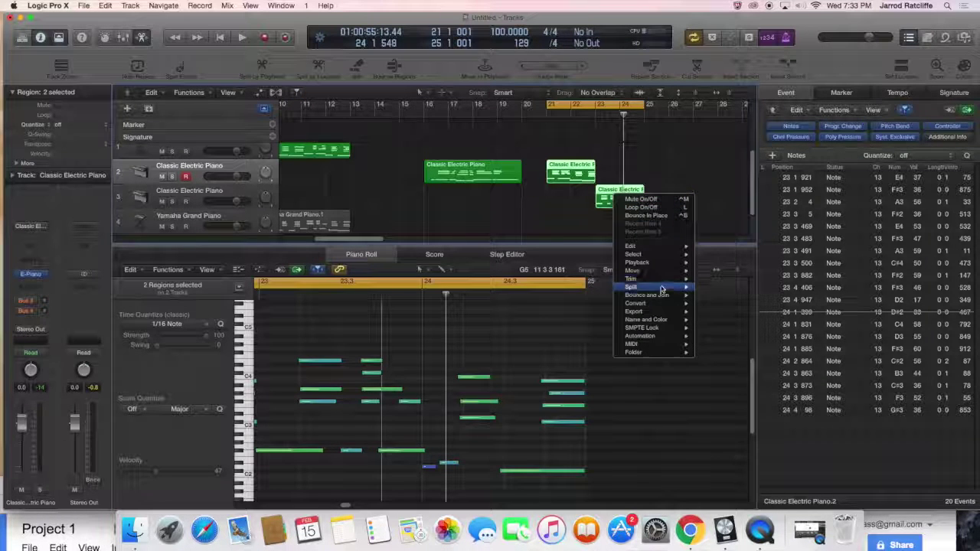
mouse_move(654, 296)
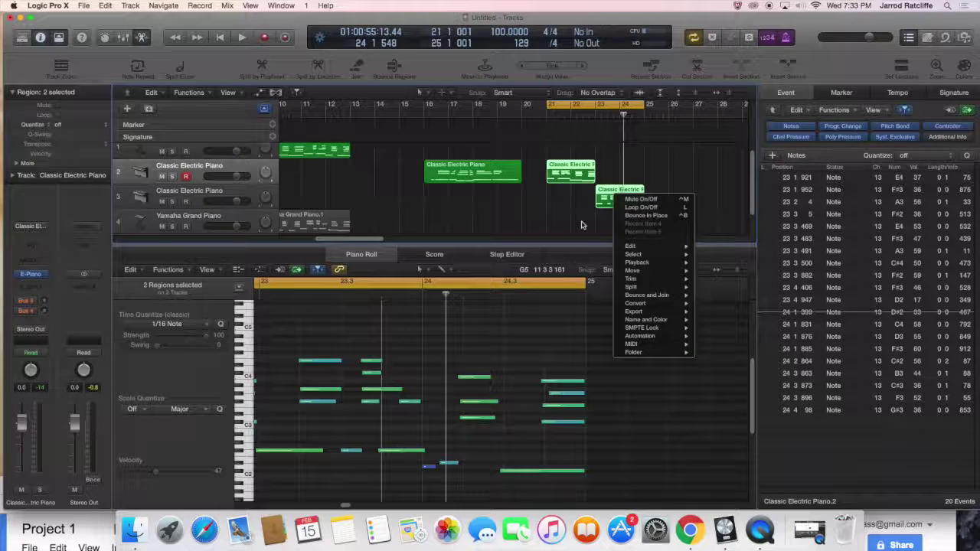
left_click(624, 173)
left_click_drag(667, 157, 586, 183)
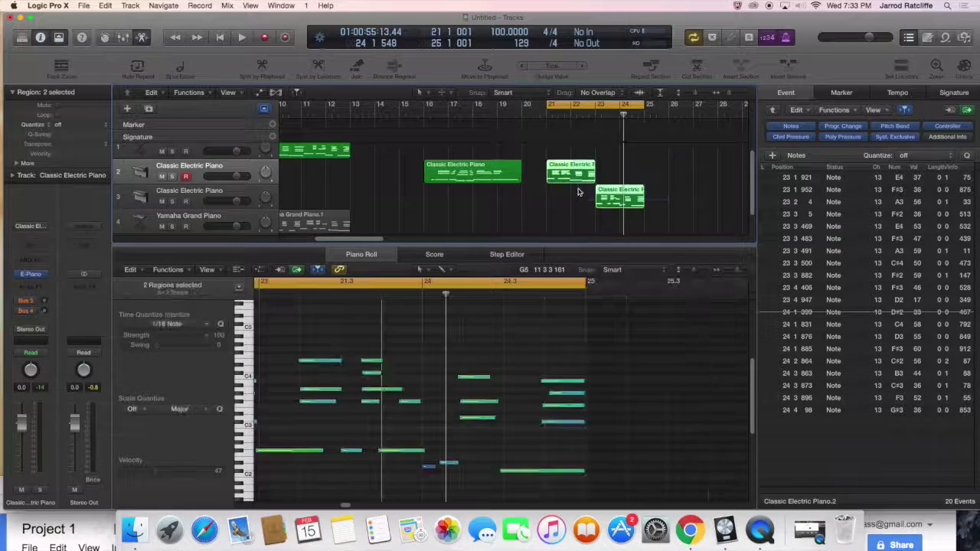
right_click(580, 178)
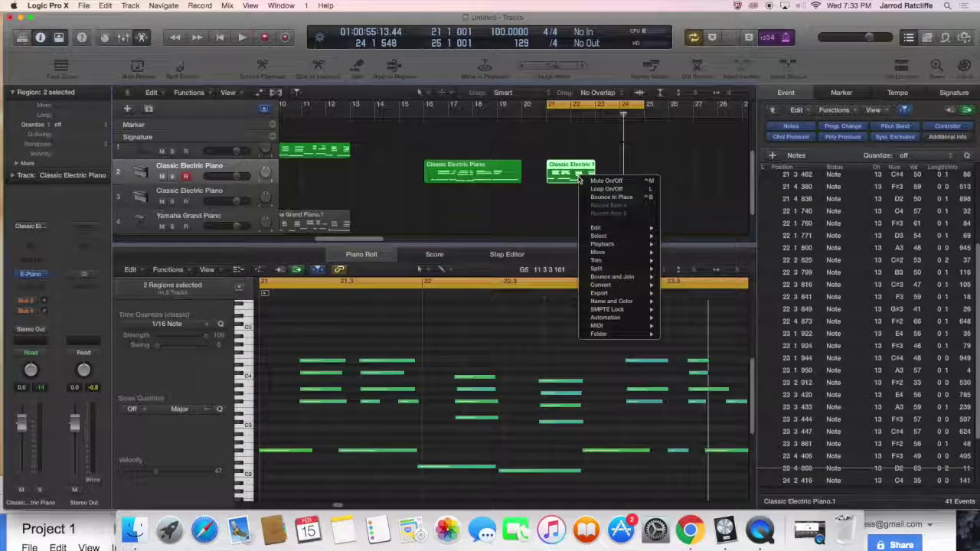
mouse_move(645, 327)
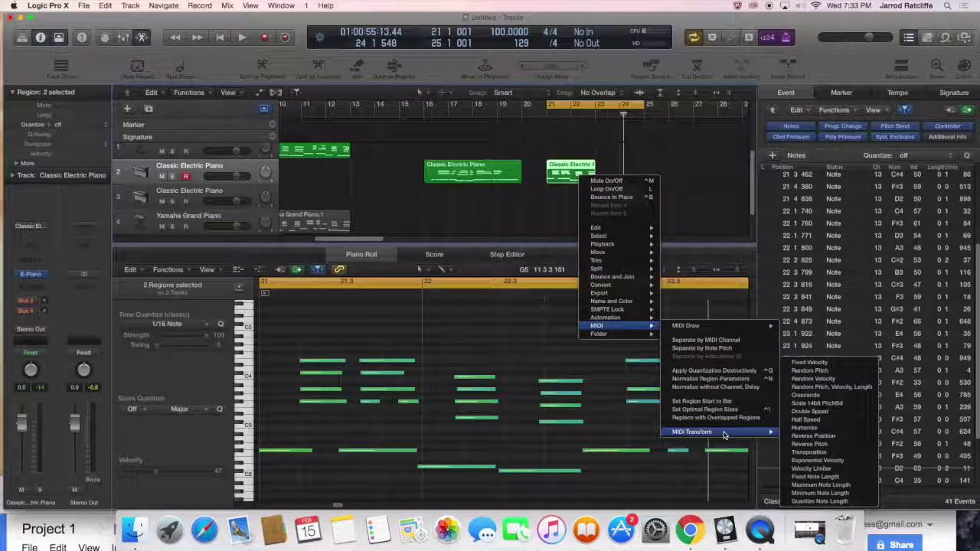
left_click(544, 215)
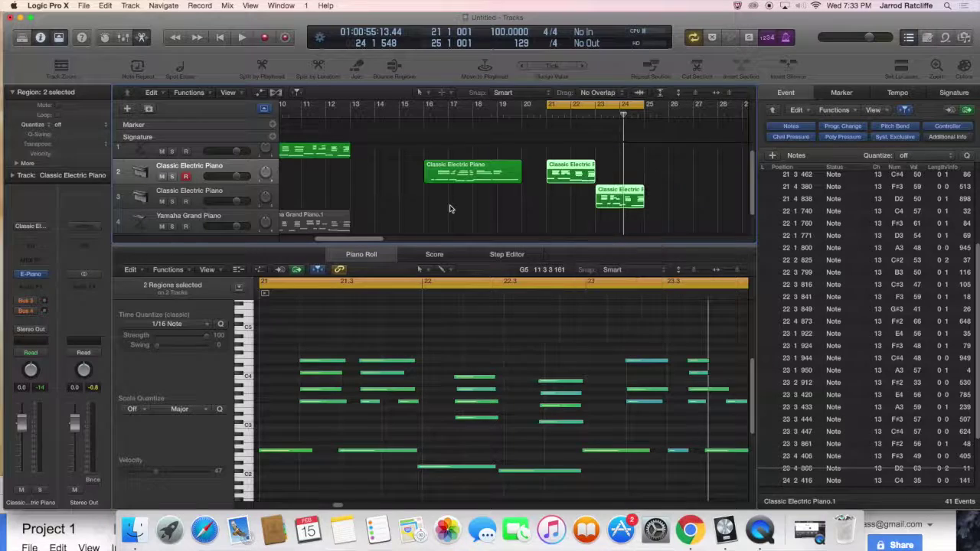
- Join the two selected Classic Electric Piano regions between bars 21 and 25 into one region
left_click(189, 93)
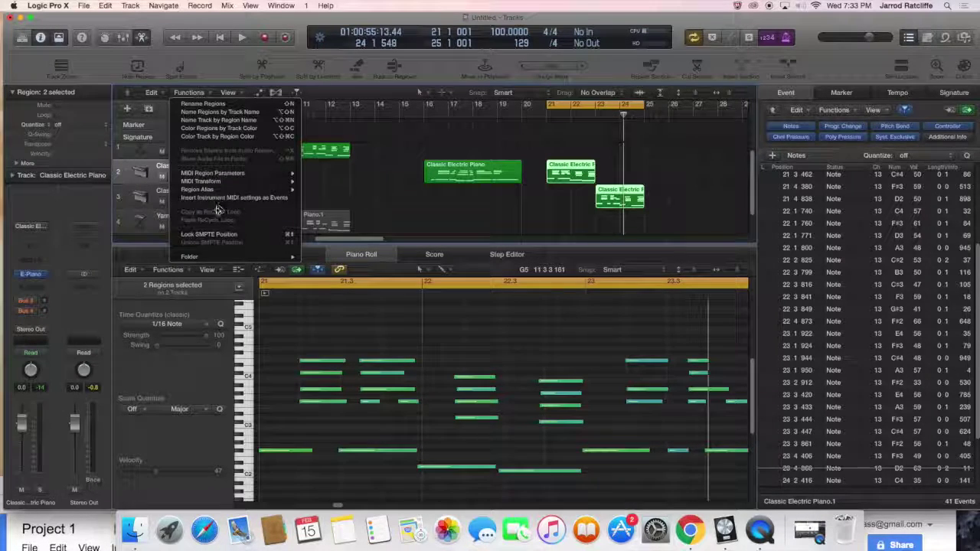
mouse_move(210, 184)
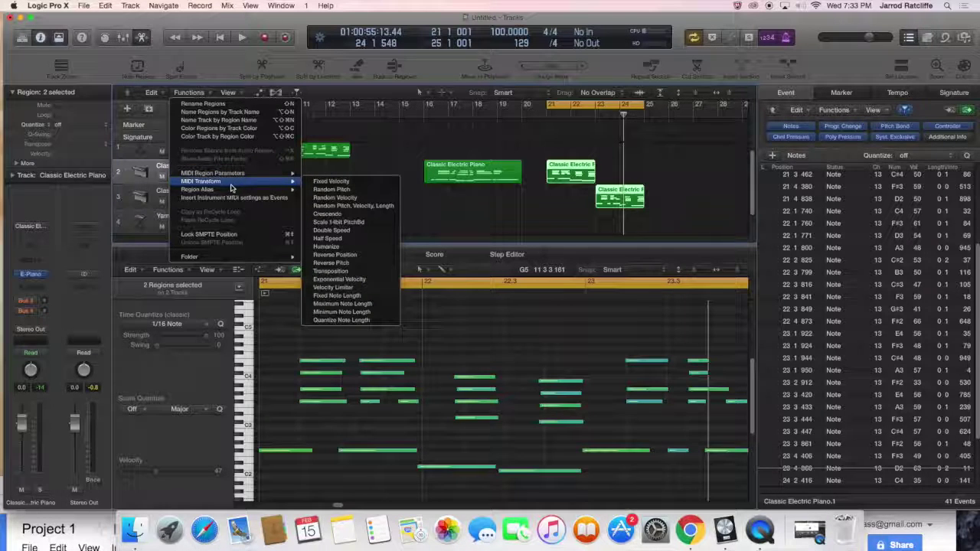
left_click(151, 93)
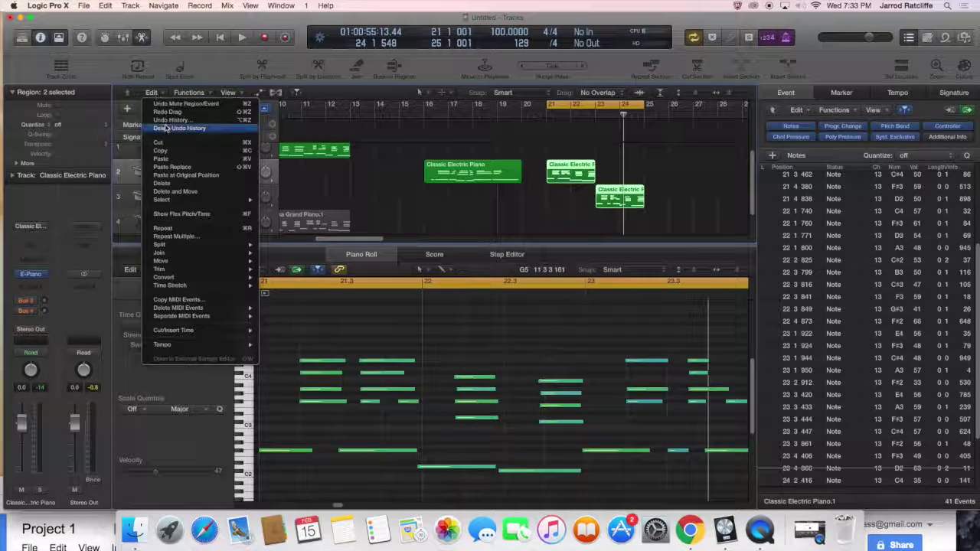
mouse_move(183, 255)
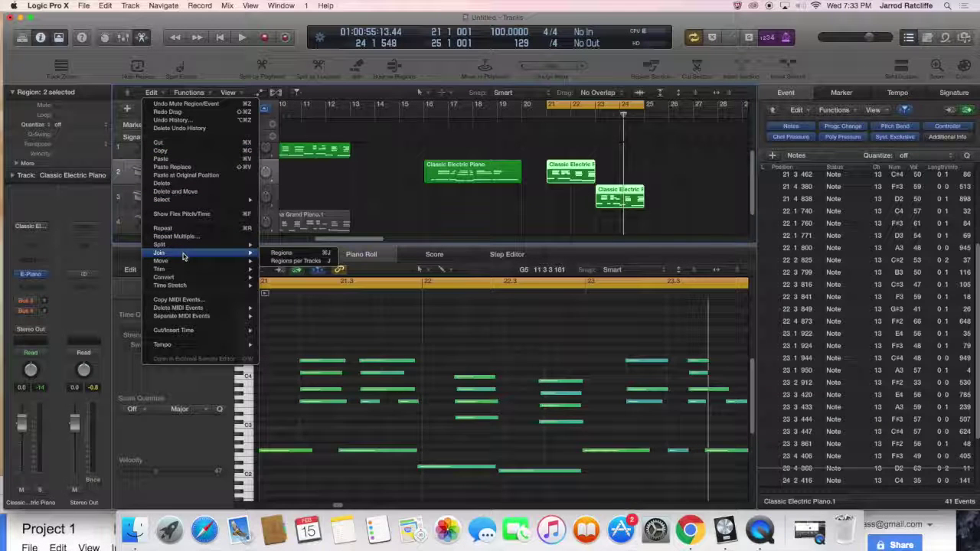
left_click(282, 254)
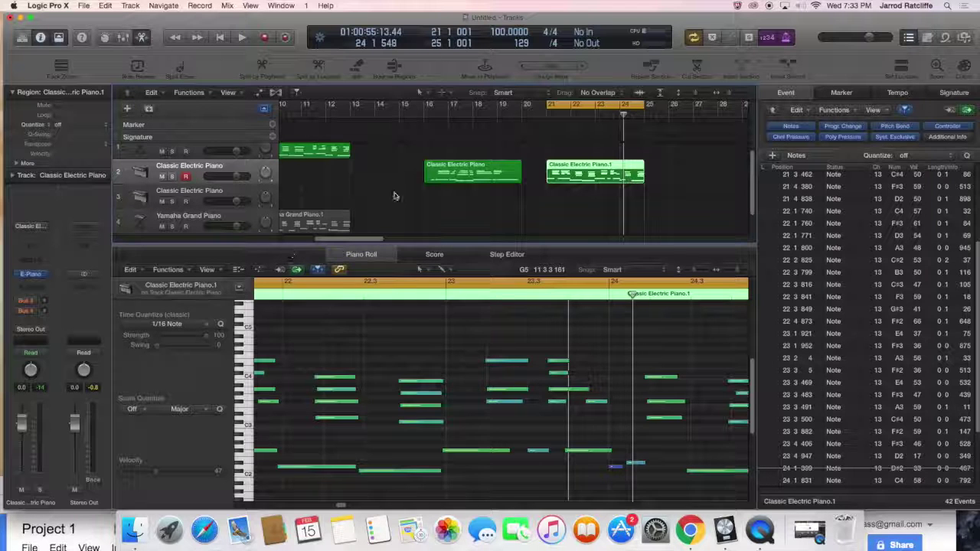
- Move the playhead to bar 21, view the notes of the bar 16 region, and reselect the Classic Electric Piano.1 region
left_click(546, 114)
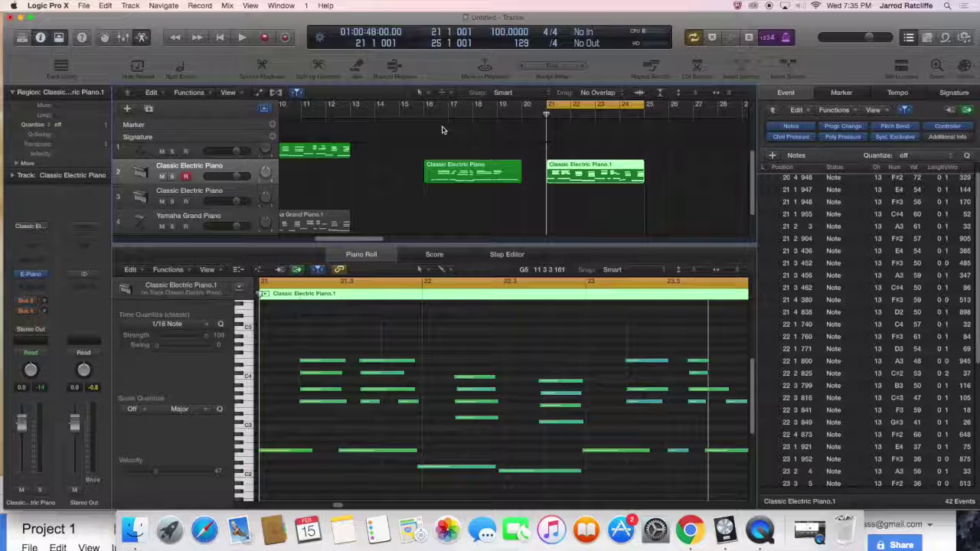
left_click(482, 170)
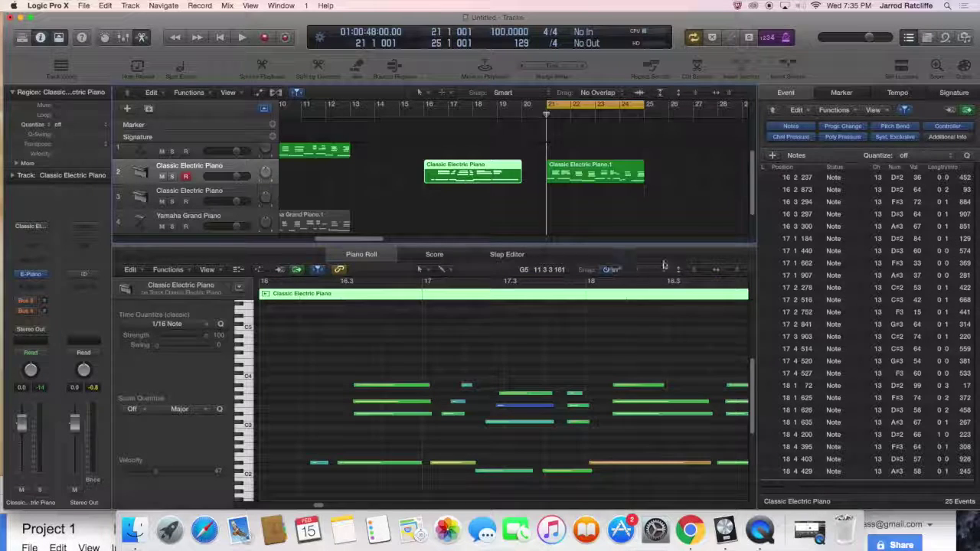
left_click(573, 180)
left_click(509, 170)
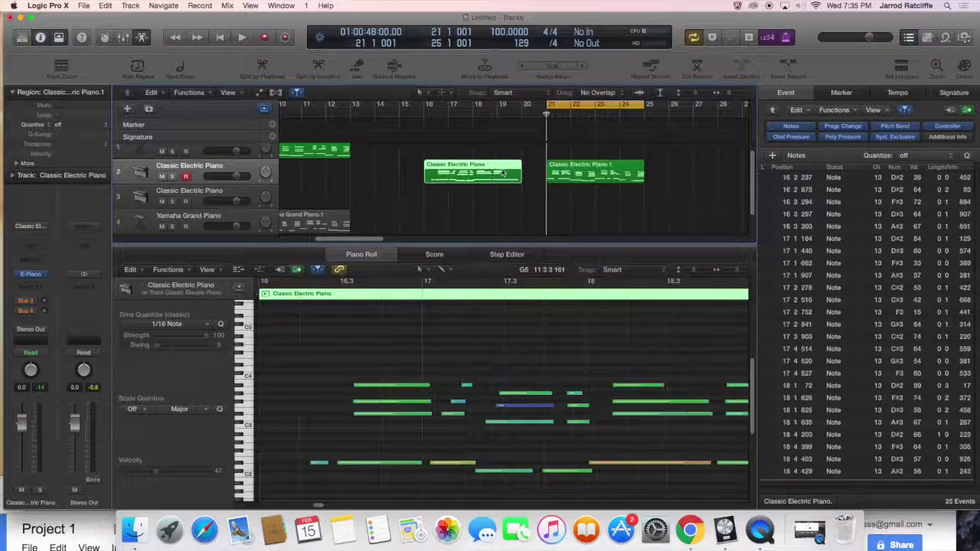
left_click(568, 170)
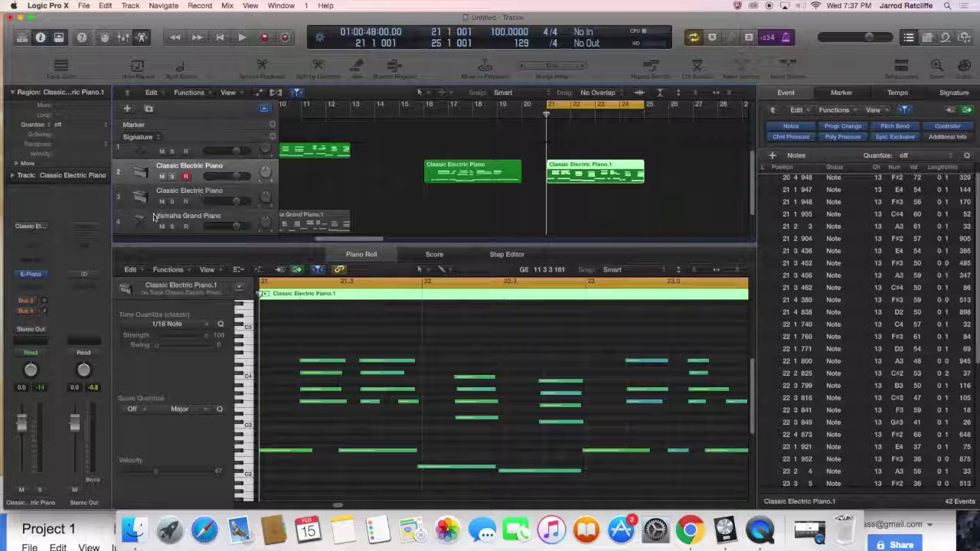
- Set the Drive tone of the Classic Electric Piano instrument to 1900 Hz, close its window, and show the Library
left_click(32, 278)
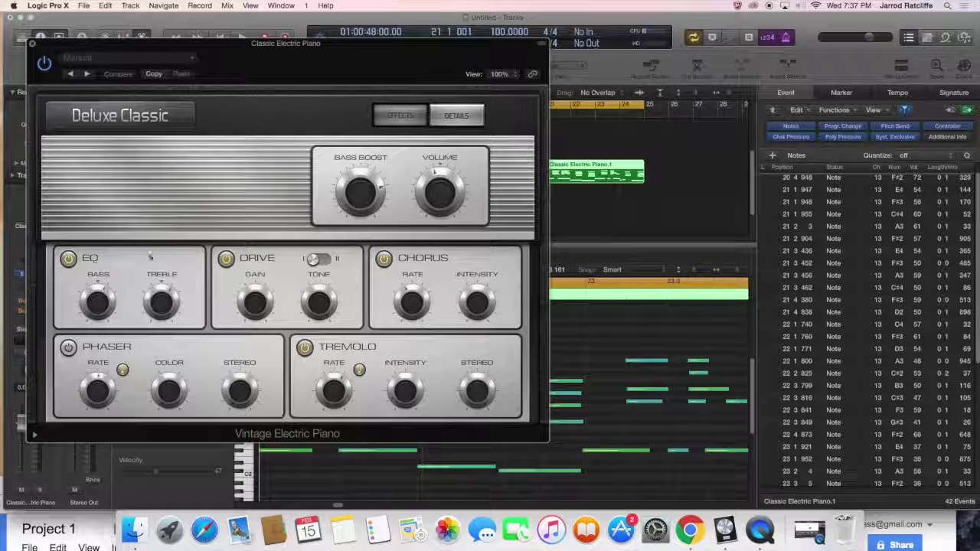
left_click_drag(320, 300, 325, 337)
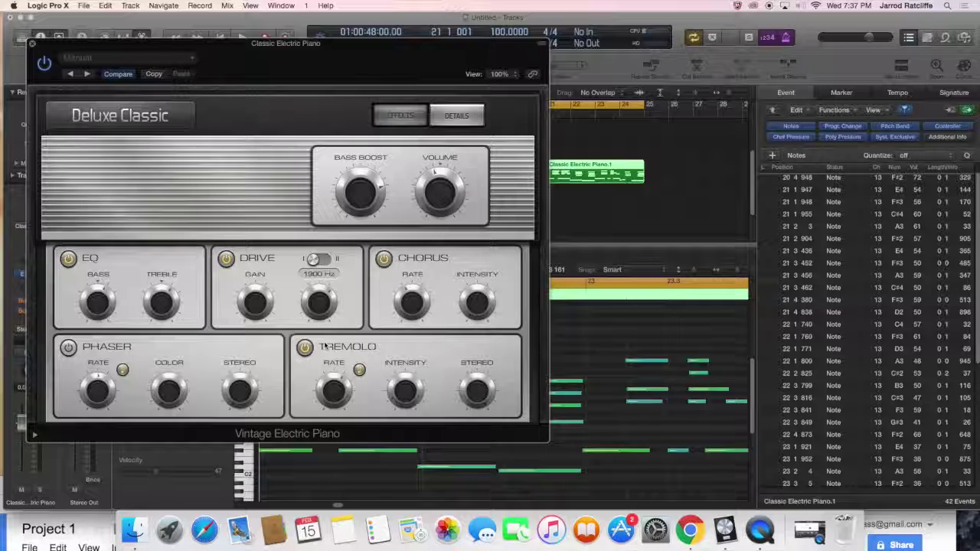
mouse_move(185, 316)
left_click_drag(412, 302, 412, 288)
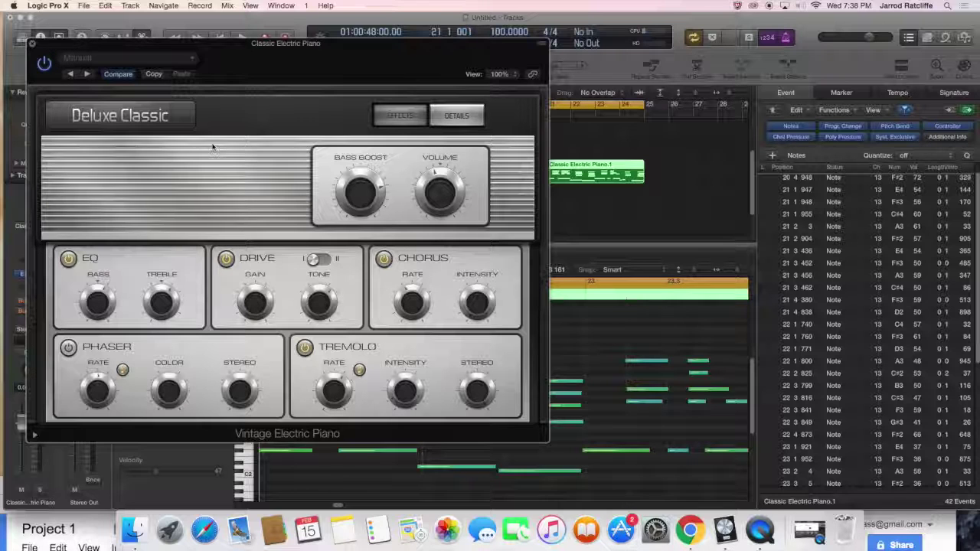
left_click(32, 46)
left_click(23, 36)
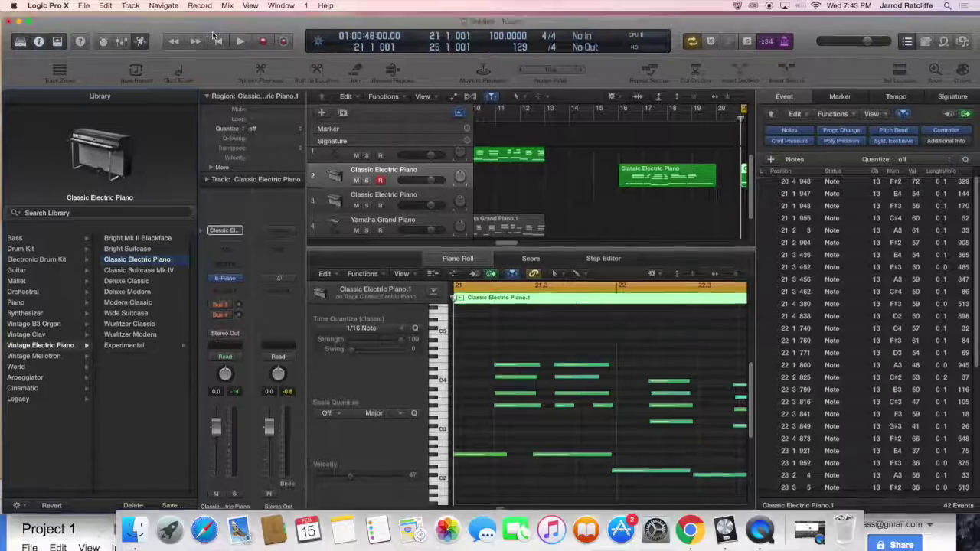
- Switch to the Project 1 document in Chrome and read through the composition assignment requirements
left_click_drag(211, 13, 183, 64)
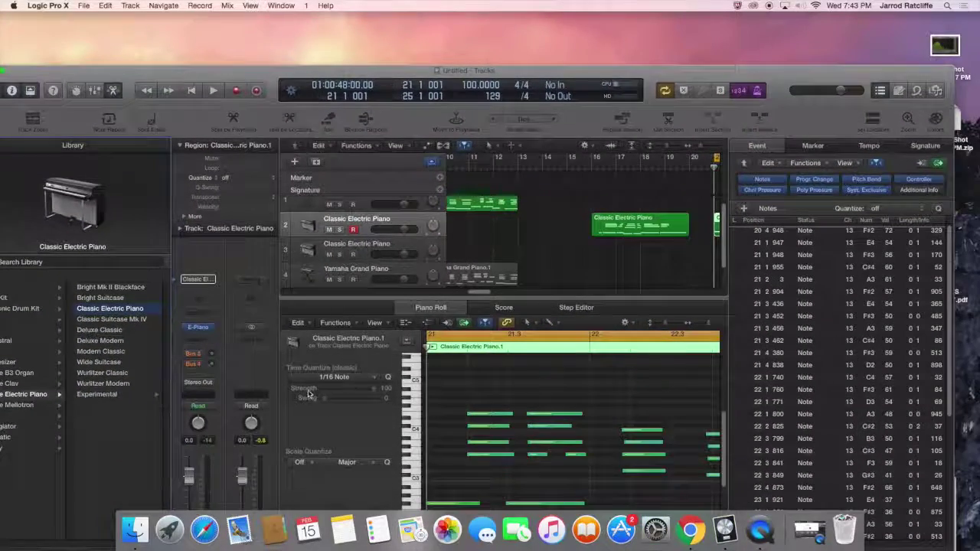
left_click_drag(320, 514, 440, 515)
left_click(690, 529)
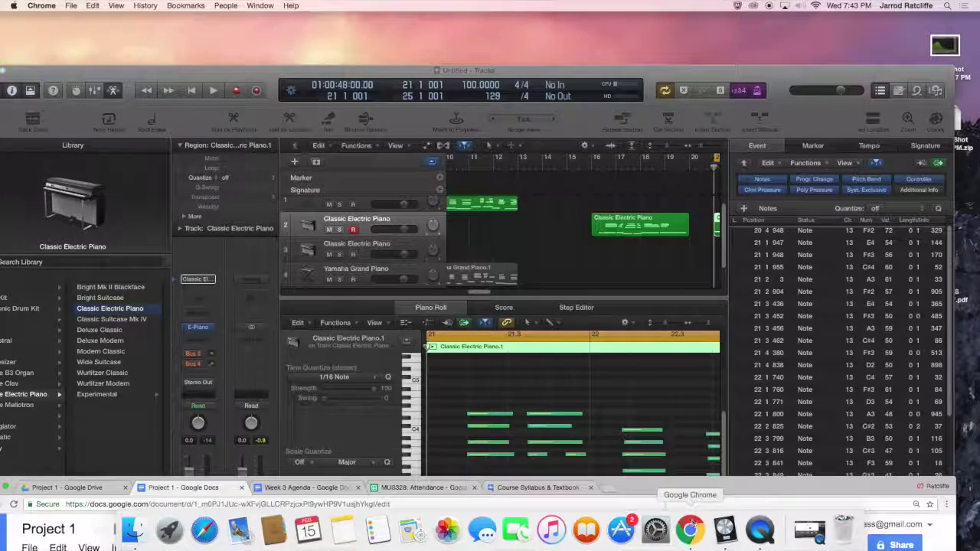
left_click_drag(684, 487, 678, 15)
scroll(520, 225, "down", 5)
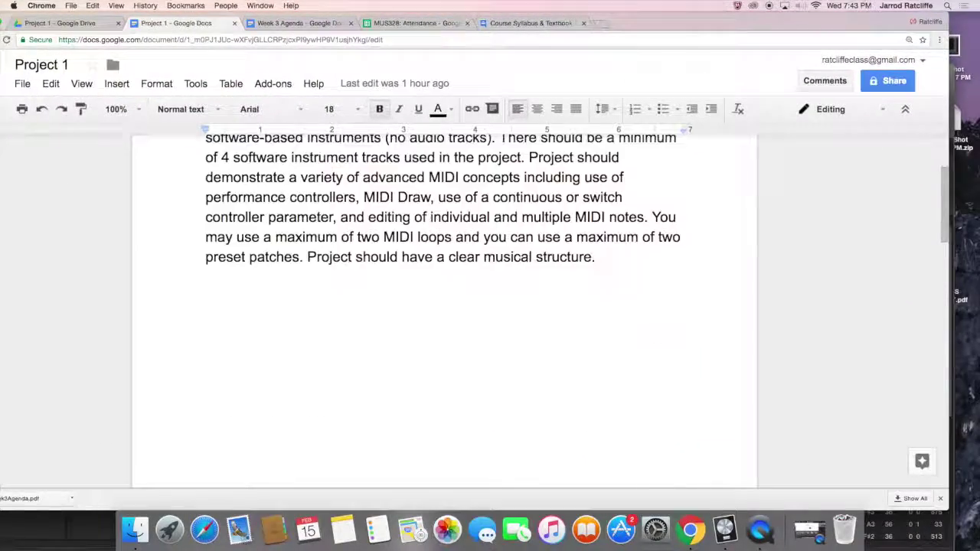
scroll(525, 241, "up", 5)
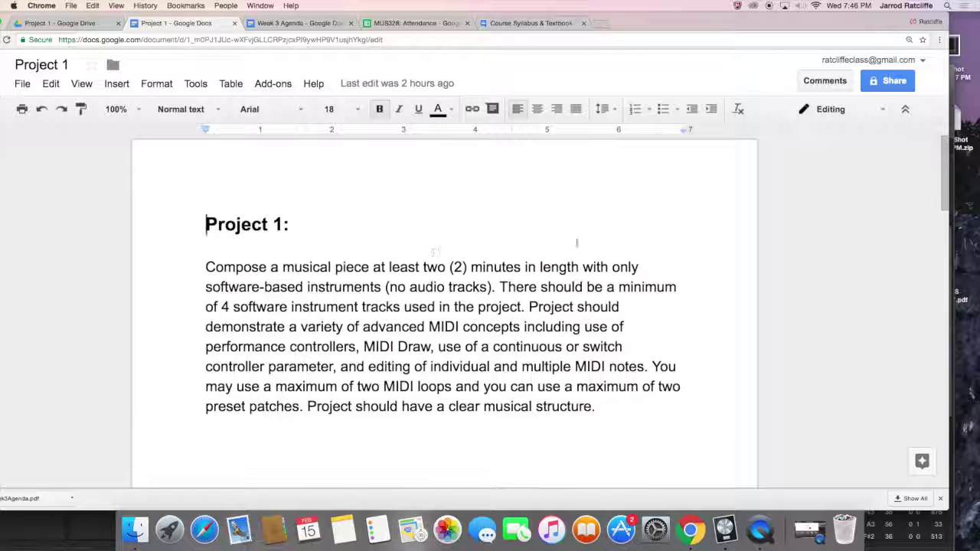
- Switch back to Logic Pro X, restore its window to full view, and hide the Event list
left_click_drag(689, 21, 707, 464)
left_click_drag(587, 70, 583, 19)
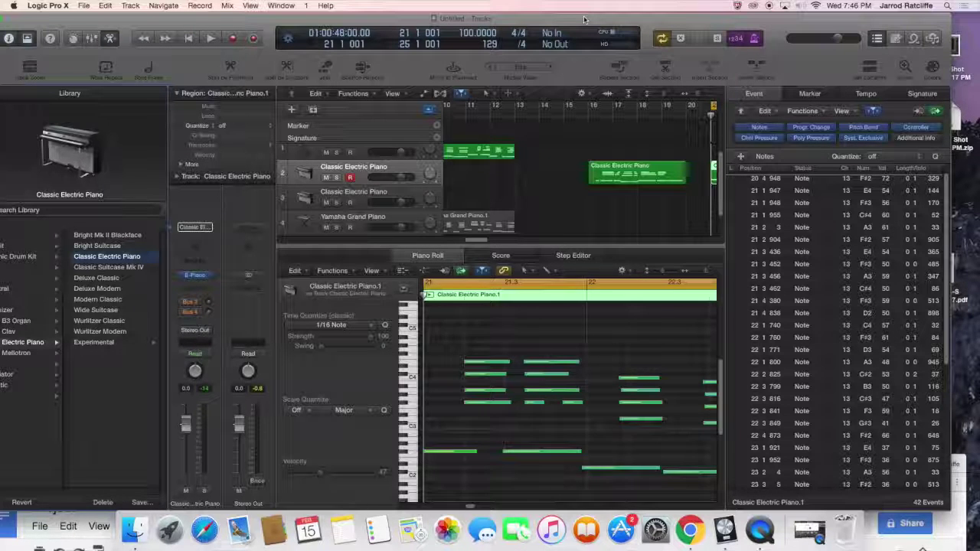
left_click(877, 38)
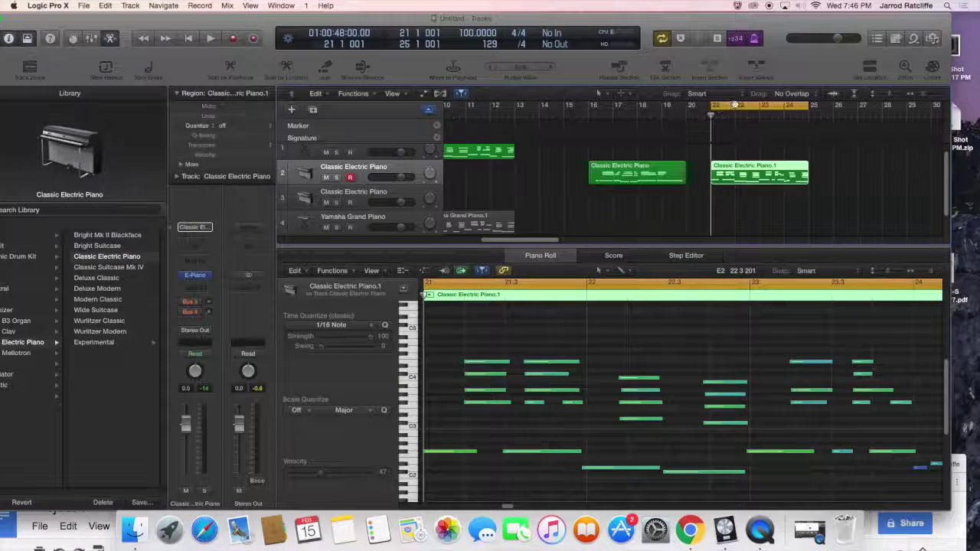
- Turn off cycle mode and reposition the playhead at beat 3 of bar 16
left_click(733, 104)
left_click(587, 113)
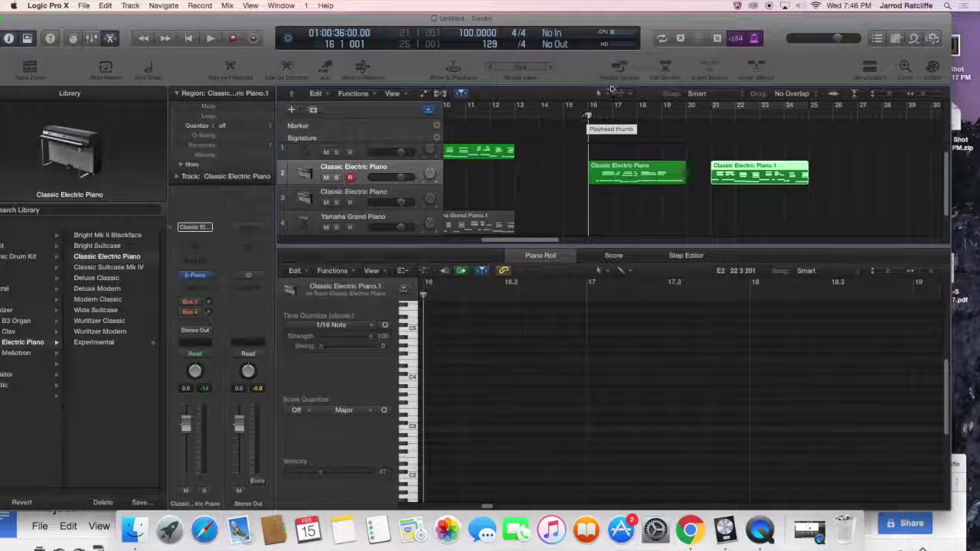
left_click(281, 5)
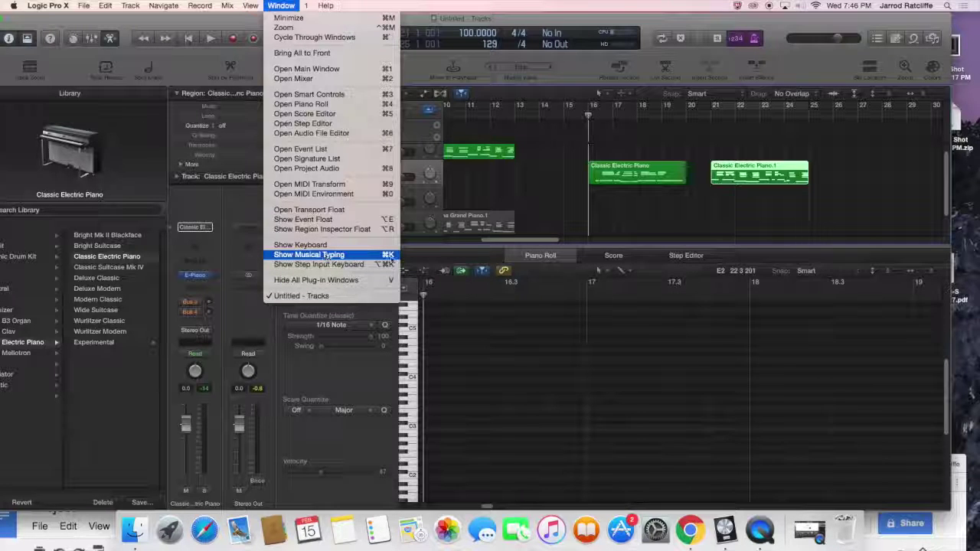
left_click(585, 134)
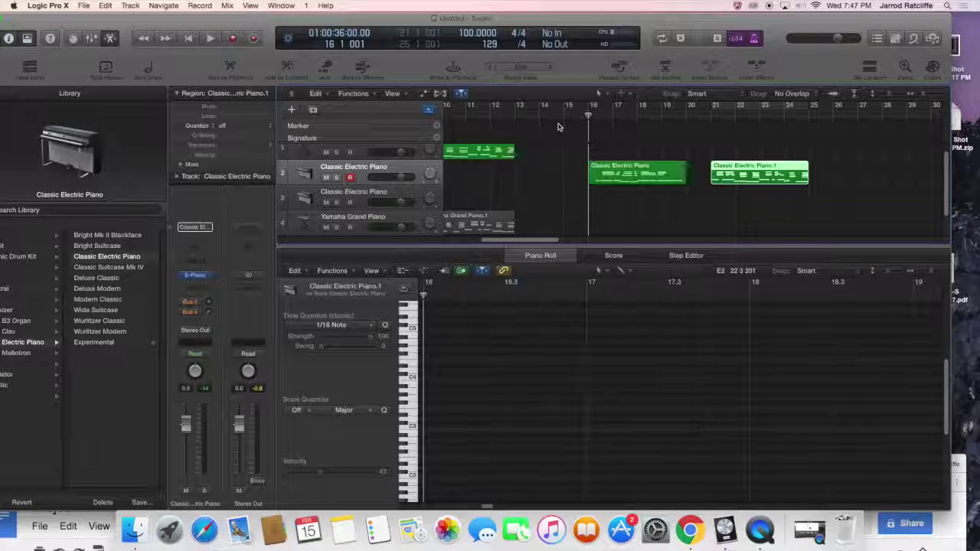
left_click(613, 107)
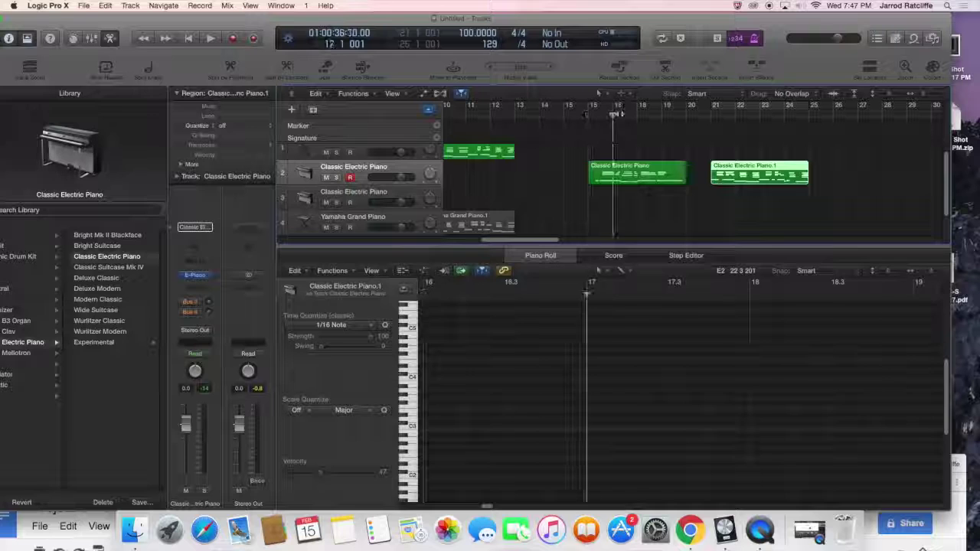
left_click(598, 112)
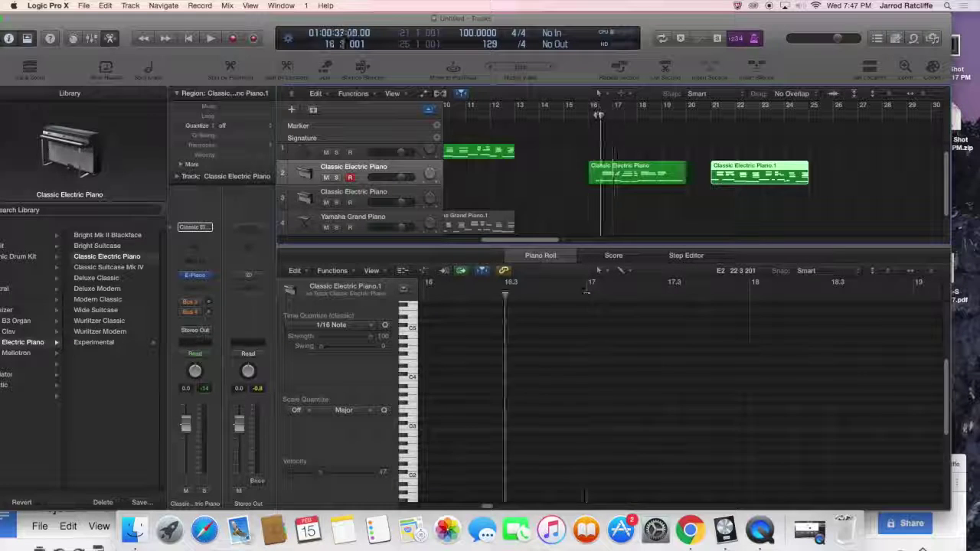
- Turn cycle mode on, move the cycle range to bars 16 to 20, and briefly play back from bar 16
left_click(747, 107)
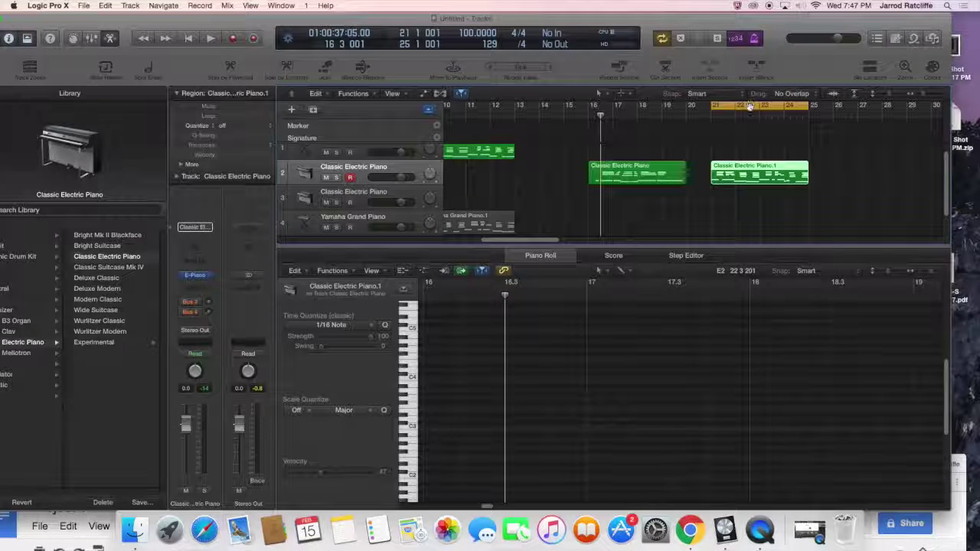
left_click_drag(758, 108, 625, 111)
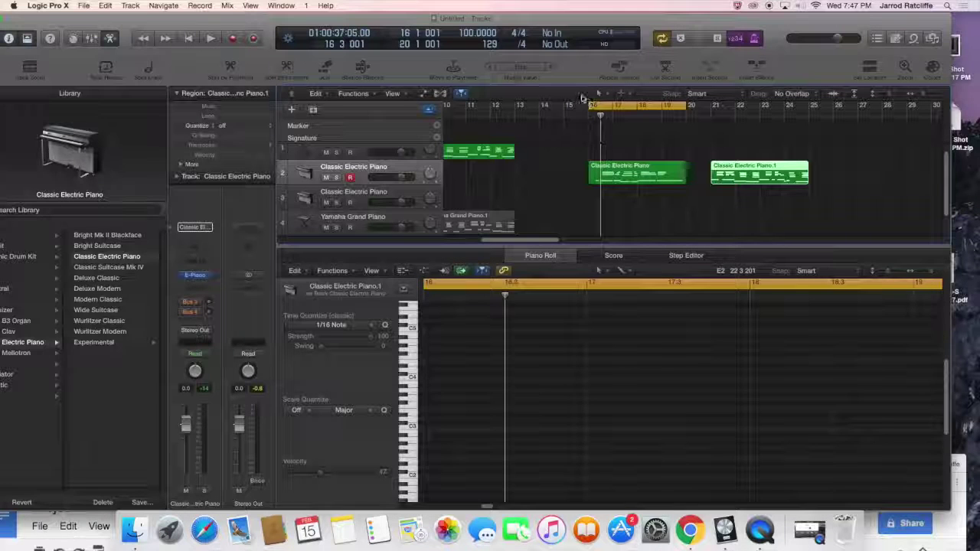
left_click(586, 115)
key("space")
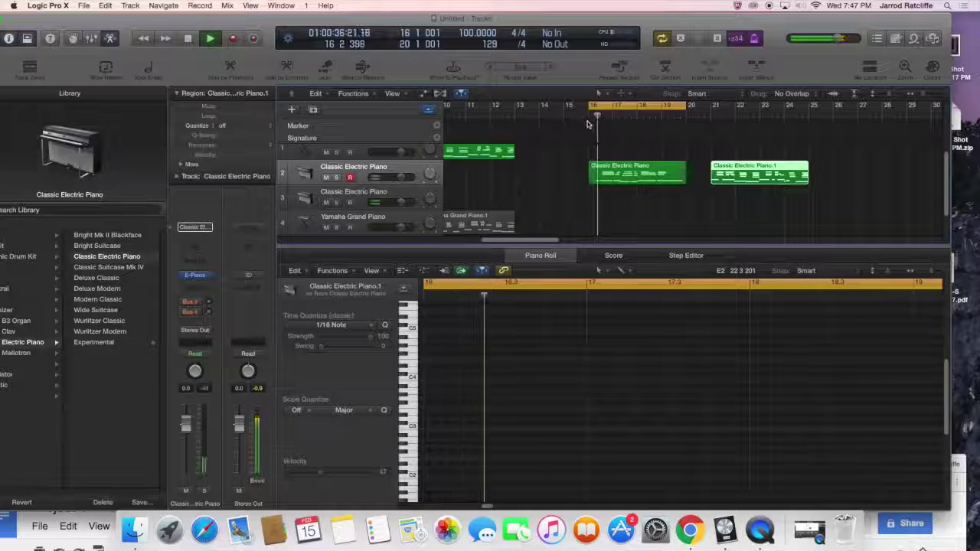
key("space")
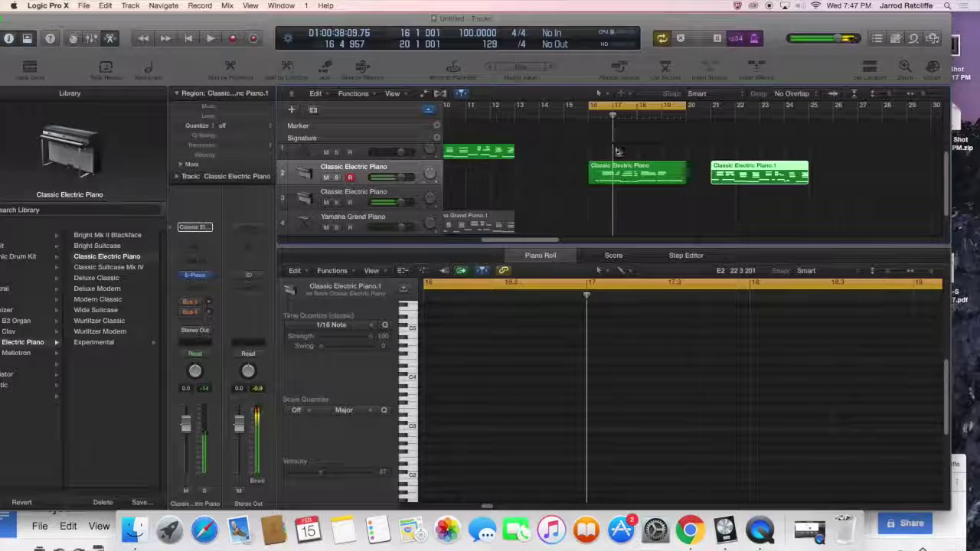
- Set the cycle range to bars 14 to 17 and bring the earlier Yamaha Grand Piano regions into view
left_click_drag(618, 107, 539, 111)
scroll(539, 111, "left", 5)
scroll(811, 153, "up", 1)
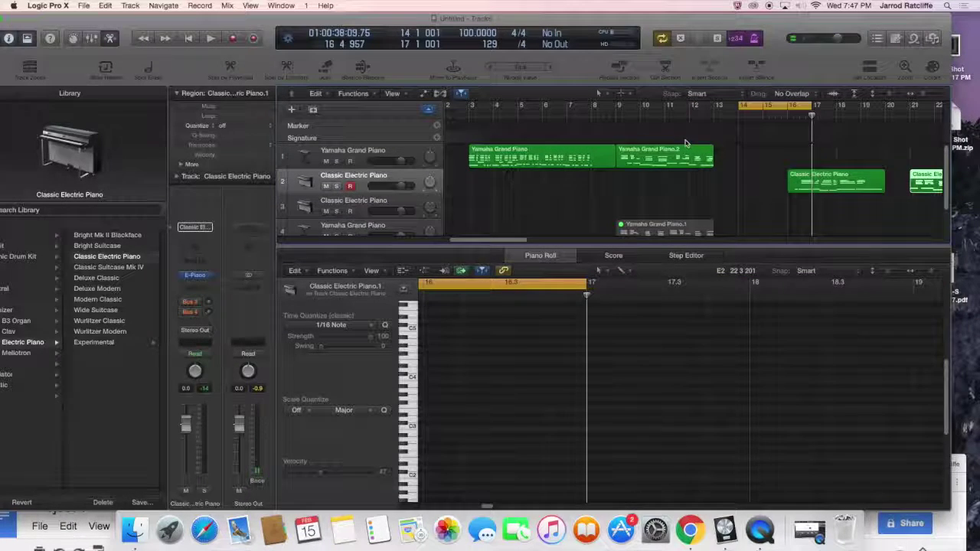
- Set the cycle range to bars 3 to 8, try a short playback of it, and turn cycle mode off
left_click_drag(781, 107, 603, 114)
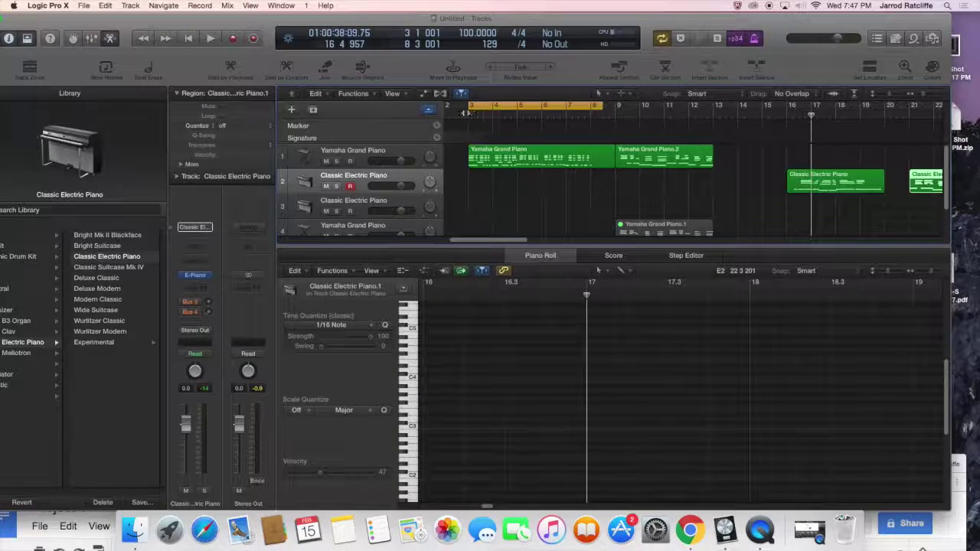
key("space")
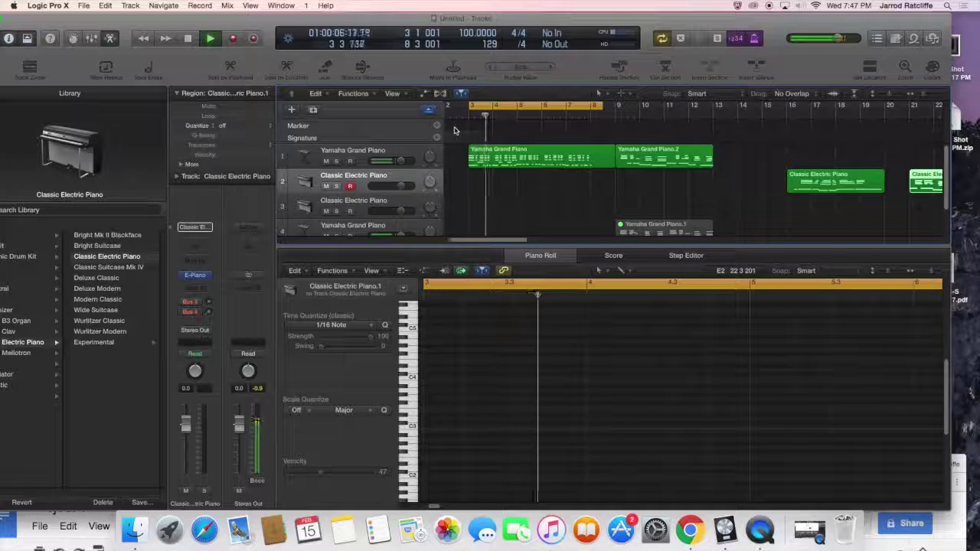
key("space")
key("c")
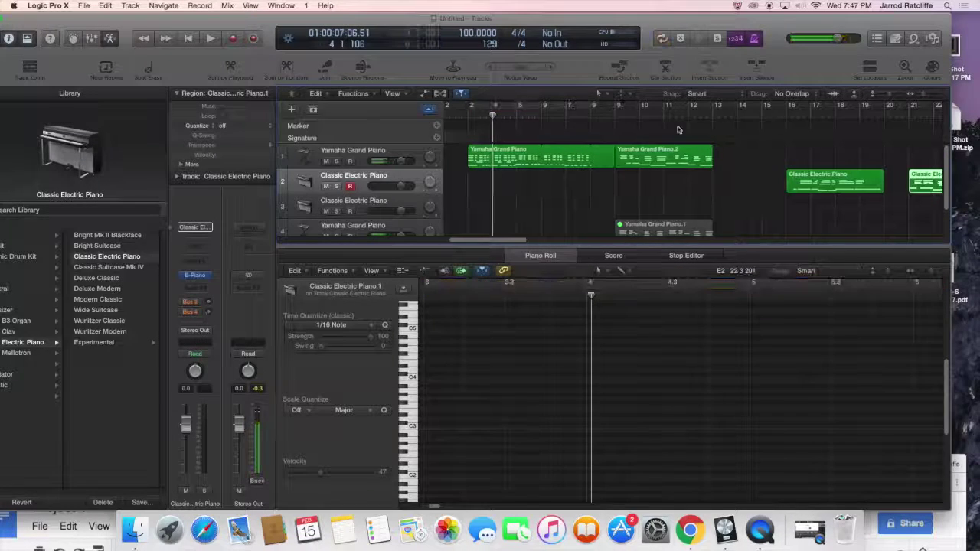
- Position the playhead at bar 21, at the start of the second Classic Electric Piano region
scroll(677, 130, "right", 5)
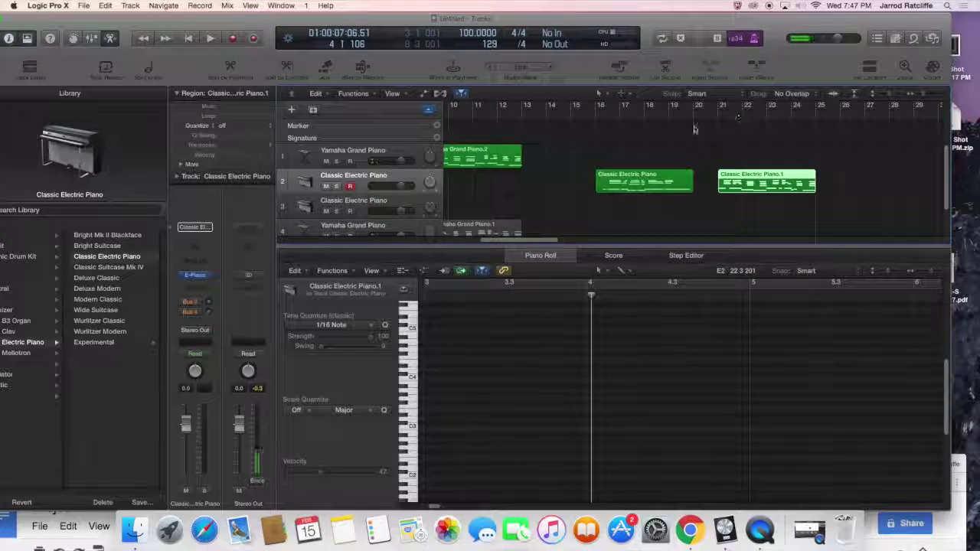
scroll(696, 128, "left", 6)
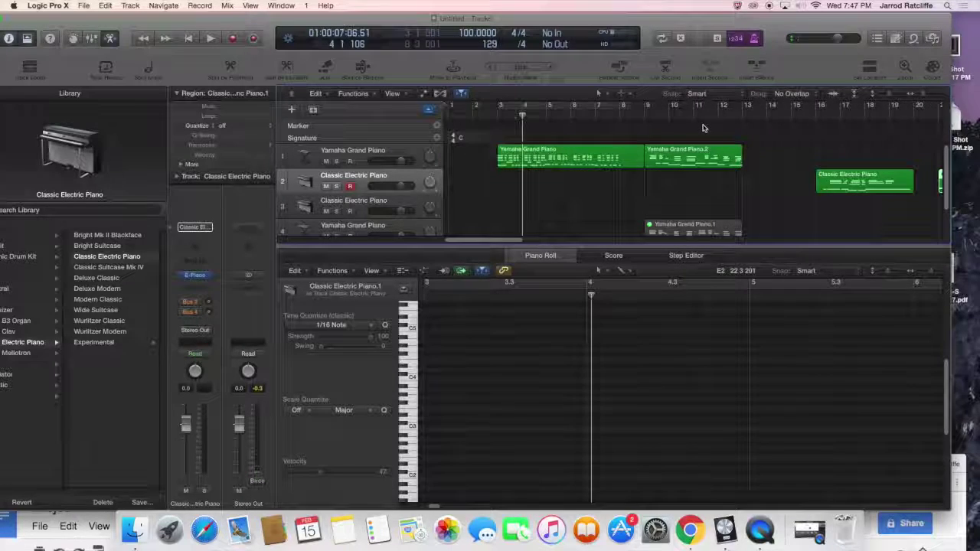
scroll(704, 129, "right", 7)
left_click(671, 115)
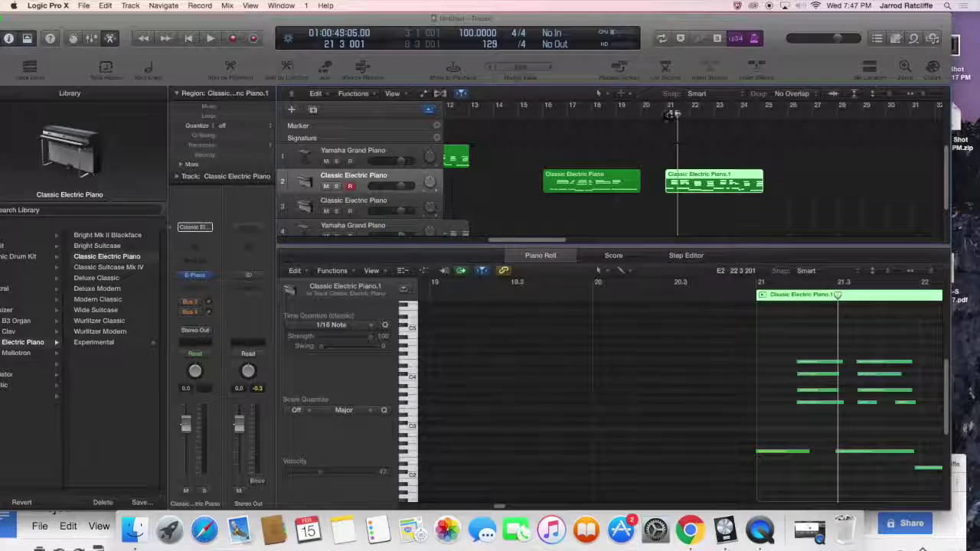
left_click(665, 115)
- Turn cycle mode on, set the cycle range to bars 21 to 25 around the second Classic Electric Piano region, and play it back
scroll(557, 112, "left", 2)
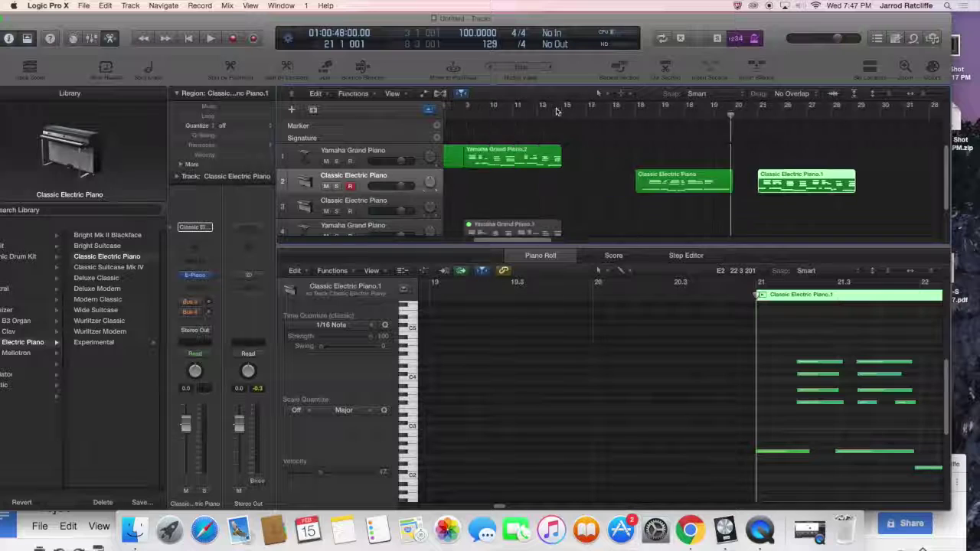
scroll(556, 111, "left", 3)
left_click_drag(544, 107, 443, 107)
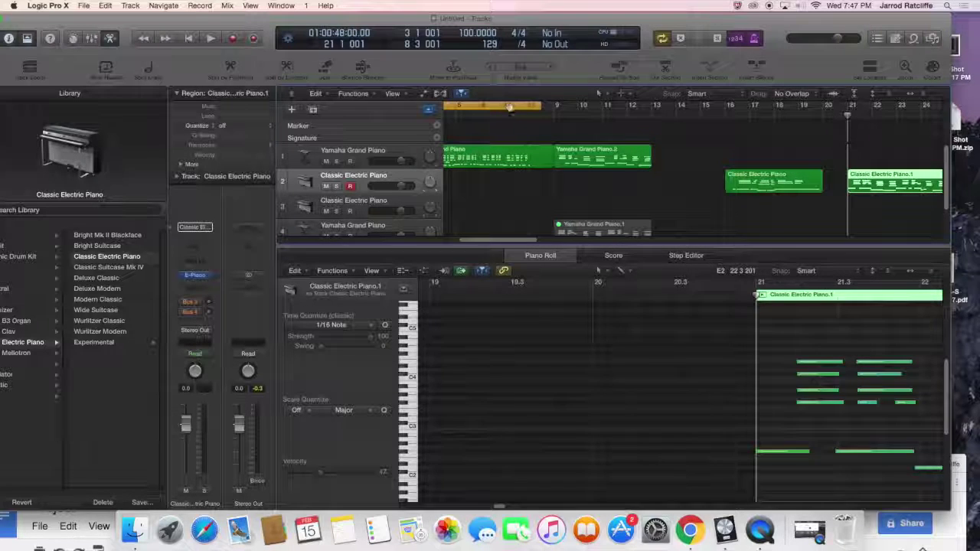
left_click_drag(509, 107, 894, 115)
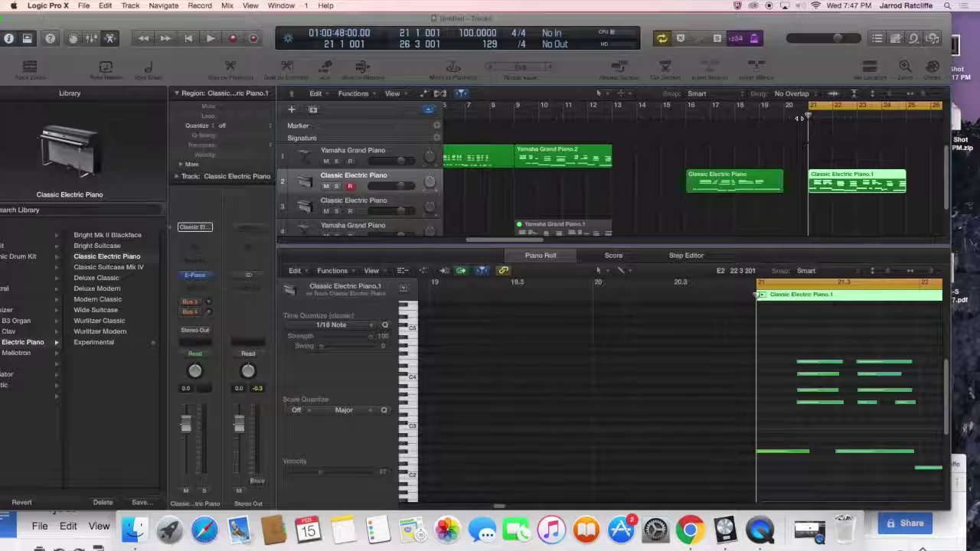
key("space")
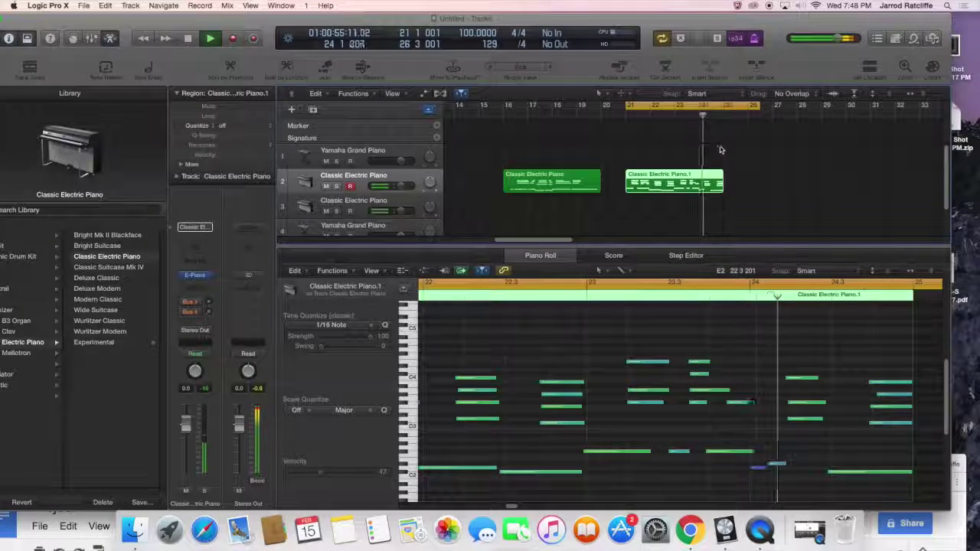
key("space")
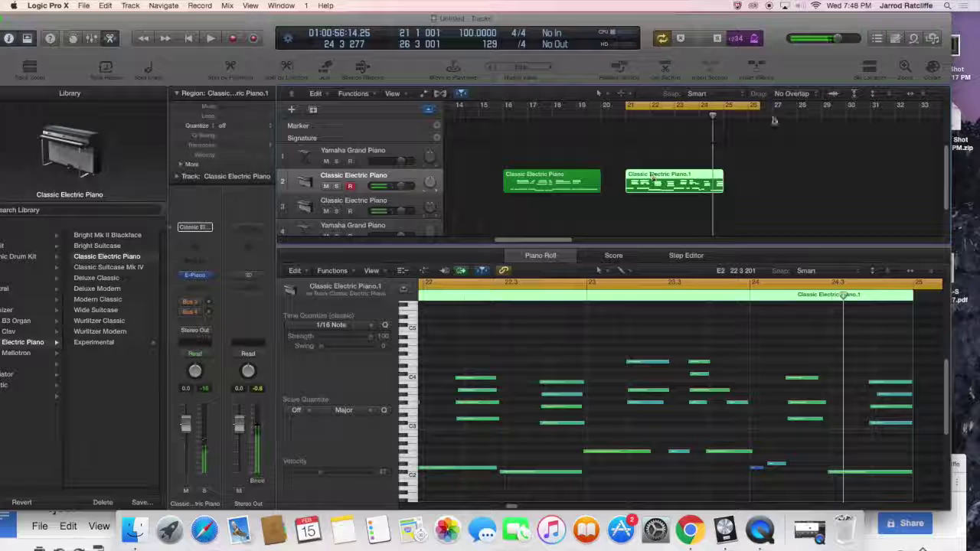
left_click_drag(760, 105, 728, 105)
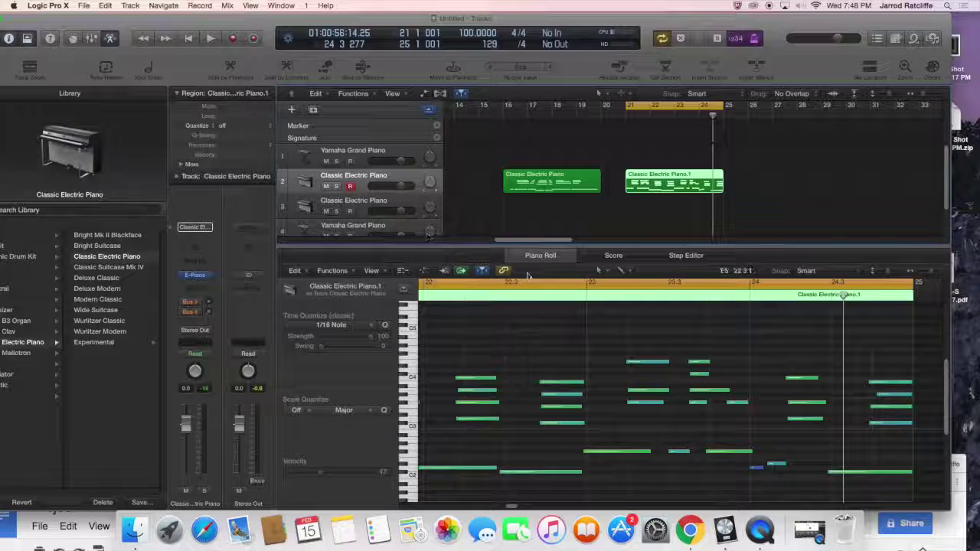
- View the second Classic Electric Piano region as notation in the Score editor and compare it with the Piano Roll
key("n")
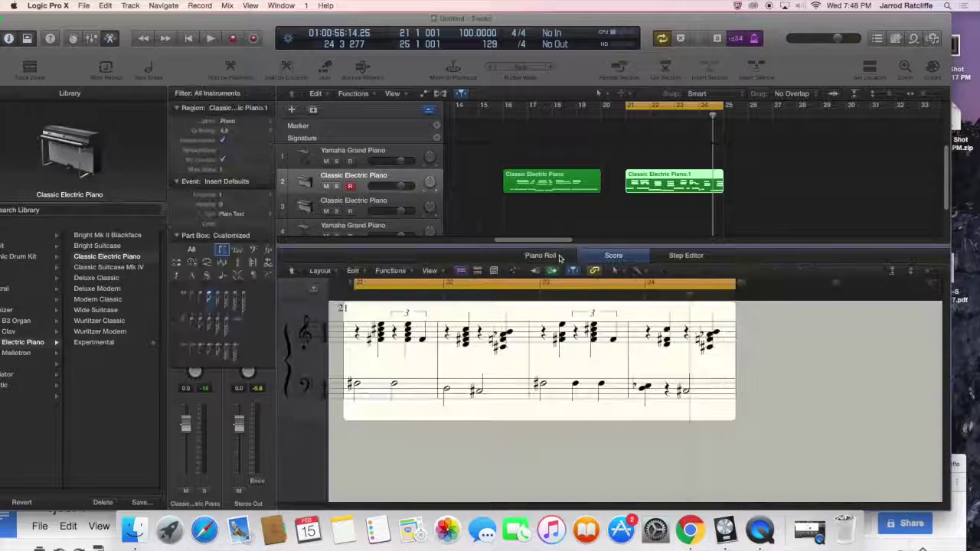
left_click(560, 258)
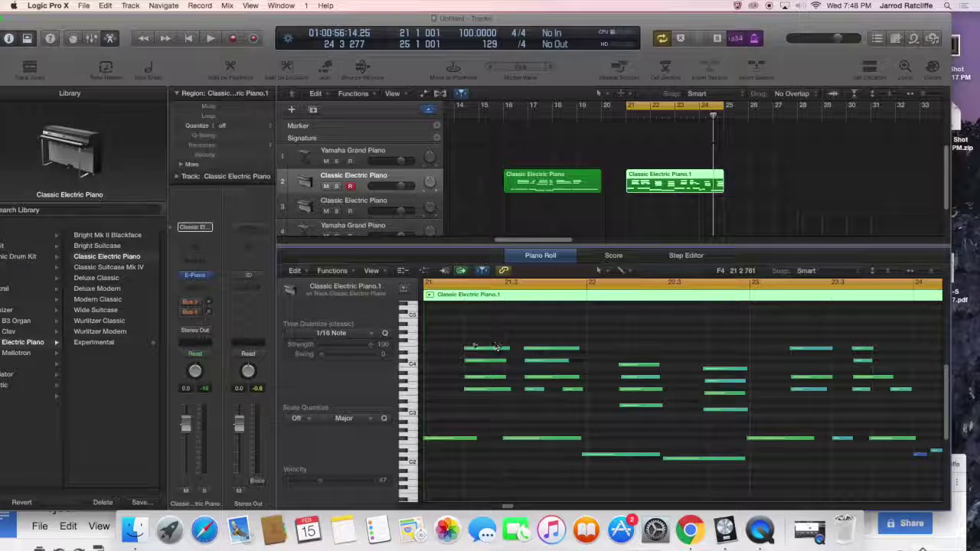
scroll(460, 333, "left", 3)
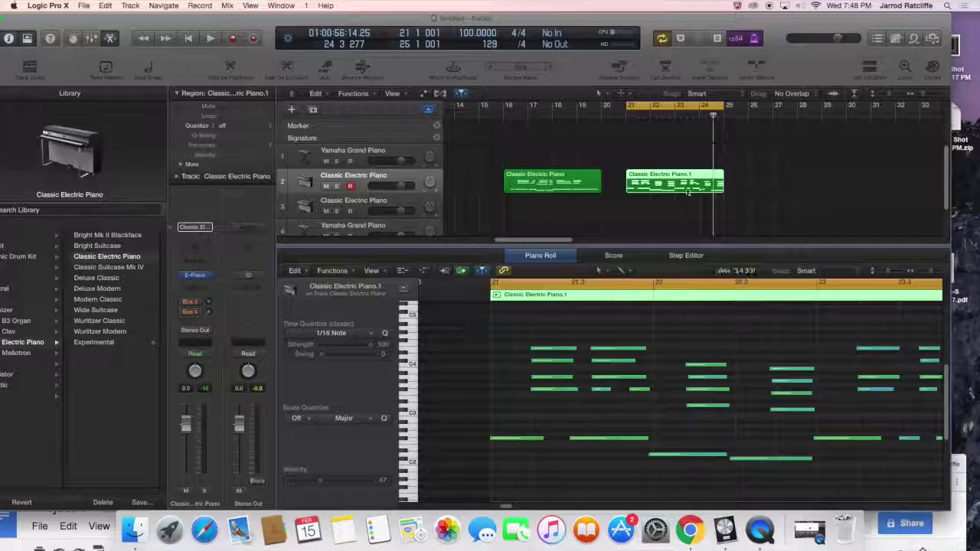
scroll(613, 367, "right", 3)
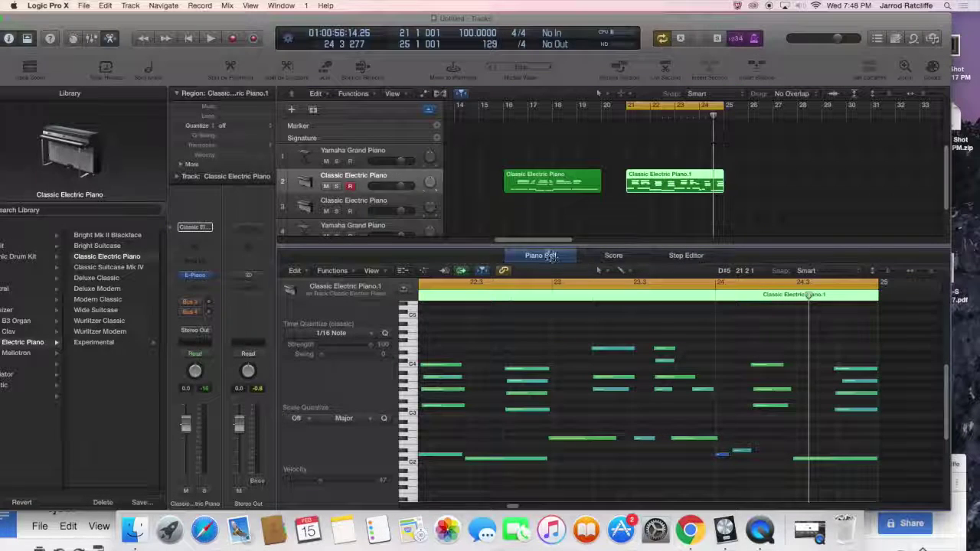
left_click(613, 255)
left_click(541, 254)
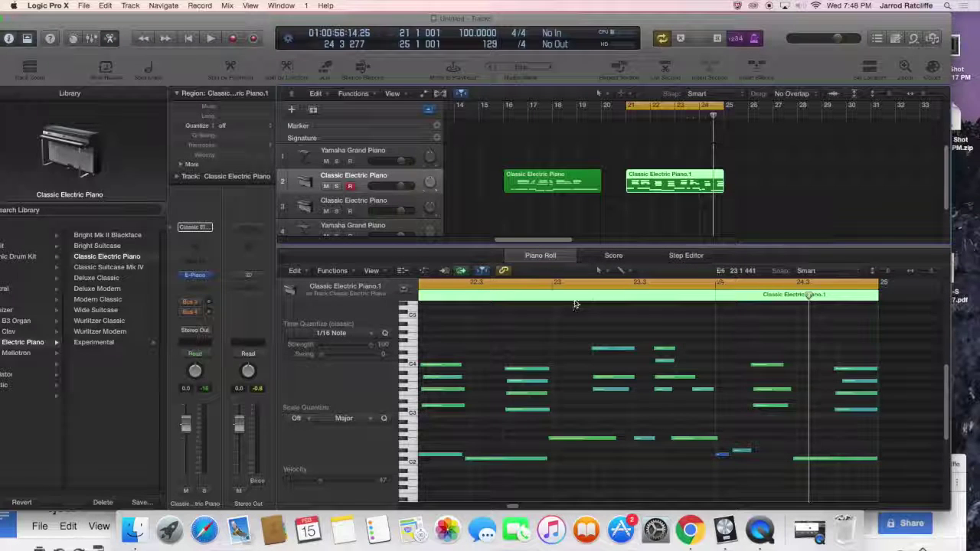
- Play back the cycle range from bar 21 through bar 22 and stop
scroll(589, 326, "left", 5)
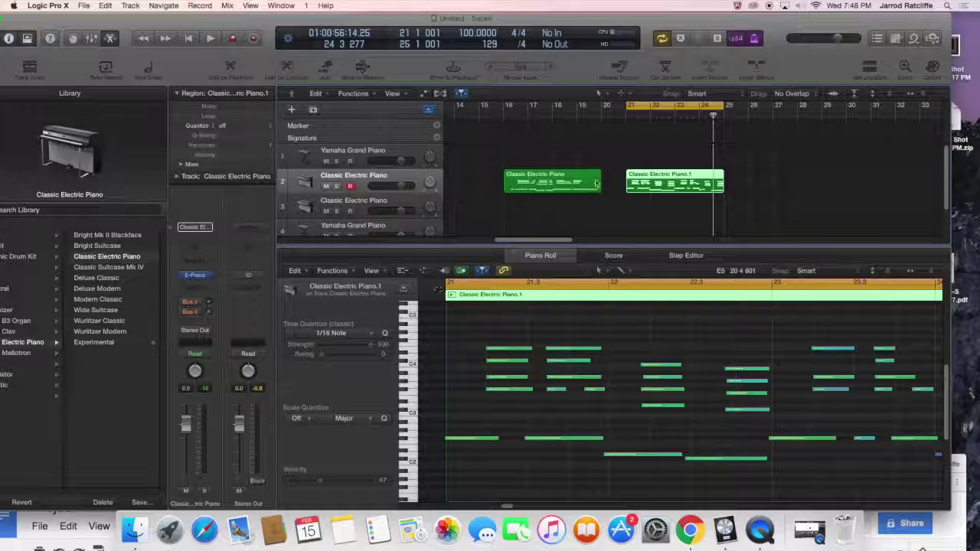
double_click(628, 121)
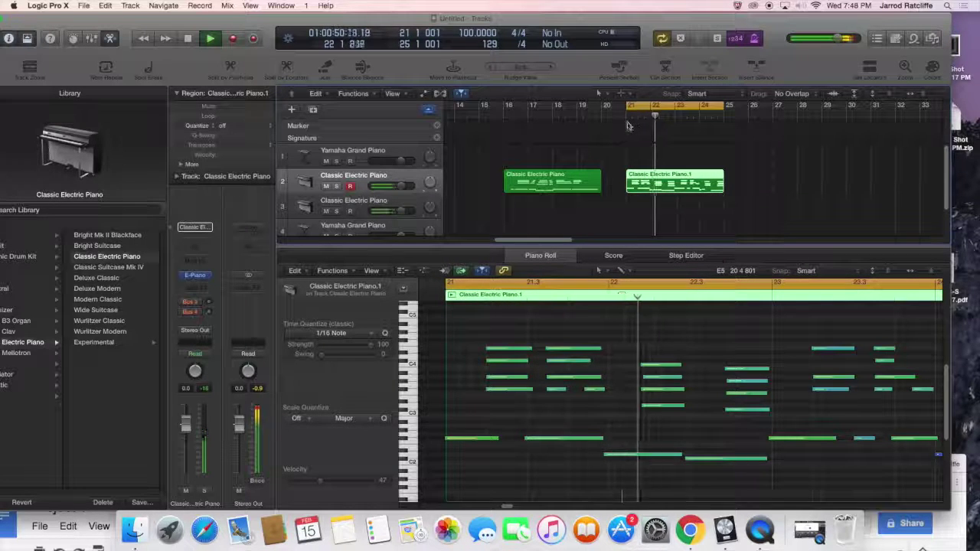
key("space")
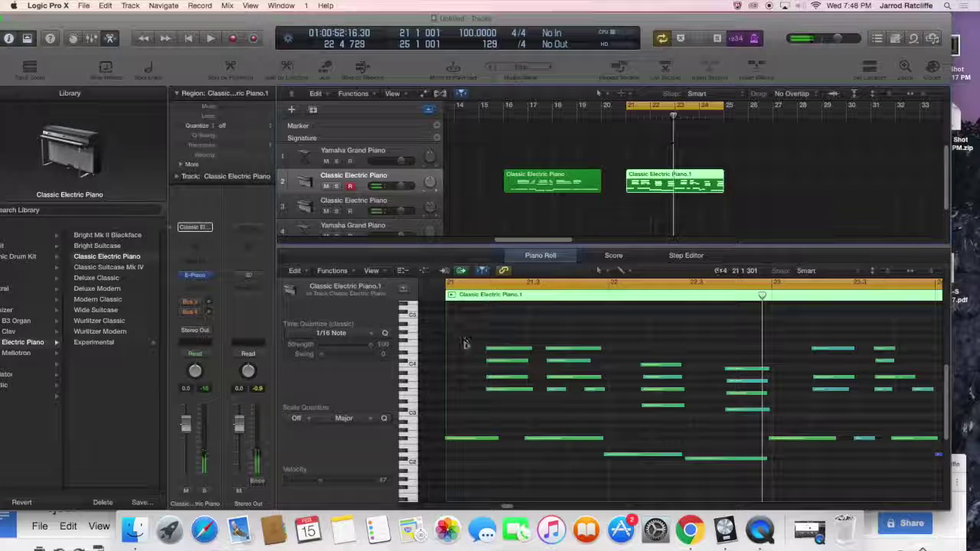
- Select all the notes in bars 21 and 22 in the Piano Roll and show the MIDI Draw area
left_click_drag(460, 332, 752, 487)
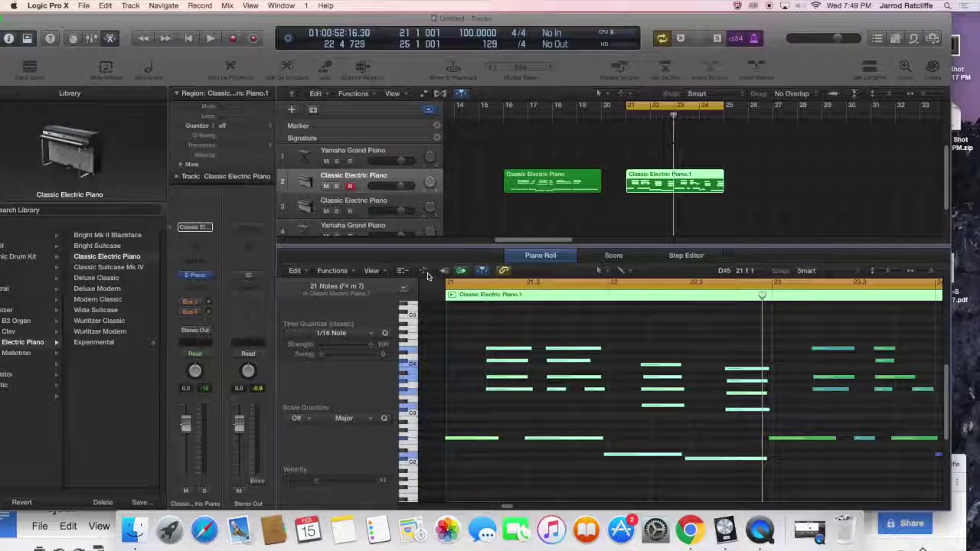
left_click(425, 272)
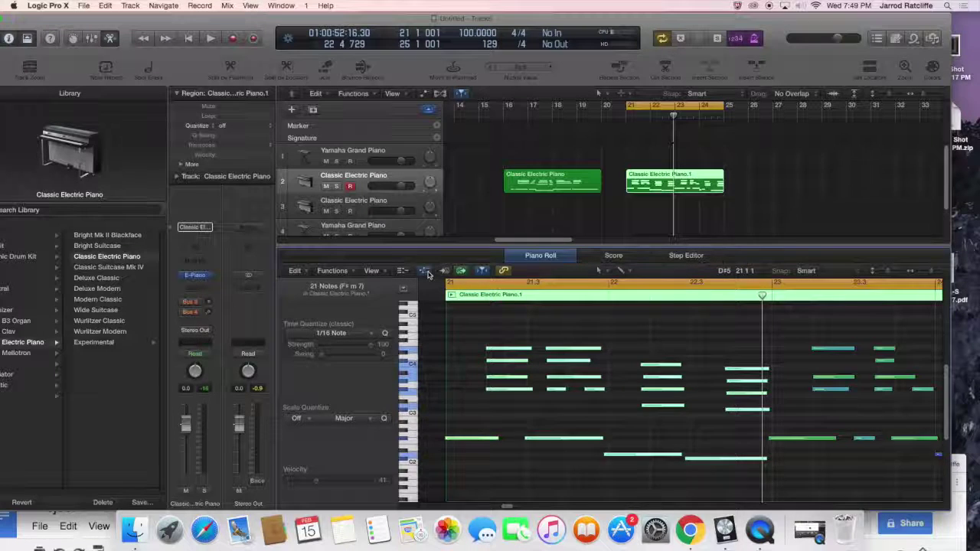
scroll(566, 448, "up", 3)
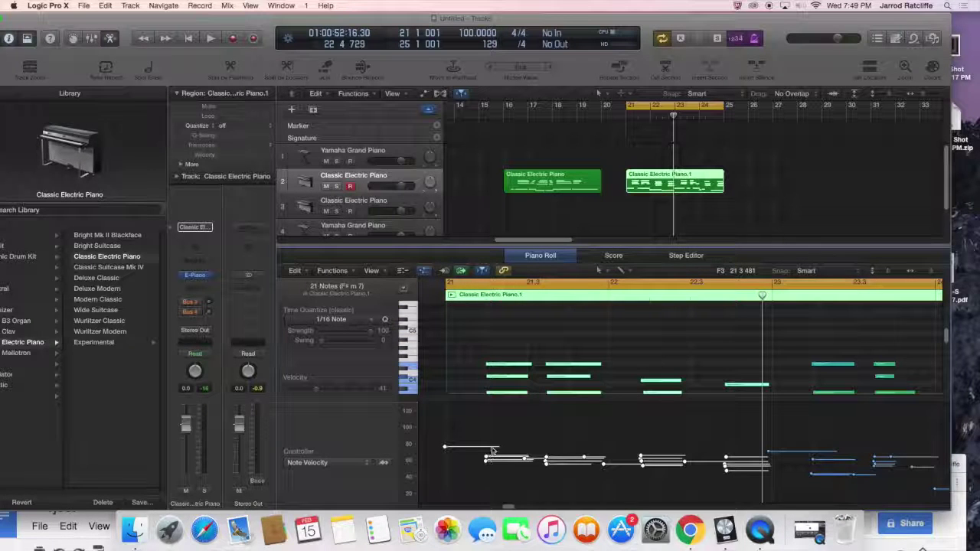
- Review the available MIDI Draw controllers, keep Note Velocity, and deselect the notes
left_click(329, 462)
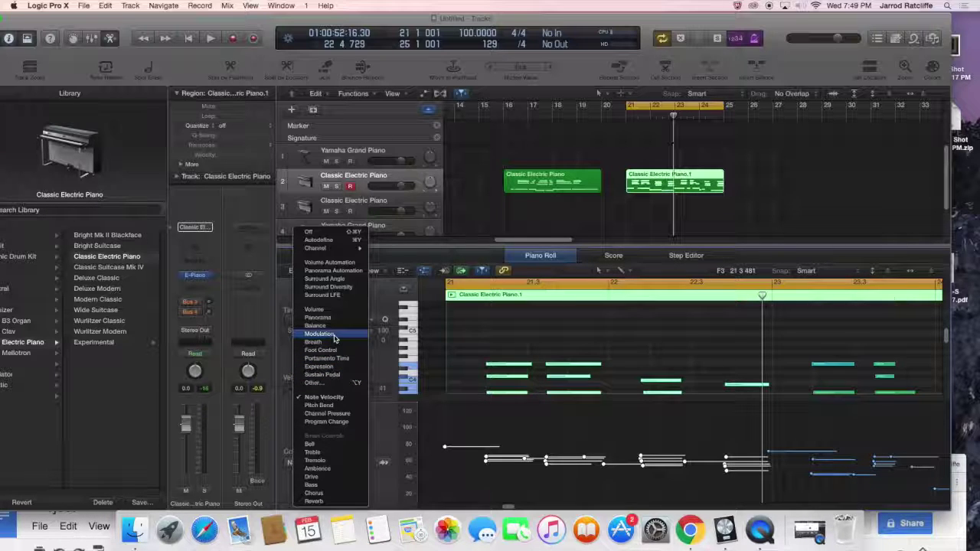
left_click(509, 438)
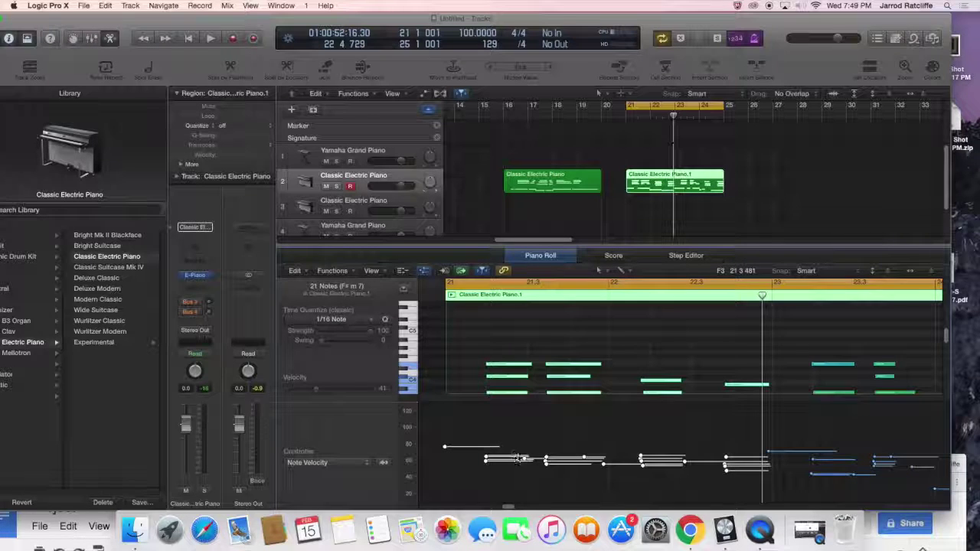
left_click(464, 430)
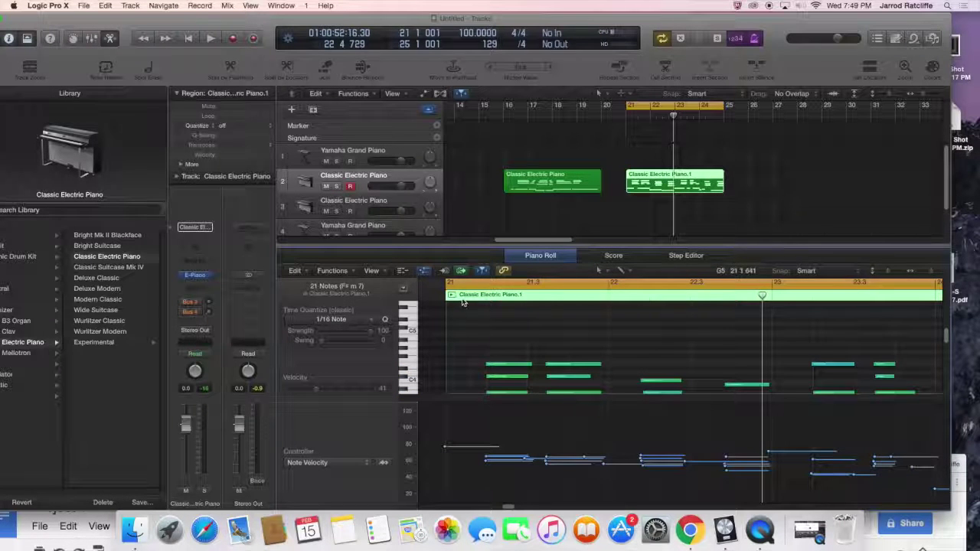
- Play back the cycle range from bar 21 while enlarging the Piano Roll editor over the Tracks area, and stop playback
key("space")
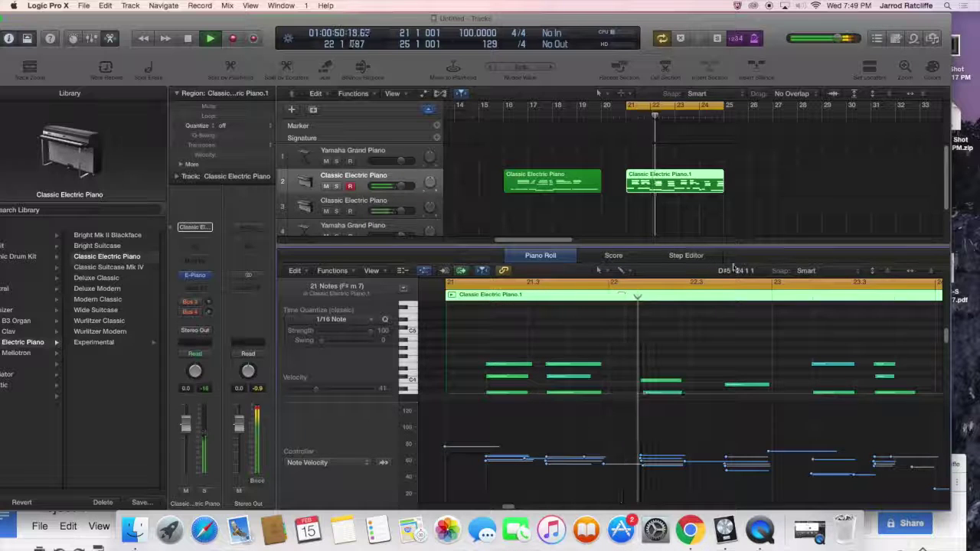
left_click_drag(677, 247, 689, 132)
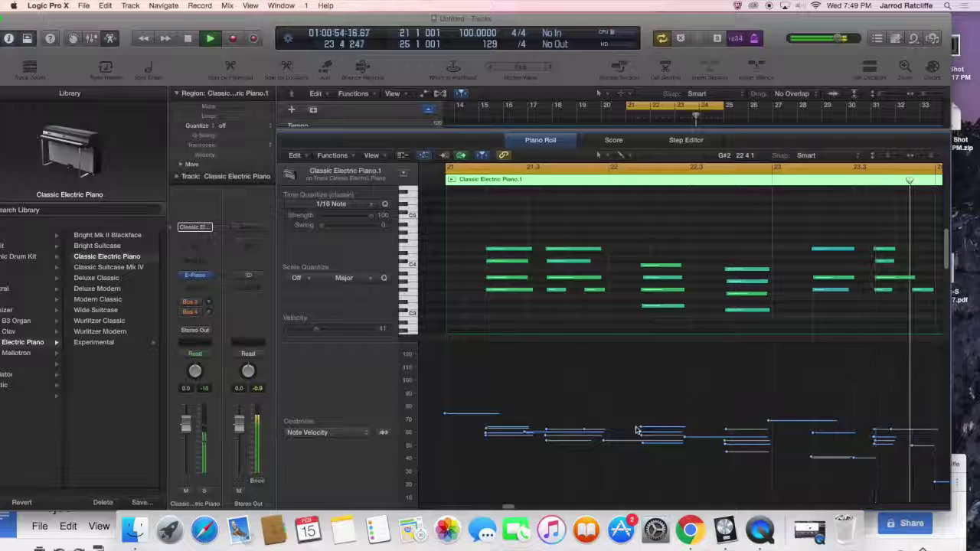
scroll(536, 451, "left", 5)
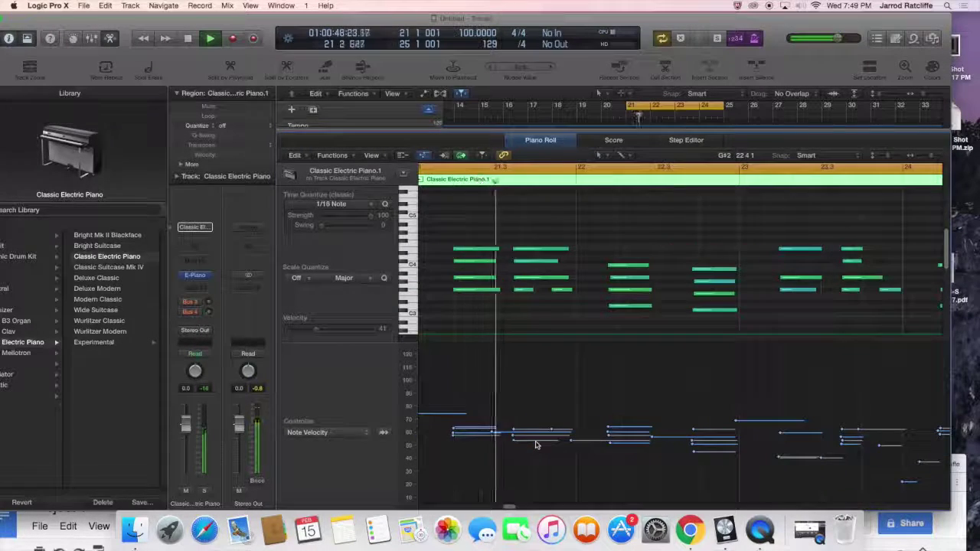
scroll(545, 444, "left", 3)
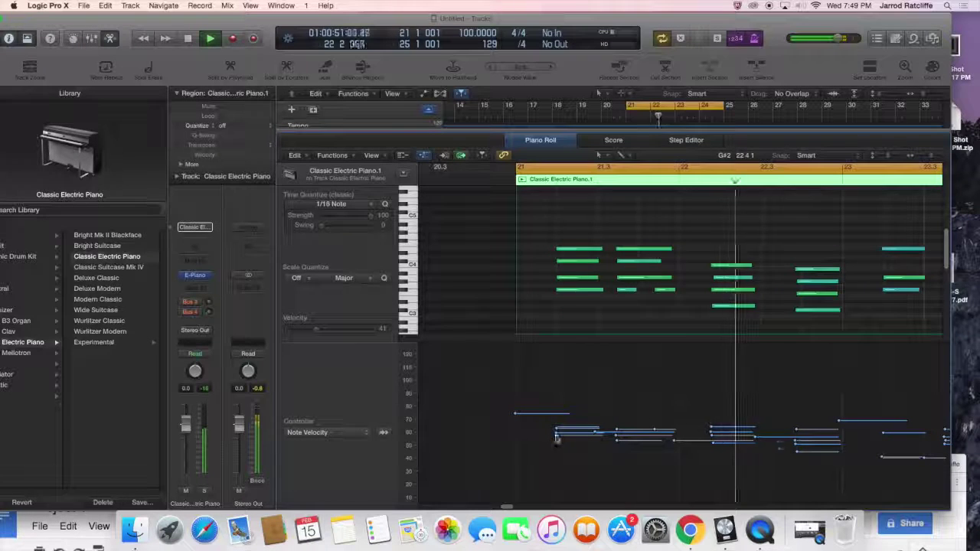
key("space")
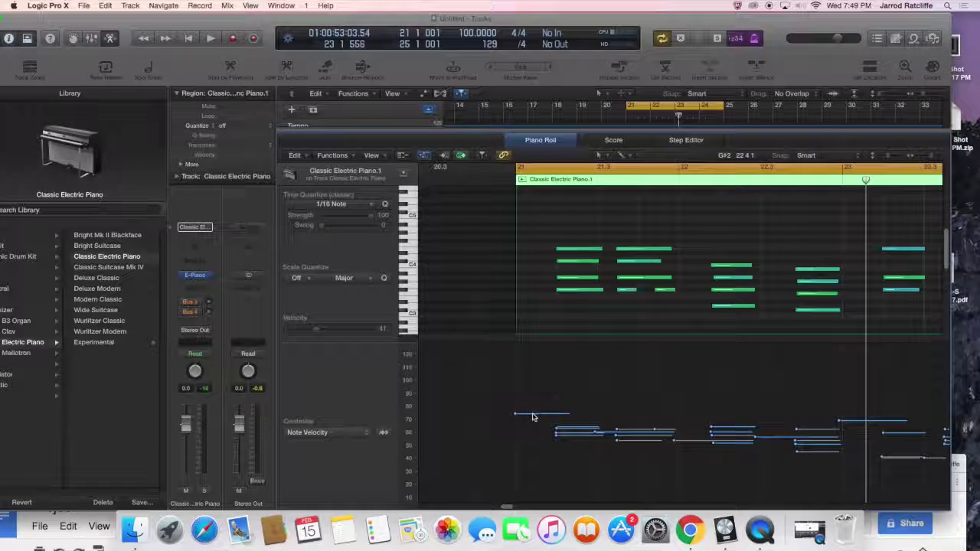
- Zoom out horizontally in the Tracks area and the Piano Roll to fit the whole bar 21 to 25 region in the editor
left_click(532, 414)
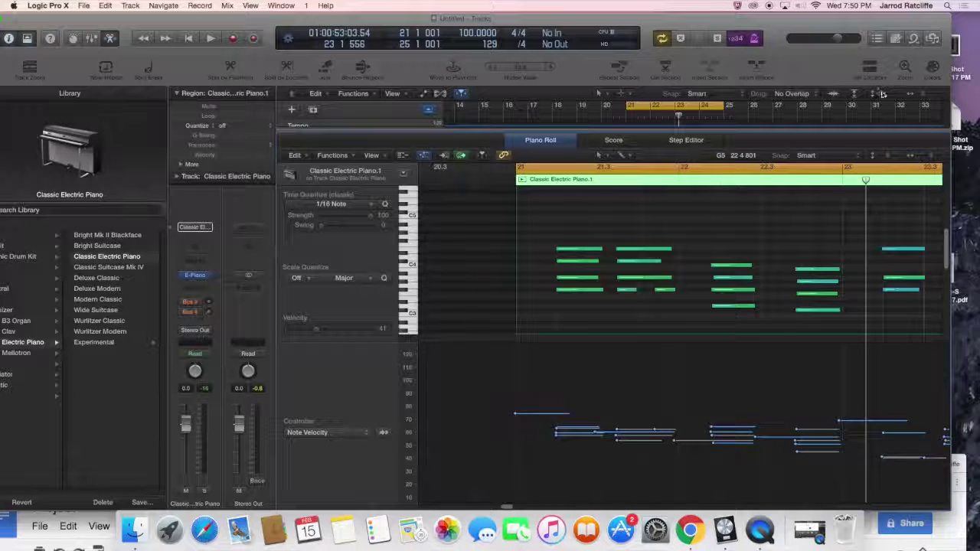
left_click(921, 96)
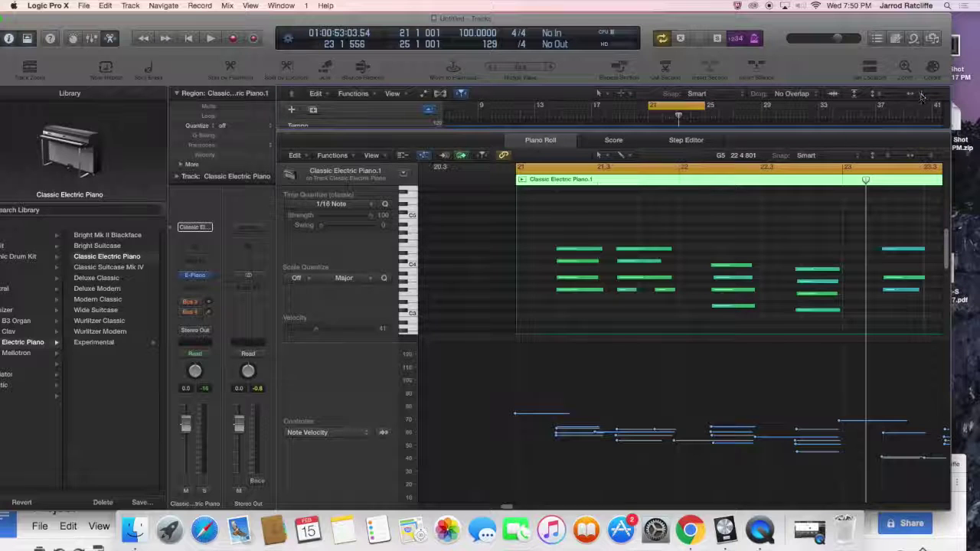
left_click_drag(932, 158, 927, 158)
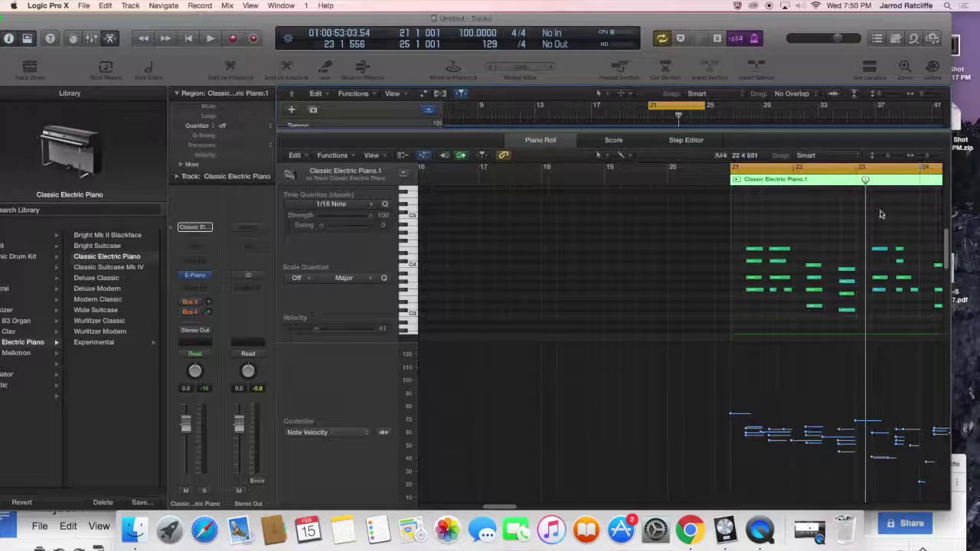
scroll(879, 212, "right", 5)
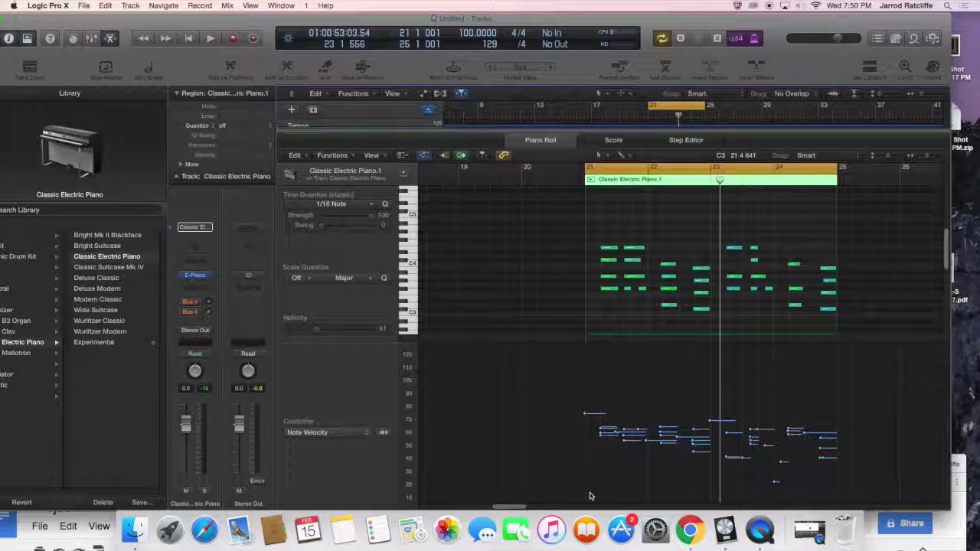
- Try a rising velocity ramp across the notes in bars 21 to 24 by playing back the cycle range, and undo it
left_click_drag(588, 492, 846, 347)
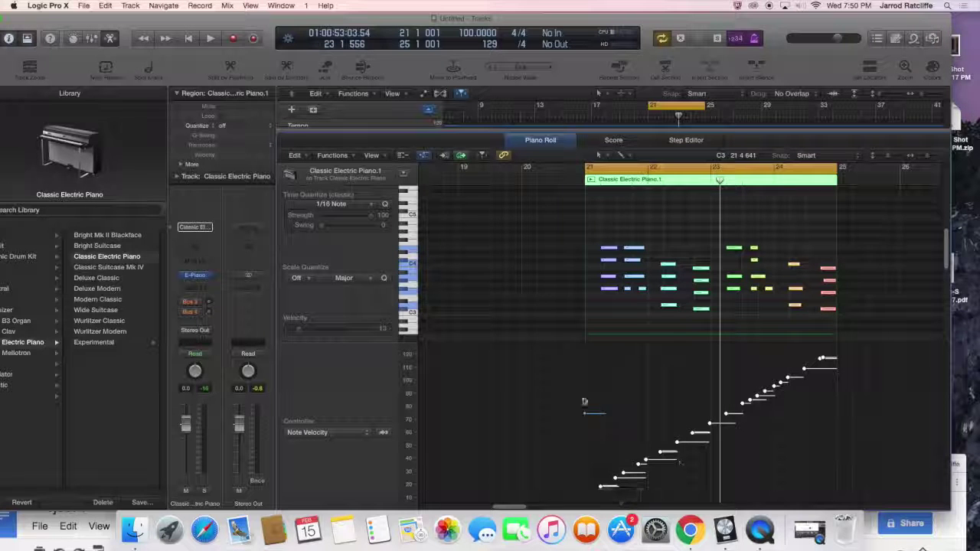
left_click(589, 167)
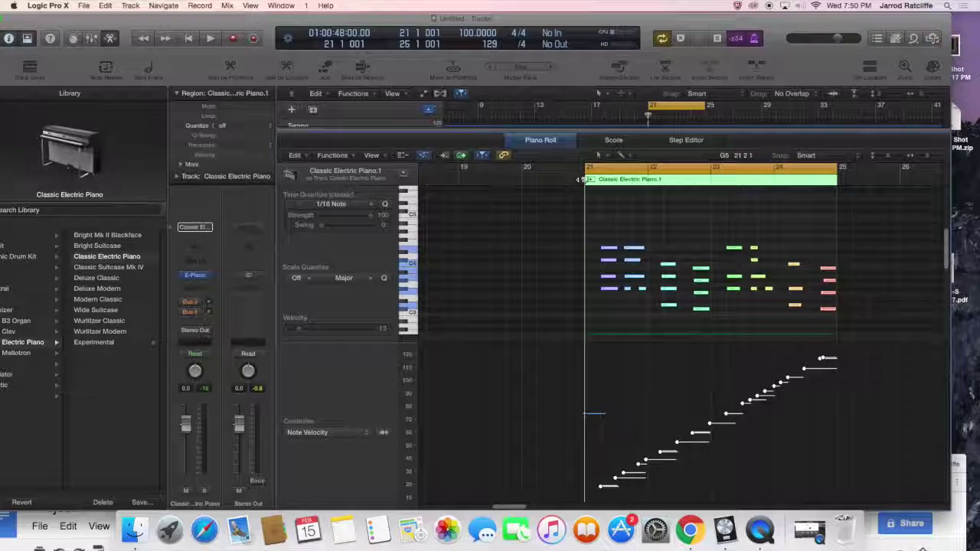
key("space")
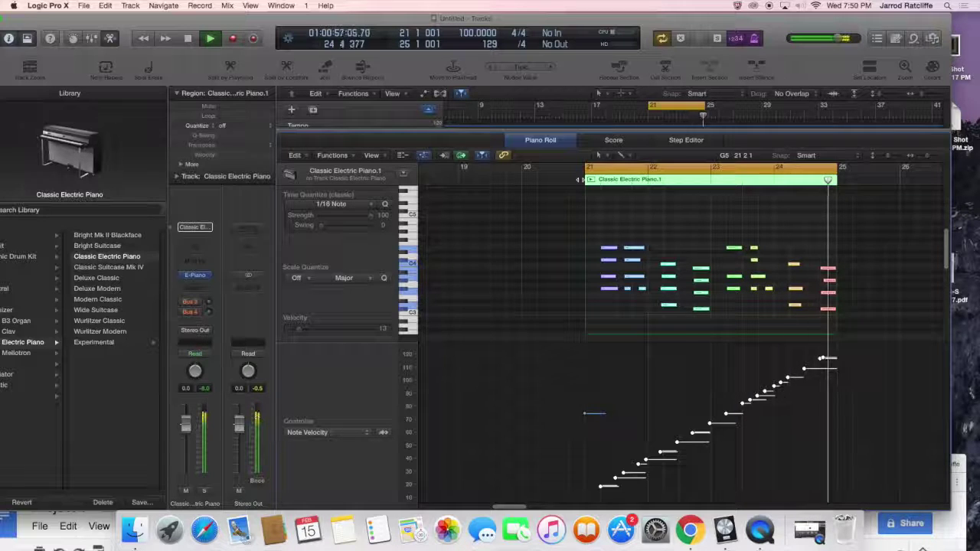
key("space")
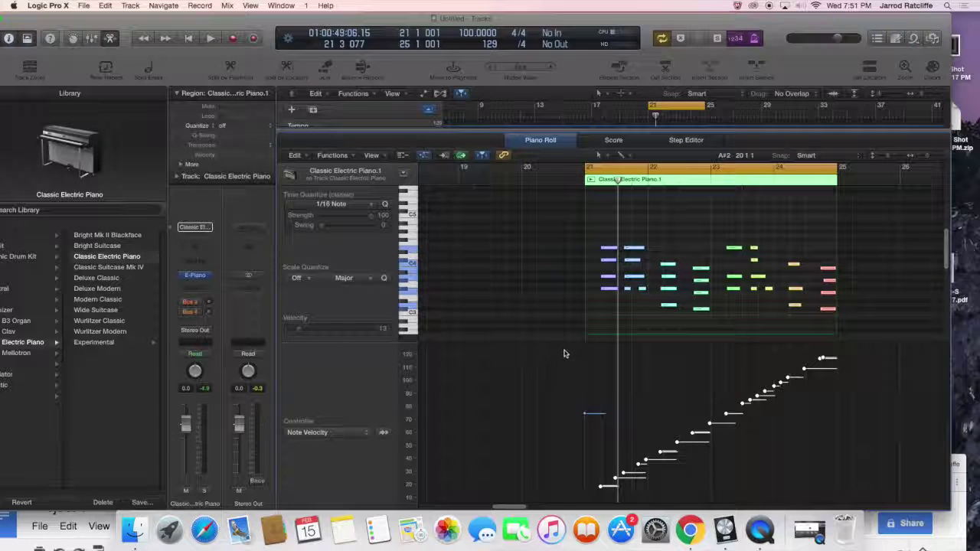
key("super+z")
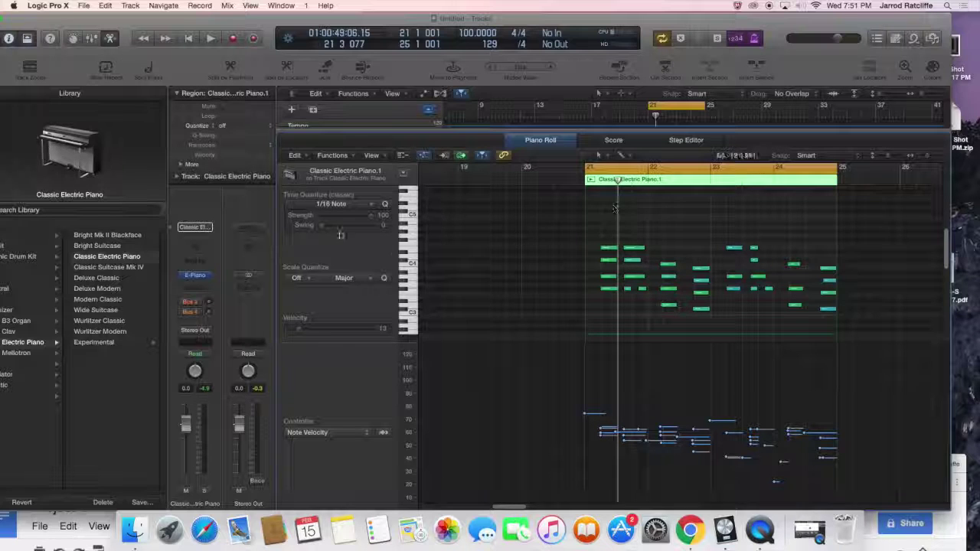
- Set the MIDI Draw controller to Pitch Bend and select the notes of the chords in bar 21
left_click(423, 156)
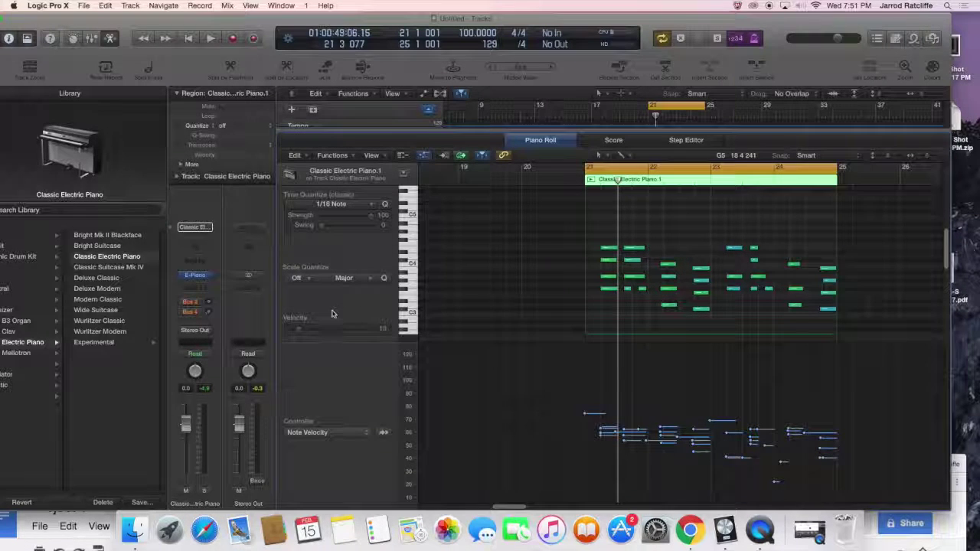
left_click(342, 433)
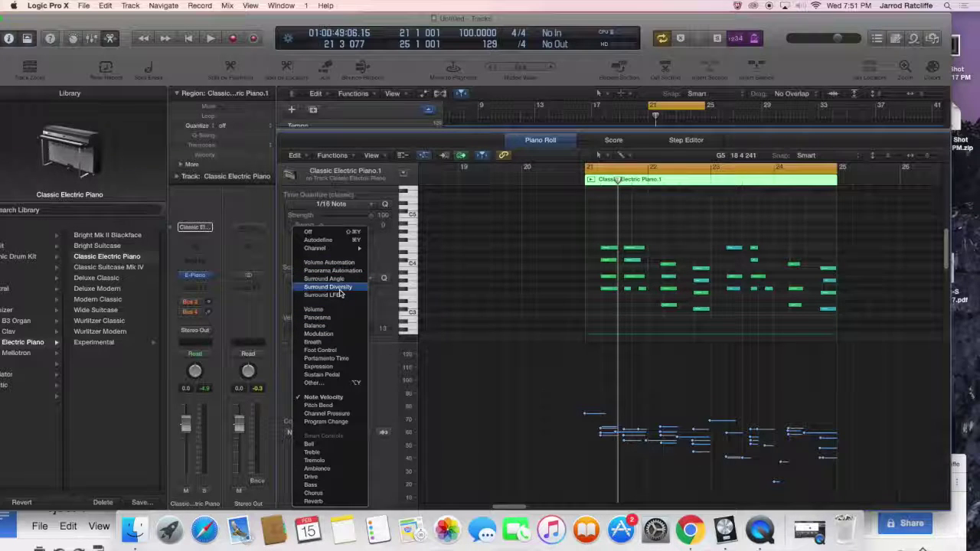
left_click(350, 405)
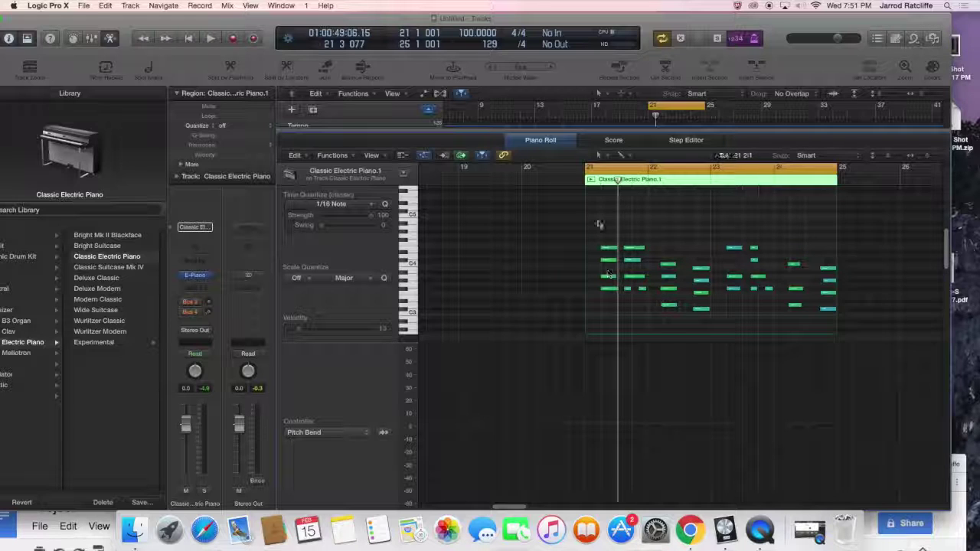
left_click_drag(596, 224, 645, 304)
left_click(349, 432)
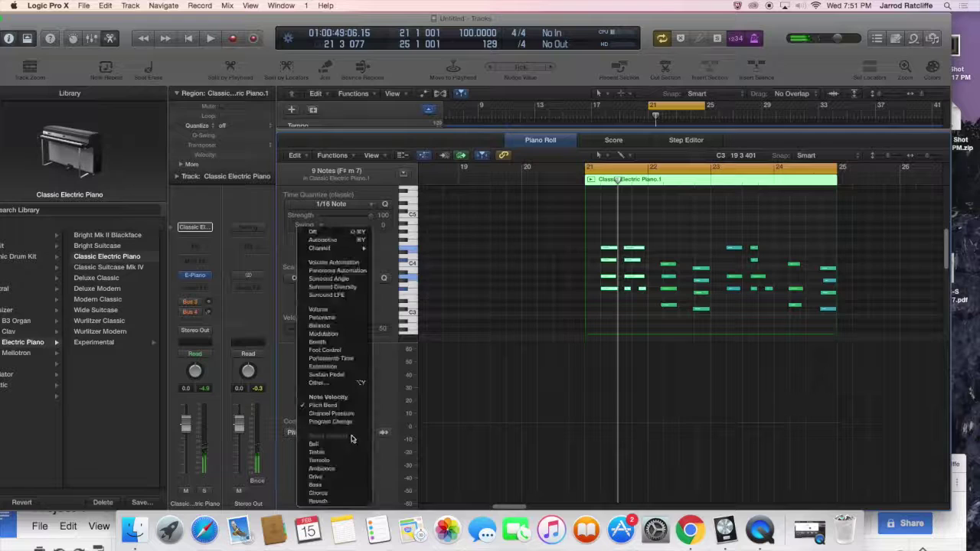
left_click(322, 404)
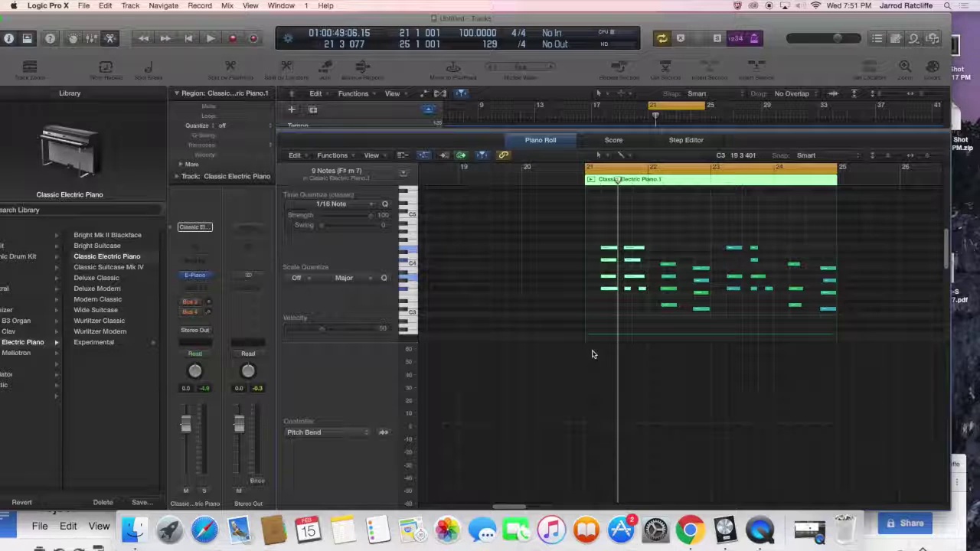
- Try drawing a pitch bend ramp in bar 21 that rises from about -2 to 31, and delete its control points
left_click_drag(593, 355, 590, 387)
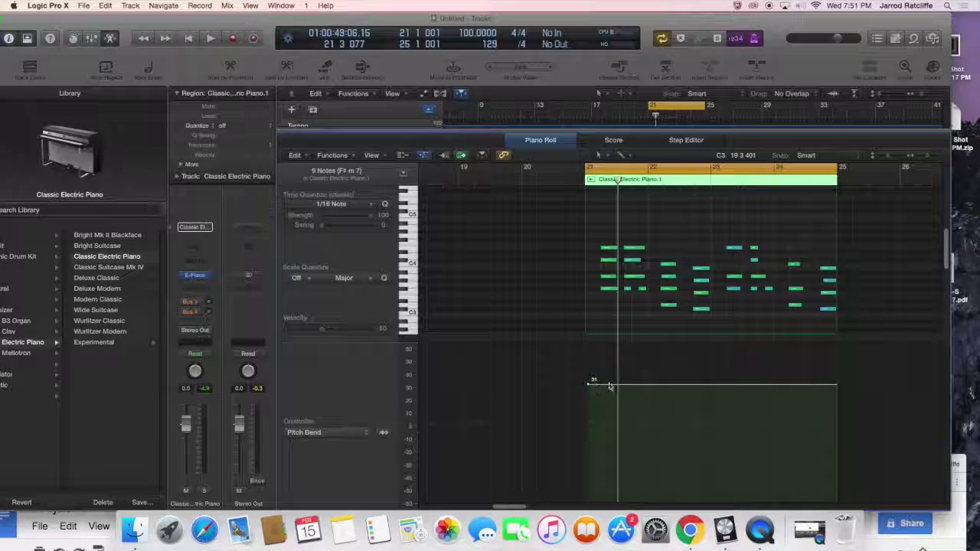
left_click(621, 385)
left_click_drag(593, 383, 589, 426)
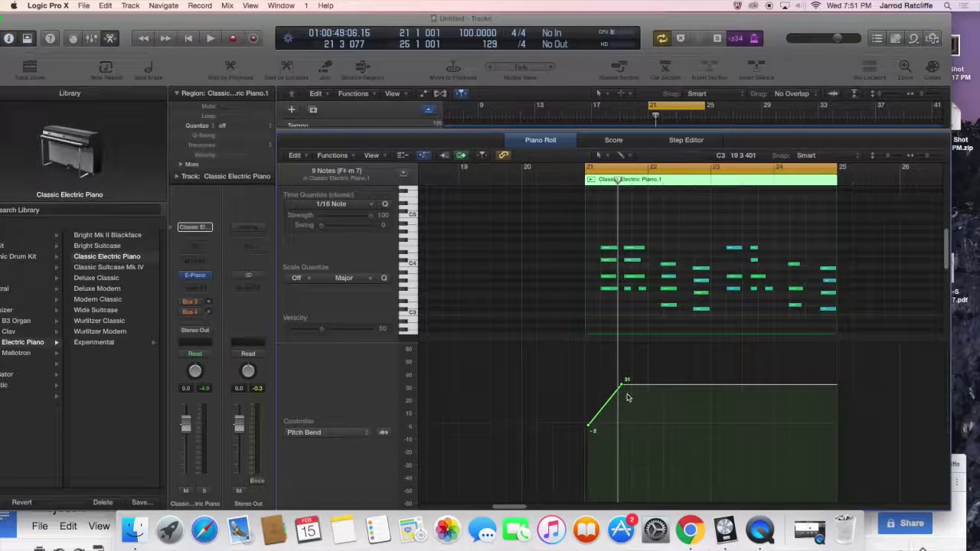
left_click(624, 386)
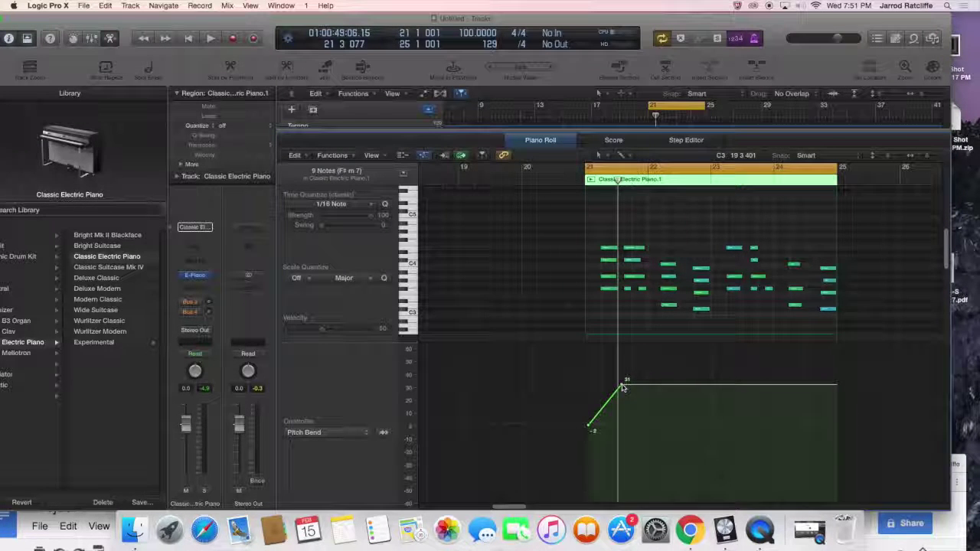
mouse_move(589, 425)
left_mouse_down()
mouse_move(588, 482)
mouse_move(588, 423)
left_mouse_up()
left_click_drag(622, 382, 588, 368)
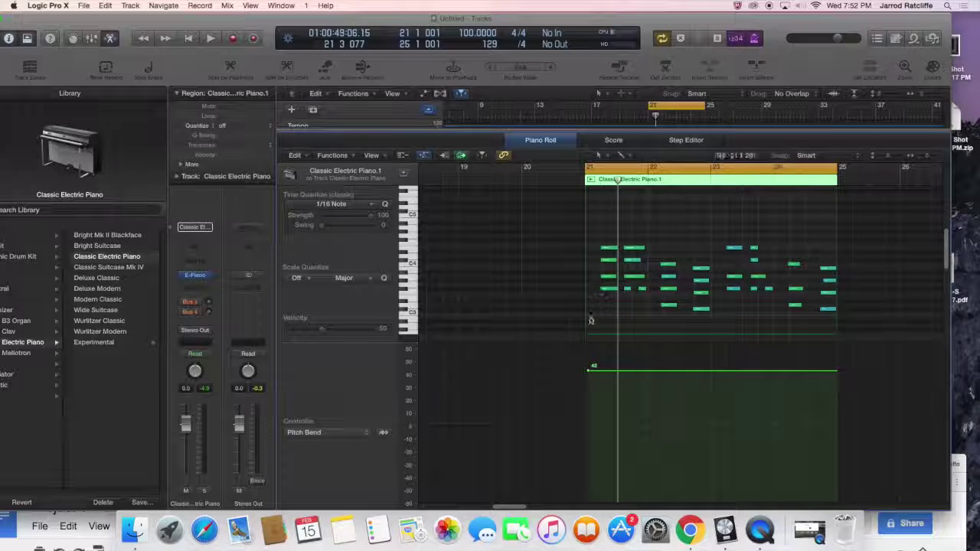
double_click(589, 369)
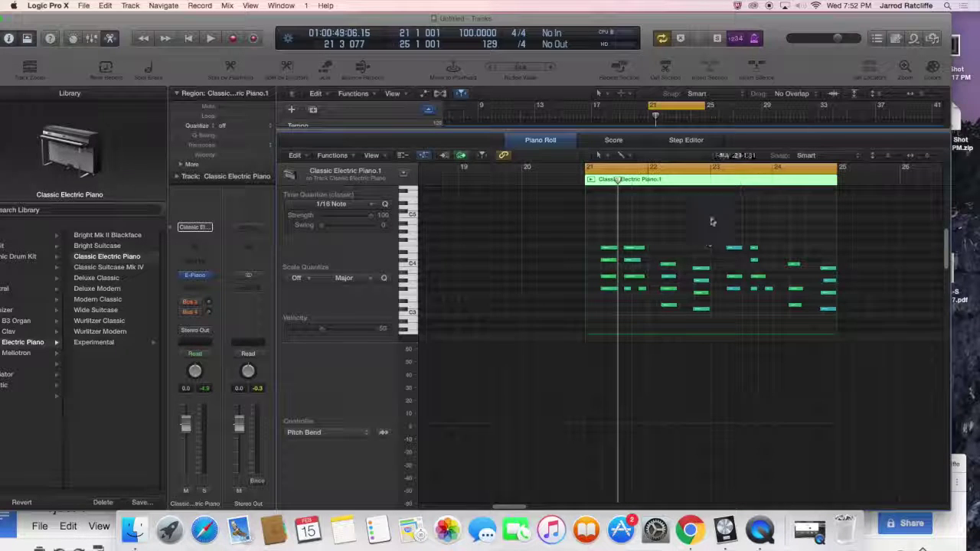
- Play back the electric piano region from bar 23 and stop playback at the end of bar 24
left_click(710, 169)
key("space")
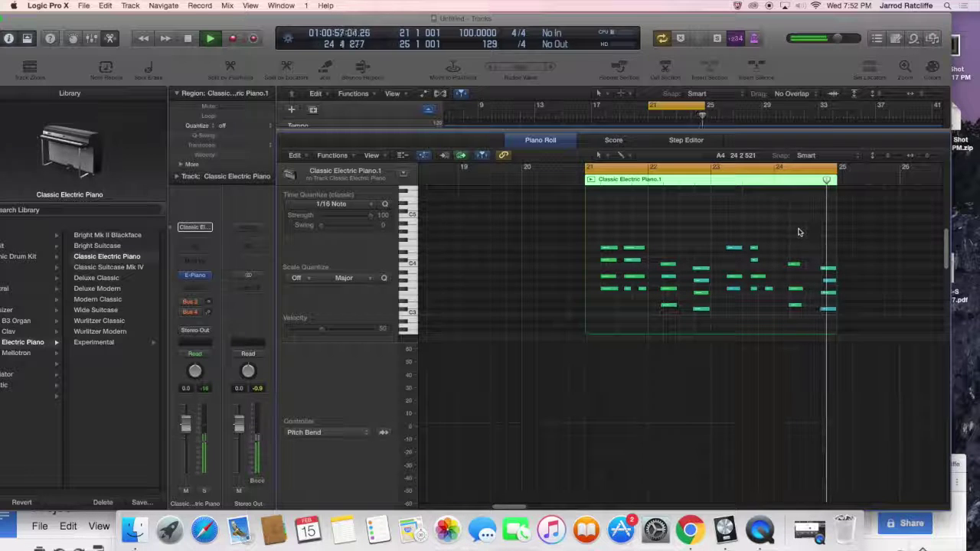
key("space")
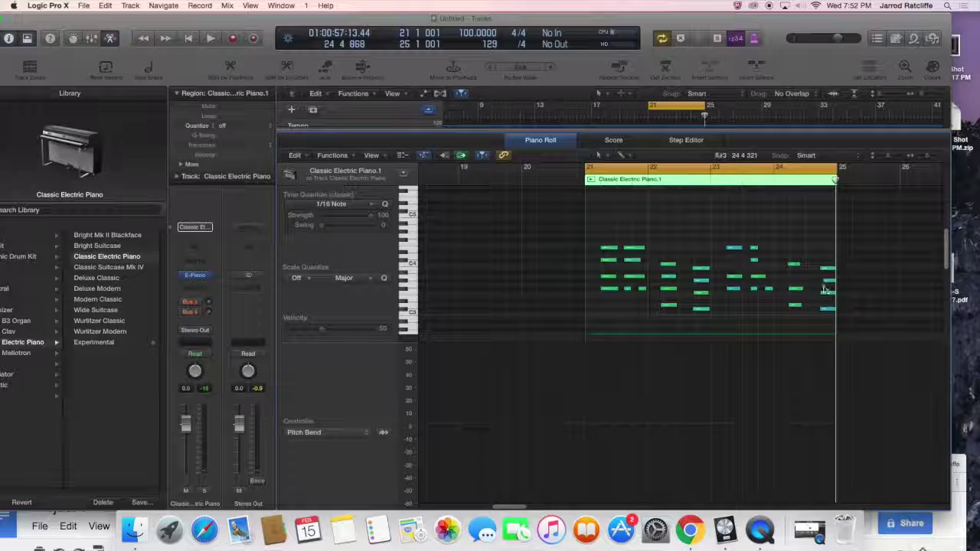
- Draw a falling pitch bend from about 0 to -30 over the last chord of bar 24, and play back the cycle range
left_click_drag(858, 257, 824, 319)
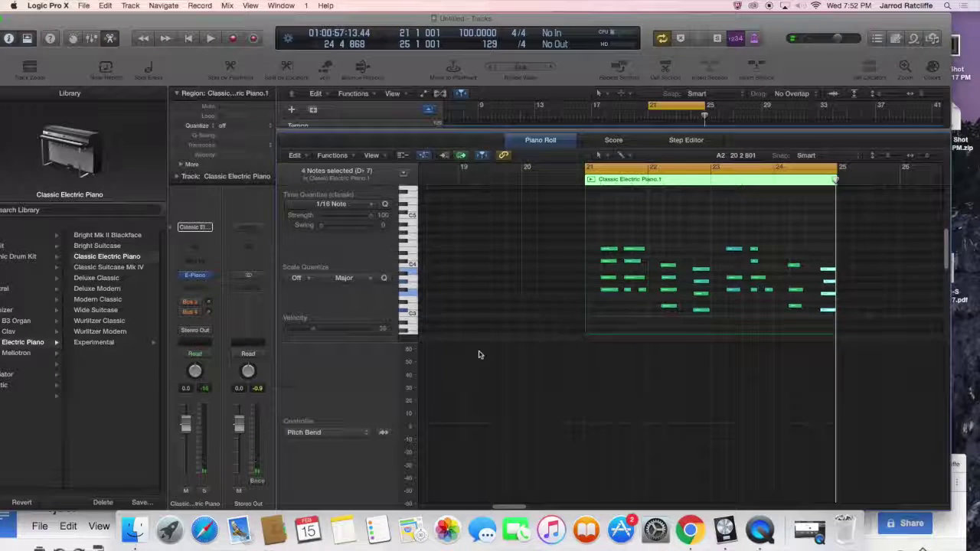
left_click(826, 398)
left_click_drag(832, 398, 827, 422)
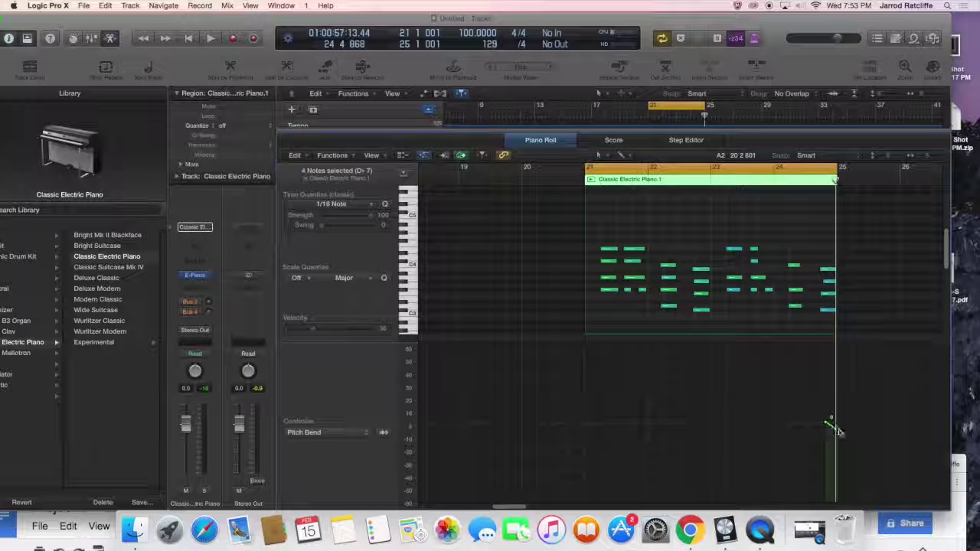
left_click_drag(832, 429, 834, 463)
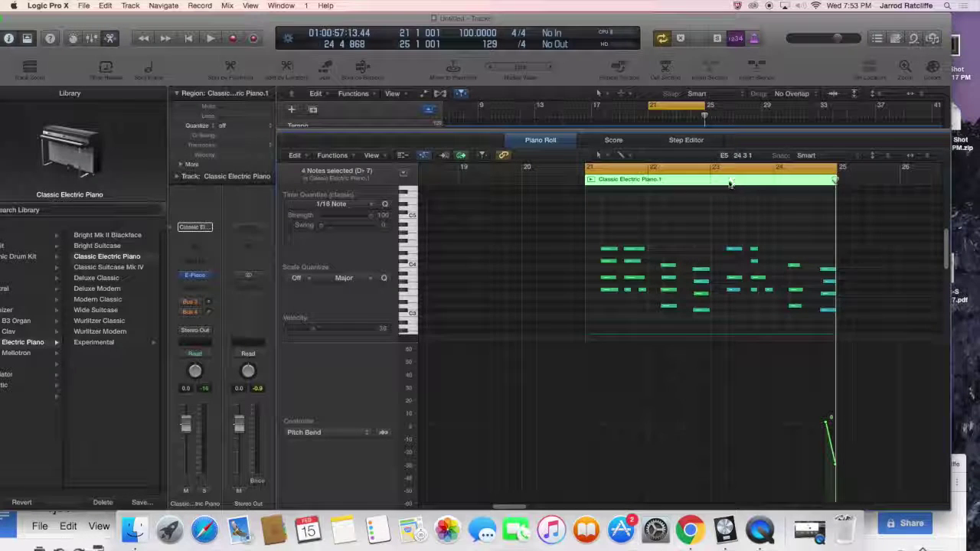
key("space")
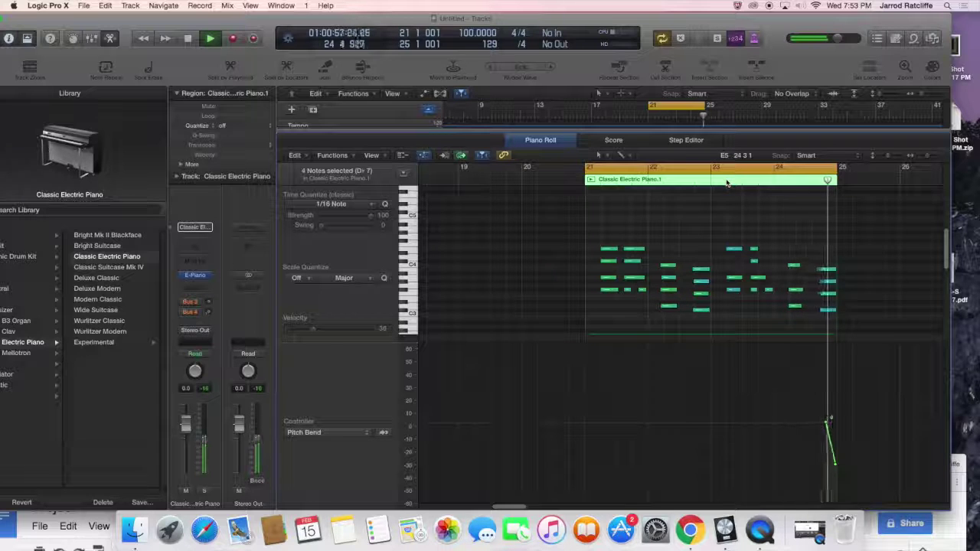
key("space")
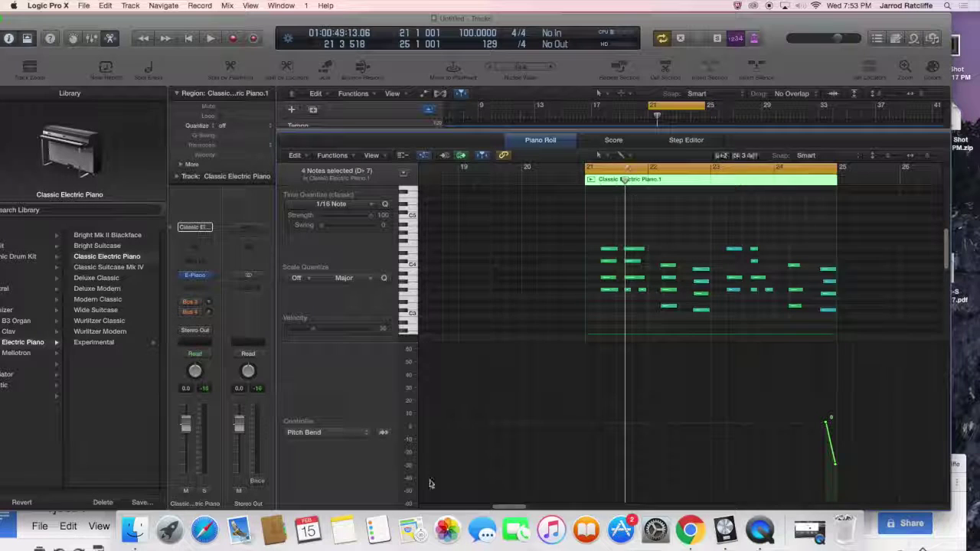
- Switch the MIDI Draw controller to Volume
scroll(536, 283, "up", 1)
left_click(353, 432)
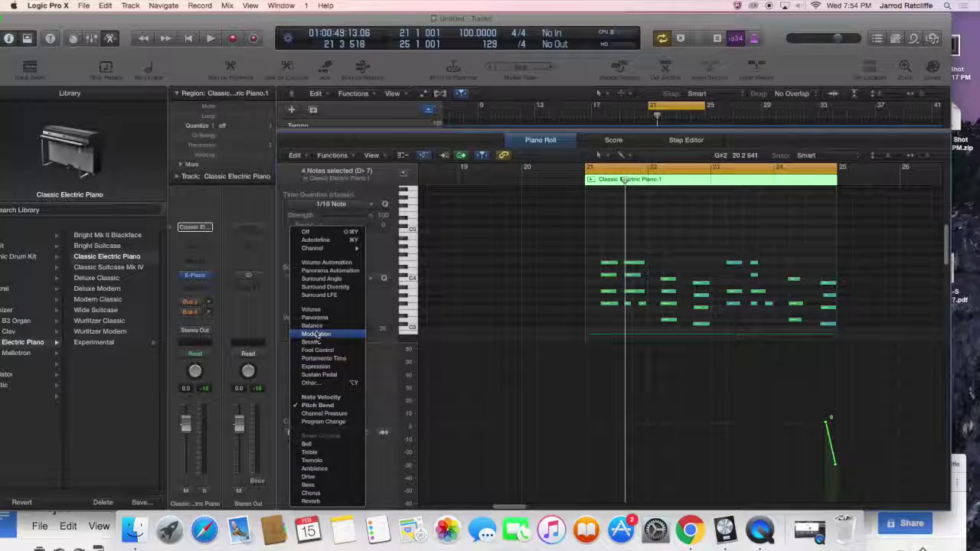
left_click(311, 309)
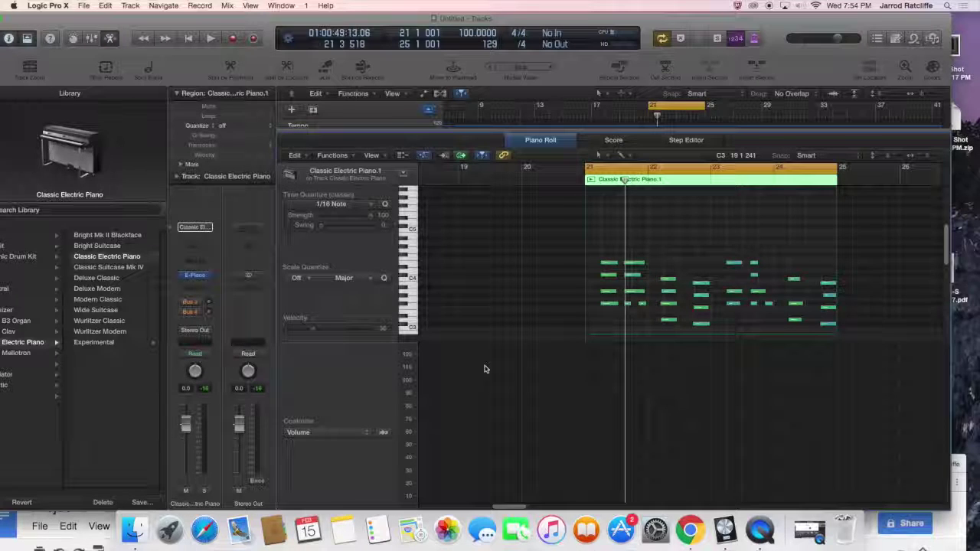
- Close the Piano Roll editor and reselect the Classic Electric Piano region at bar 21 in the Tracks area
left_click(578, 141)
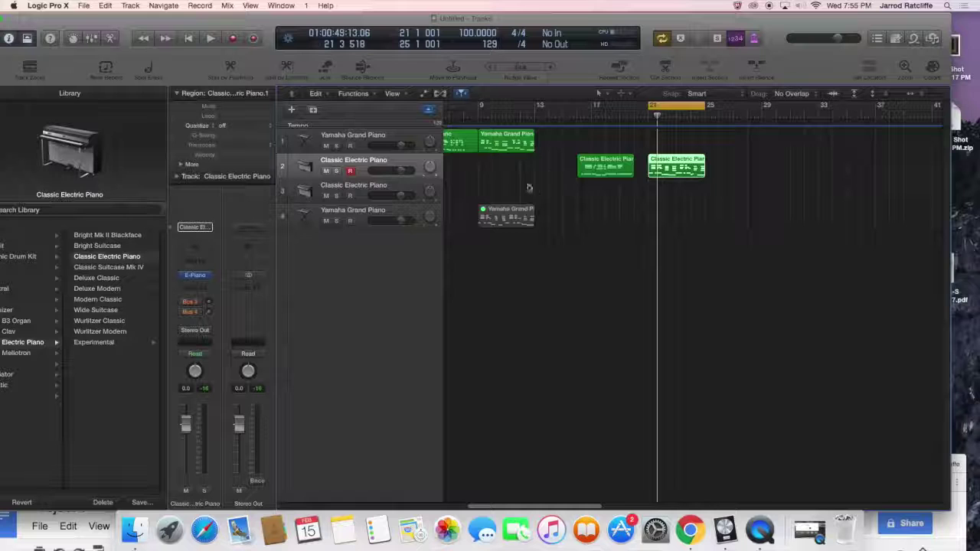
left_click(661, 216)
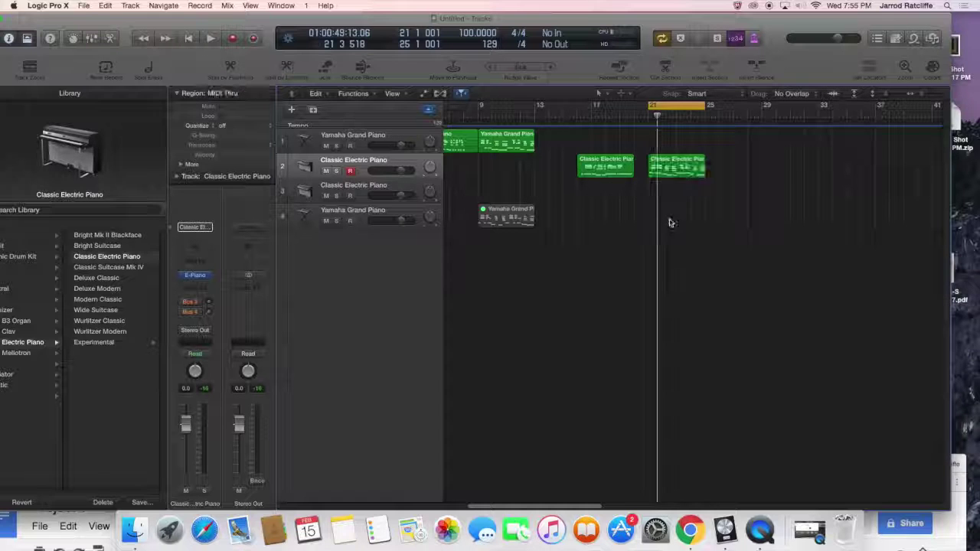
left_click(678, 169)
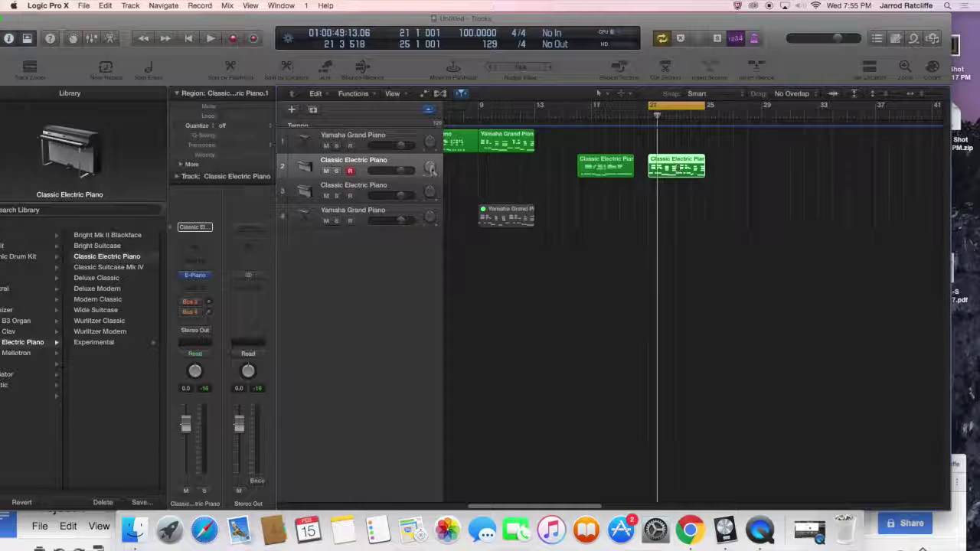
- Examine the track automation view and the editing, MIDI Transform and Snap options in the Tracks area, keeping Snap on Smart
left_click(359, 95)
left_click(439, 95)
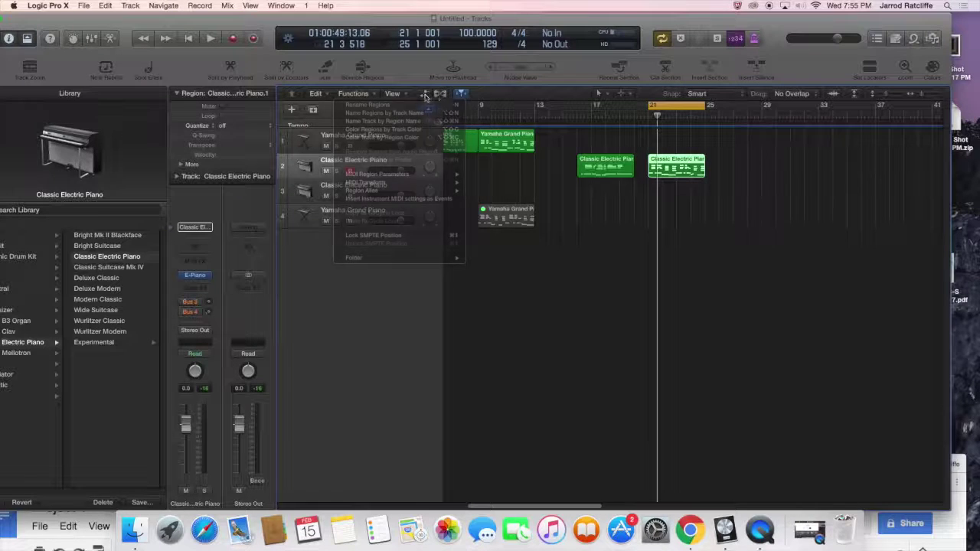
left_click(440, 95)
left_click(440, 95)
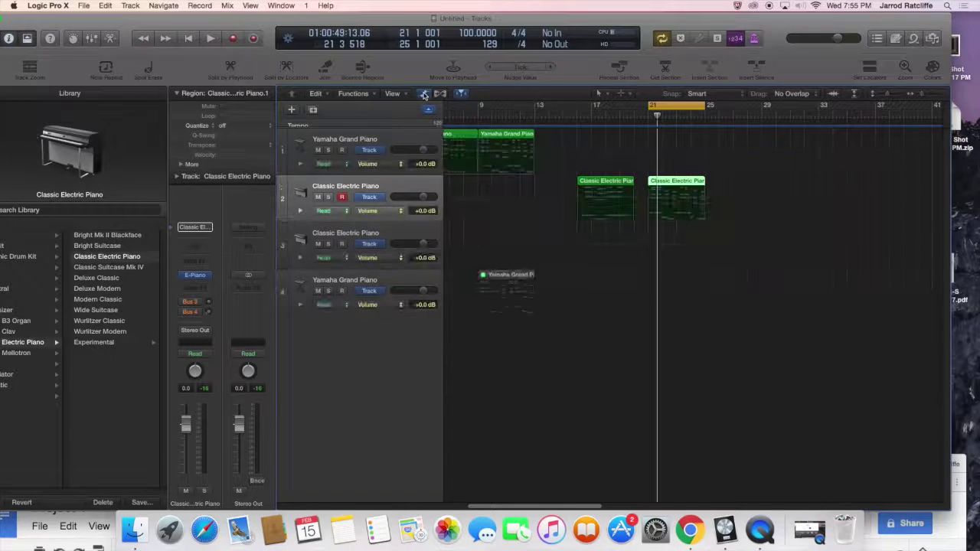
left_click(319, 95)
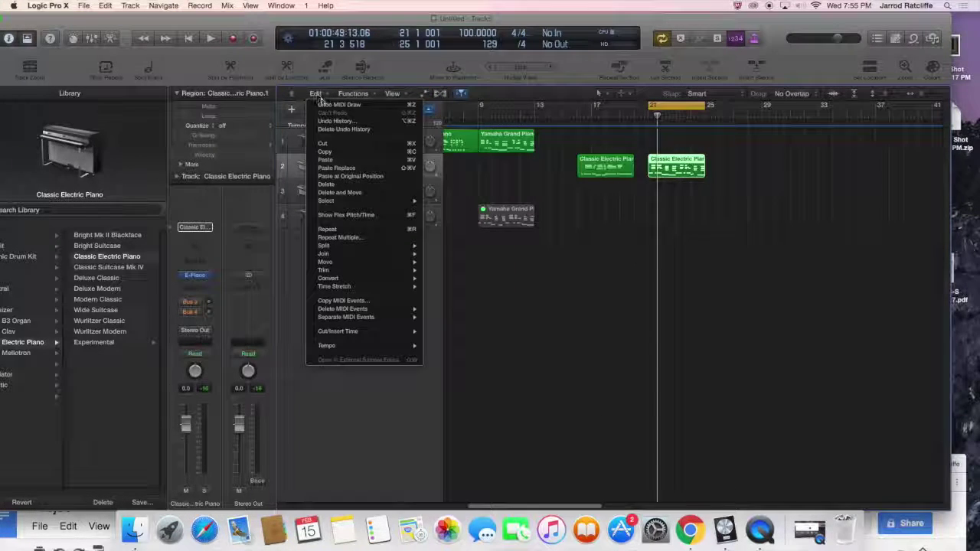
left_click(320, 95)
left_click(365, 95)
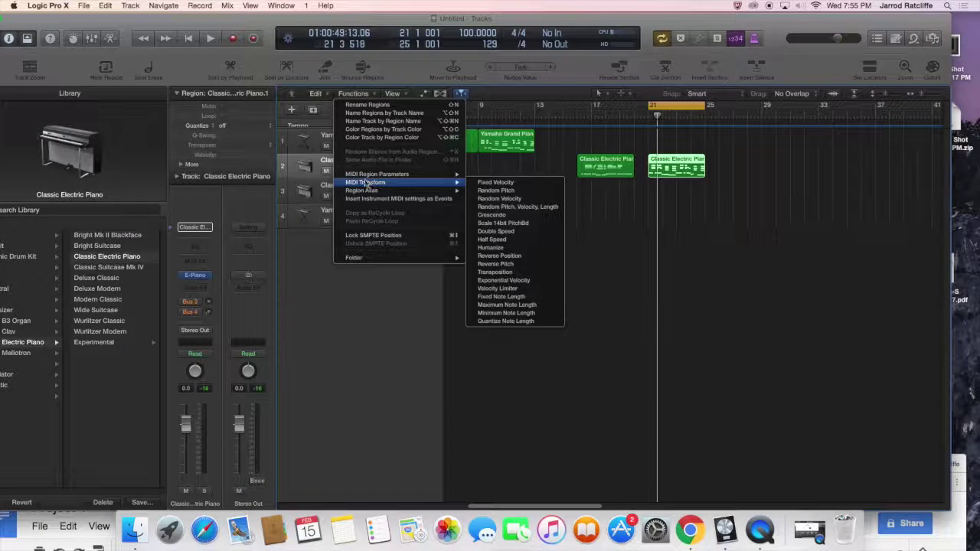
left_click(519, 98)
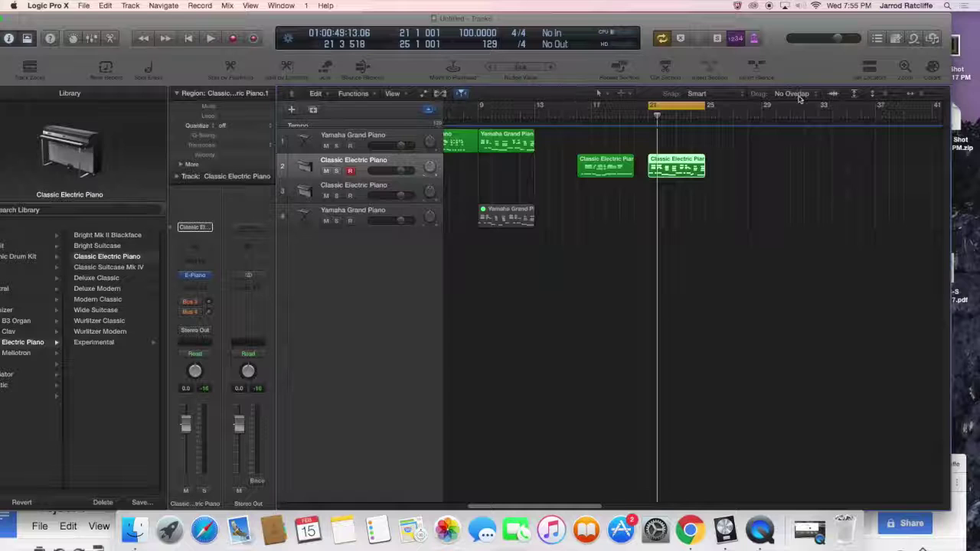
left_click(718, 94)
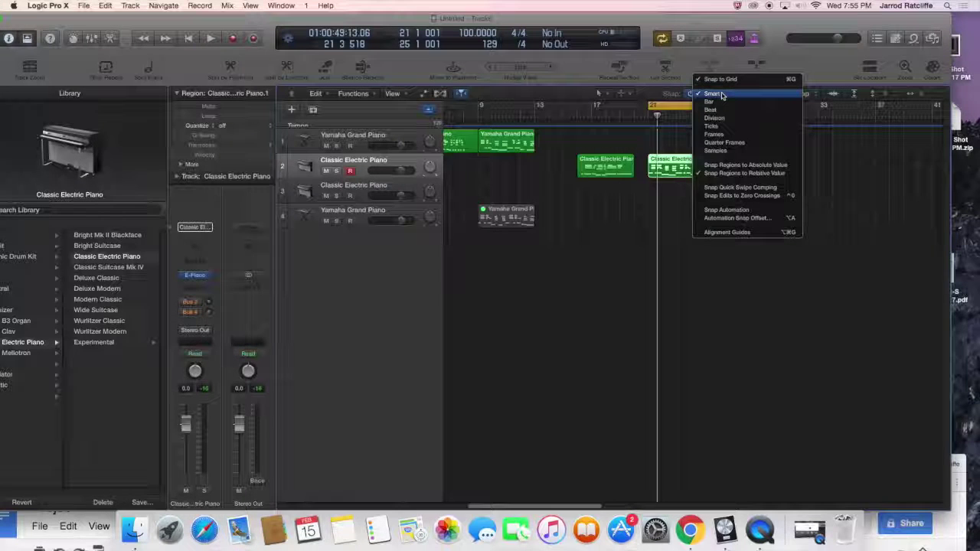
left_click(721, 94)
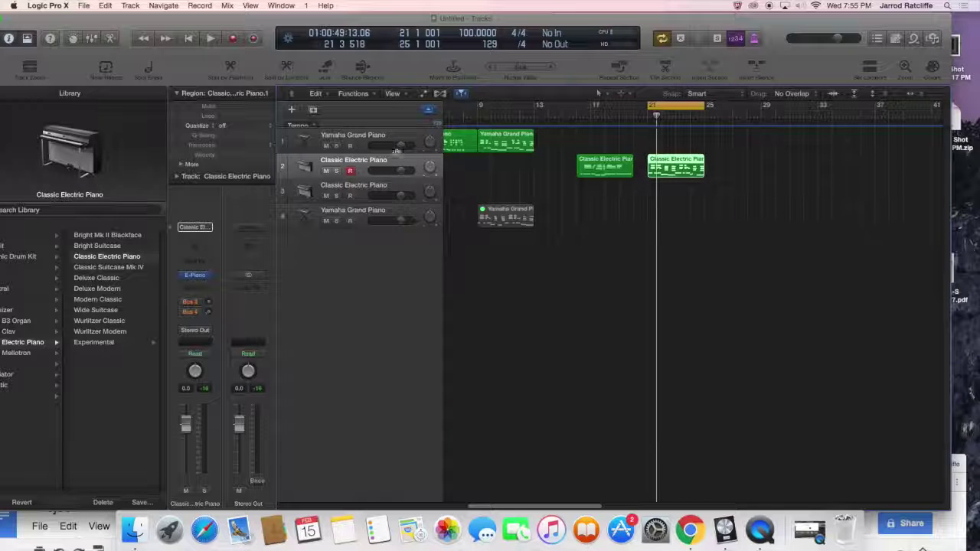
scroll(435, 129, "left", 3)
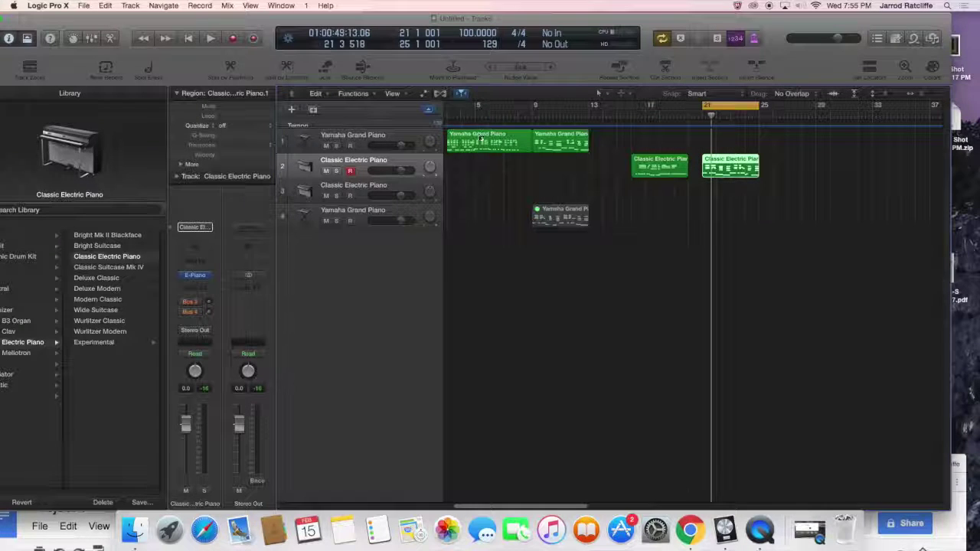
- Show and hide the track automation, and review the available Snap values in the Tracks area, leaving Smart selected
left_click(424, 94)
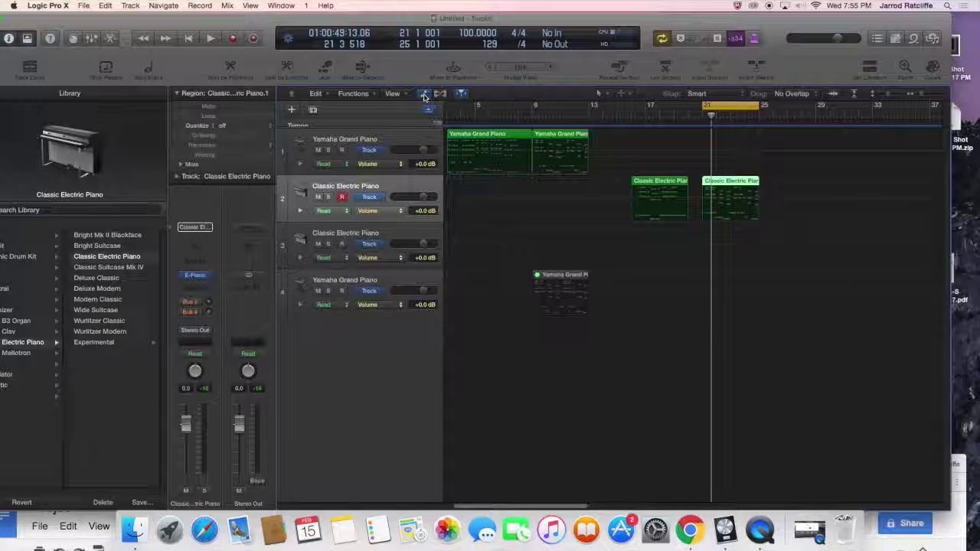
left_click(424, 94)
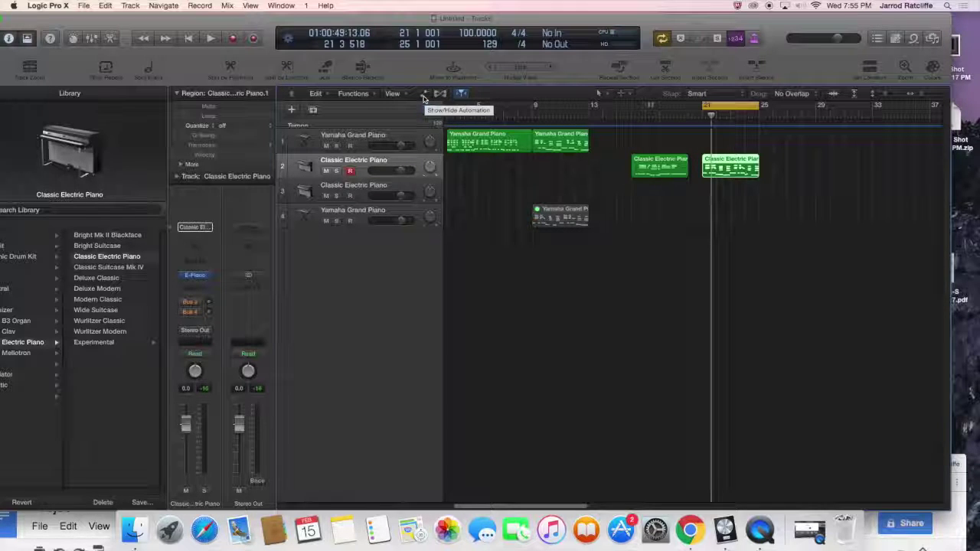
left_click(696, 93)
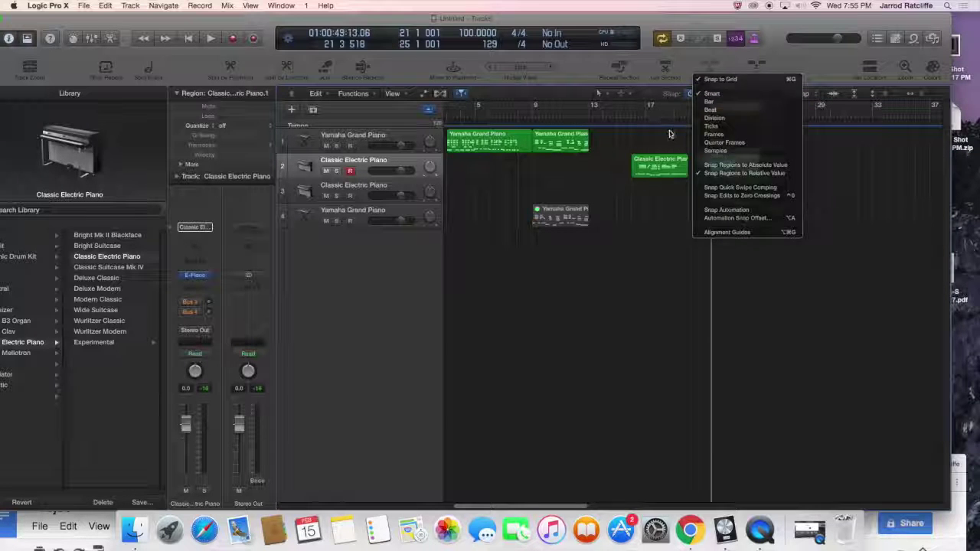
left_click(708, 95)
left_click(708, 96)
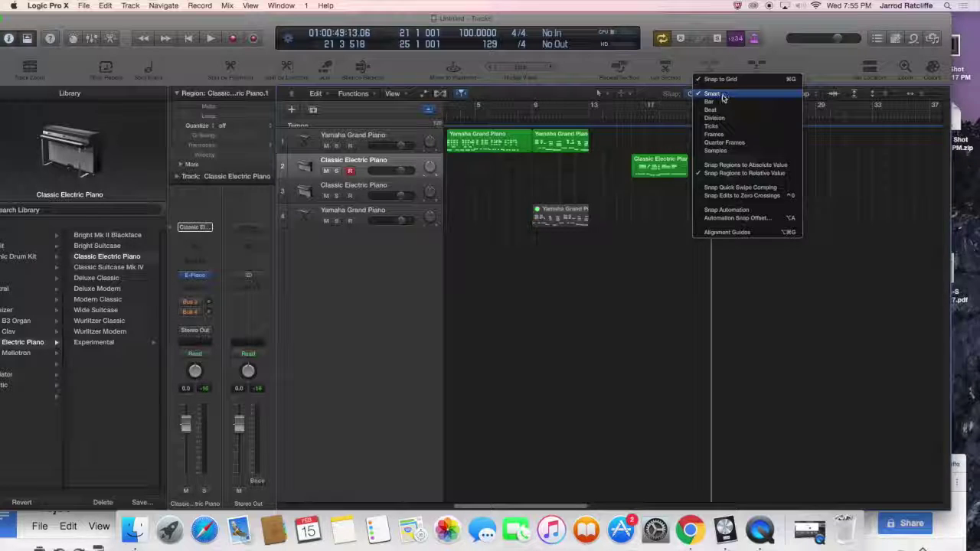
left_click(682, 256)
key("super+v")
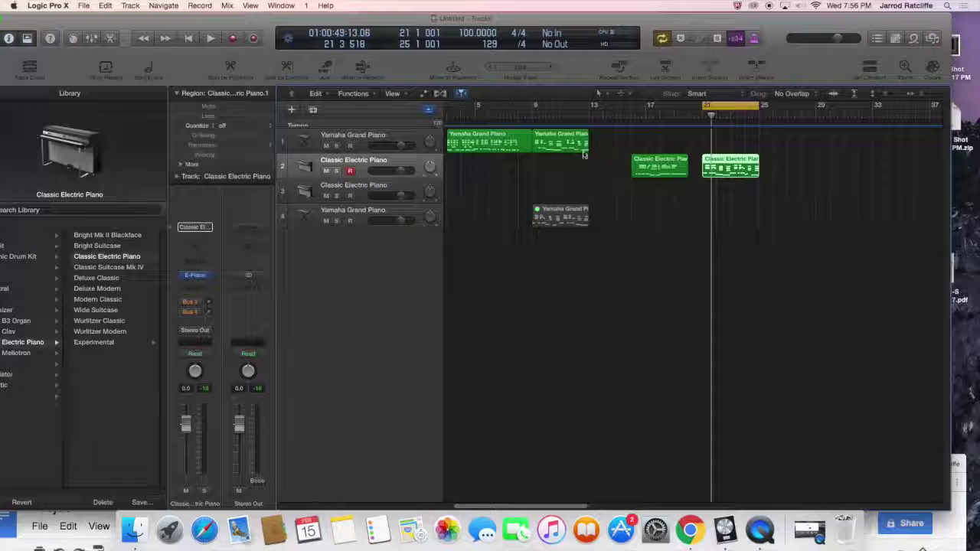
left_click(710, 93)
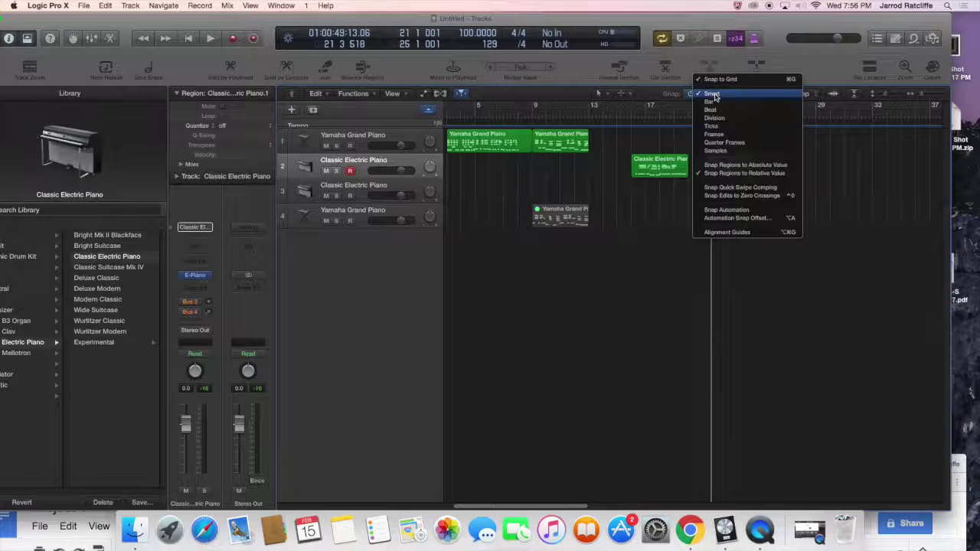
left_click(713, 94)
- Set the project's division value to /8 and switch the Tracks area Snap setting to Division
left_click(519, 46)
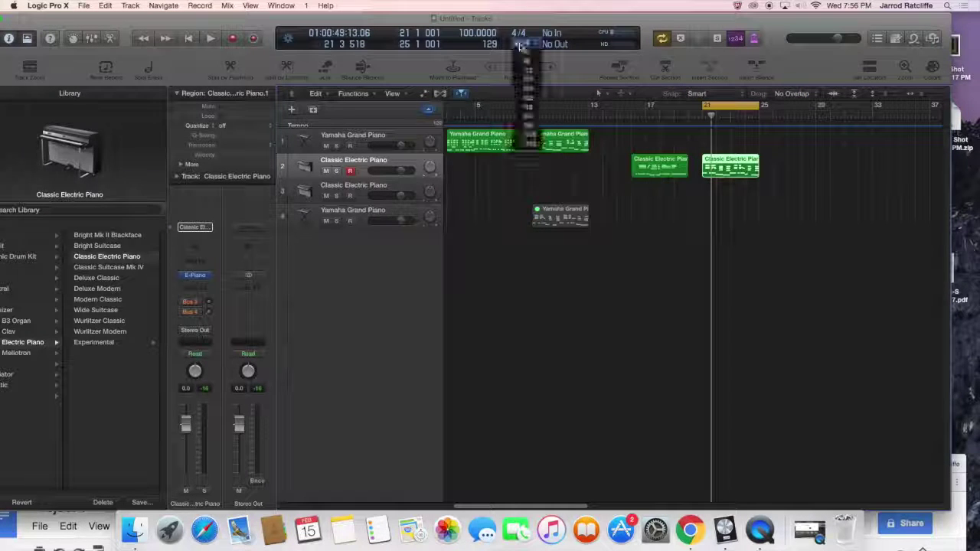
left_click(528, 35)
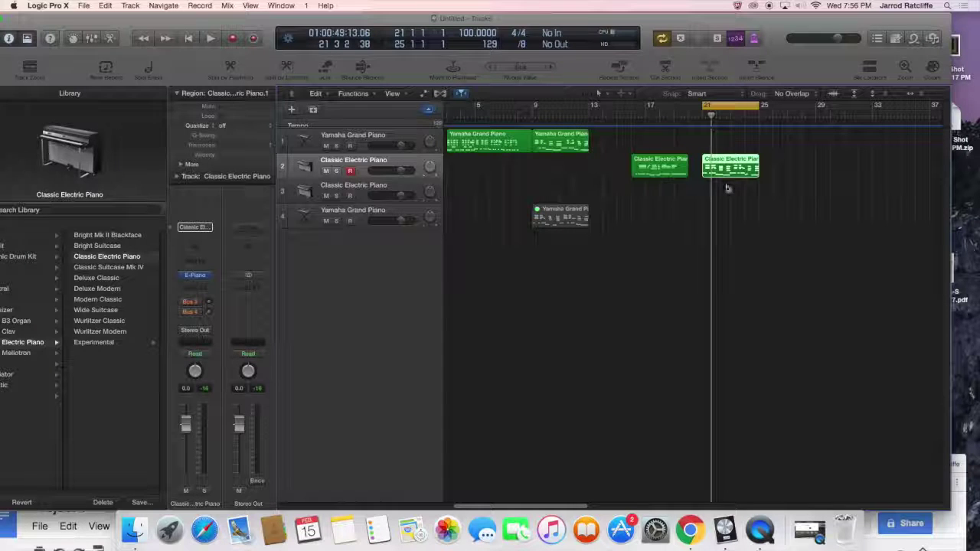
left_click(710, 93)
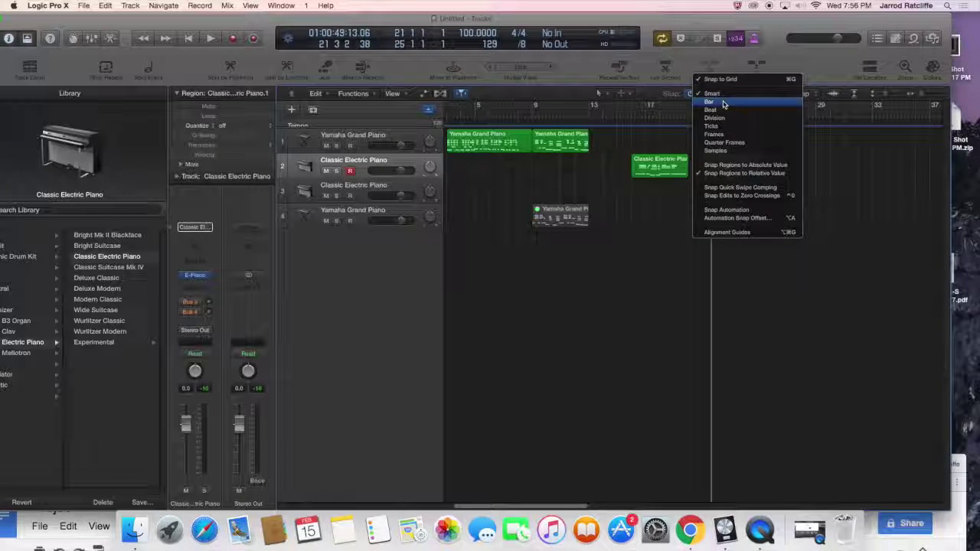
left_click(714, 118)
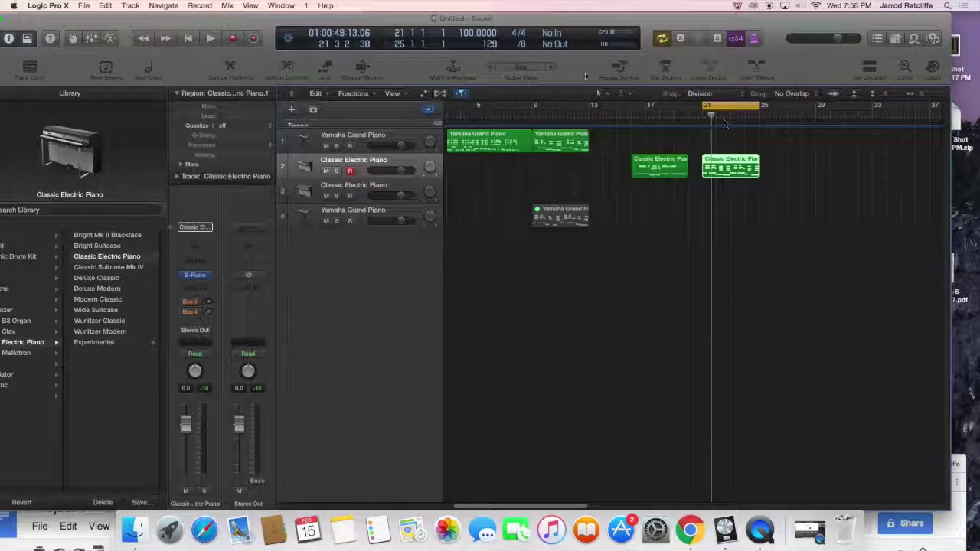
left_click(700, 93)
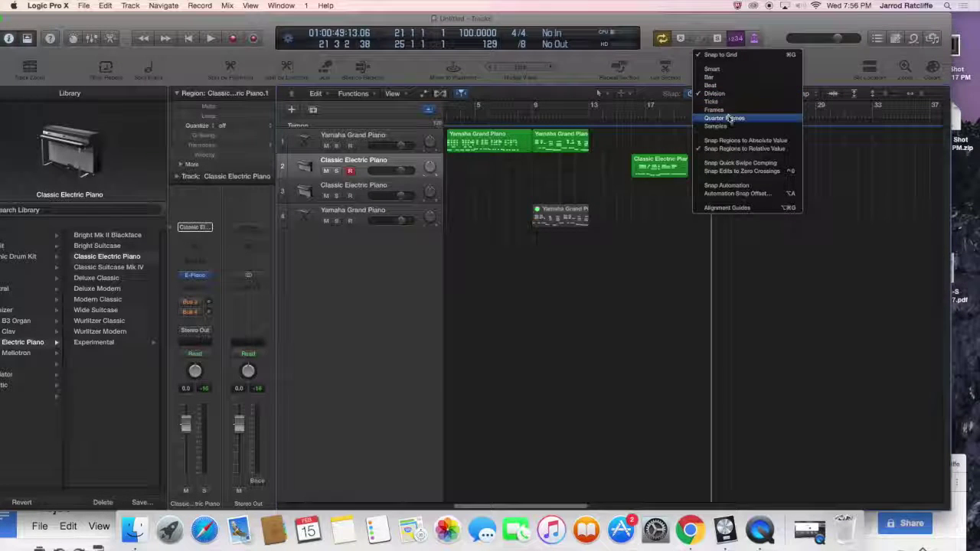
left_click(714, 94)
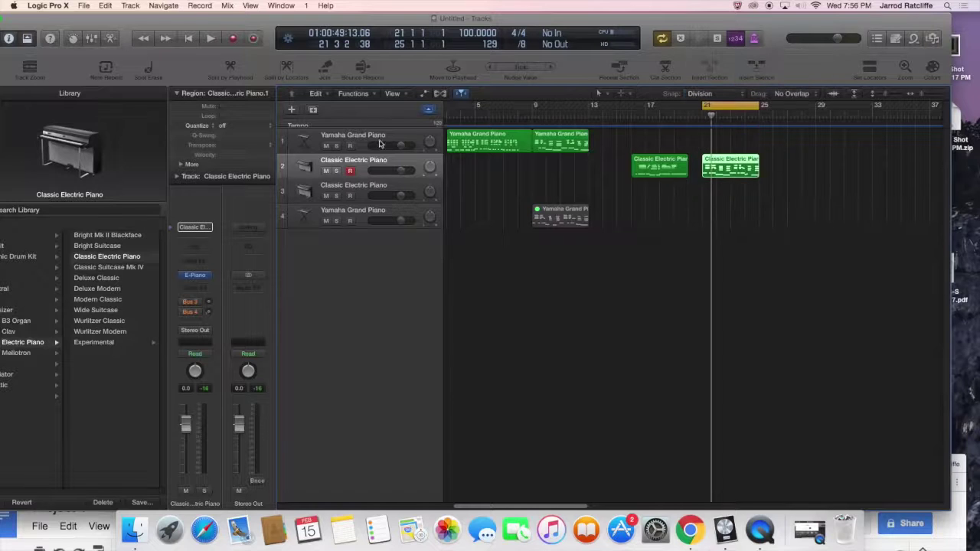
- Review the region's Quantize values, leaving it off, then hide the global Tempo track and show track automation
left_click(222, 125)
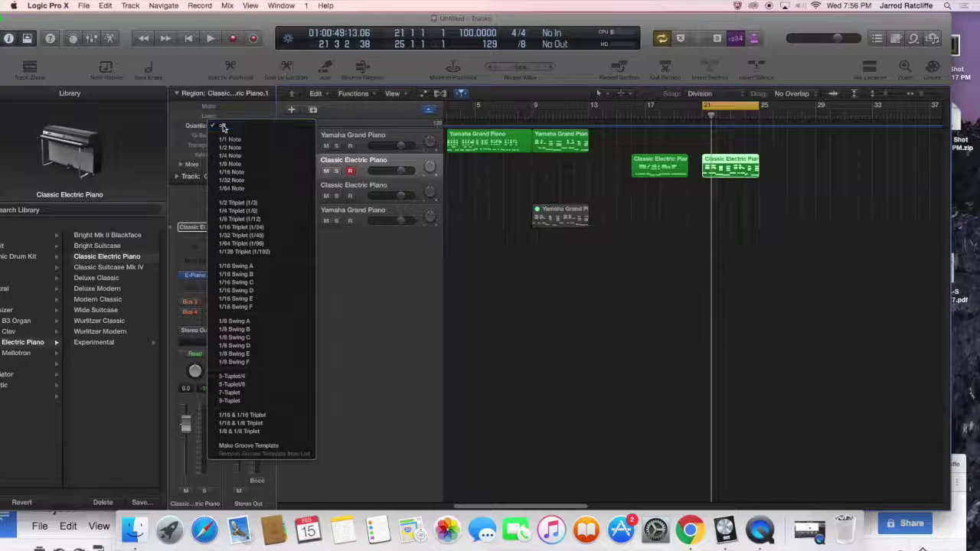
left_click(223, 127)
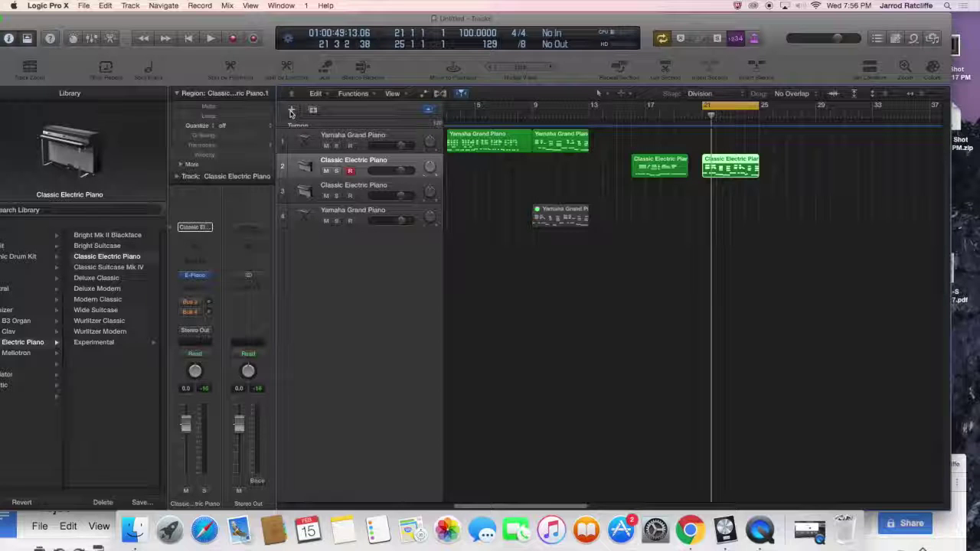
left_click(429, 111)
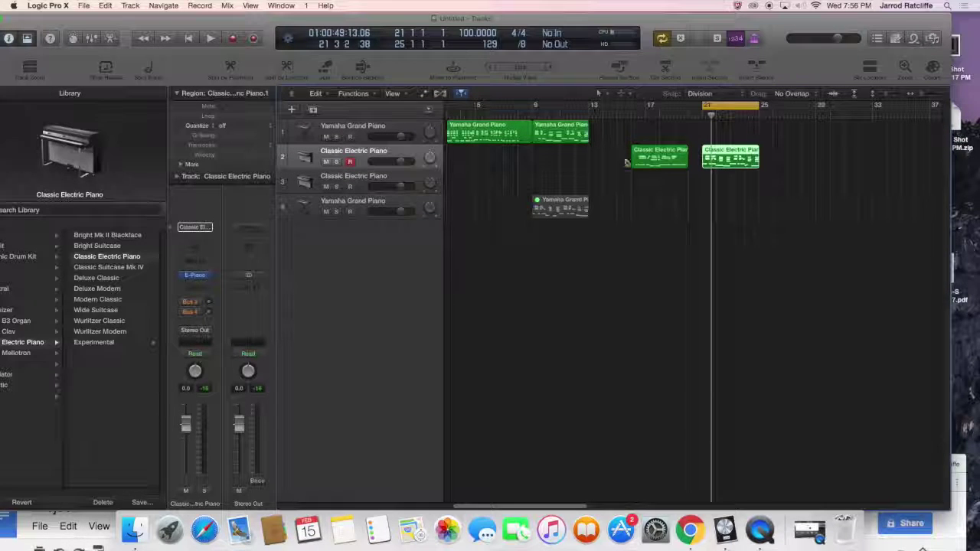
left_click(423, 94)
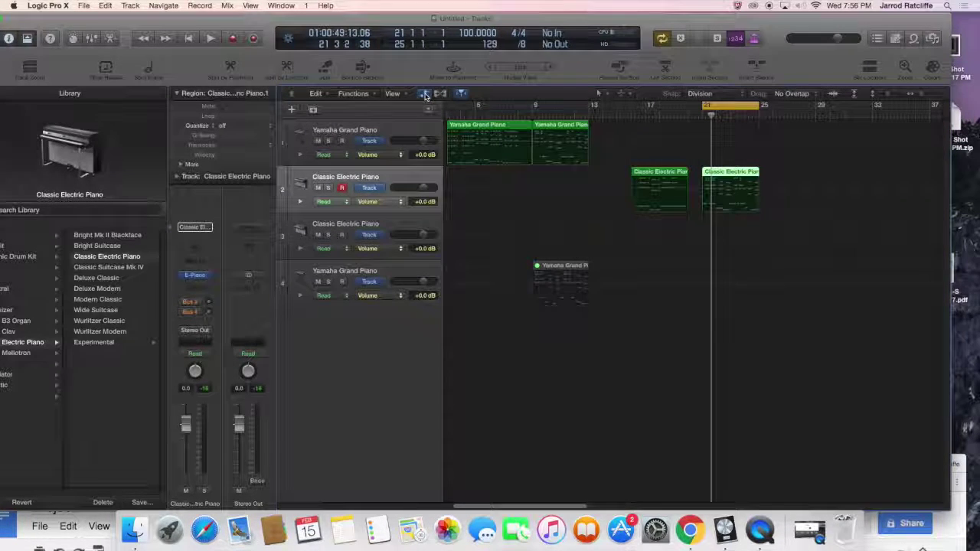
- Examine the first track's automation parameters and the Tracks area's Functions, Edit and View options, including MIDI Region Parameters and MIDI Draw
left_click(386, 156)
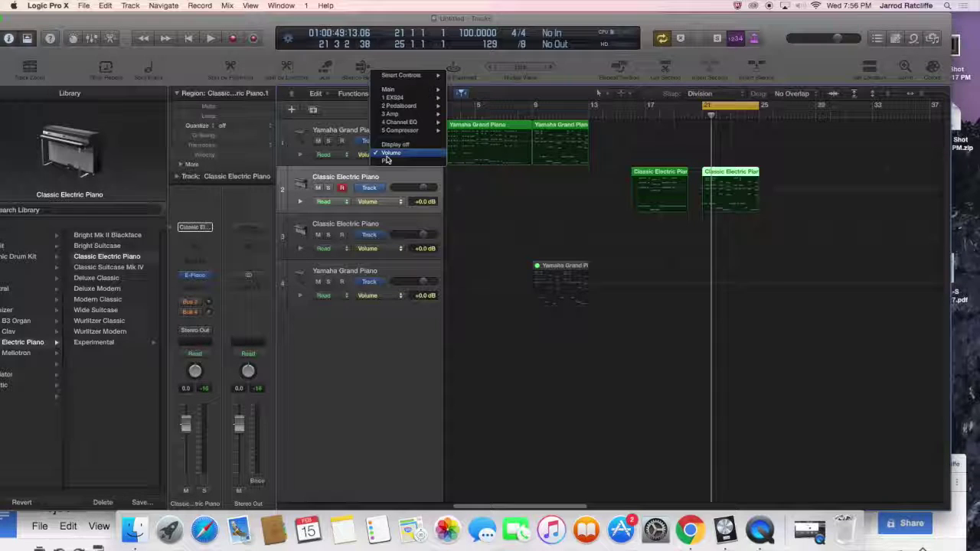
left_click(350, 114)
left_click(354, 94)
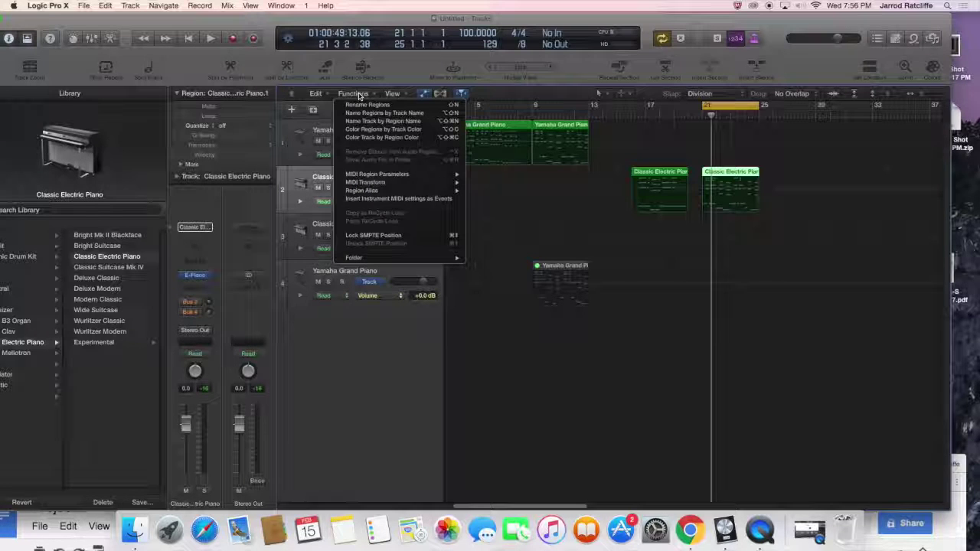
mouse_move(374, 176)
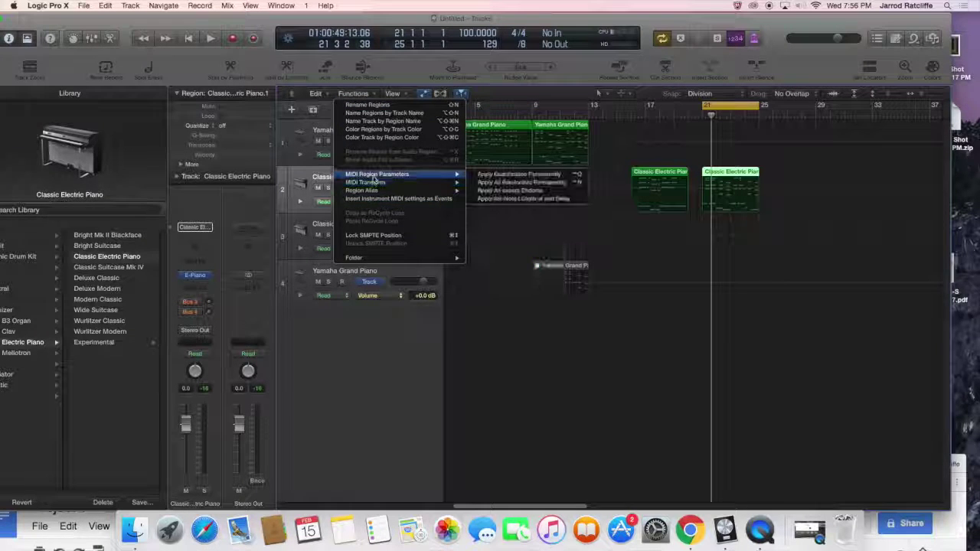
left_click(322, 125)
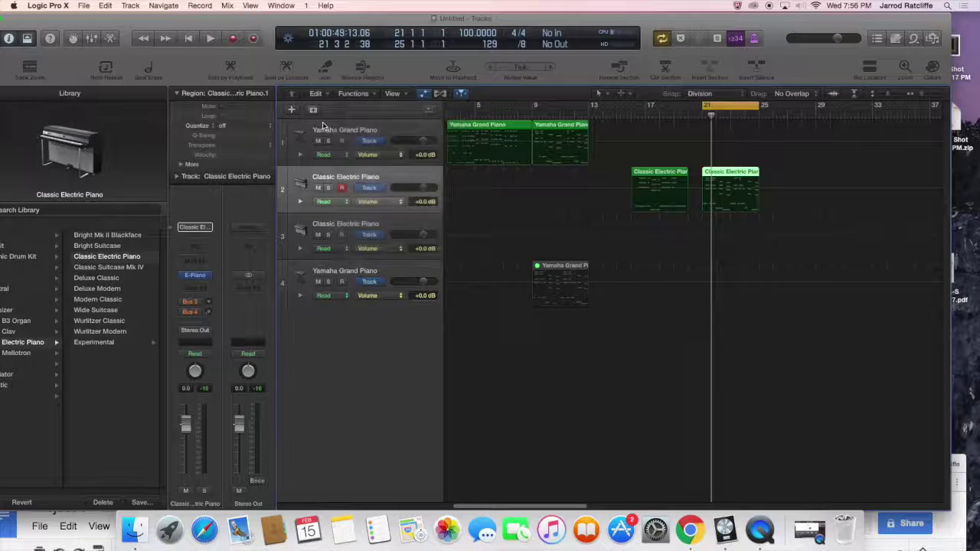
left_click(320, 94)
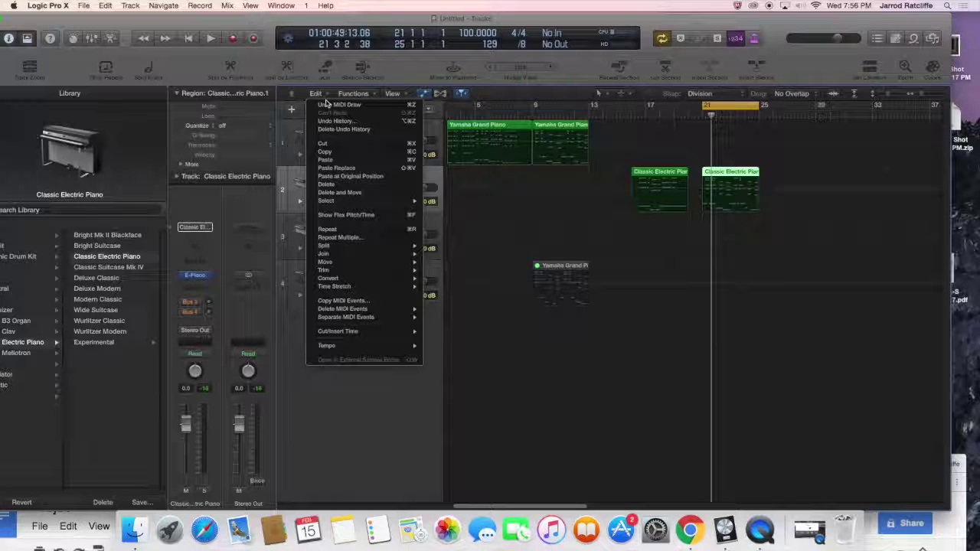
left_click(343, 376)
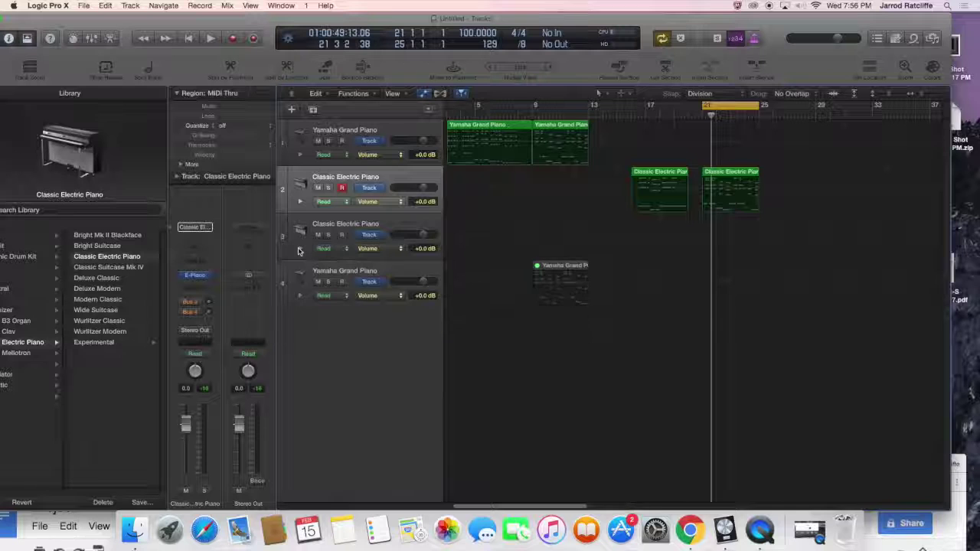
left_click(391, 94)
left_click(399, 96)
left_click(399, 97)
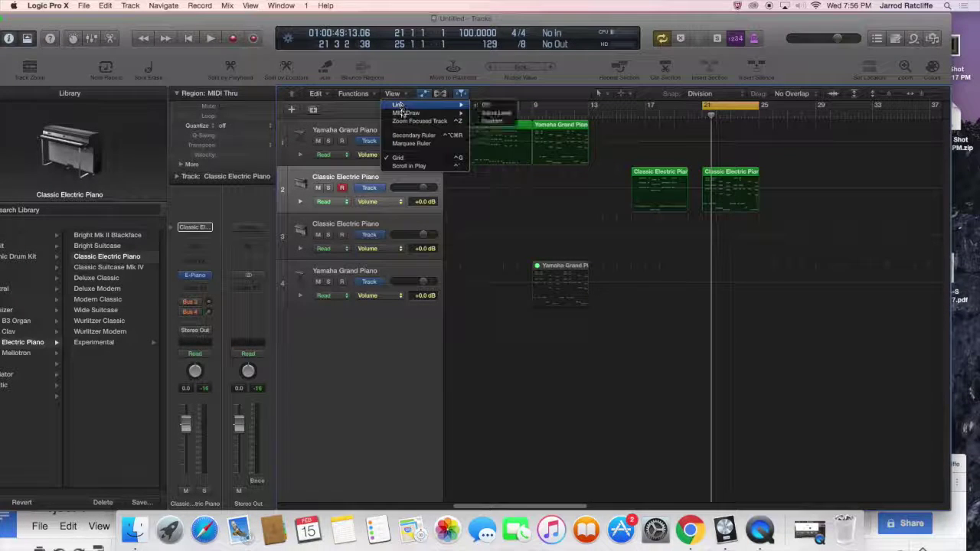
mouse_move(403, 113)
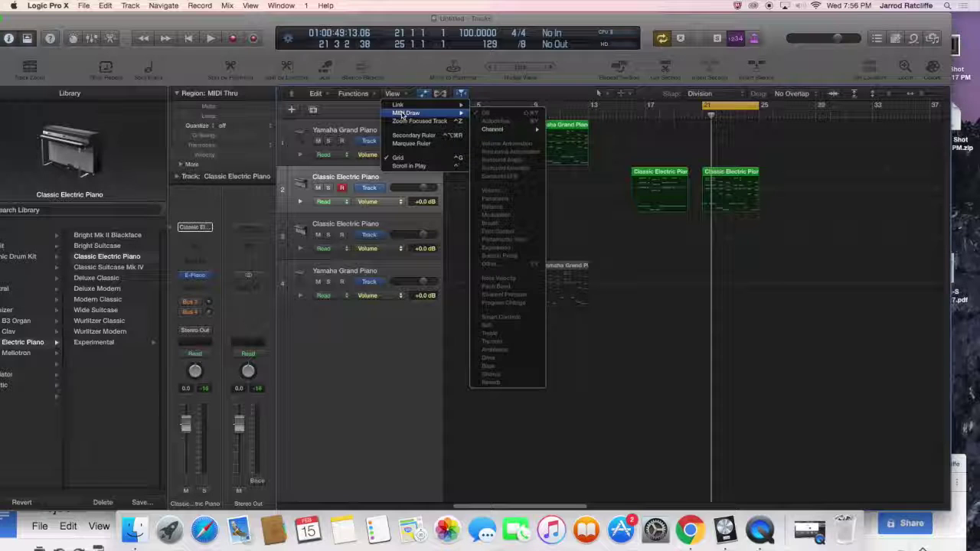
left_click(395, 94)
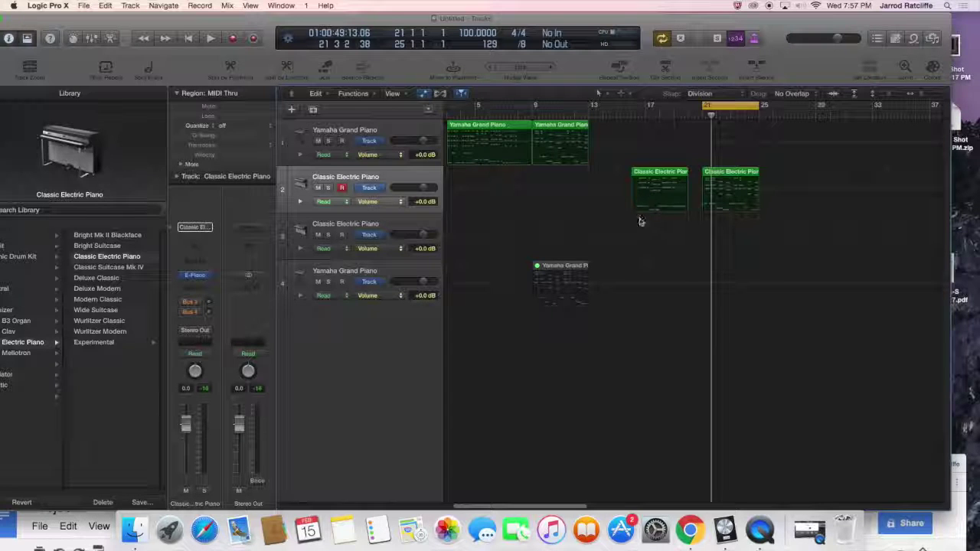
- Toggle the track automation view and review the first Yamaha Grand Piano track's automation parameters, keeping Volume
scroll(460, 135, "down", 2)
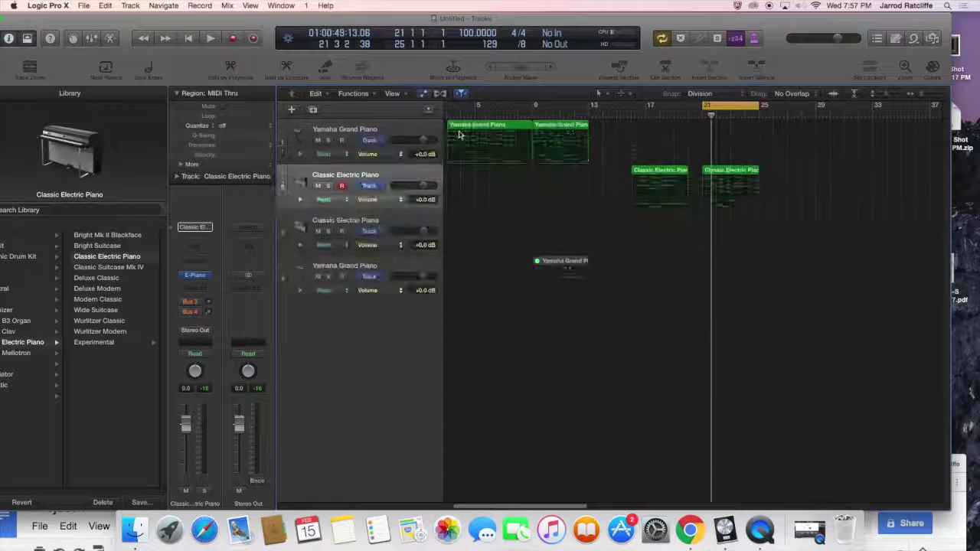
key("a")
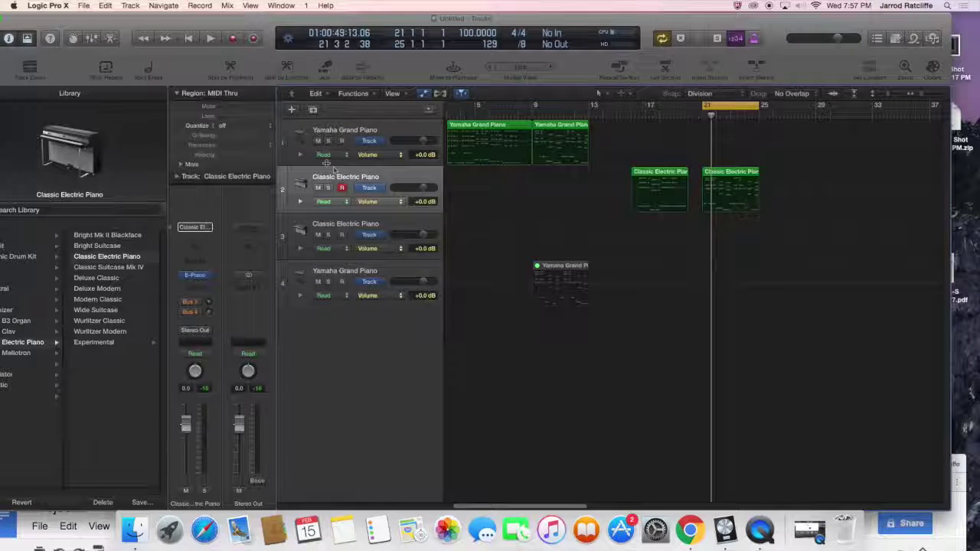
key("a")
key("a")
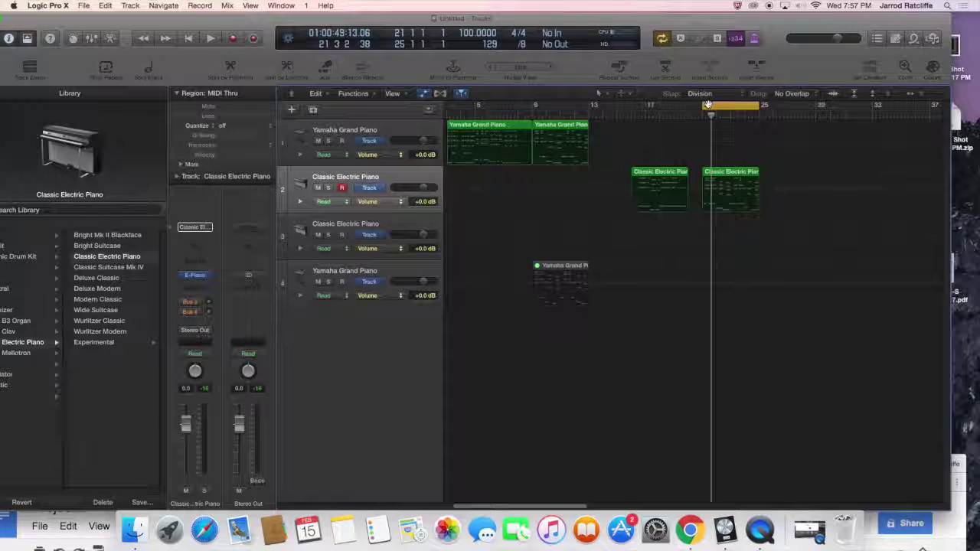
left_click(381, 156)
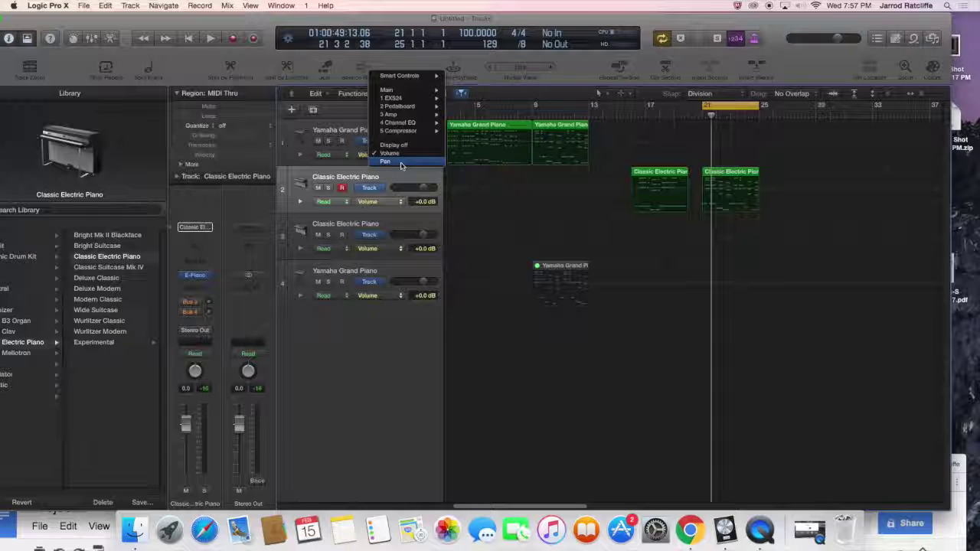
left_click(405, 157)
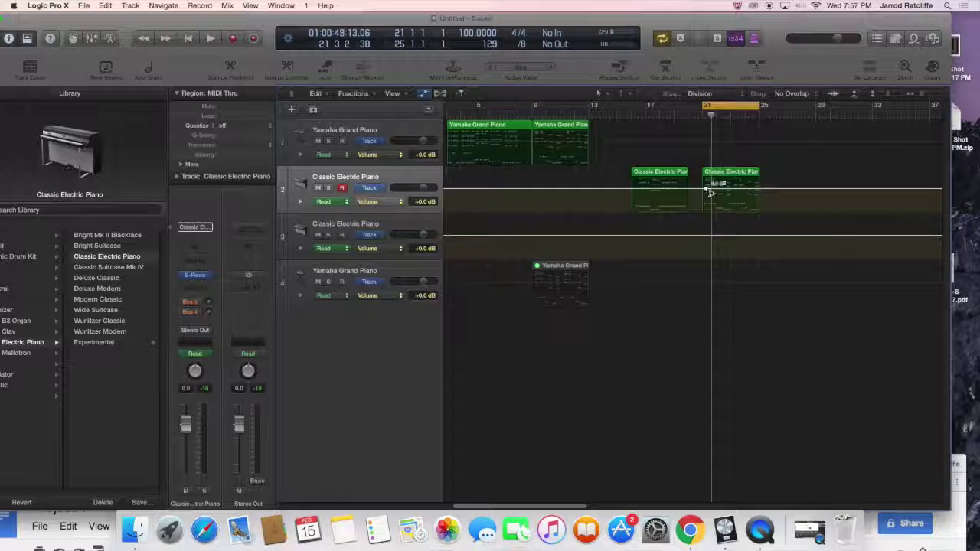
- Draw a volume automation ramp from 0.0 to about +5.1 dB across the Classic Electric Piano region at bar 21, and play it back
left_click(707, 189)
left_click_drag(747, 190, 756, 185)
left_click(703, 119)
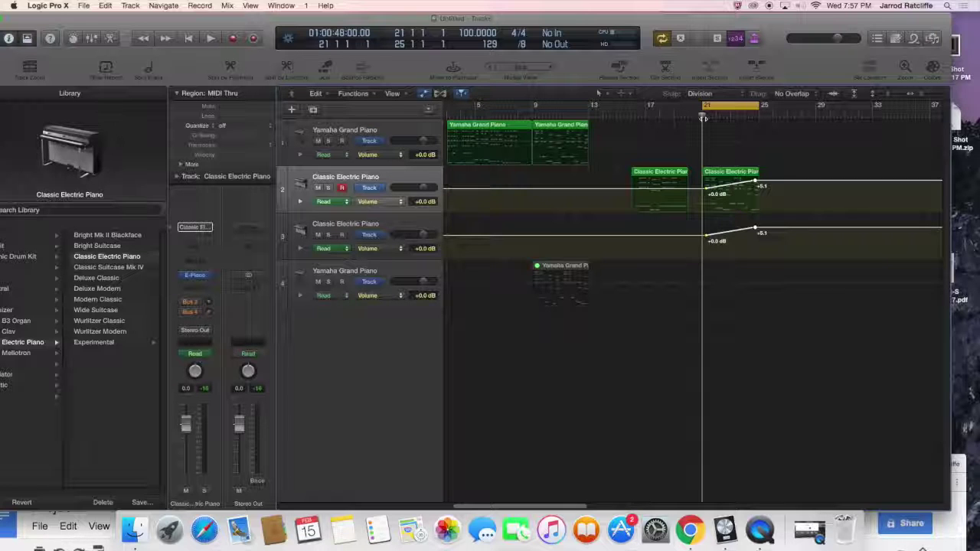
key("space")
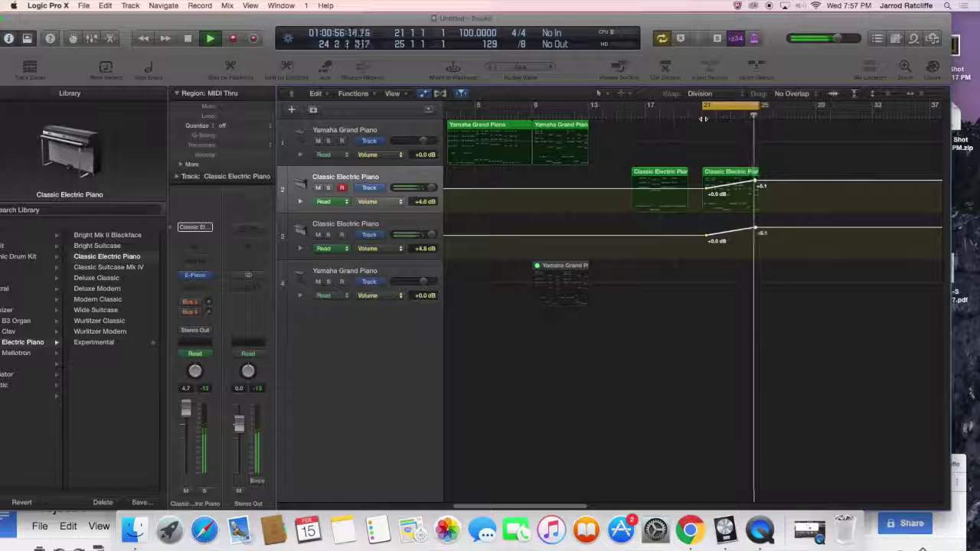
key("space")
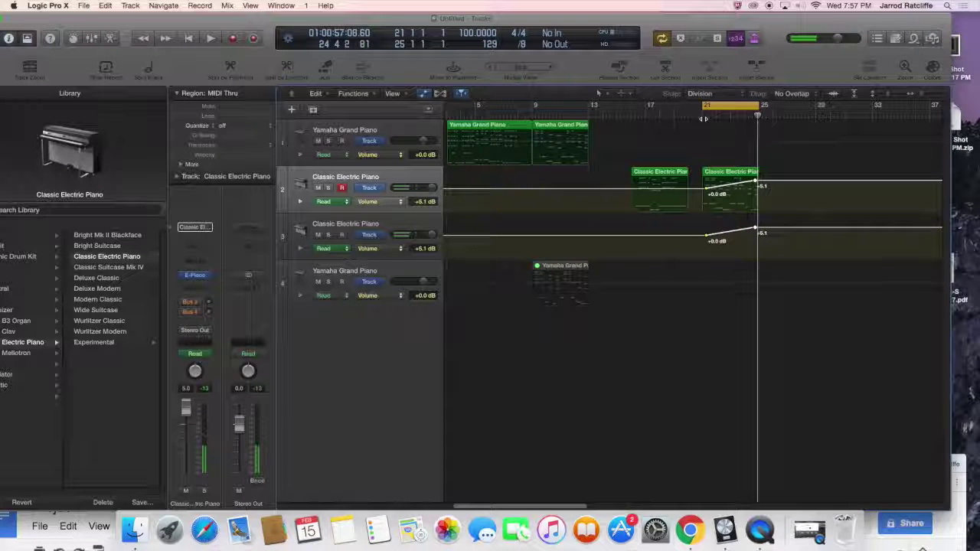
- Undo the volume ramp and its automation points on the Classic Electric Piano track
key("super+z")
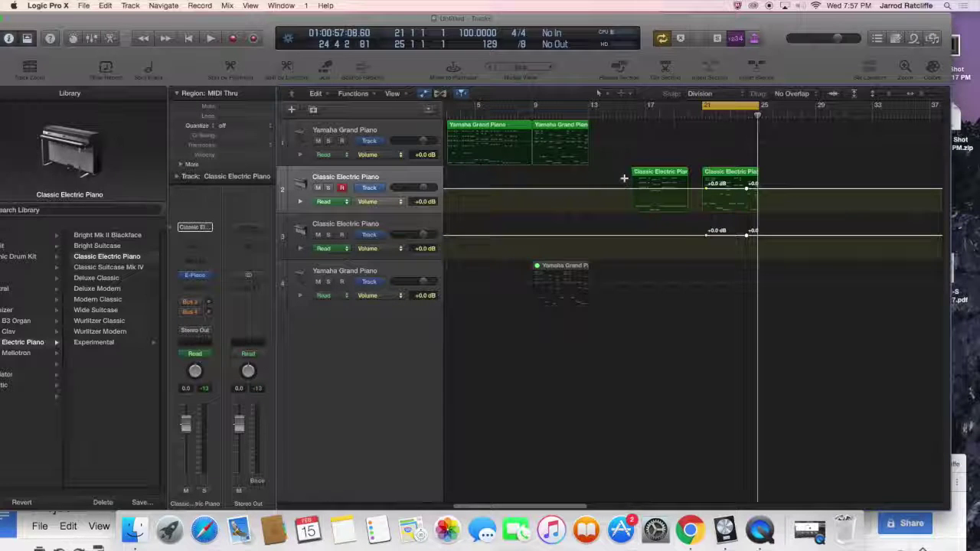
key("super+z")
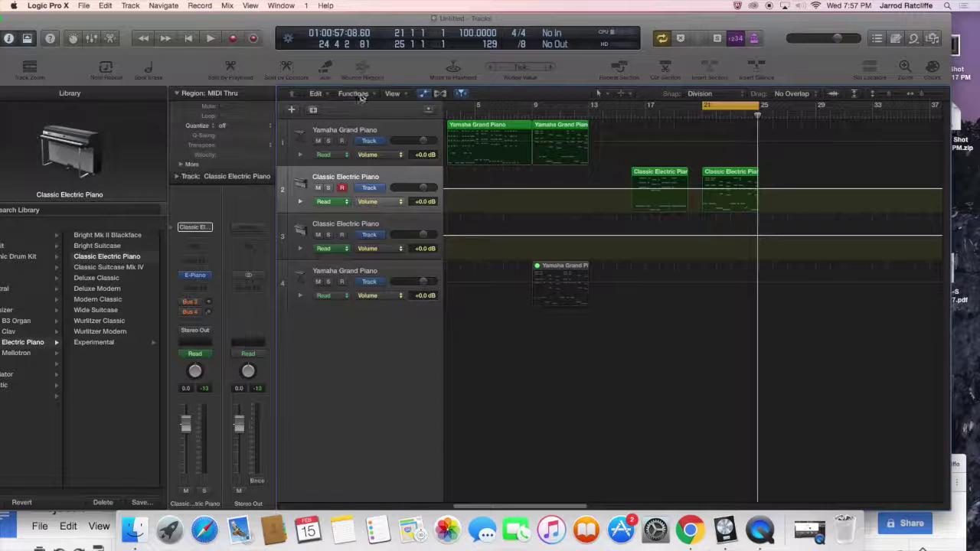
- Hide track automation and set MIDI Draw to Modulation for the Classic Electric Piano region at bar 21
left_click(392, 94)
mouse_move(407, 113)
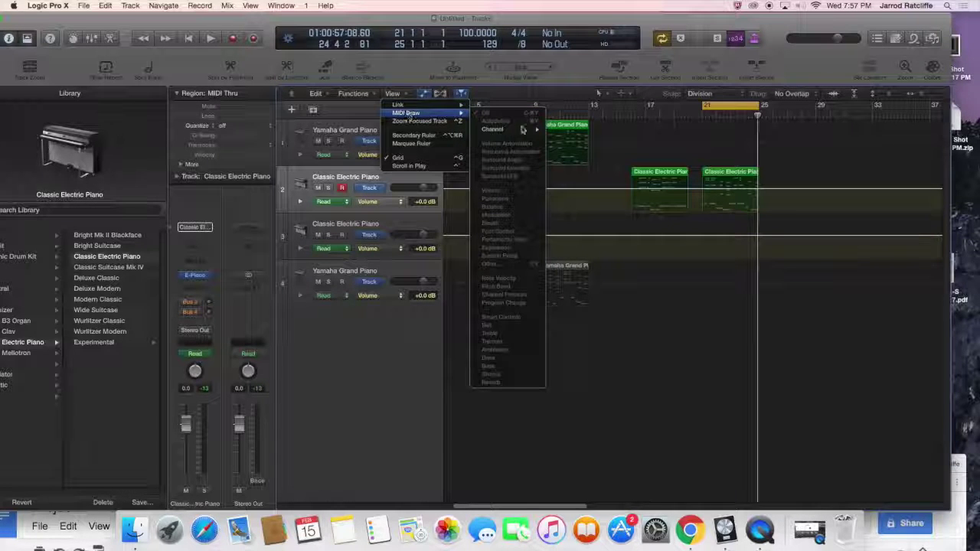
mouse_move(525, 129)
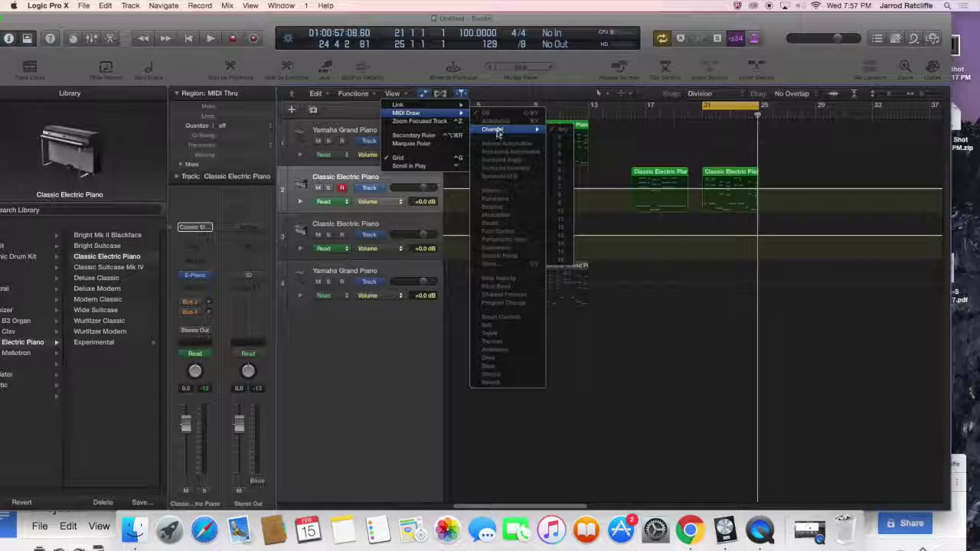
left_click(728, 245)
left_click(727, 173)
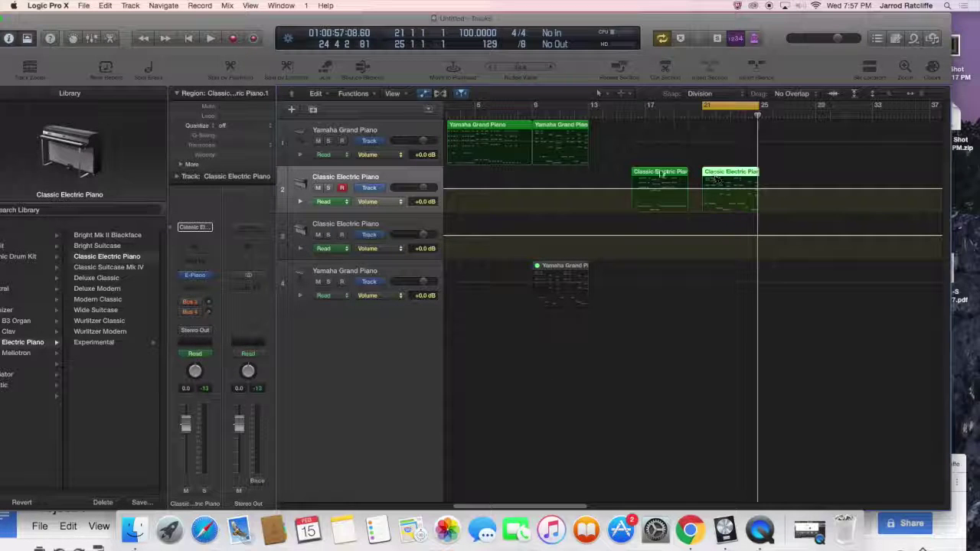
left_click(425, 93)
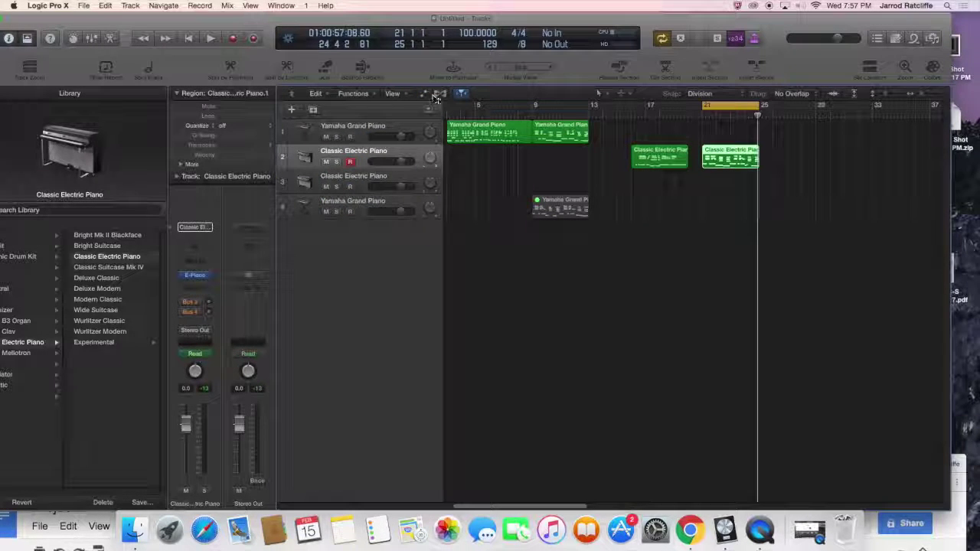
left_click(392, 93)
mouse_move(407, 113)
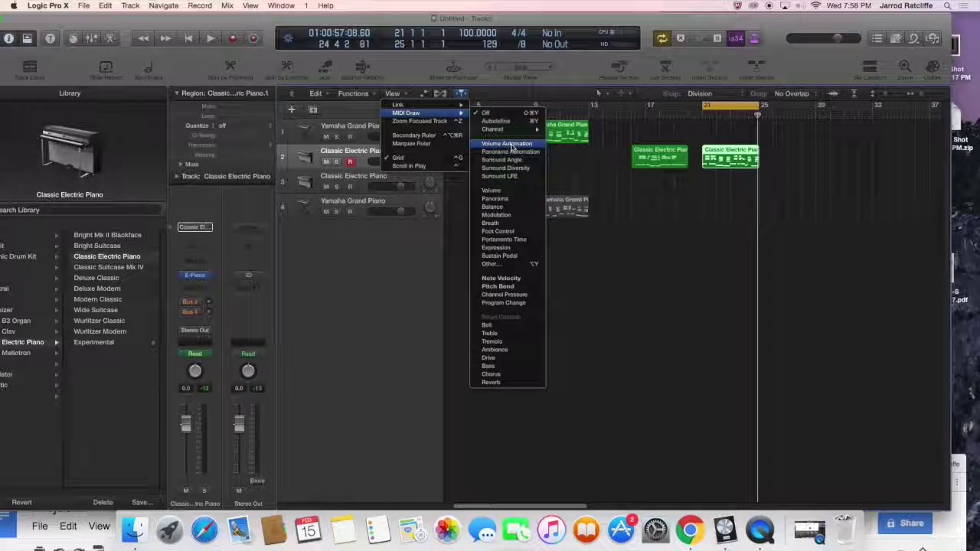
left_click(511, 211)
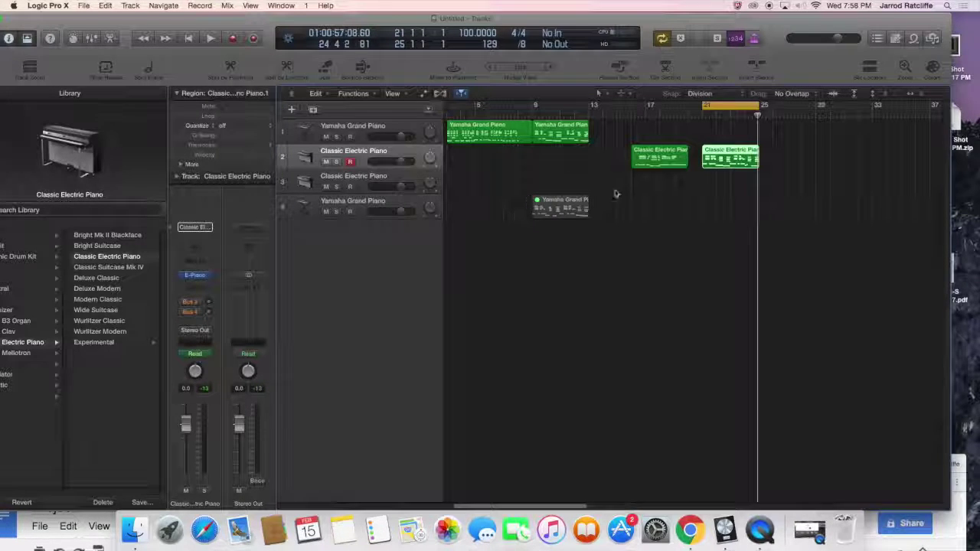
- Inspect the bar 21 region in the Piano Roll, then check its MIDI Draw options and the track automation view
double_click(711, 161)
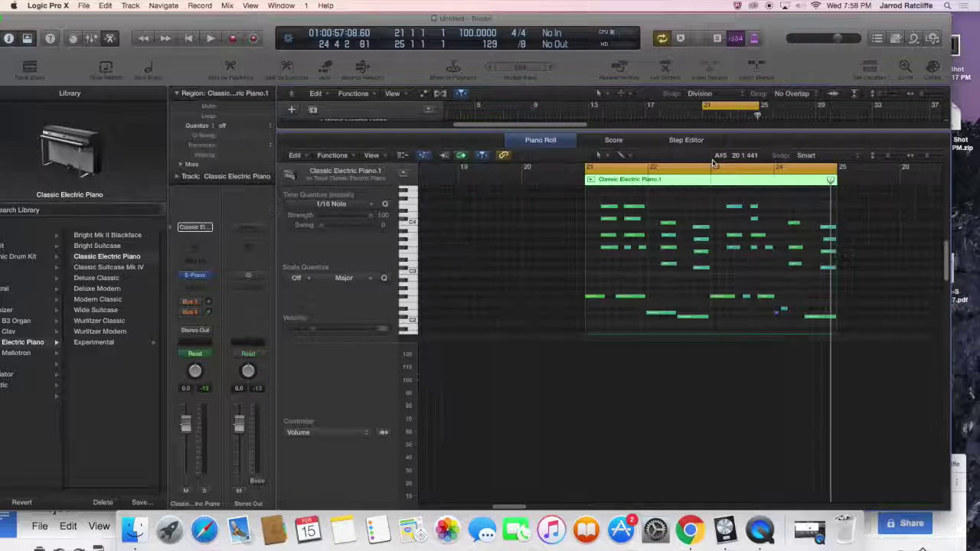
left_click(556, 142)
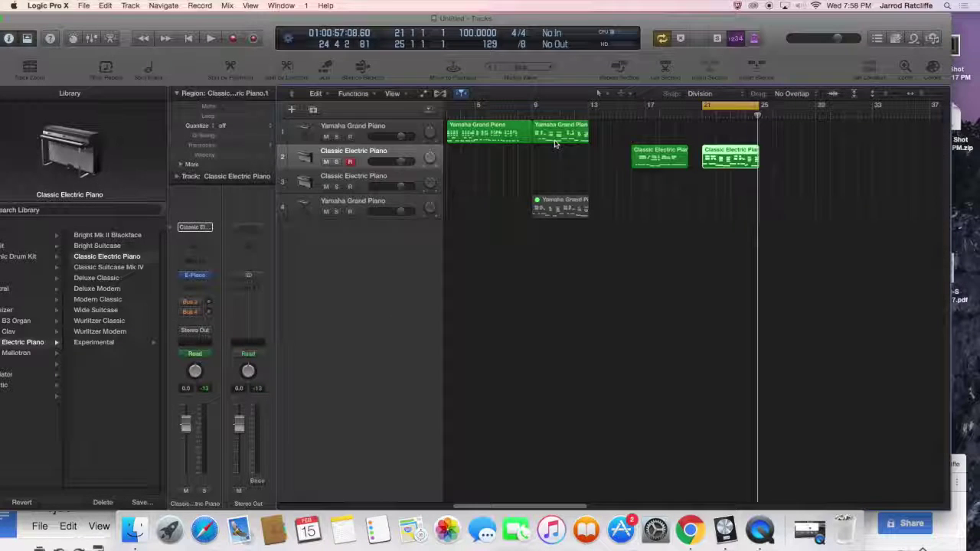
left_click(392, 95)
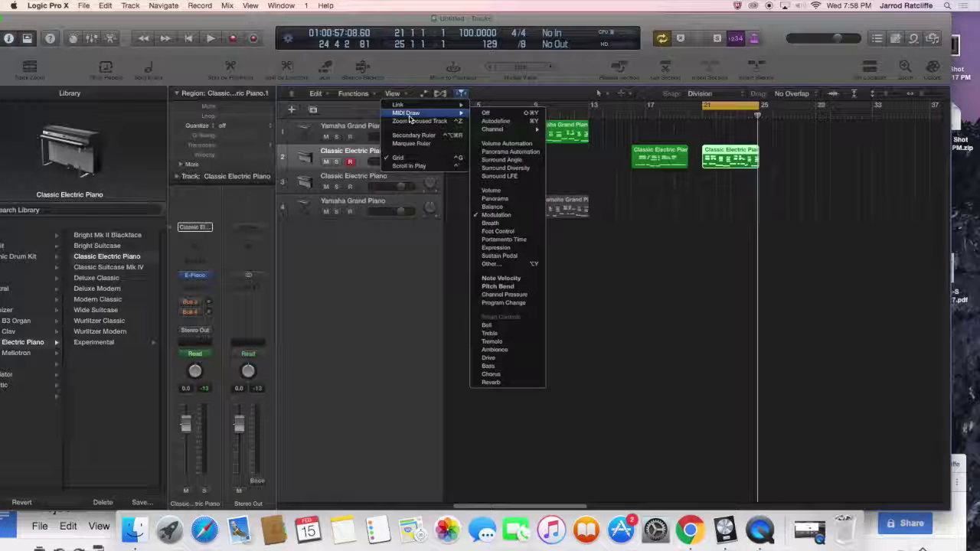
left_click(499, 177)
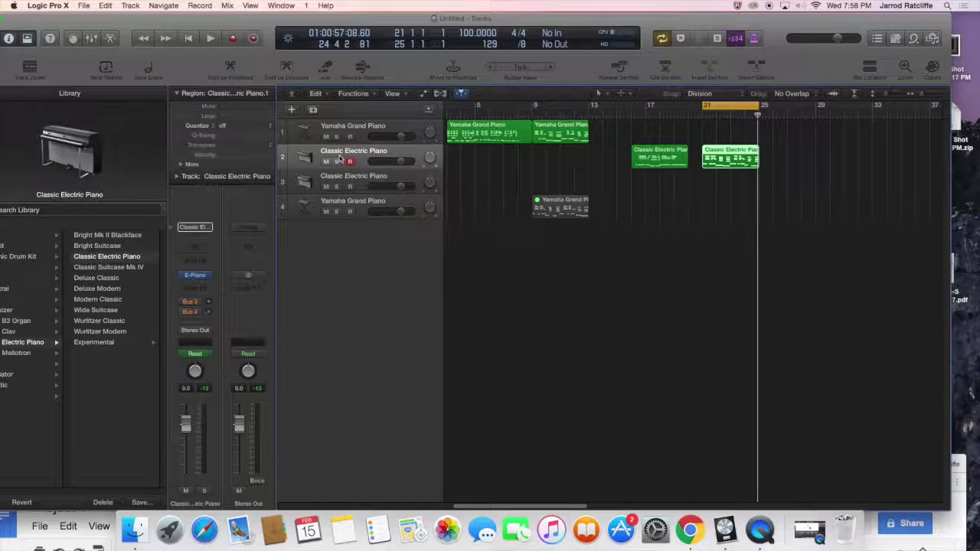
key("a")
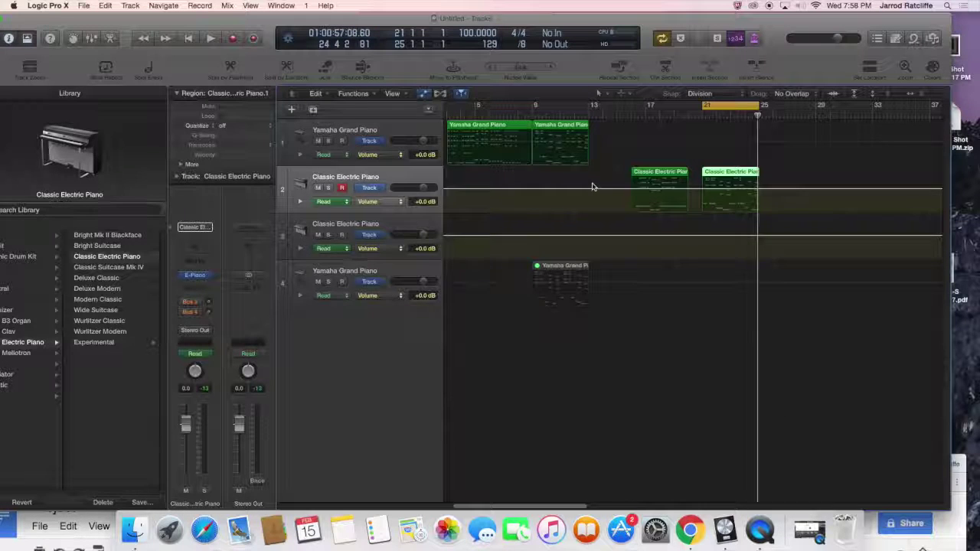
key("a")
left_click_drag(716, 164, 726, 164)
left_click(511, 191)
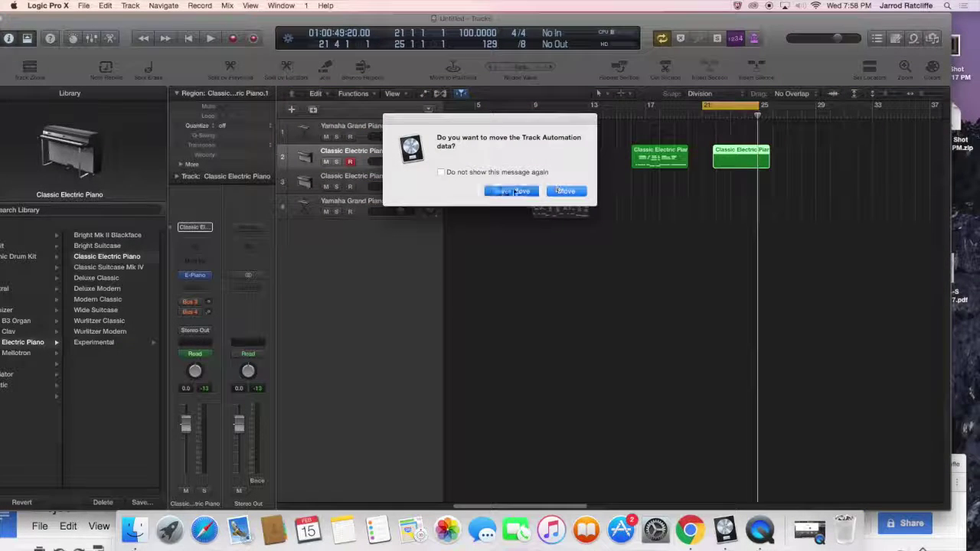
key("super+z")
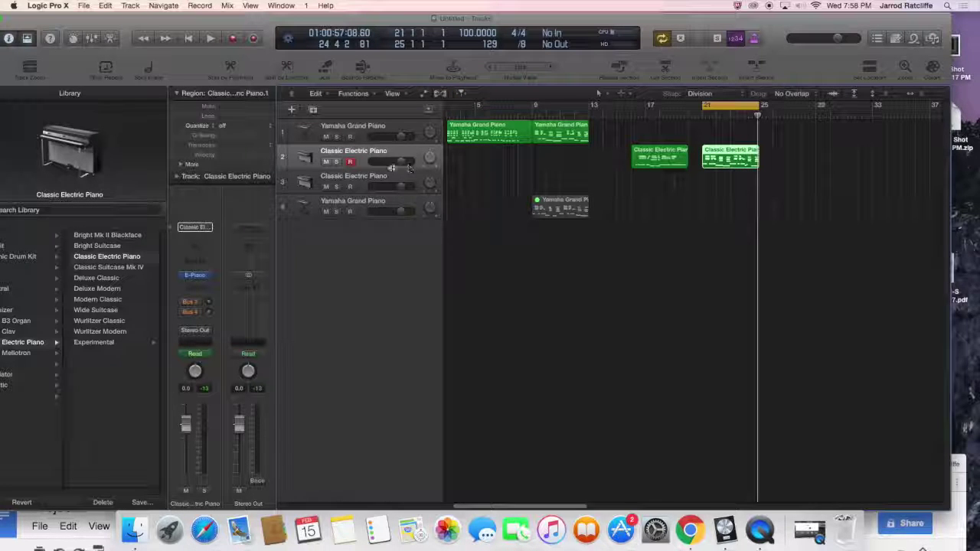
- Review the automation lanes, the Tracks area's Edit options and the bar 21 region's notes in the Piano Roll
left_click(424, 94)
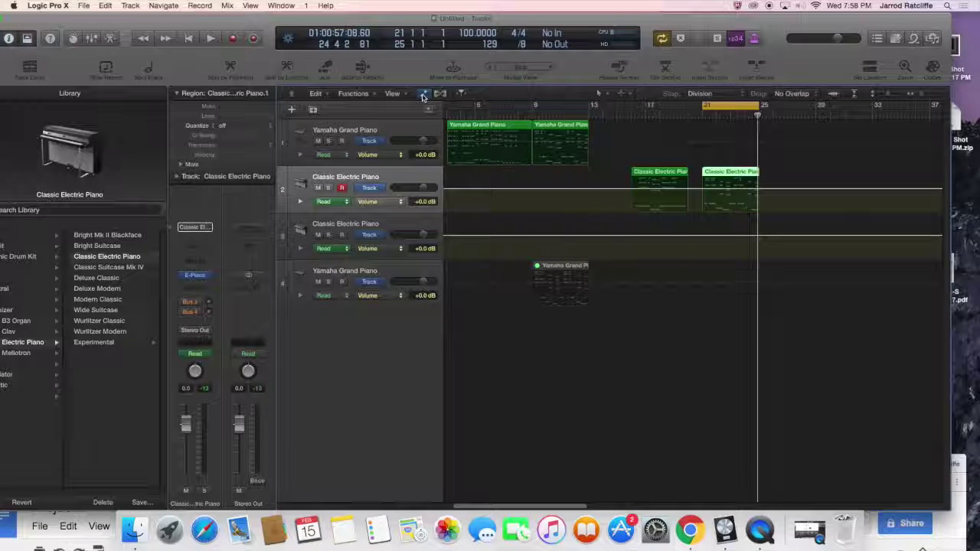
left_click(423, 94)
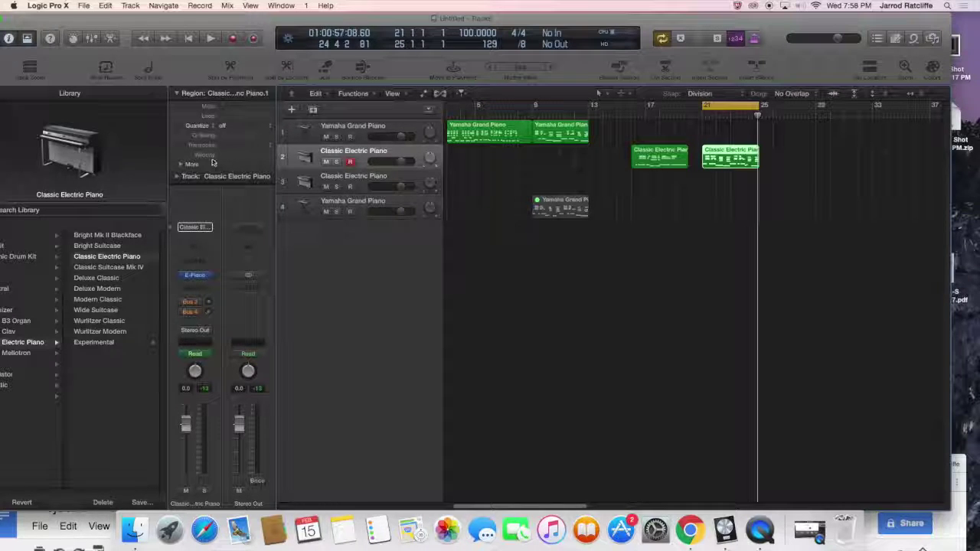
left_click(315, 94)
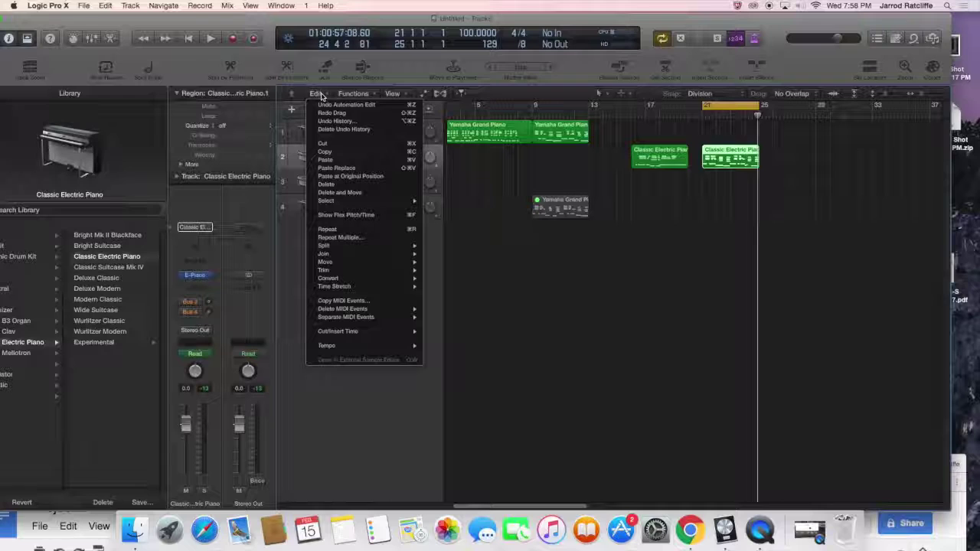
left_click(321, 95)
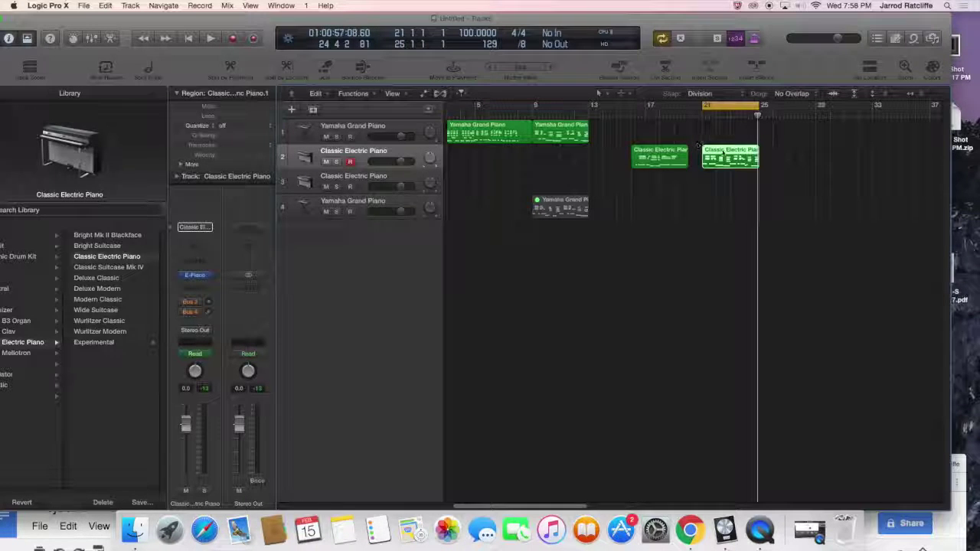
double_click(723, 153)
left_click(548, 144)
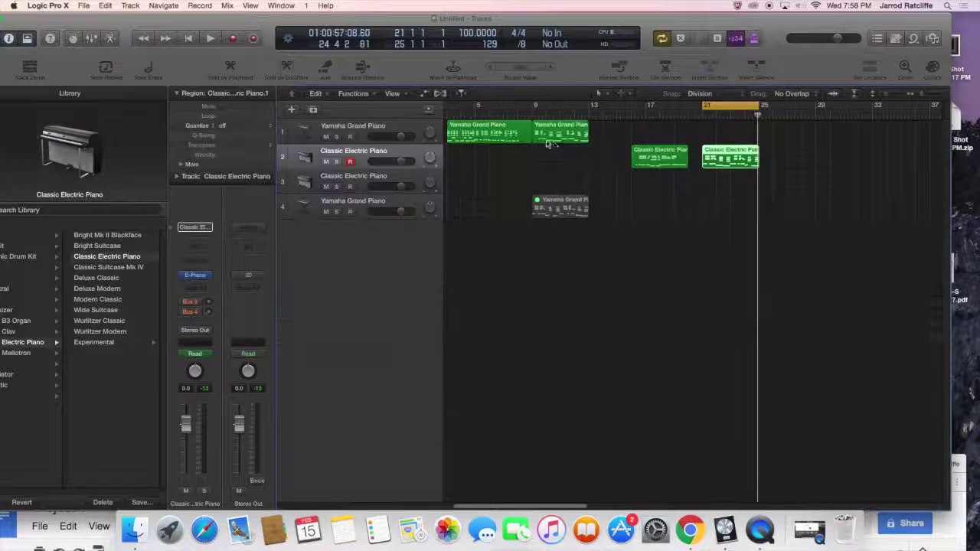
- Set MIDI Draw to Autodefine for the Classic Electric Piano region at bar 21
right_click(725, 160)
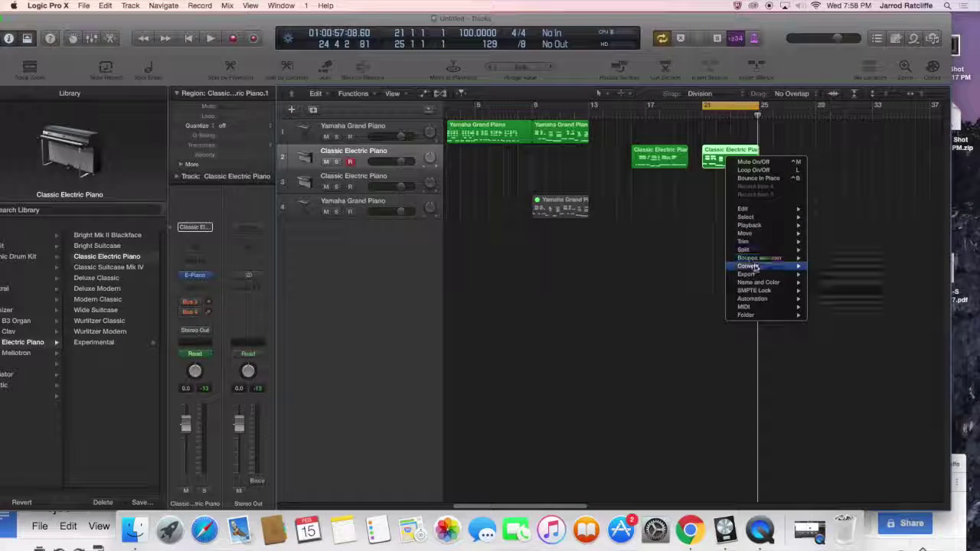
mouse_move(752, 308)
mouse_move(861, 307)
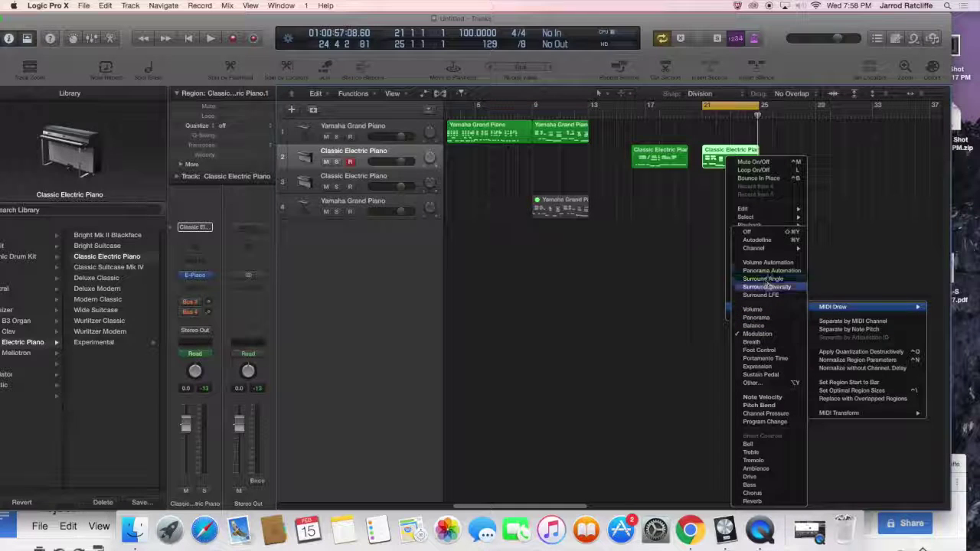
left_click(762, 245)
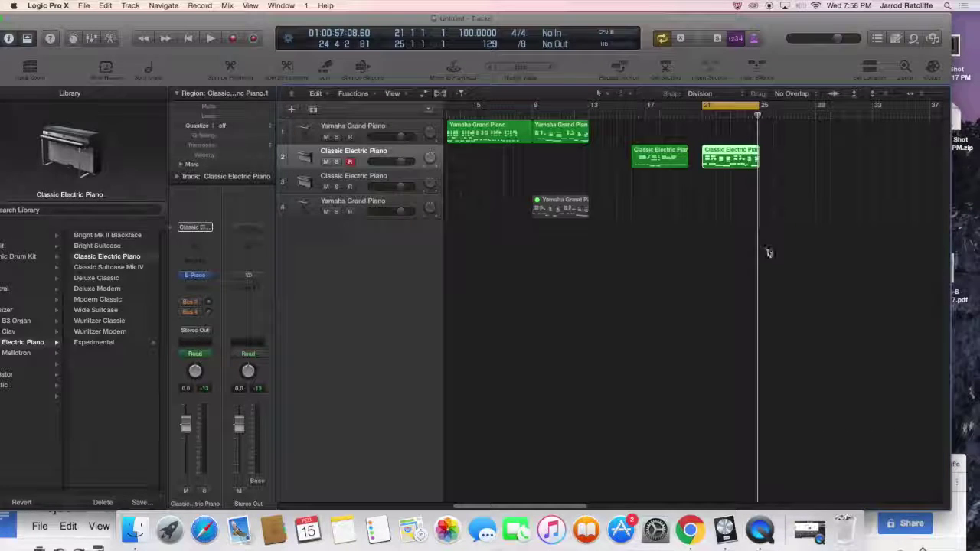
- Show the Secondary Ruler in the Tracks area
left_click(392, 93)
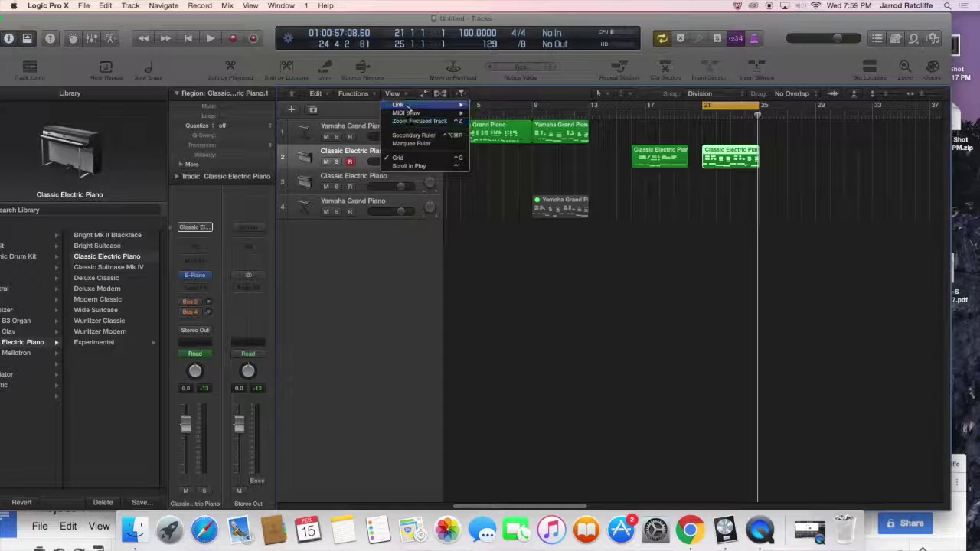
mouse_move(407, 105)
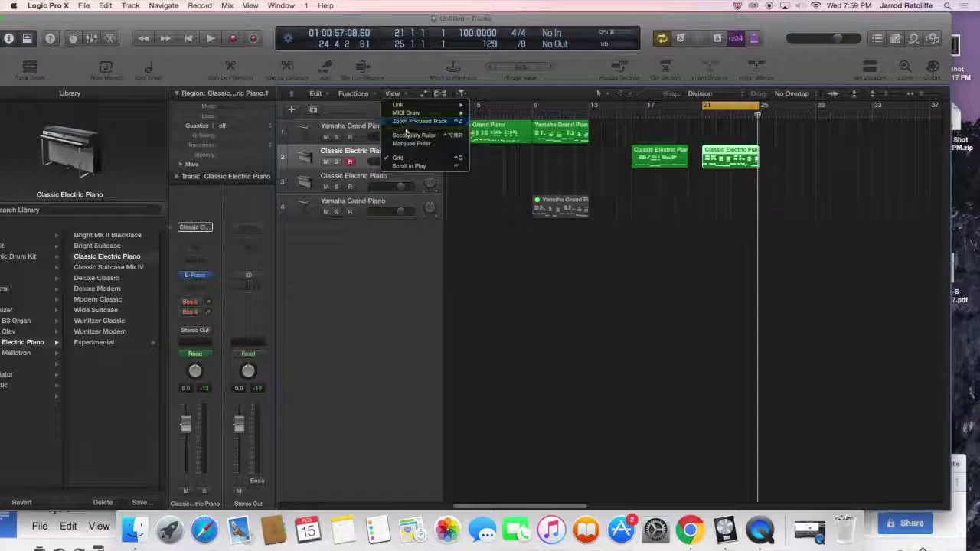
left_click(402, 137)
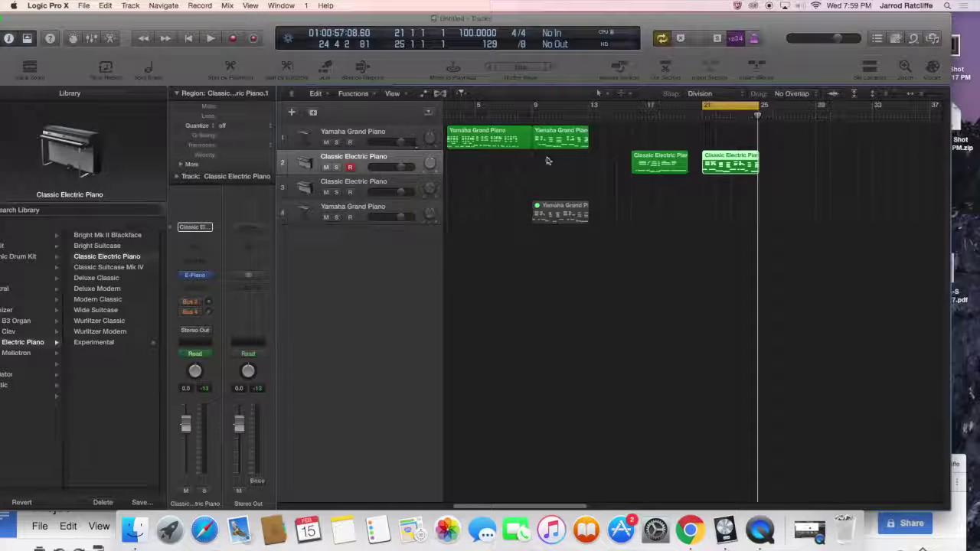
- Apply MIDI Draw Autodefine to the bar 21 region again and enlarge the region's display across bars 21 to 25
right_click(723, 166)
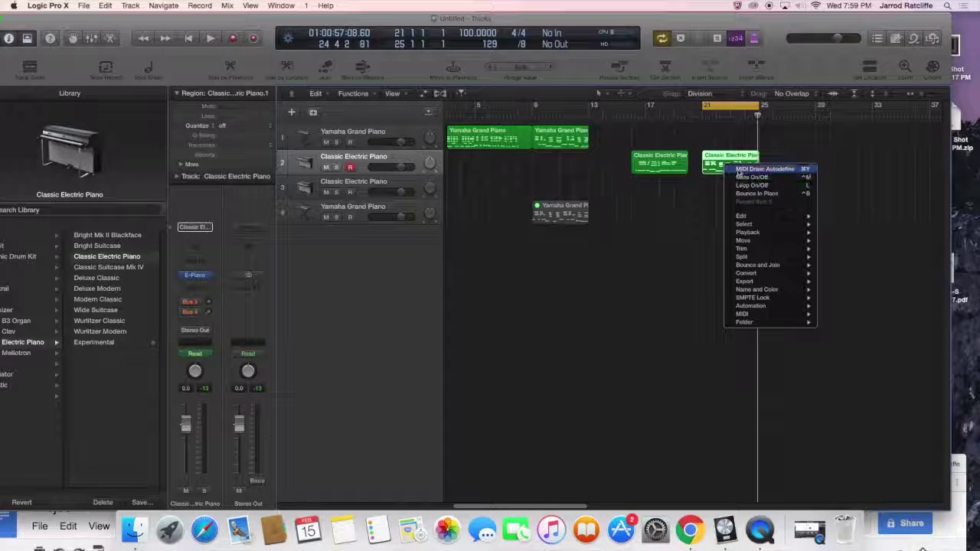
left_click(741, 169)
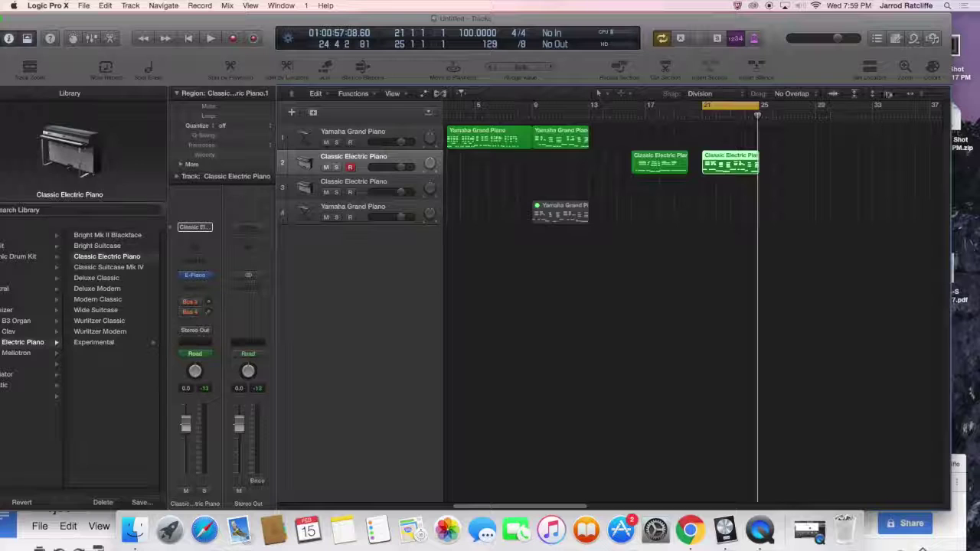
left_click_drag(892, 94, 899, 95)
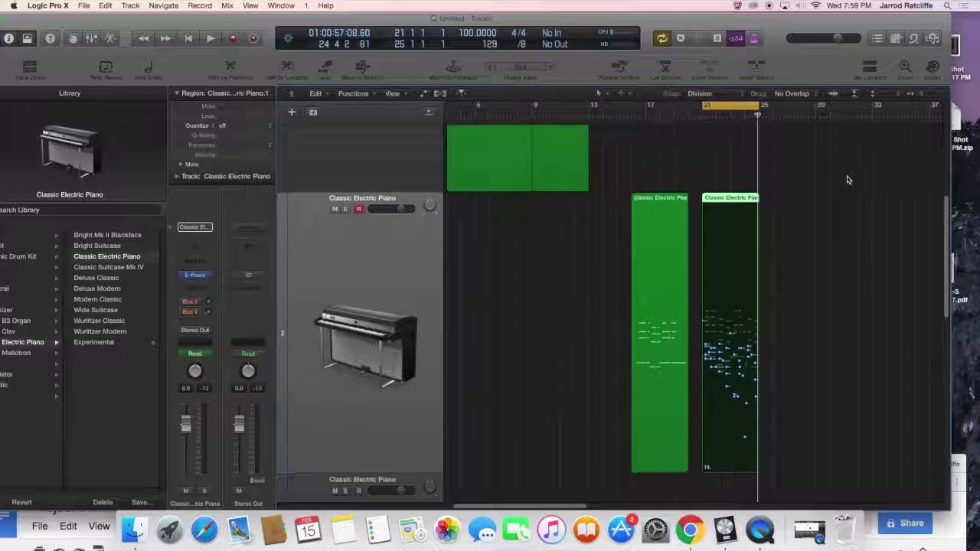
scroll(841, 193, "down", 3)
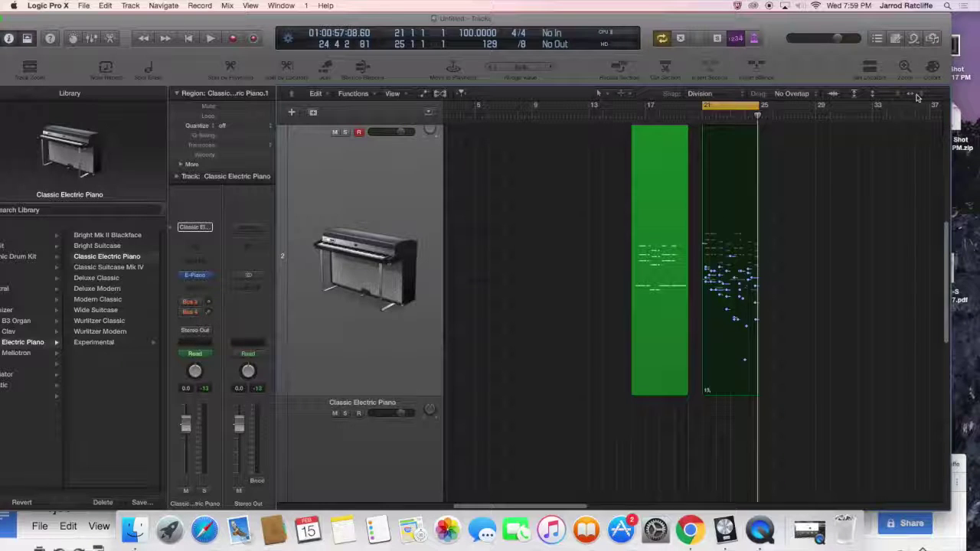
left_click_drag(917, 97, 926, 93)
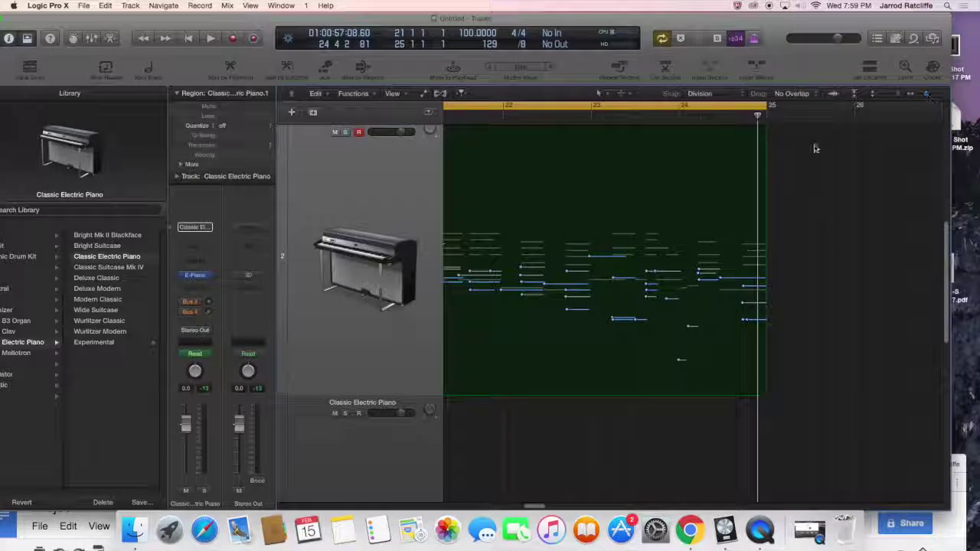
scroll(781, 164, "left", 3)
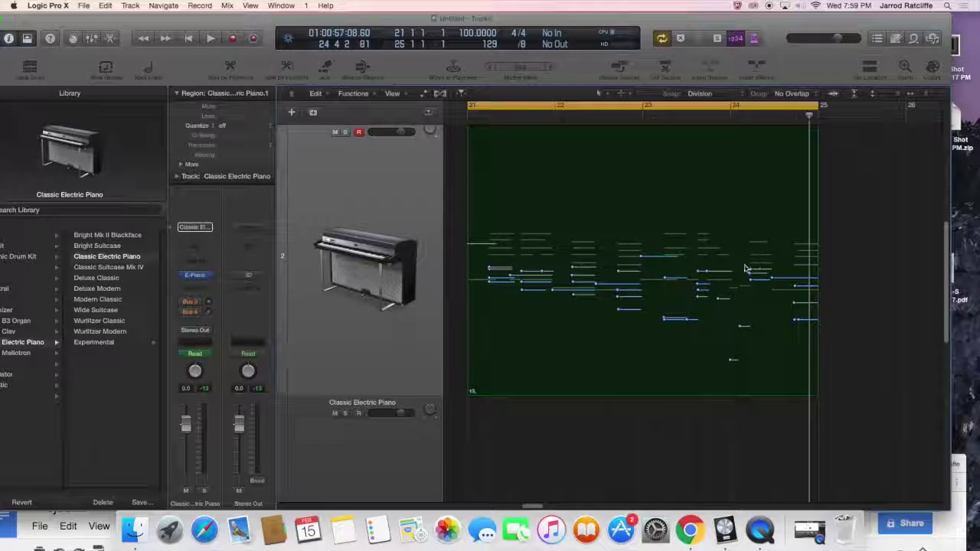
- Keep Snap on Division and use MIDI Draw Autodefine to switch the bar 21 region's display to Bender data
right_click(708, 274)
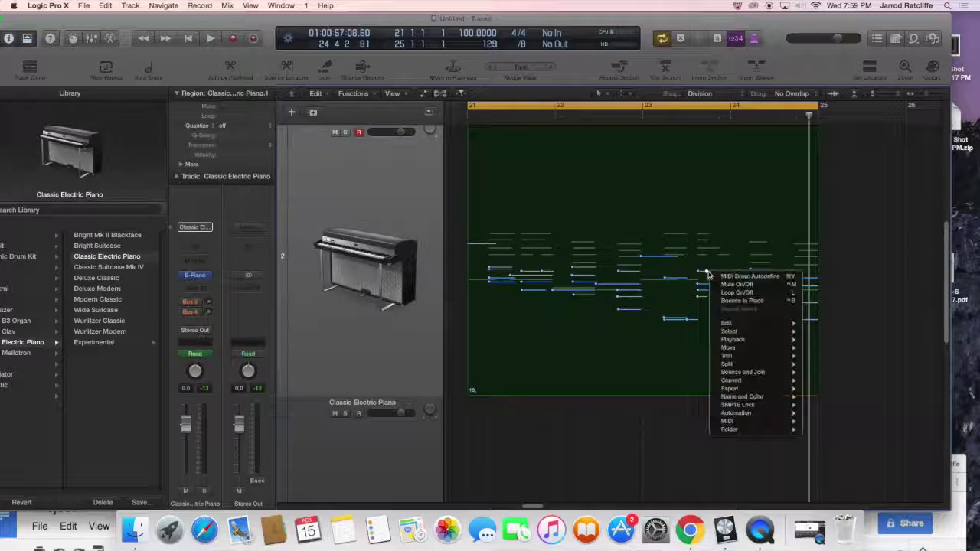
key("Escape")
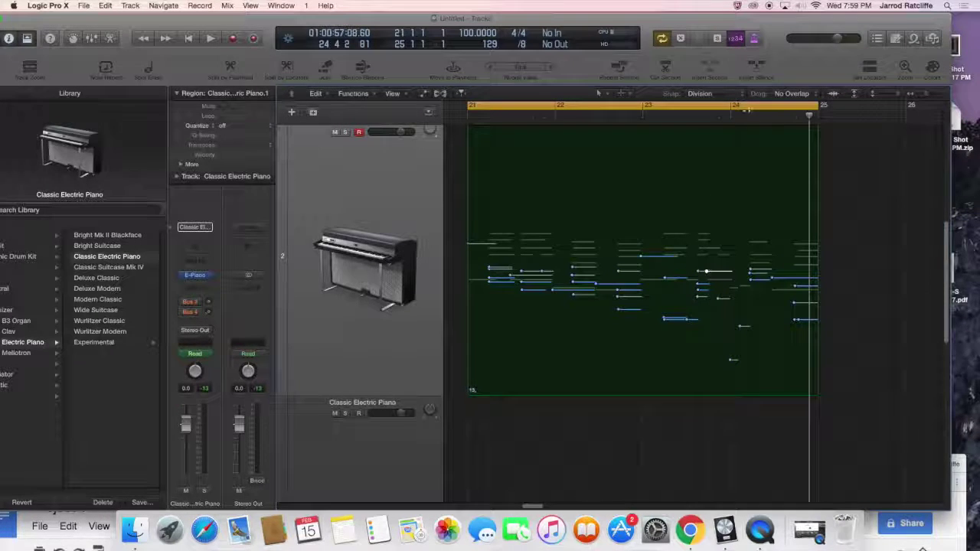
left_click(711, 93)
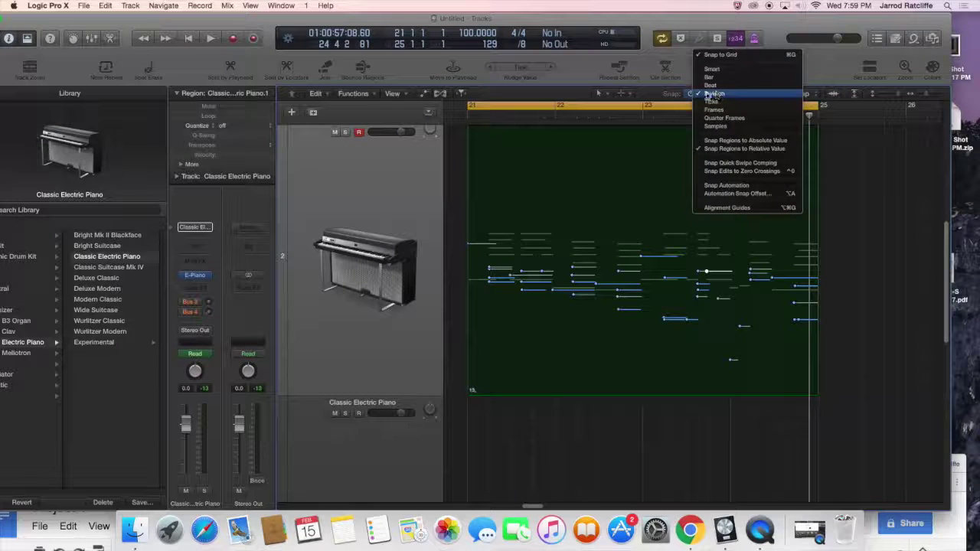
left_click(714, 94)
right_click(671, 154)
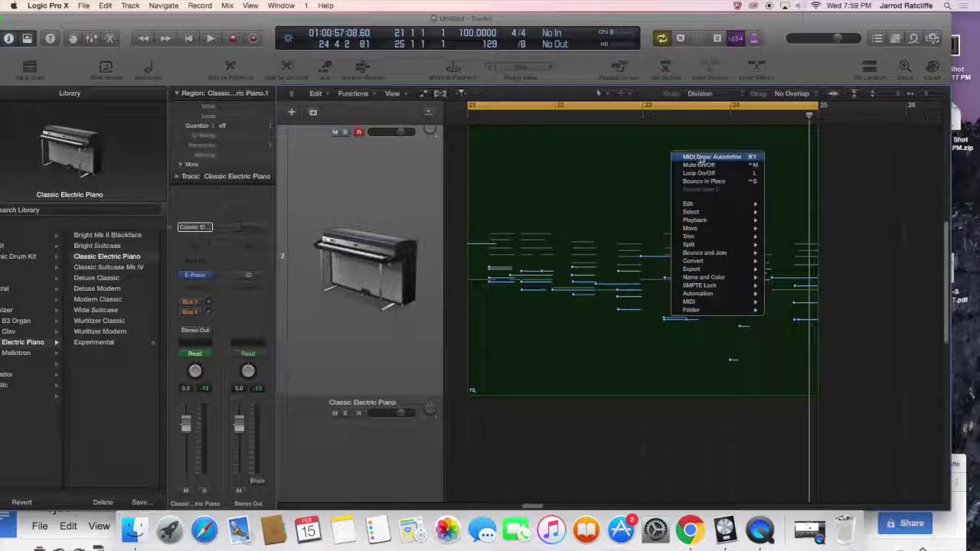
left_click(701, 159)
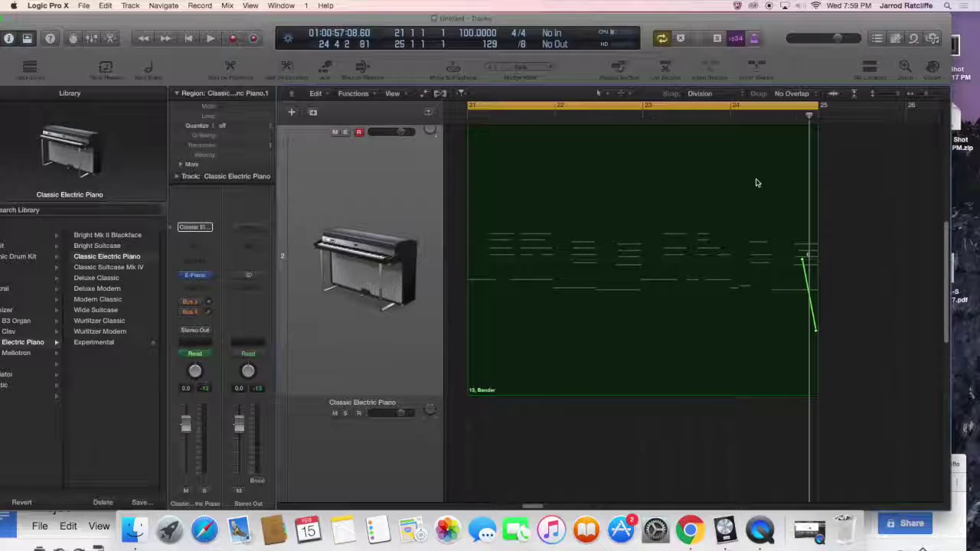
- Turn off cycle mode and play the ending of the bar 21 region from around bar 24 to hear its pitch bend
key("space")
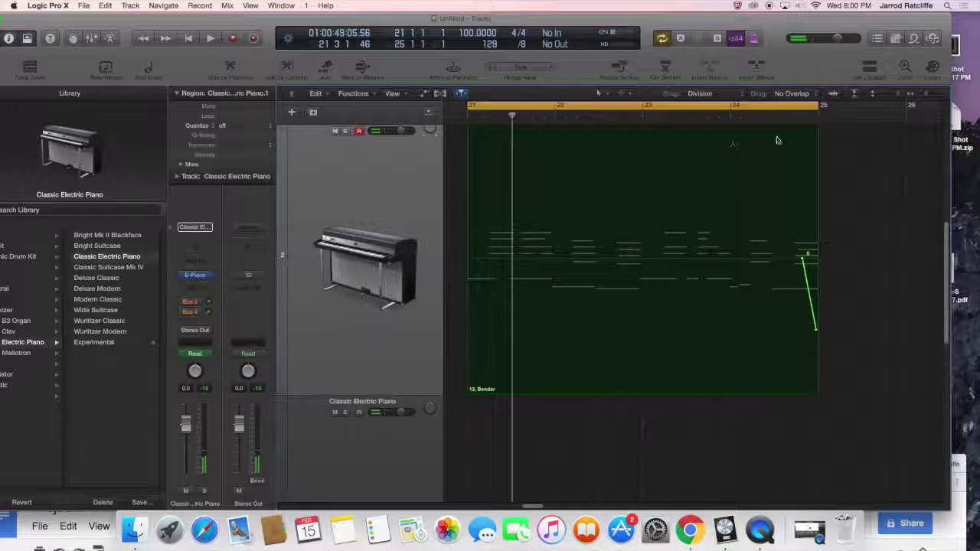
key("space")
left_click(779, 115)
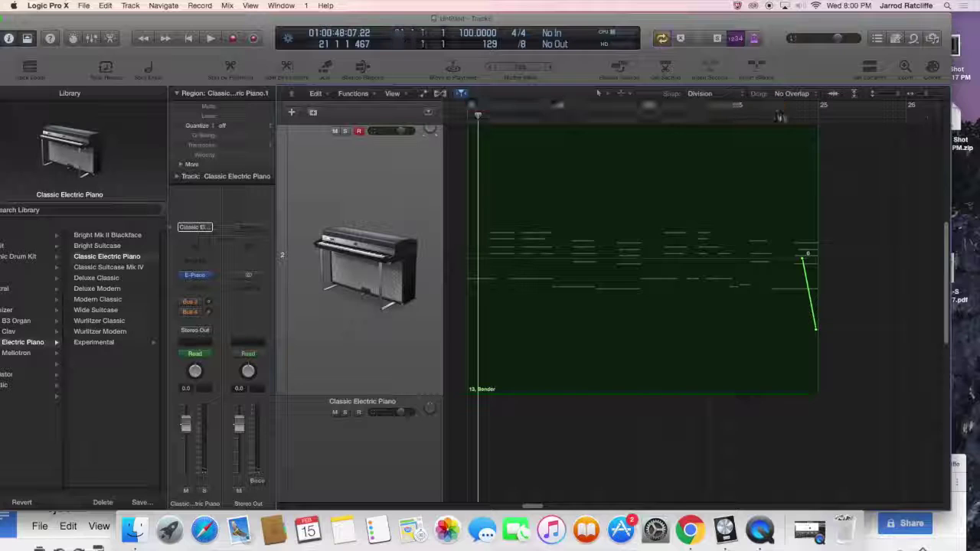
left_click(782, 117)
key("space")
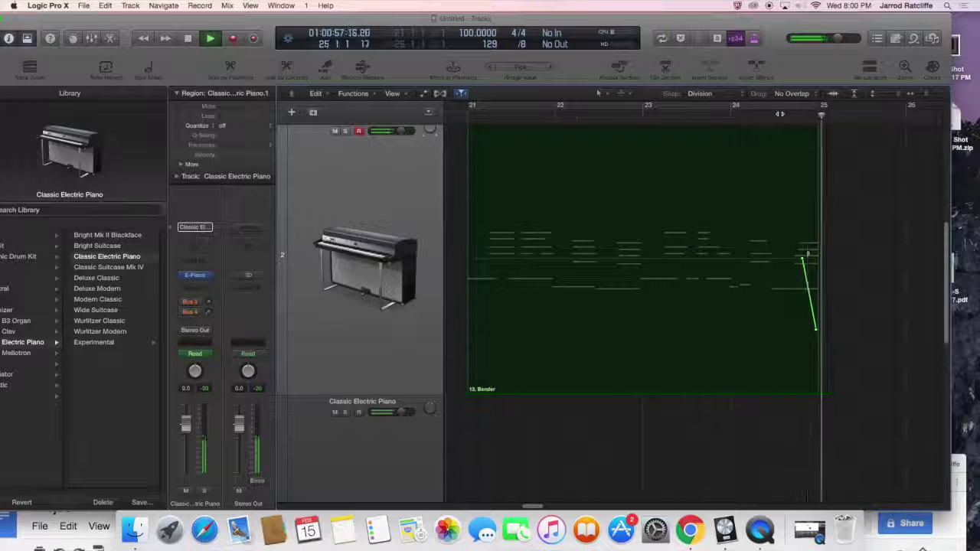
key("space")
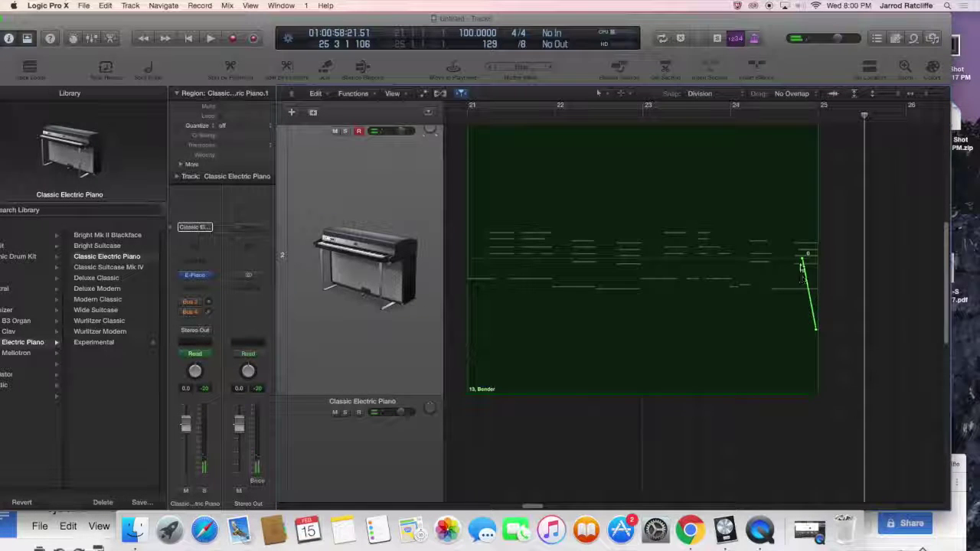
- Set MIDI Draw to Modulation for the Classic Electric Piano region at bar 21
scroll(605, 150, "up", 2)
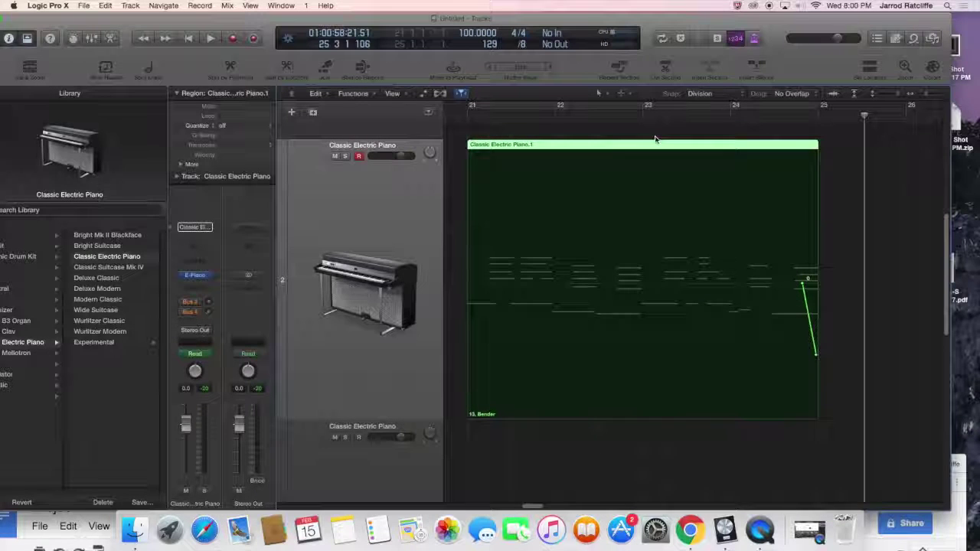
right_click(699, 146)
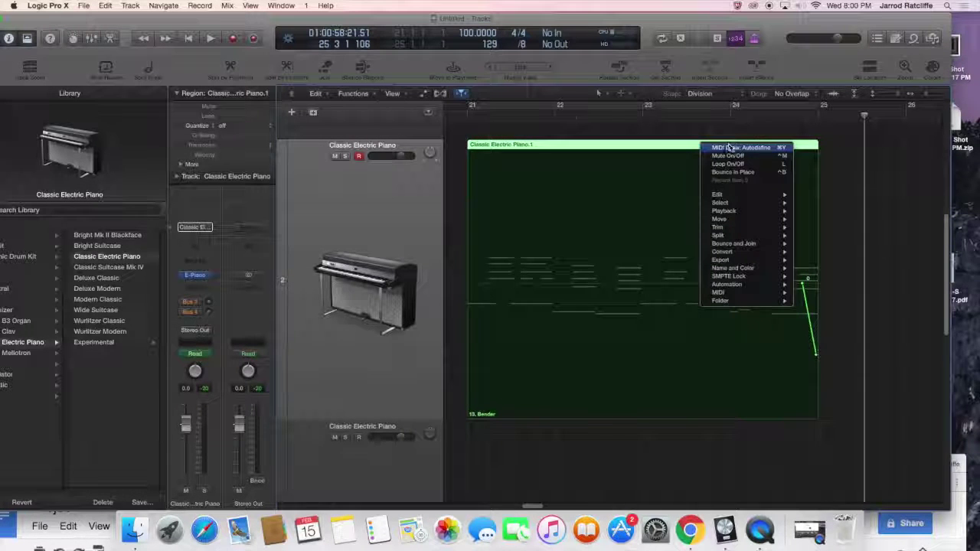
left_click(729, 147)
left_click(406, 93)
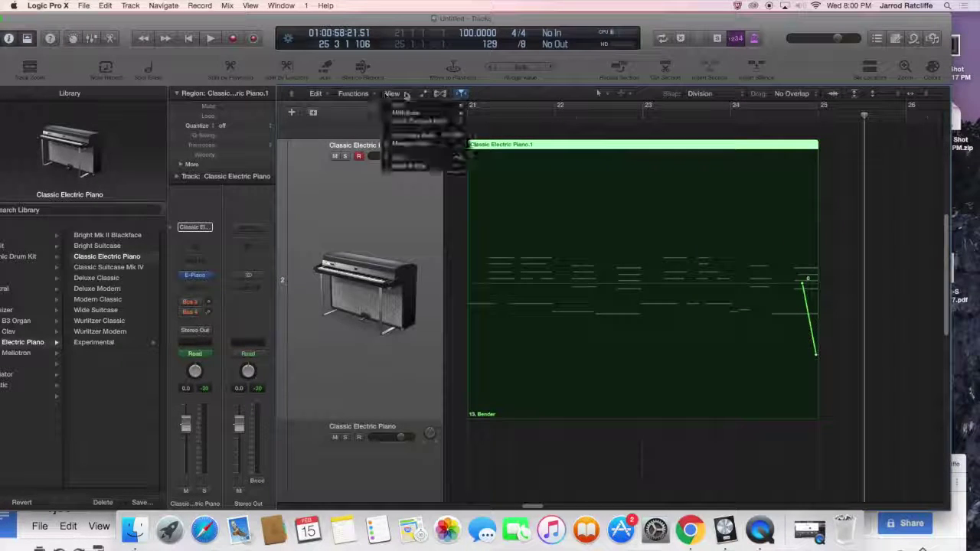
mouse_move(406, 113)
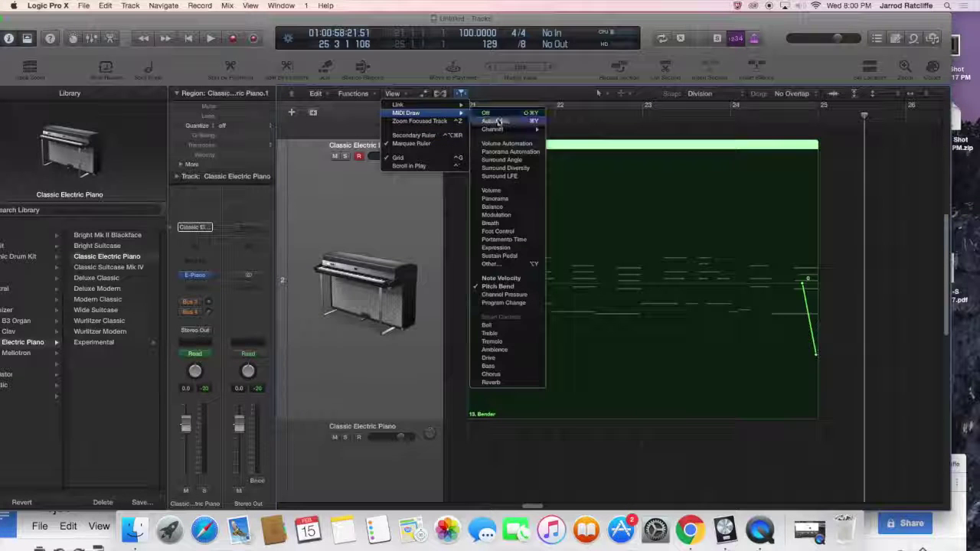
mouse_move(501, 130)
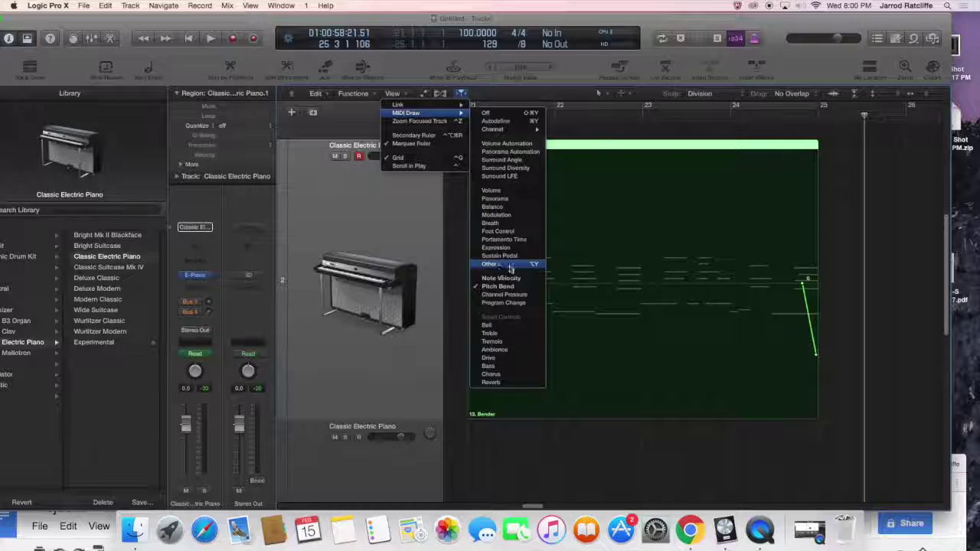
left_click(506, 222)
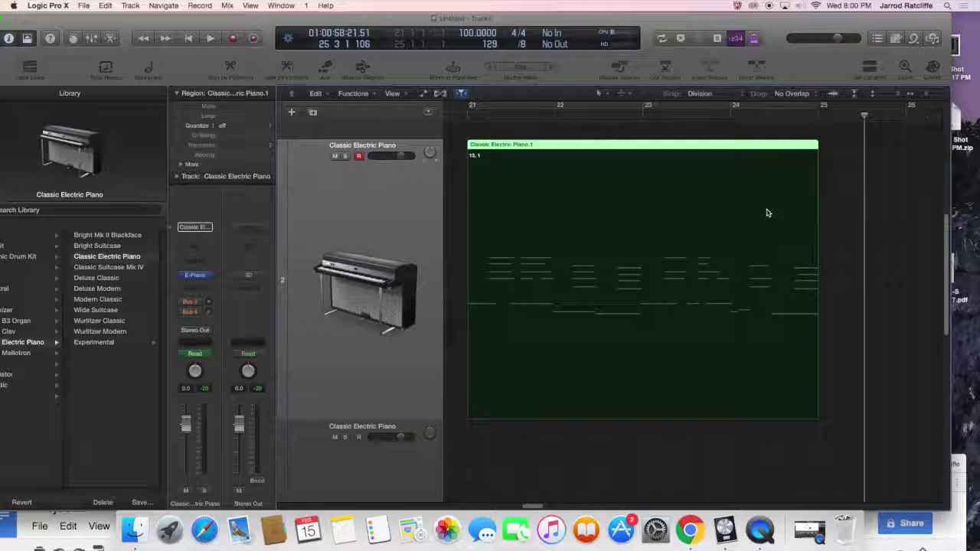
- Draw modulation falling from about 84 to about 30 by the middle of bar 21, holding level from there, and play it back
left_click(774, 244)
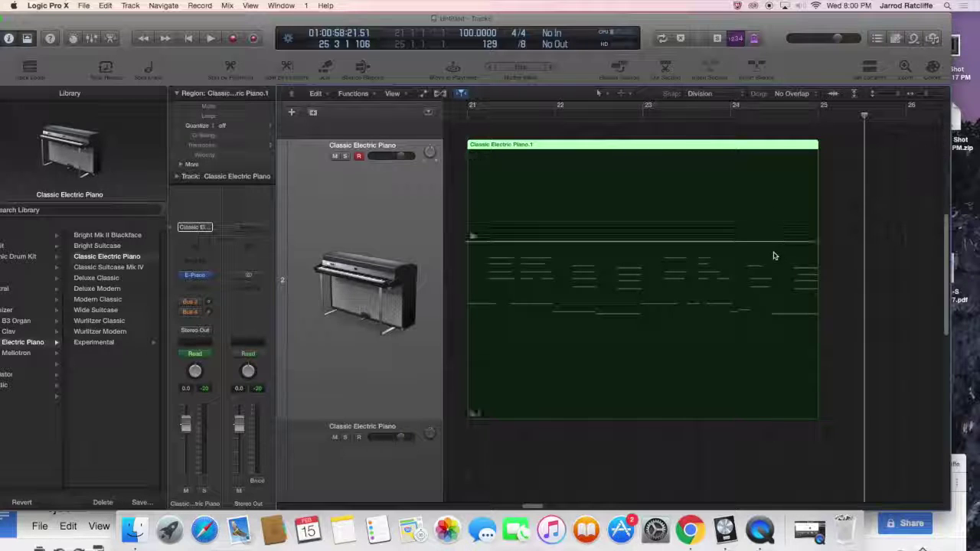
left_click(487, 242)
mouse_move(490, 243)
left_mouse_down()
mouse_move(501, 346)
mouse_move(519, 353)
left_mouse_up()
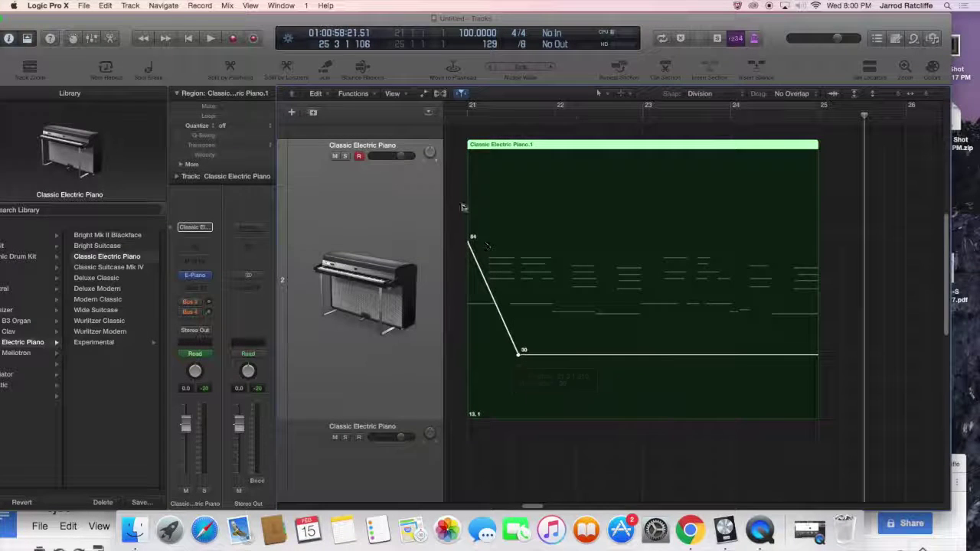
key("space")
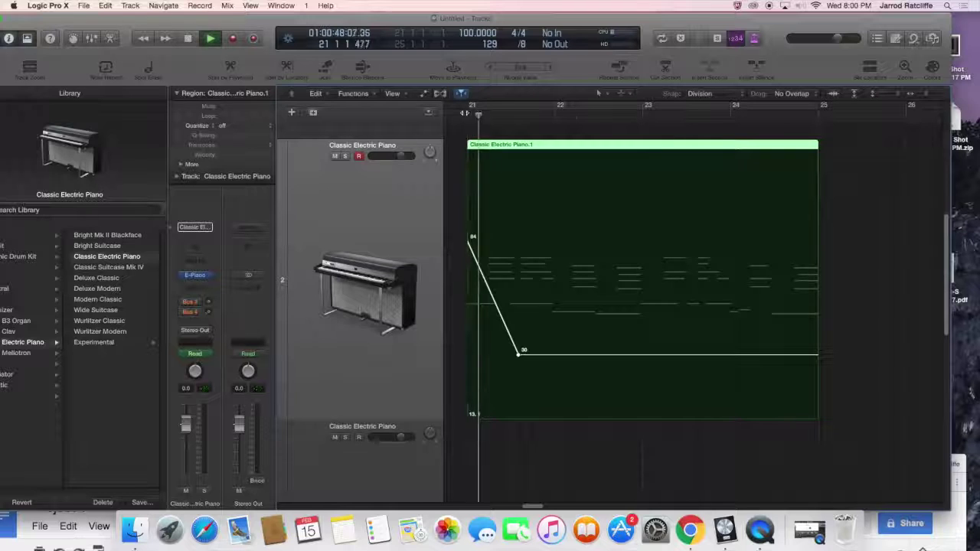
key("space")
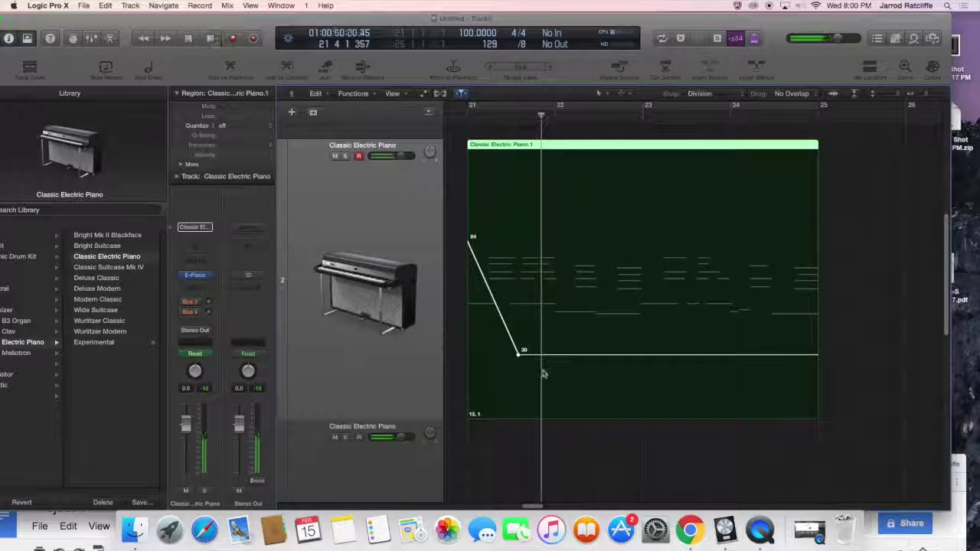
- Reshape the modulation into a ramp rising from about 45 in mid bar 21 to near maximum at the region's end, and play it
left_click_drag(469, 245, 813, 156)
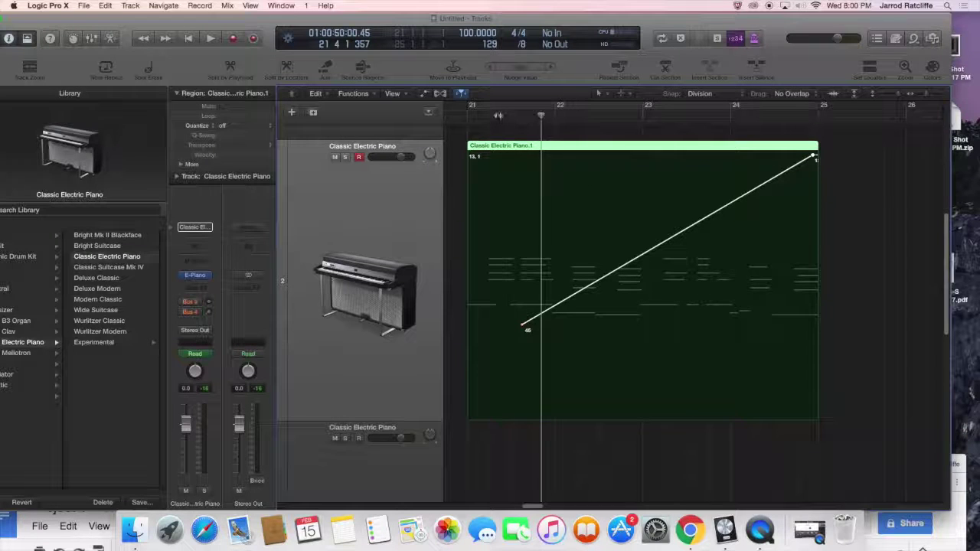
double_click(497, 115)
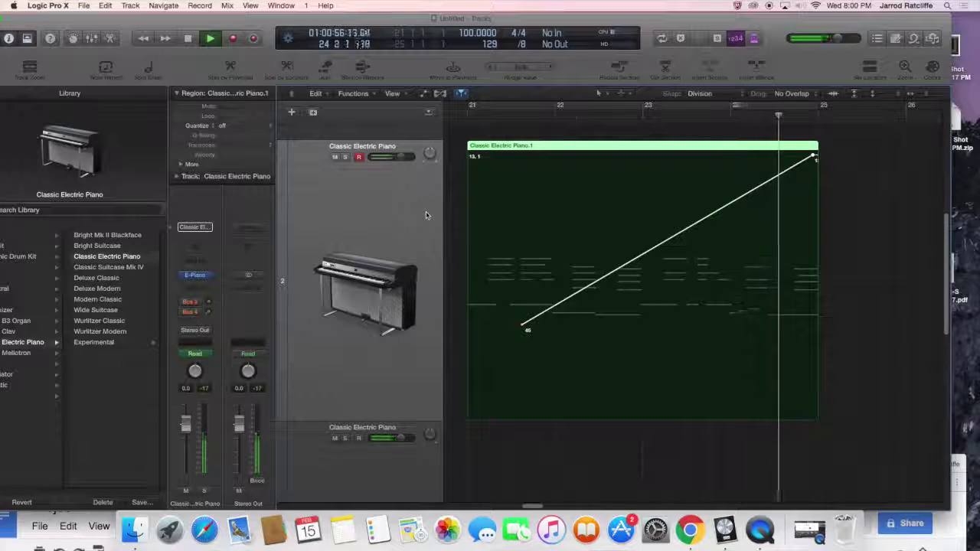
key("space")
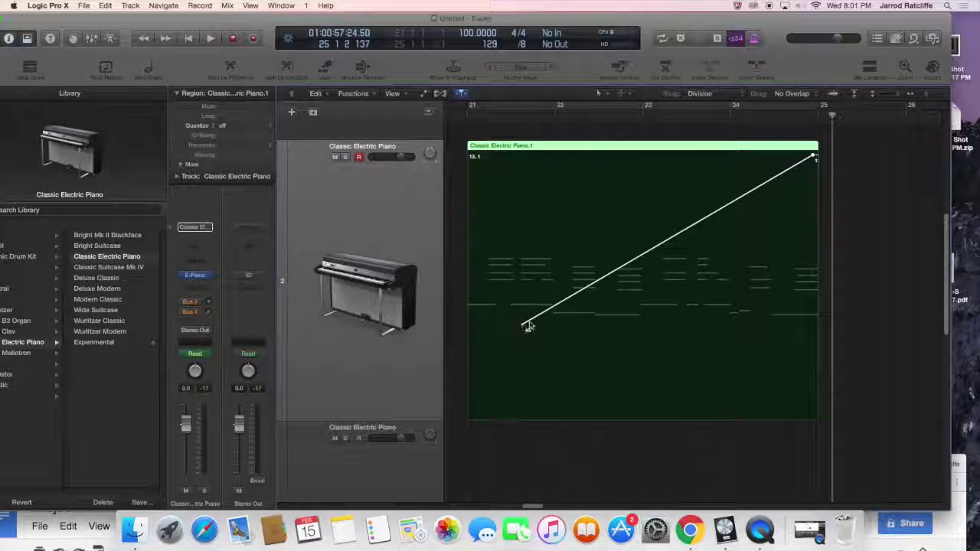
- Examine the commands available for the bar 21 region and the controller choices offered by MIDI Draw
right_click(682, 235)
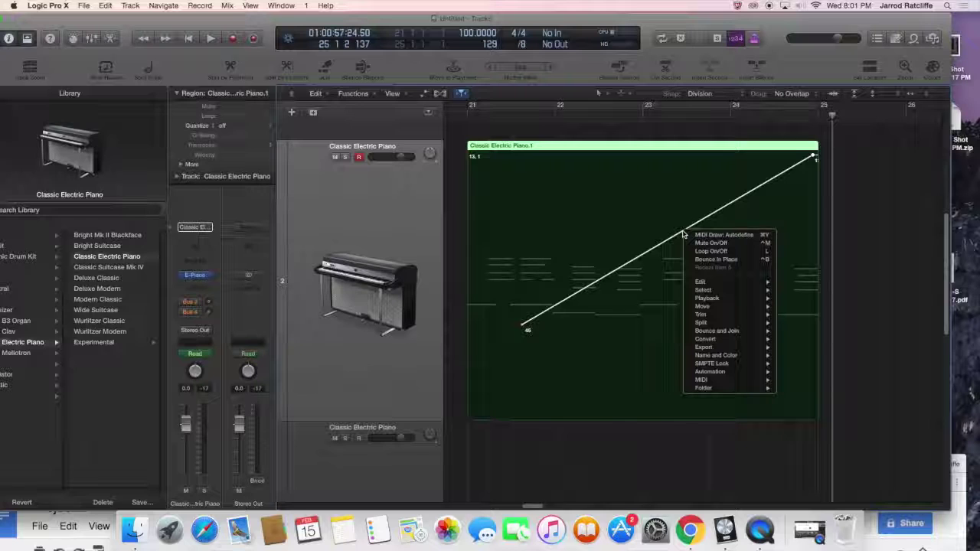
left_click(683, 235)
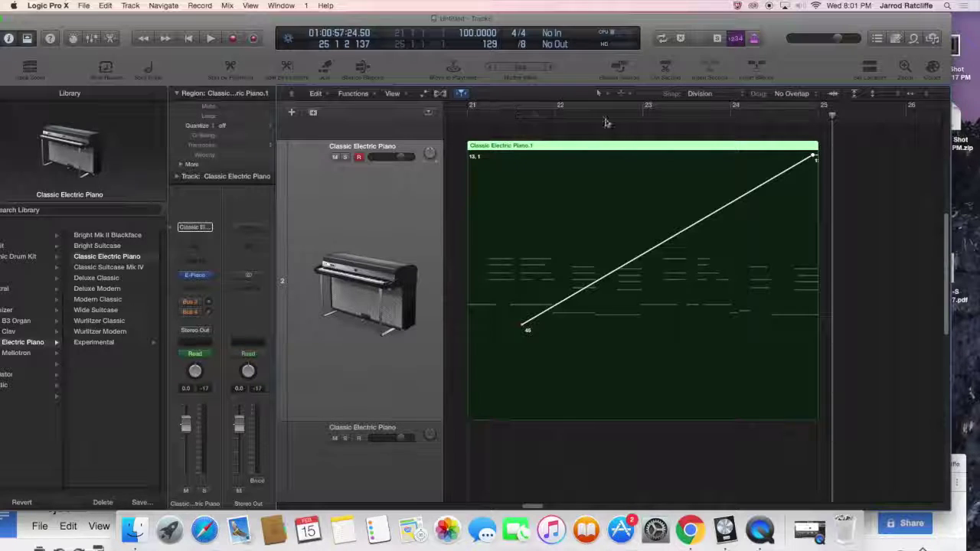
right_click(686, 226)
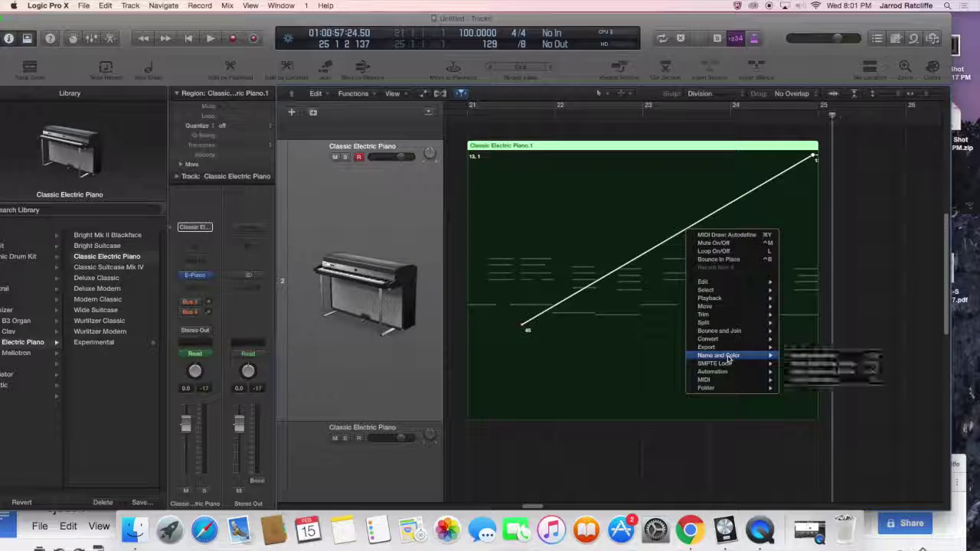
left_click(708, 219)
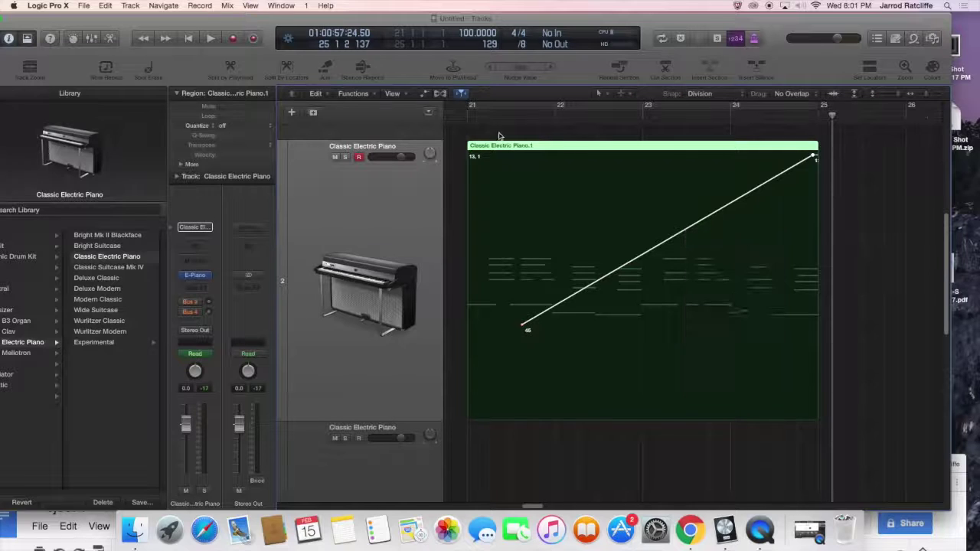
left_click(392, 98)
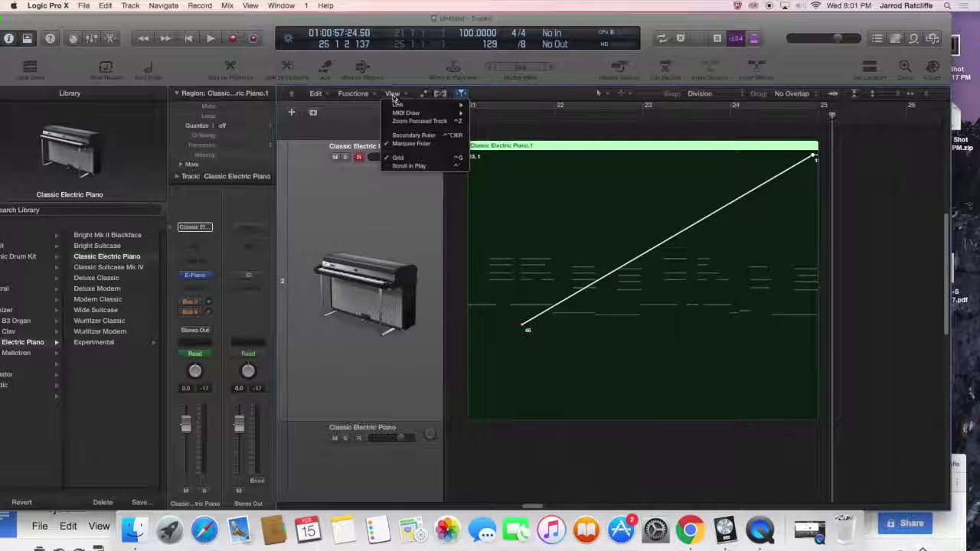
mouse_move(404, 115)
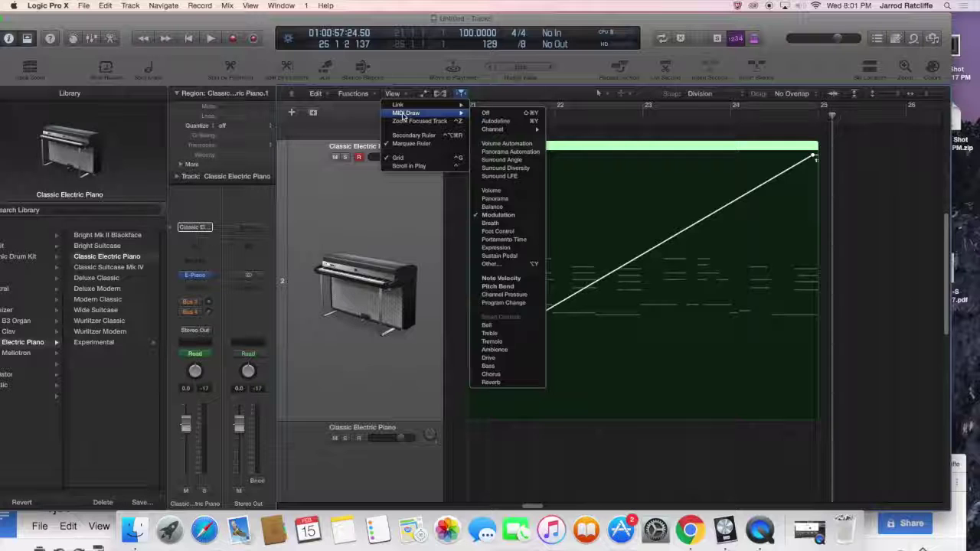
- Look through the Tracks area's region functions, MIDI Transform presets, edit commands and Drag setting for options affecting the modulation line
left_click(365, 95)
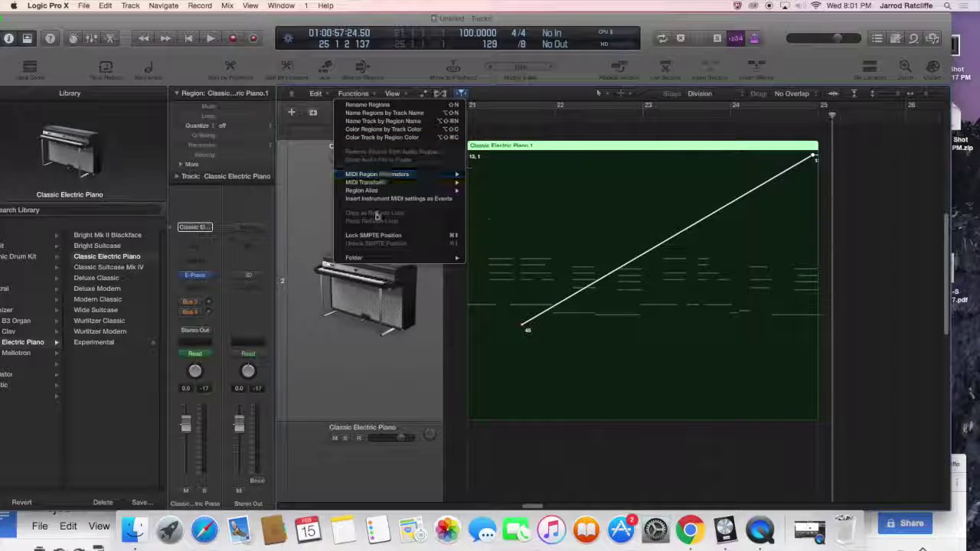
mouse_move(379, 184)
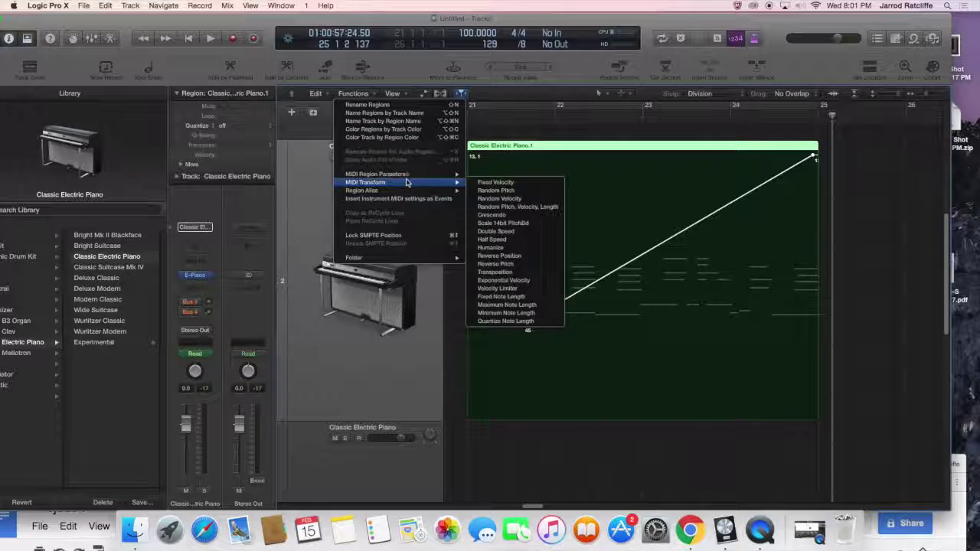
left_click(392, 93)
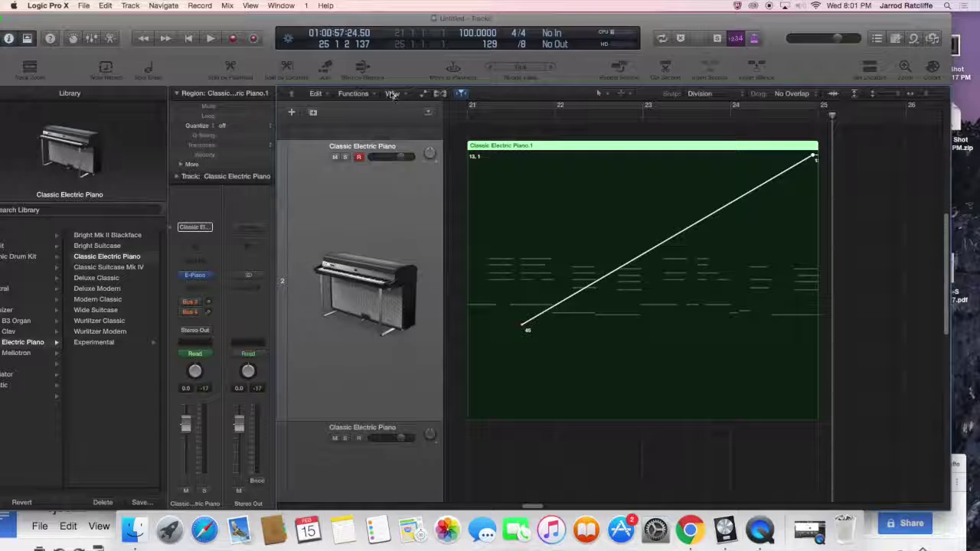
left_click(392, 93)
mouse_move(316, 93)
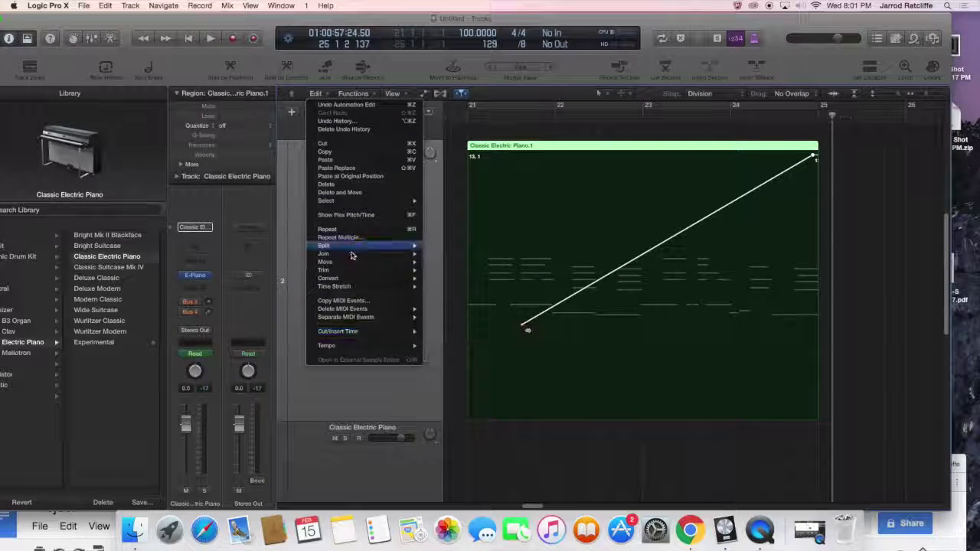
left_click(348, 94)
left_click(355, 94)
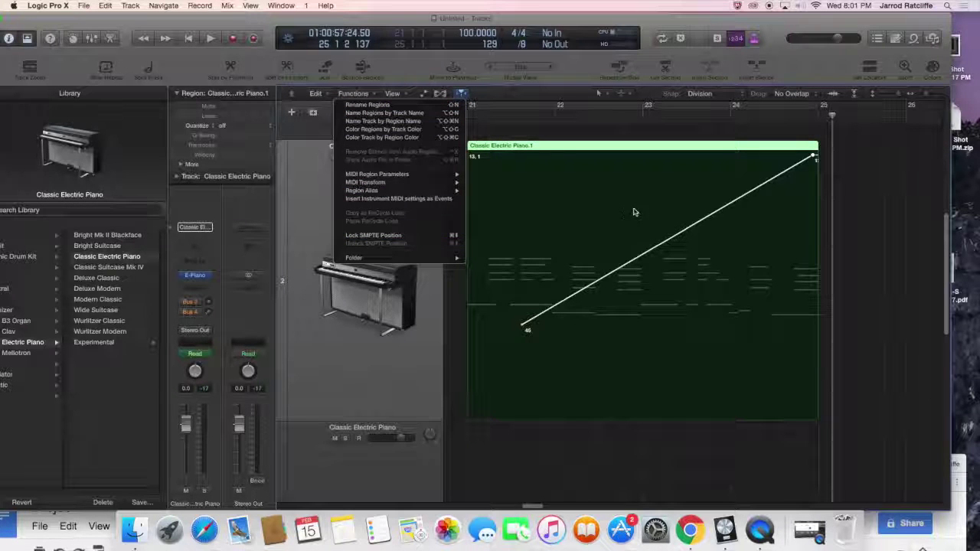
left_click(694, 181)
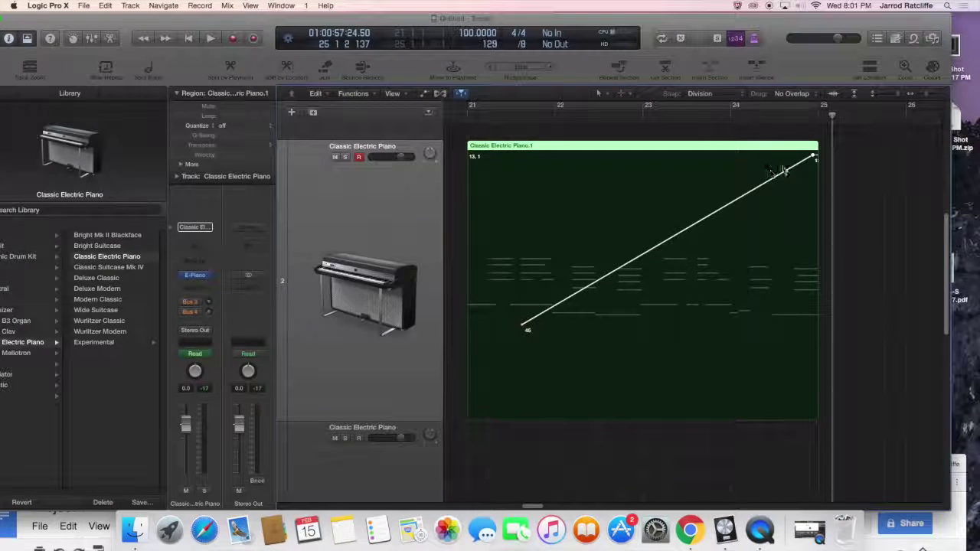
left_click(791, 94)
left_click(788, 98)
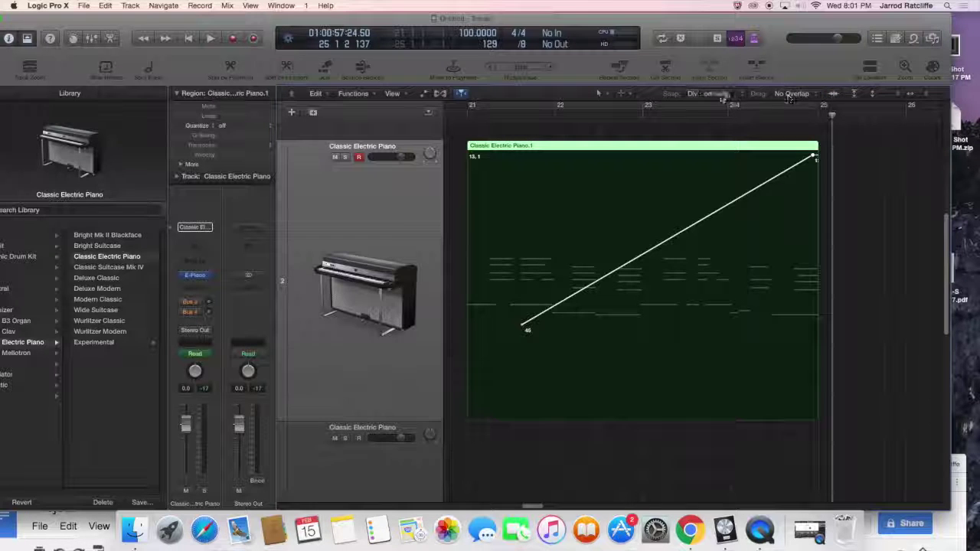
- Review the choices for the primary and secondary mouse tools, keeping the Pointer Tool as primary
left_click(600, 93)
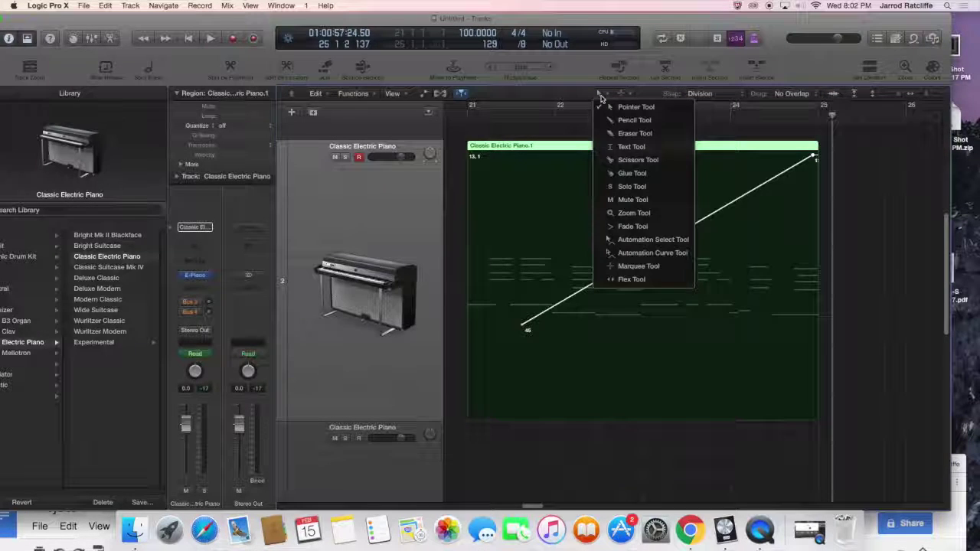
left_click(602, 97)
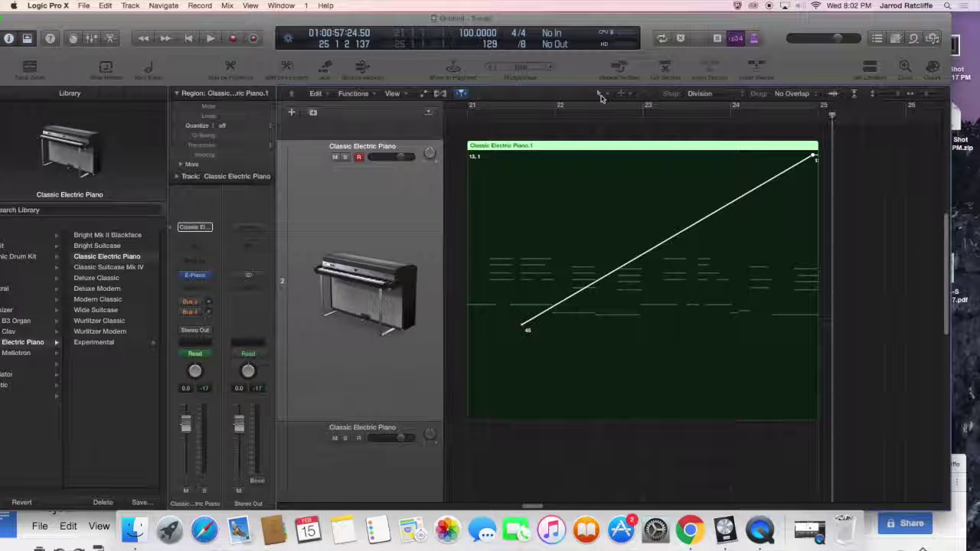
left_click(626, 97)
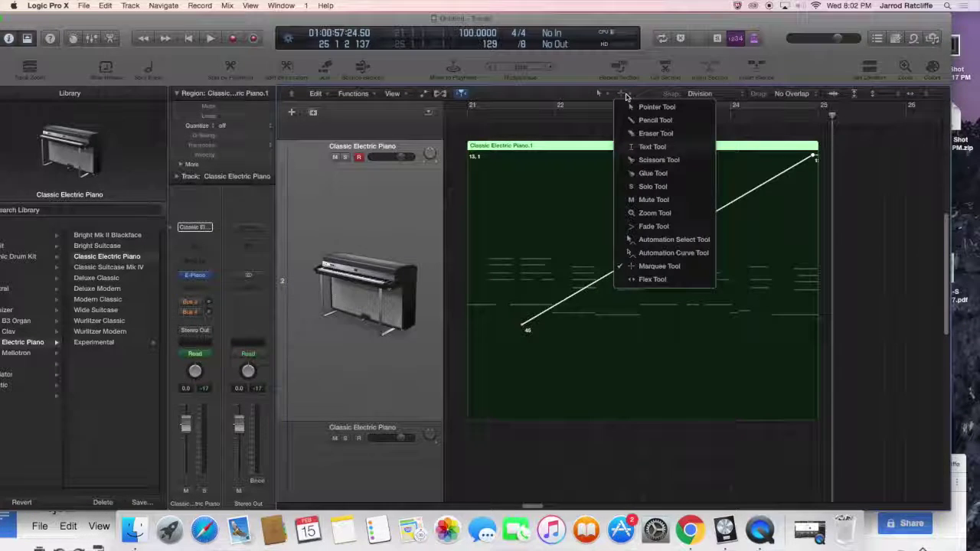
left_click(602, 208)
left_click(599, 93)
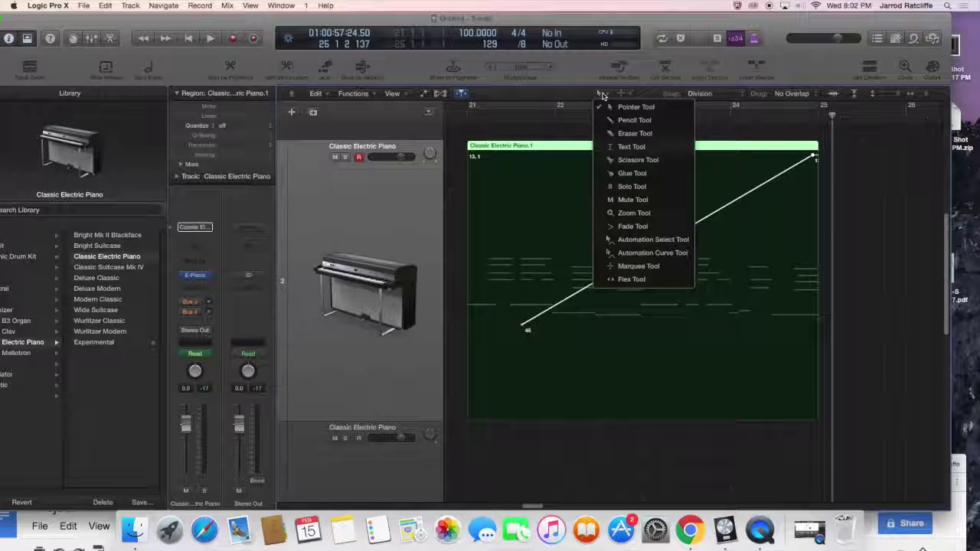
left_click(612, 105)
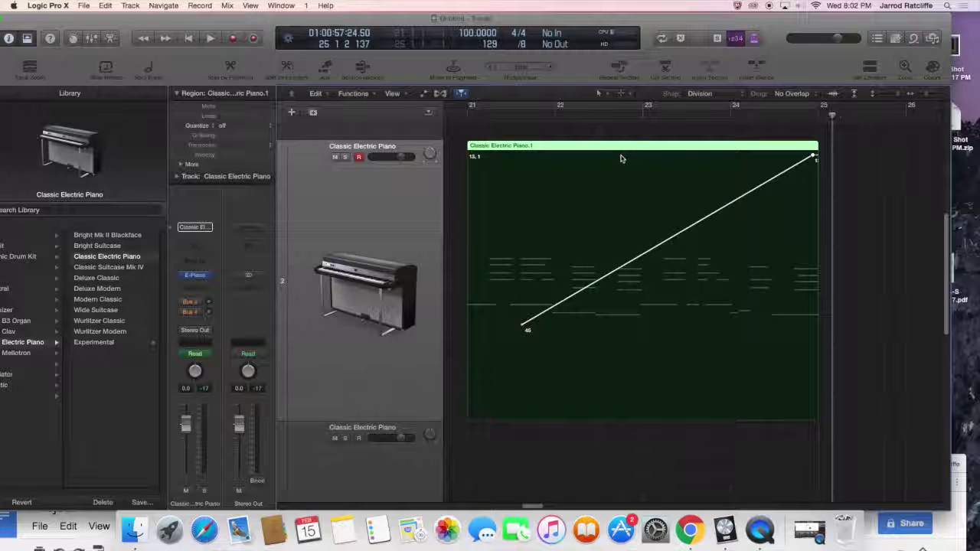
- Bend the region's modulation ramp into a smooth S-shaped curve with the Automation Curve Tool as the primary tool
left_click(622, 93)
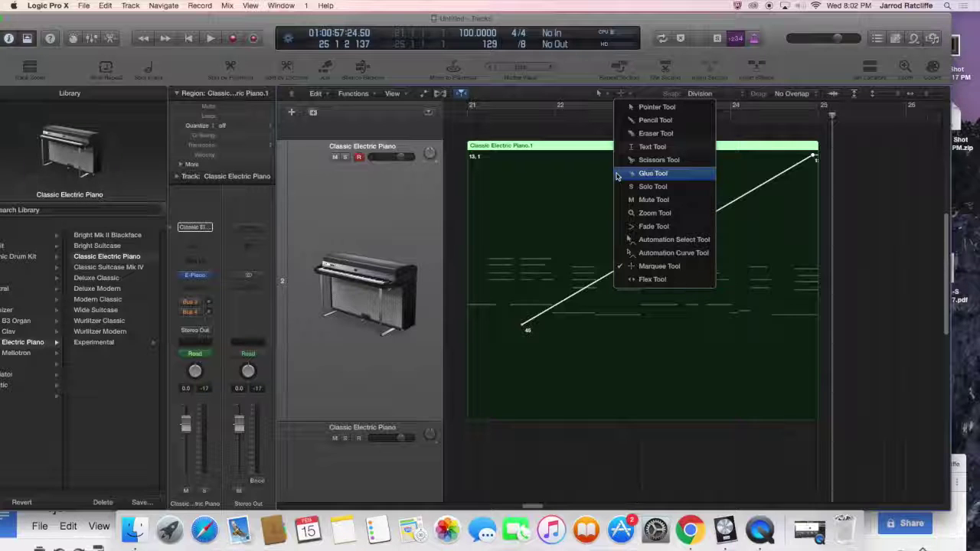
left_click(588, 170)
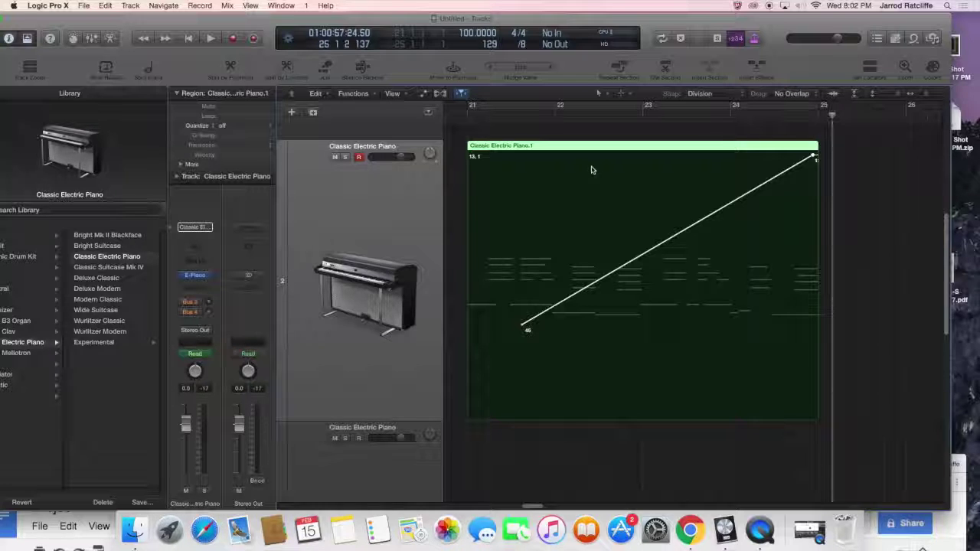
left_click(599, 94)
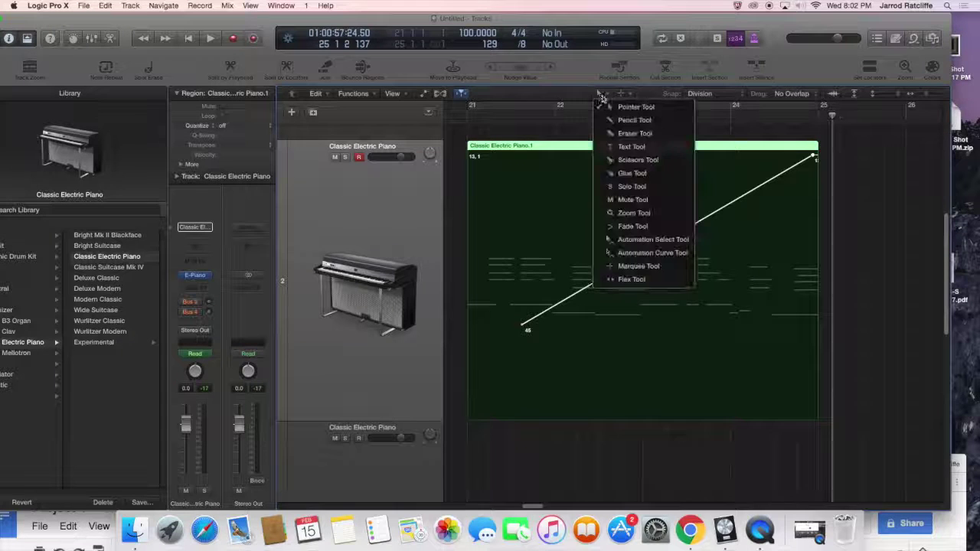
left_click(651, 253)
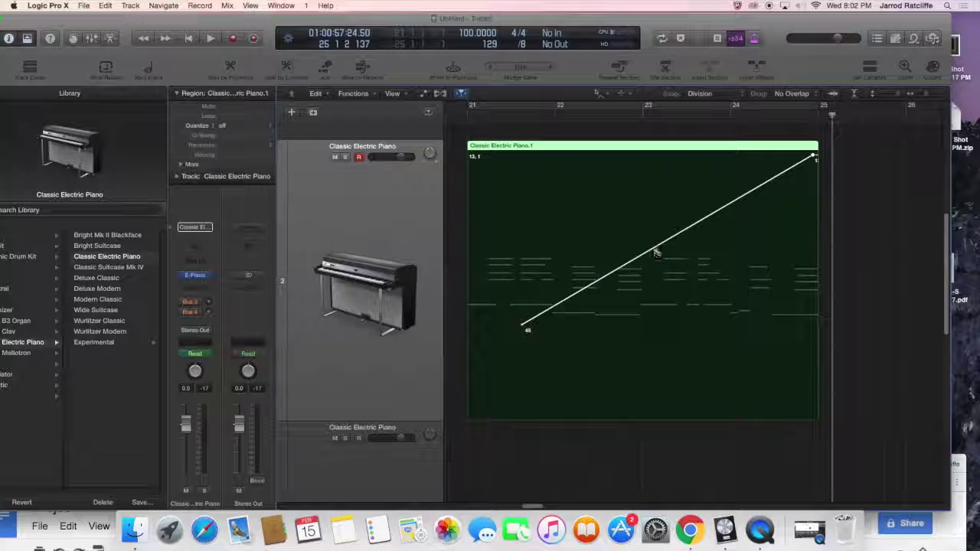
left_click_drag(655, 252, 620, 192)
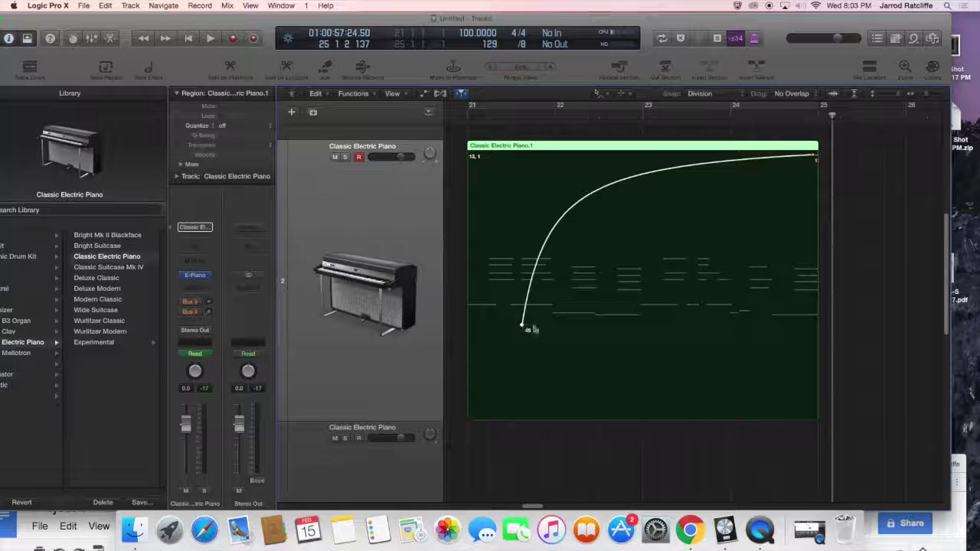
left_click_drag(531, 328, 559, 329)
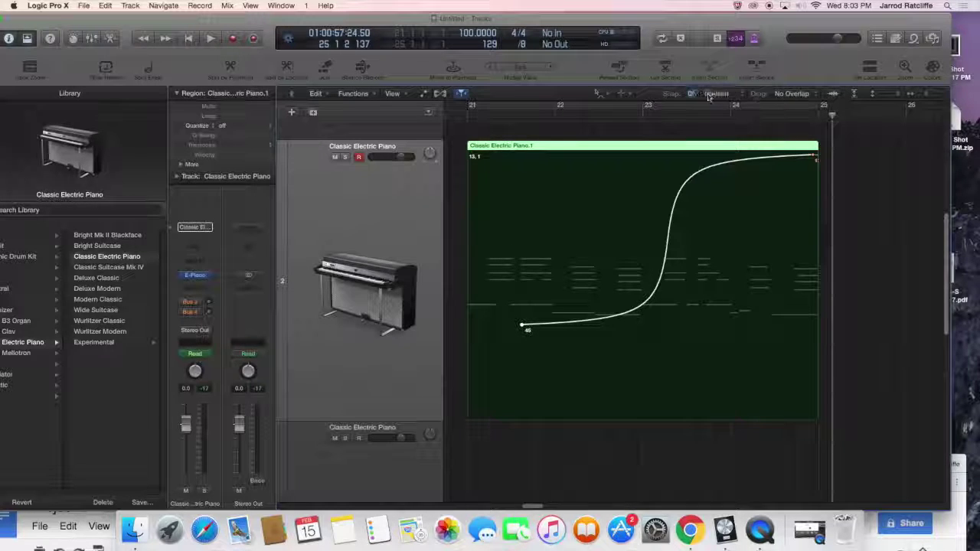
- Display the bar 21 region's Sustain Pedal data in MIDI Draw
left_click(354, 94)
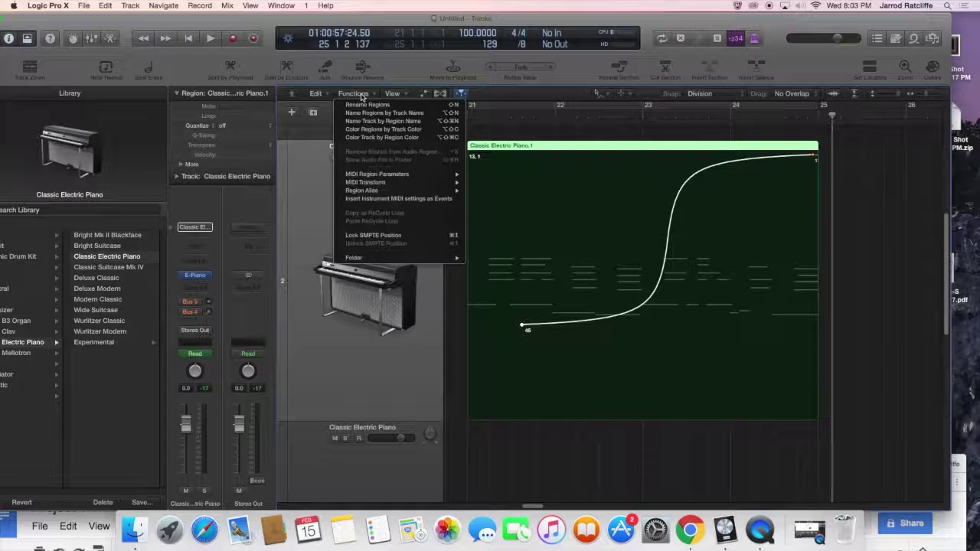
mouse_move(392, 93)
mouse_move(405, 112)
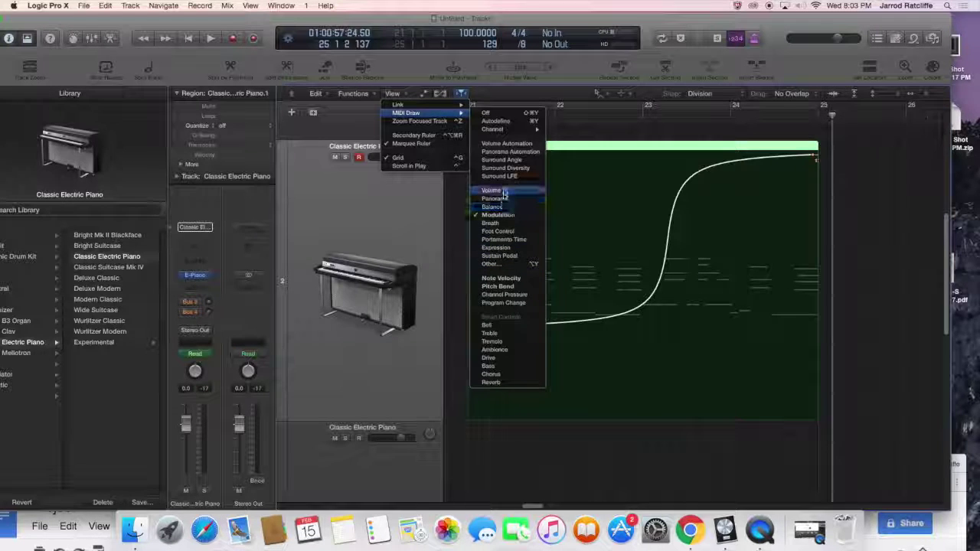
left_click(510, 257)
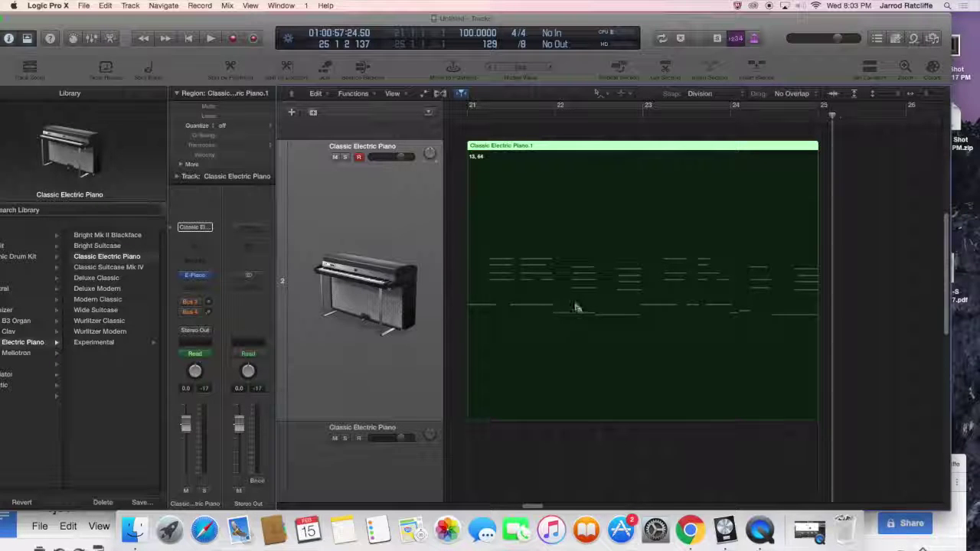
right_click(517, 289)
key("Escape")
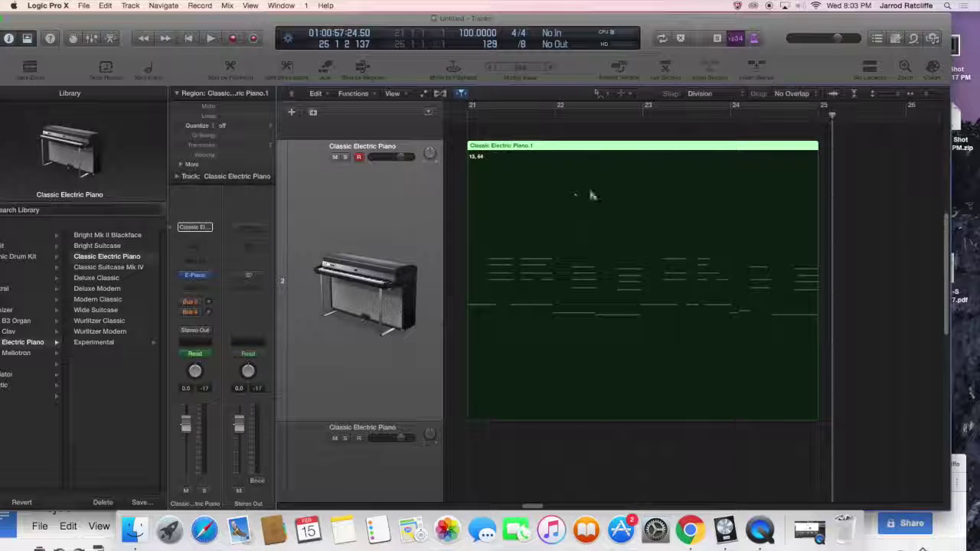
- With the Pointer Tool, draw a stepped sustain pedal line from 1 in bar 21 through about 49 to 127 early in bar 22
left_click(600, 94)
left_click(613, 106)
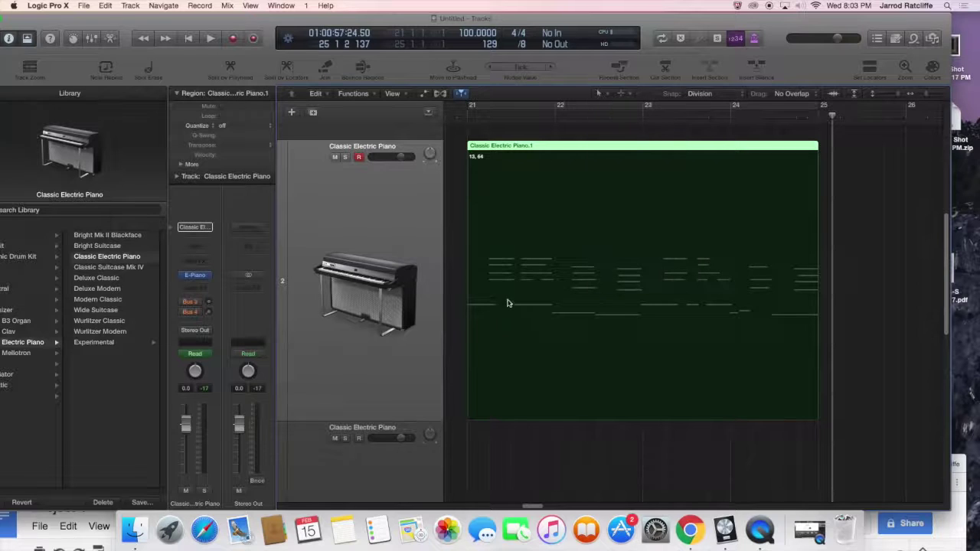
mouse_move(504, 299)
left_mouse_down()
mouse_move(495, 283)
mouse_move(514, 268)
mouse_move(504, 268)
mouse_move(505, 285)
left_mouse_up()
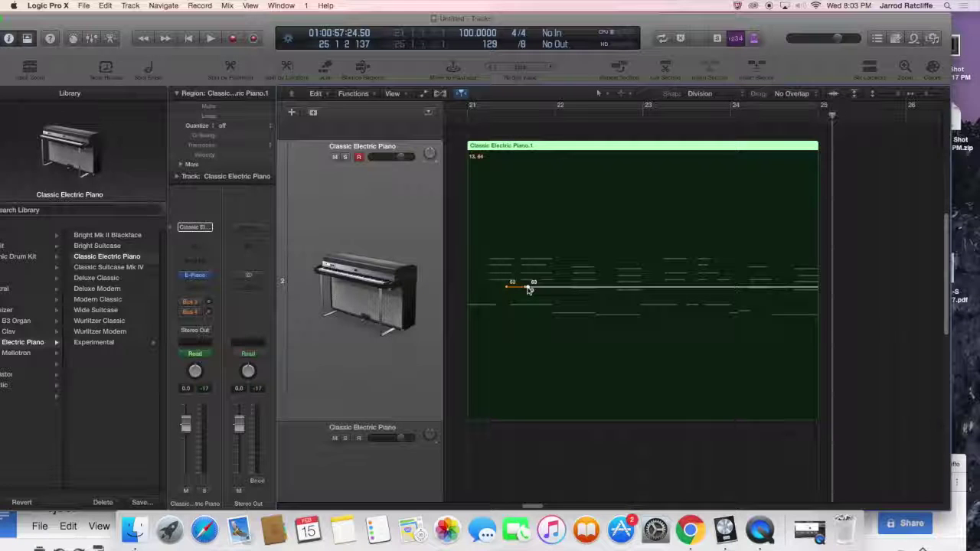
left_click_drag(570, 288, 568, 252)
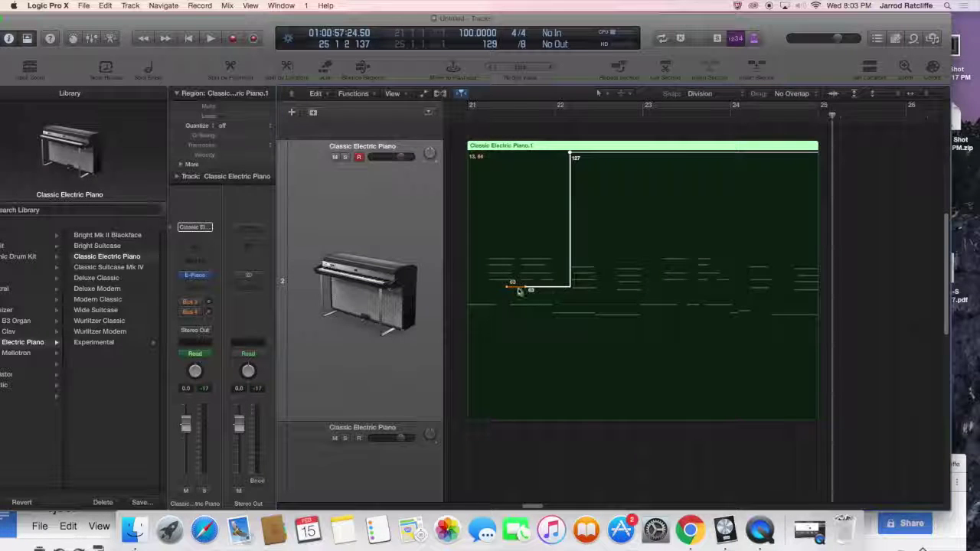
left_click_drag(507, 286, 511, 414)
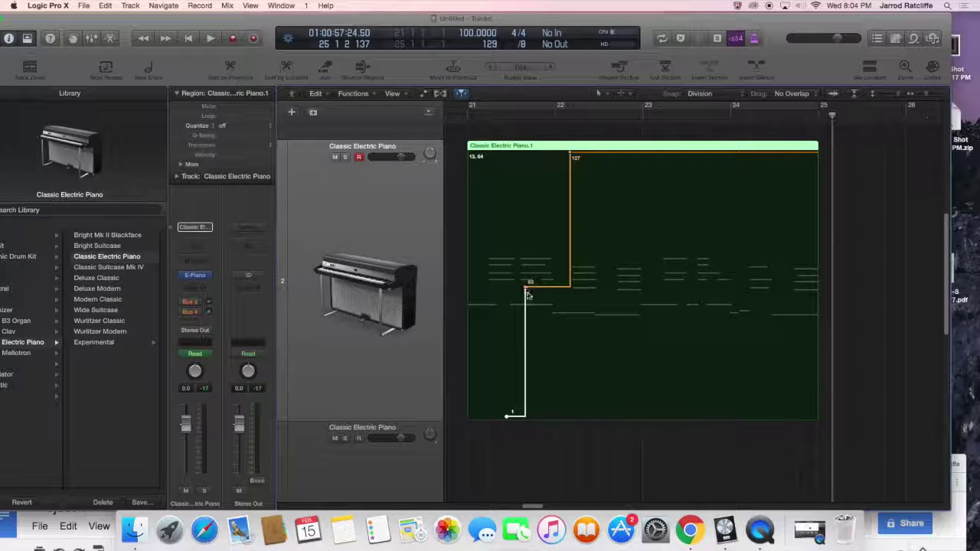
left_click_drag(528, 290, 557, 314)
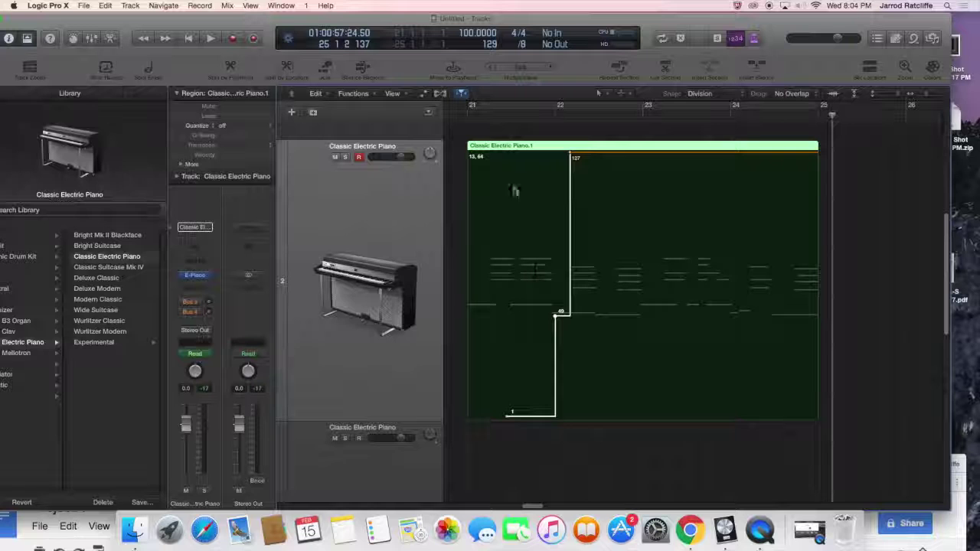
- Try to curve the stepped sustain pedal line with the Automation Curve Tool, checking the region commands and MIDI Draw options
left_click(605, 93)
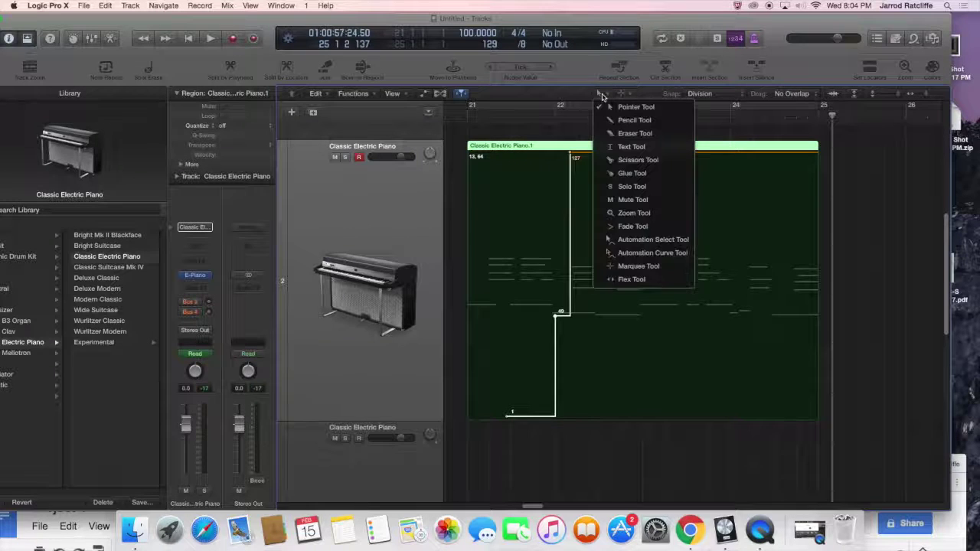
left_click(648, 252)
right_click(571, 244)
key("Escape")
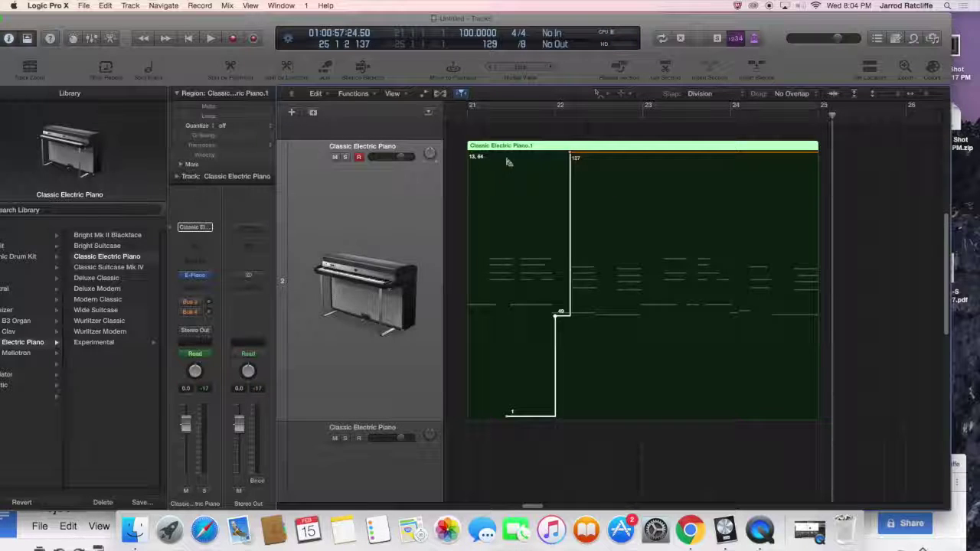
right_click(480, 153)
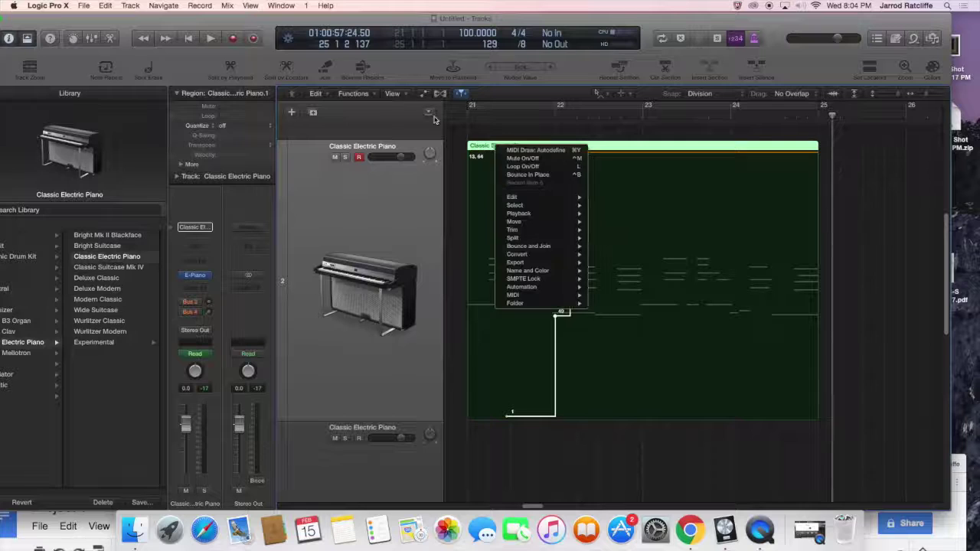
left_click(394, 94)
left_click(394, 93)
left_click(518, 170)
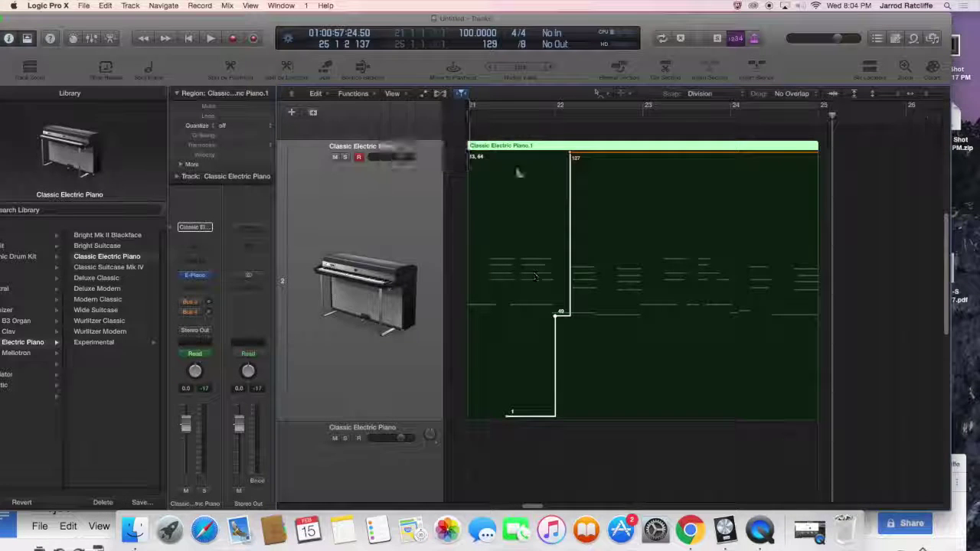
left_click(389, 93)
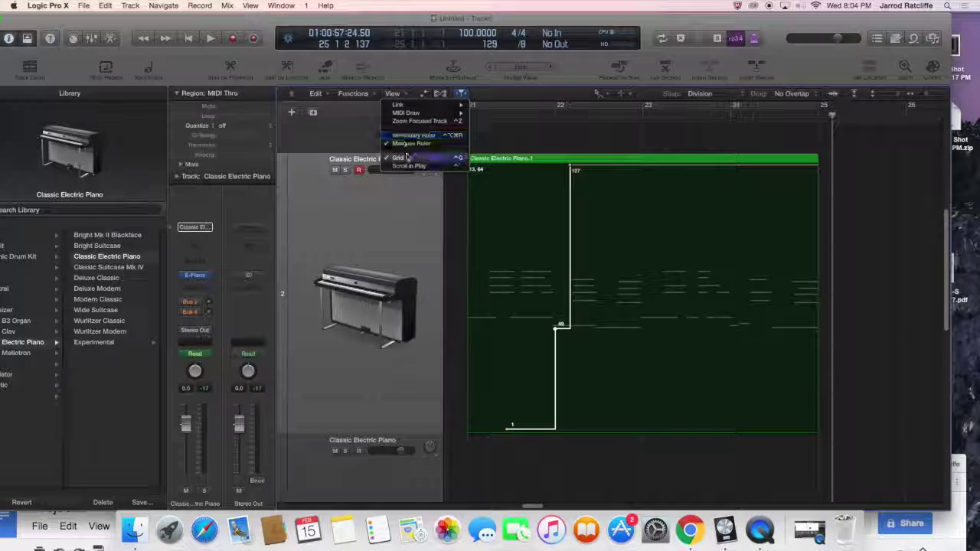
mouse_move(406, 113)
left_click(596, 243)
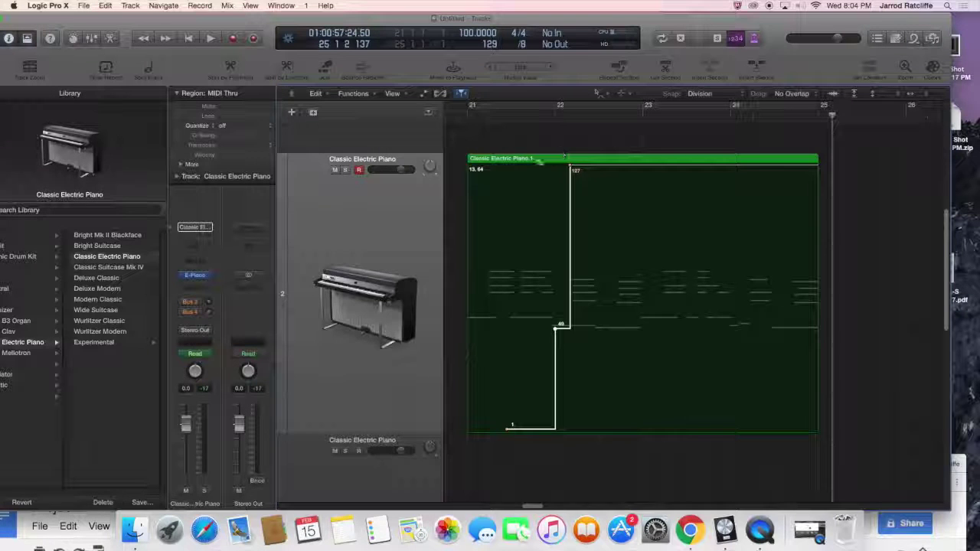
- Return to the Pointer Tool and display the bar 21 region's Volume controller data in MIDI Draw
left_click(600, 93)
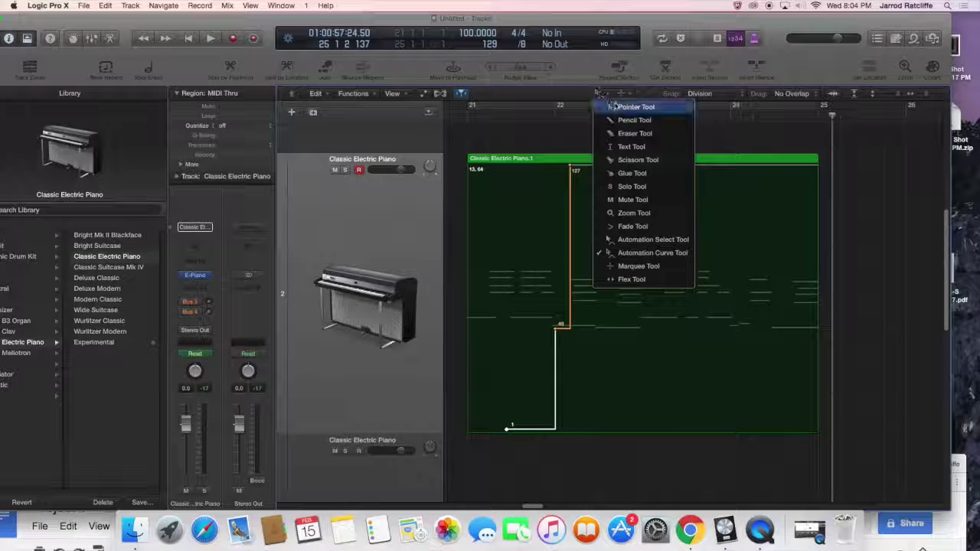
left_click(629, 107)
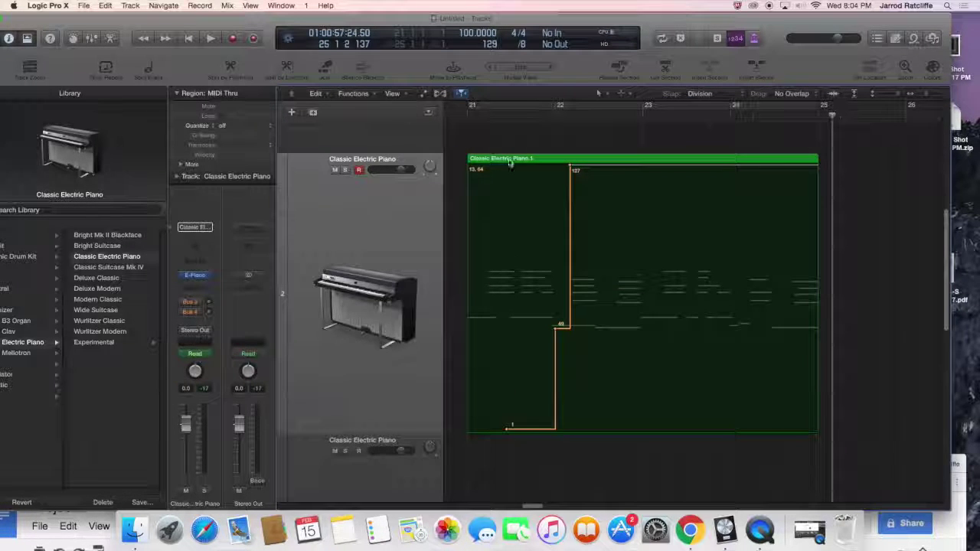
left_click(499, 157)
left_click(392, 94)
mouse_move(410, 113)
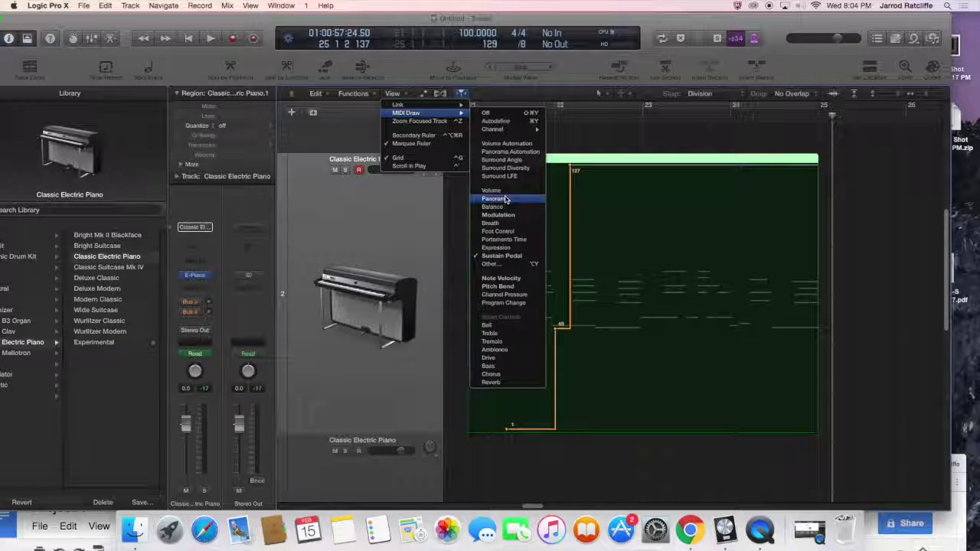
left_click(501, 190)
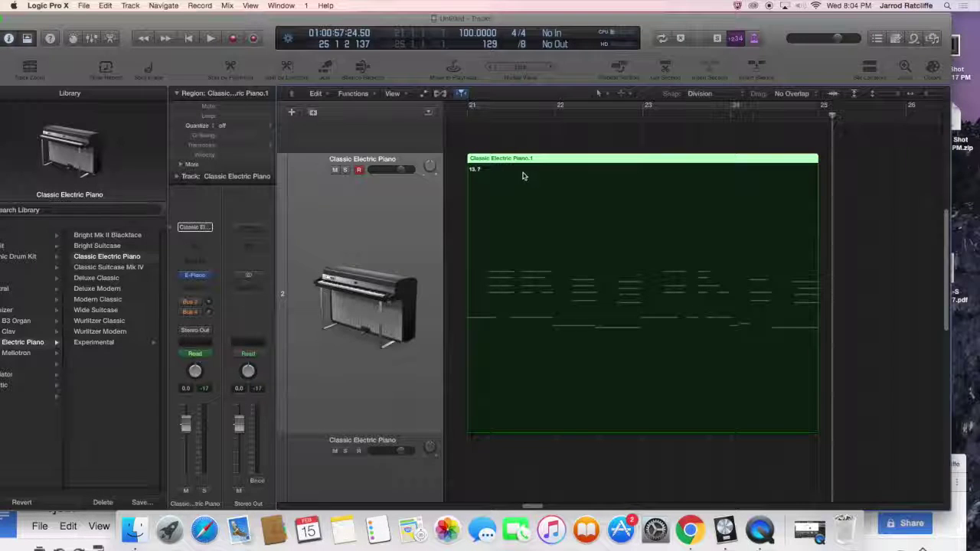
- Draw a volume line falling from about 76 near the start of bar 21 to the minimum at the region's end
left_click(601, 94)
left_click(601, 93)
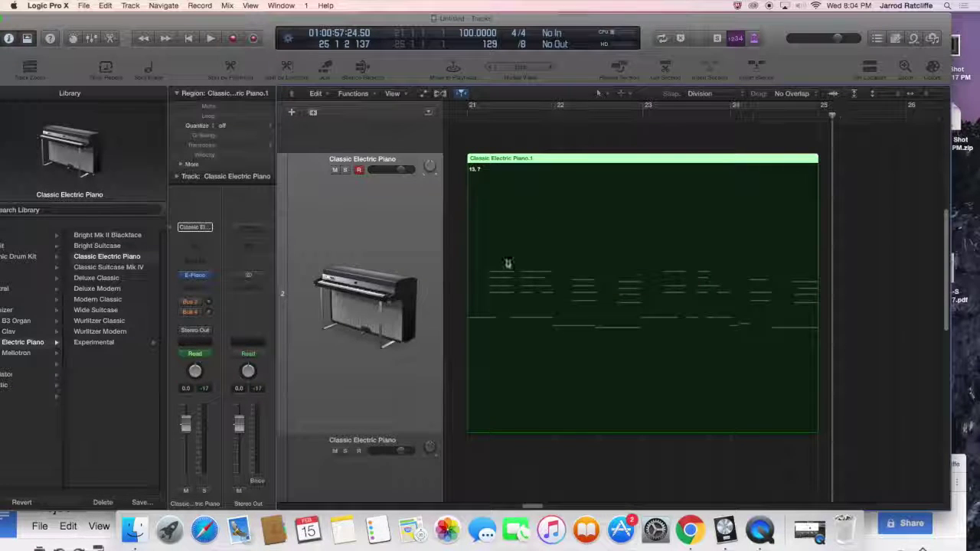
left_click(505, 264)
left_click_drag(546, 268, 842, 440)
left_click(563, 273)
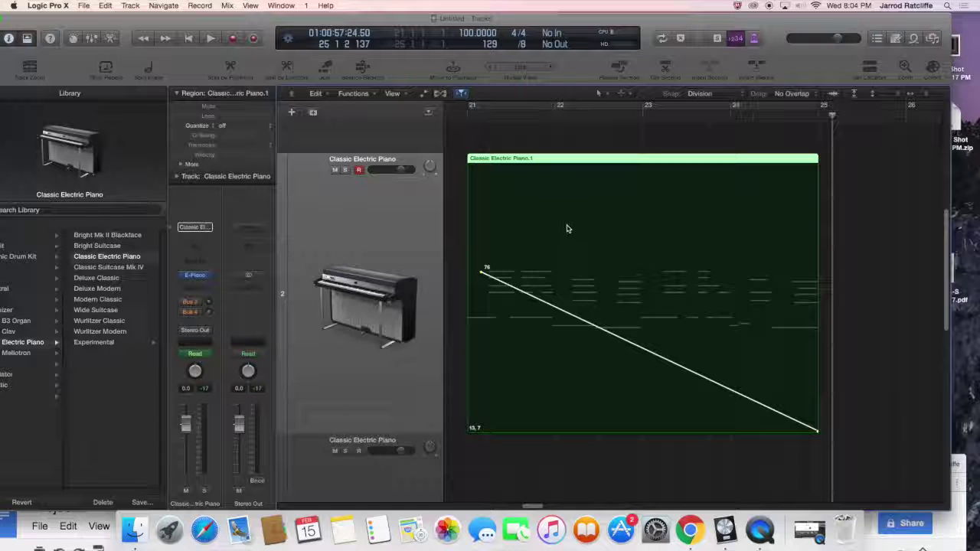
- Bend the falling volume line upward with the Automation Curve Tool and play the region from bar 21
left_click(605, 93)
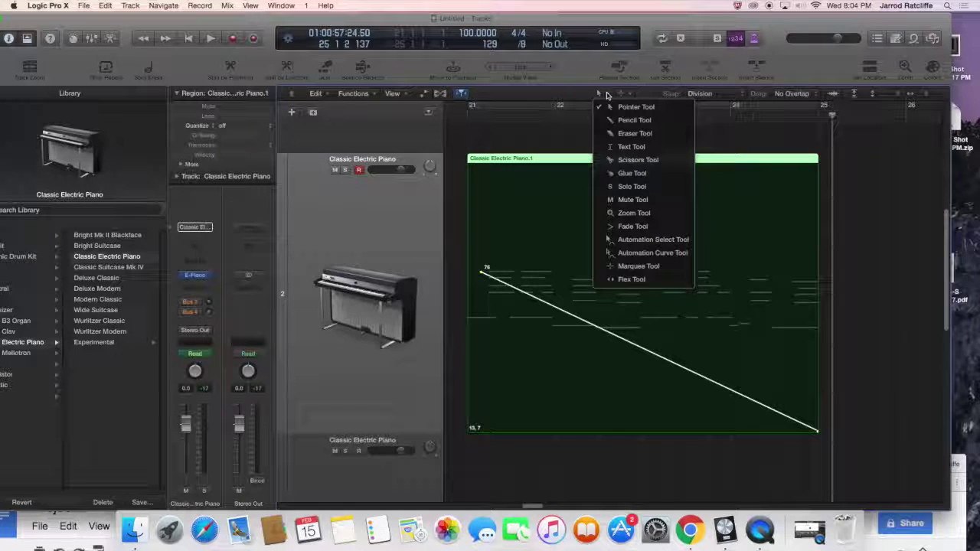
left_click(636, 259)
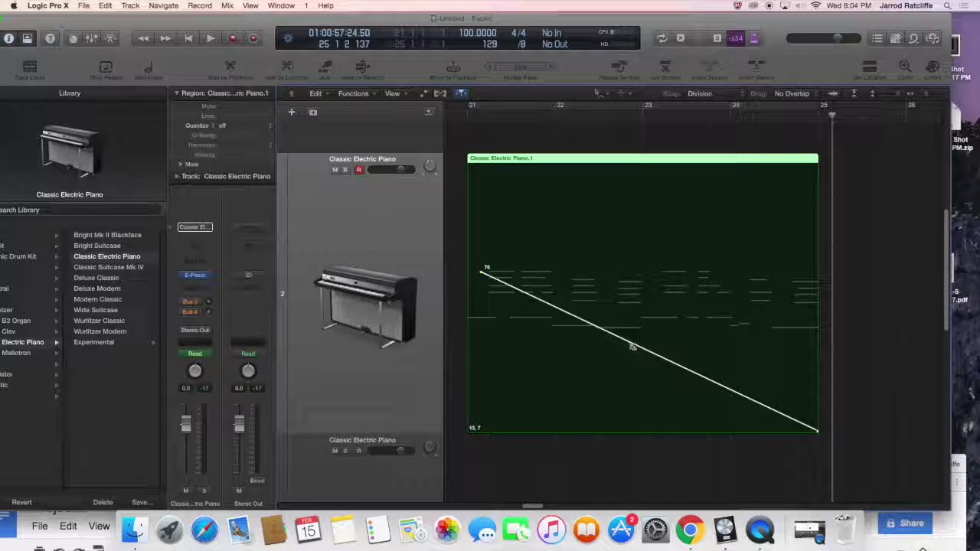
left_click_drag(628, 344, 636, 285)
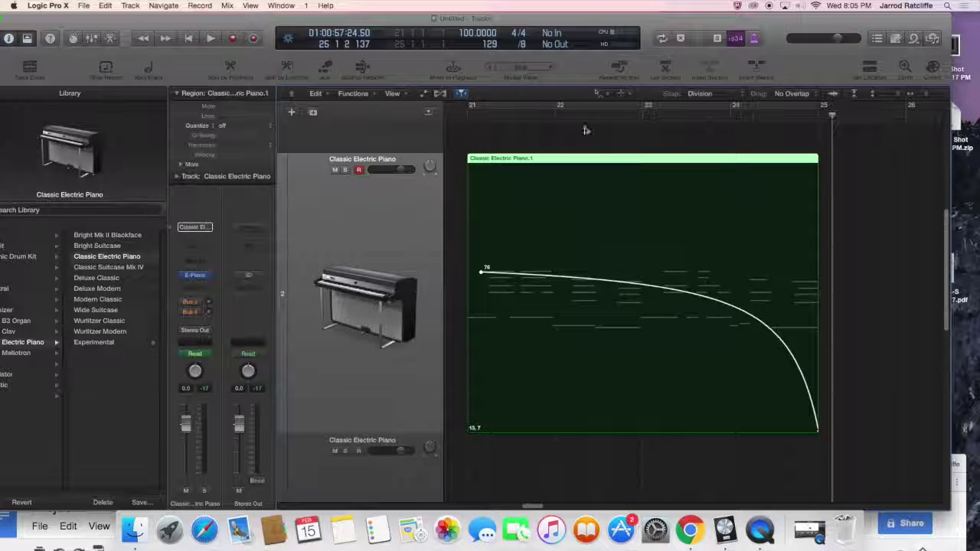
left_click(590, 114)
double_click(473, 113)
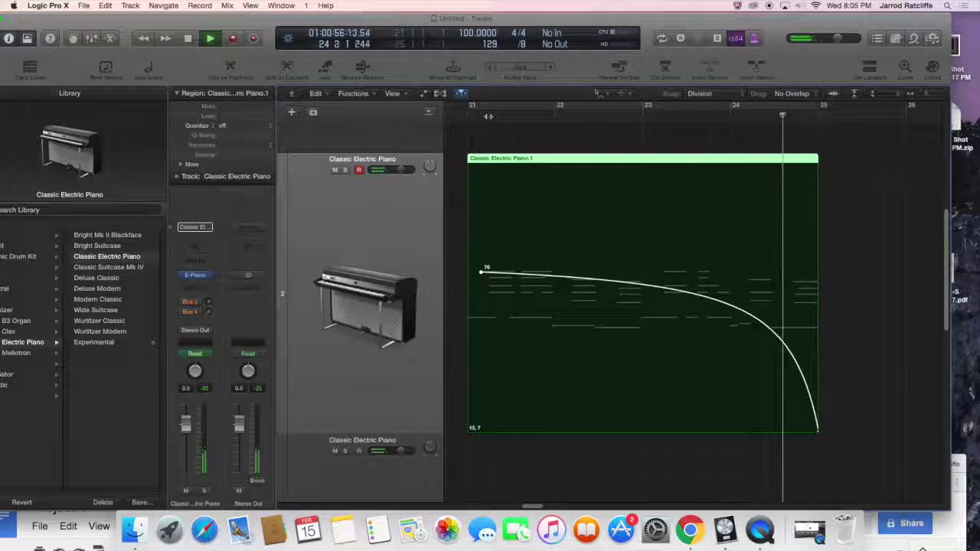
key("space")
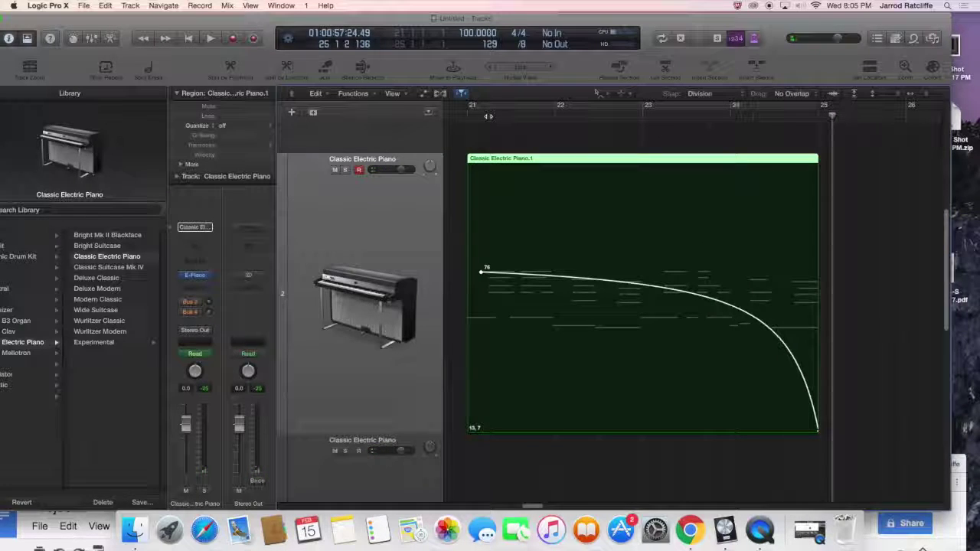
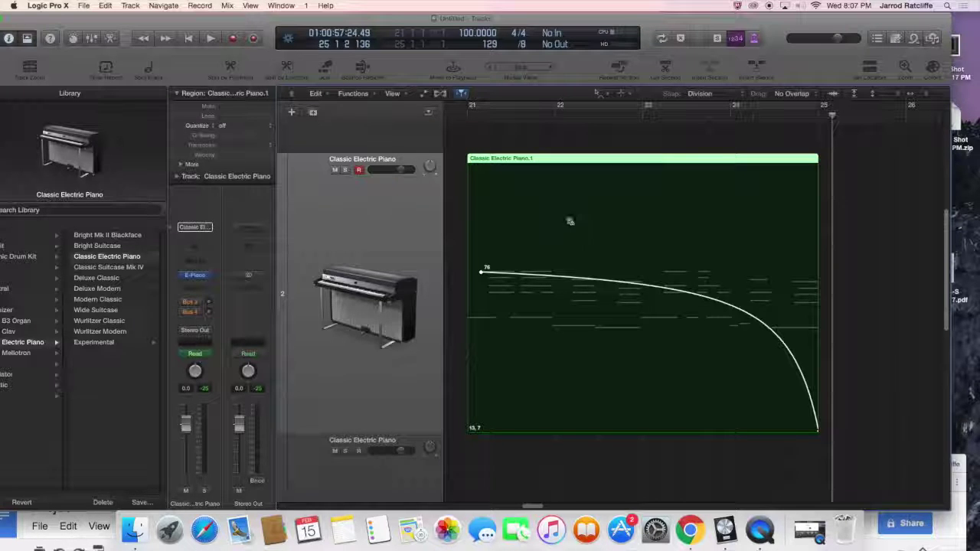
- Flatten the bar 21 region's volume line at 76 by removing its curved fall, and turn off the MIDI Draw display
left_click_drag(569, 220, 558, 268)
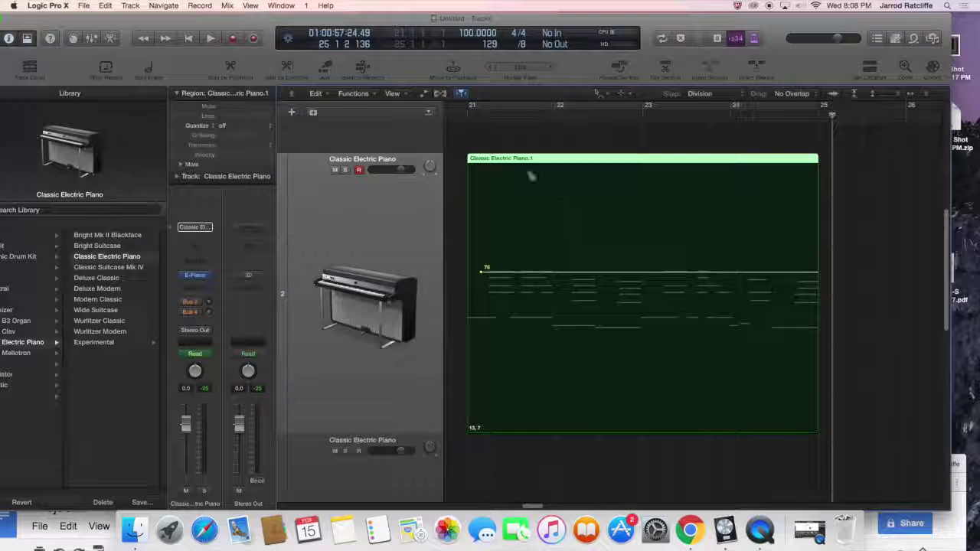
left_click(393, 93)
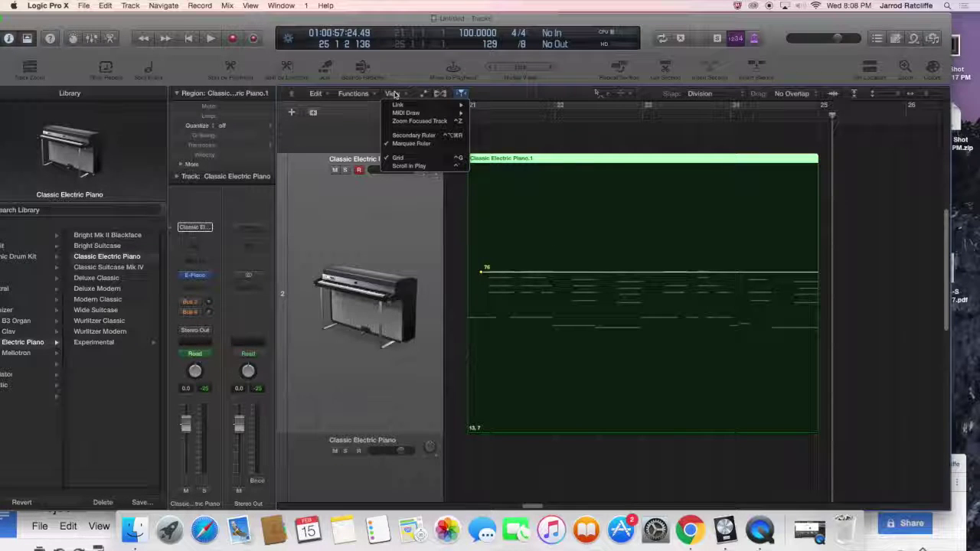
left_click(393, 93)
left_click(393, 93)
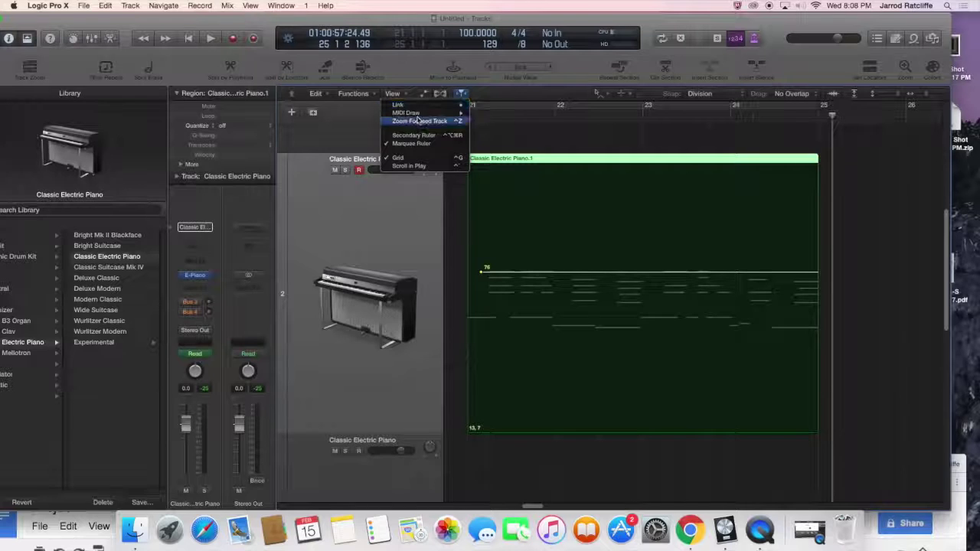
mouse_move(410, 113)
left_click(490, 120)
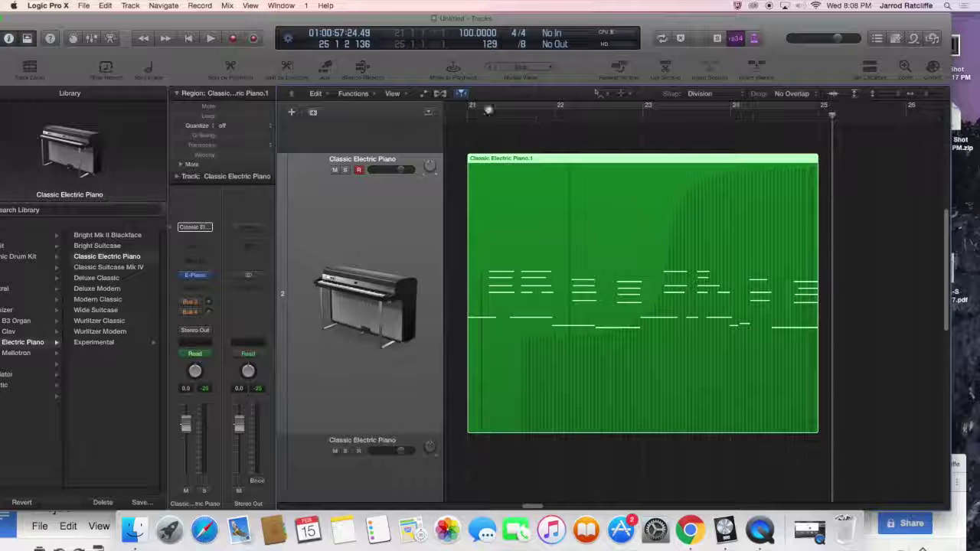
- Play the region from bar 21 and stop in bar 22
left_click(467, 114)
key("space")
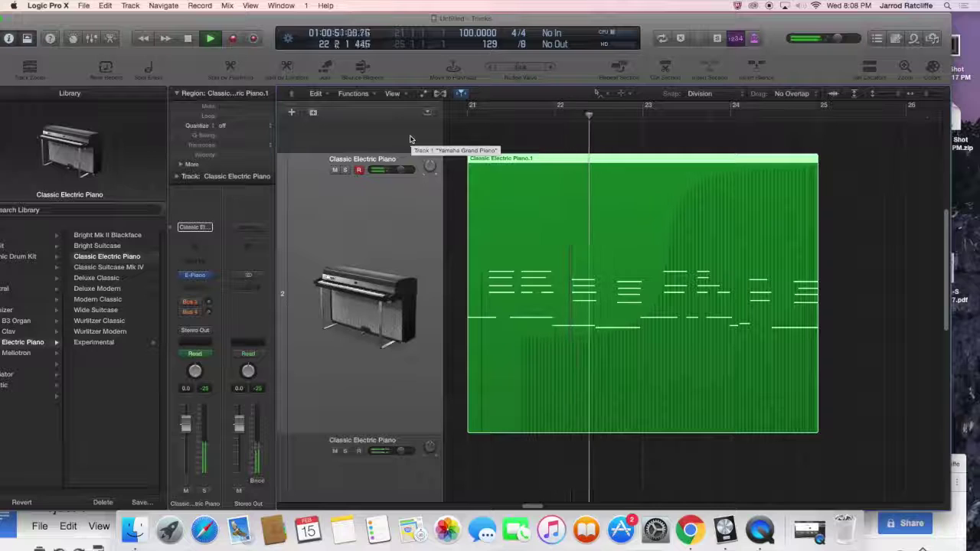
key("space")
left_click(458, 142)
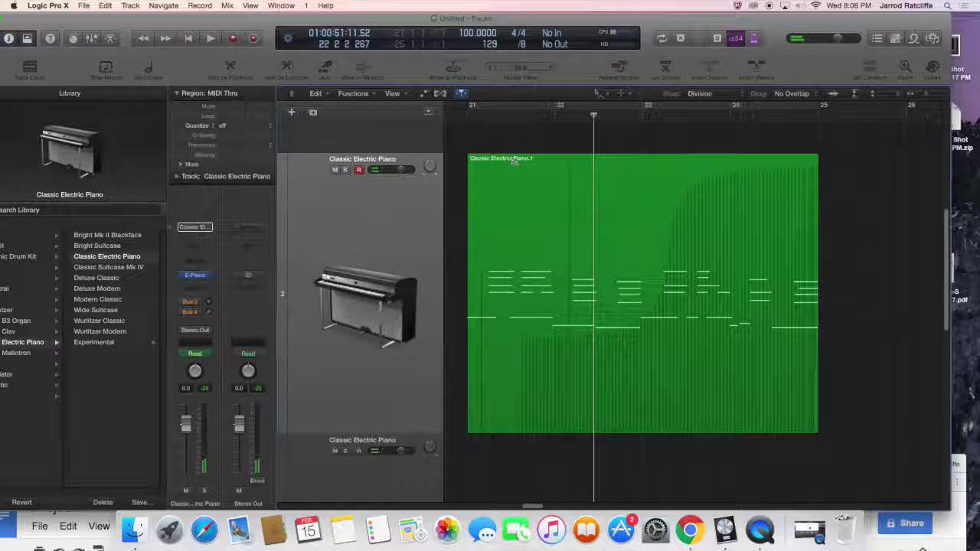
- Return to the Pointer Tool and open the bar 21 Classic Electric Piano region in the Piano Roll
left_click(598, 92)
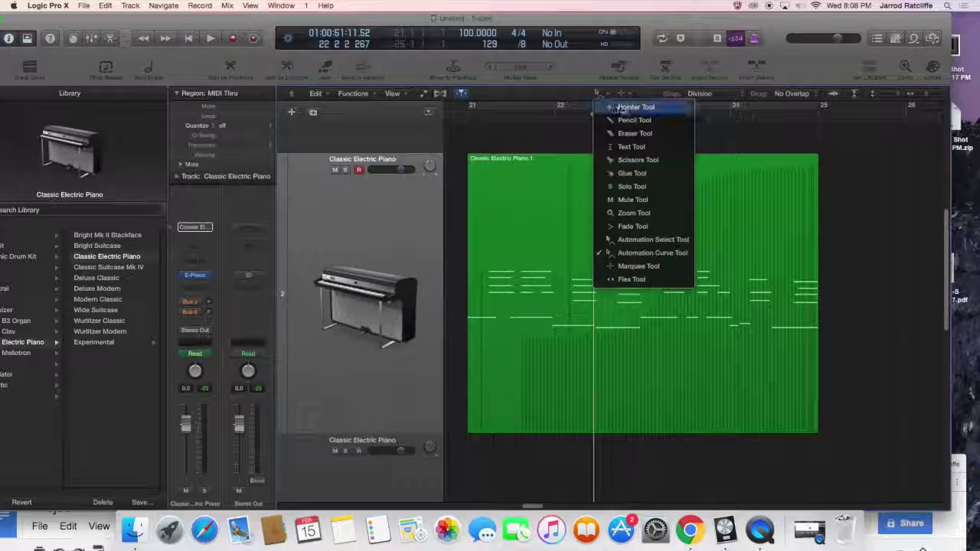
left_click(612, 102)
double_click(564, 163)
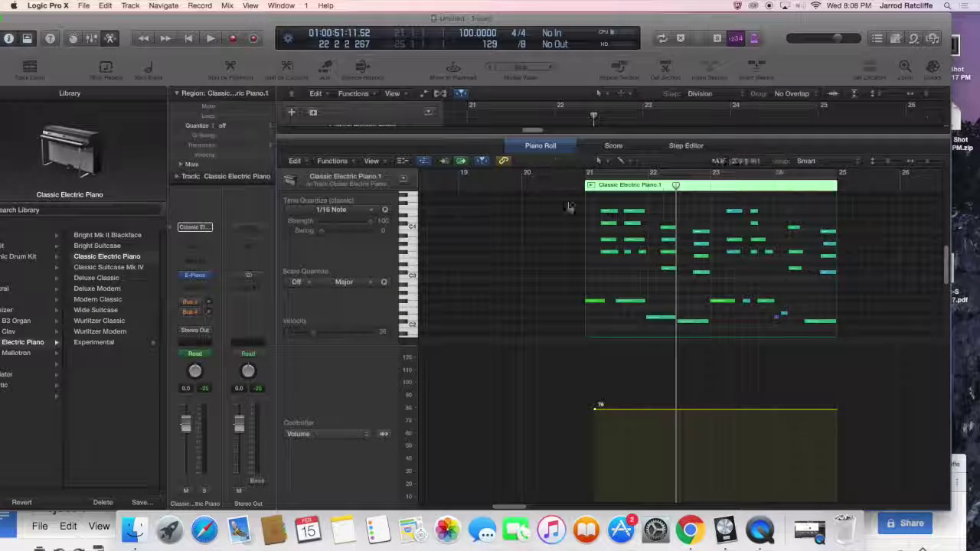
scroll(605, 282, "down", 3)
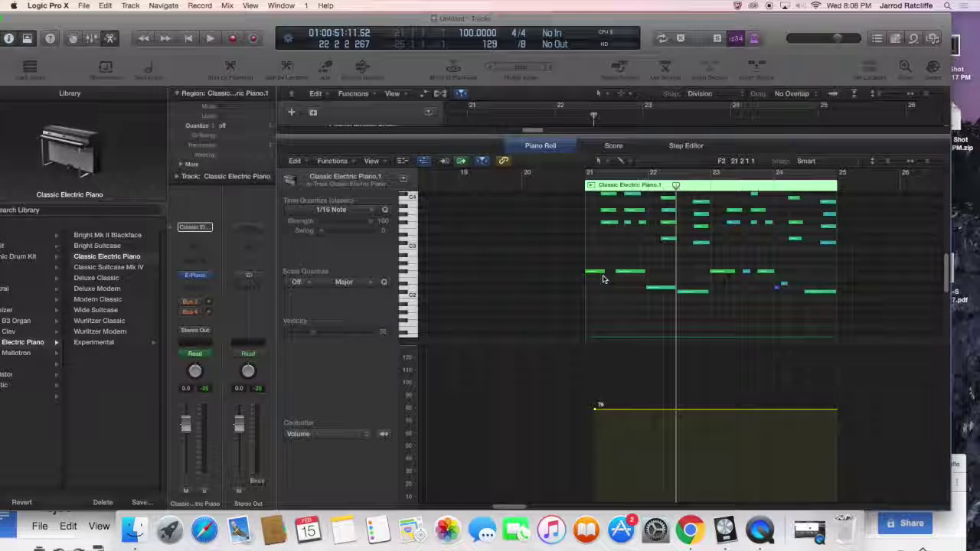
- Move the playhead to 21 2 1 and look through the region's high and low notes in the Piano Roll
left_click(633, 186)
left_click(601, 187)
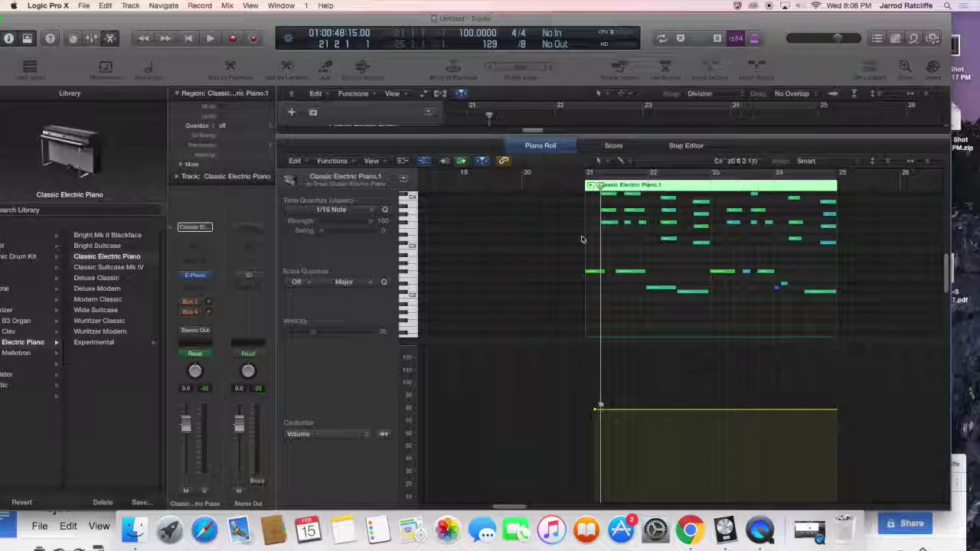
scroll(590, 237, "down", 3)
scroll(589, 237, "up", 5)
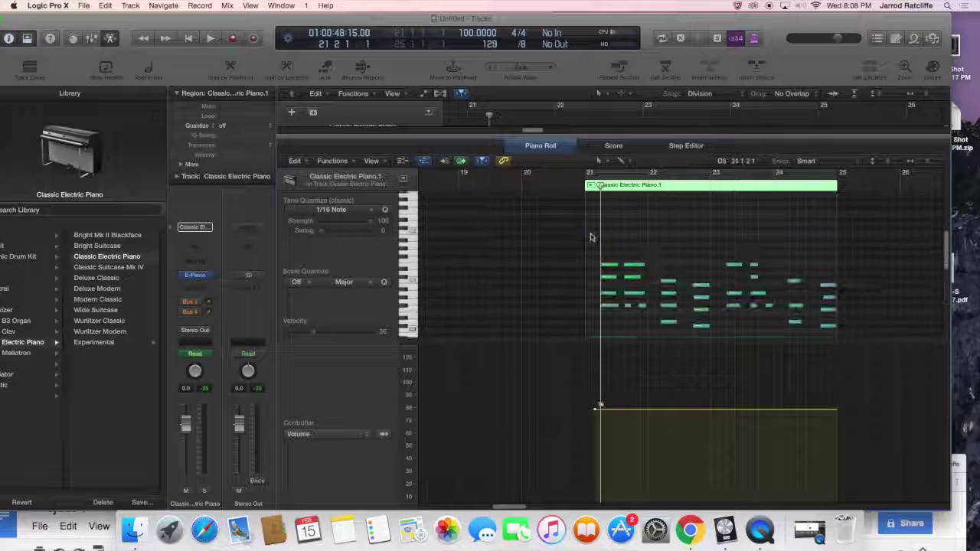
scroll(635, 229, "down", 4)
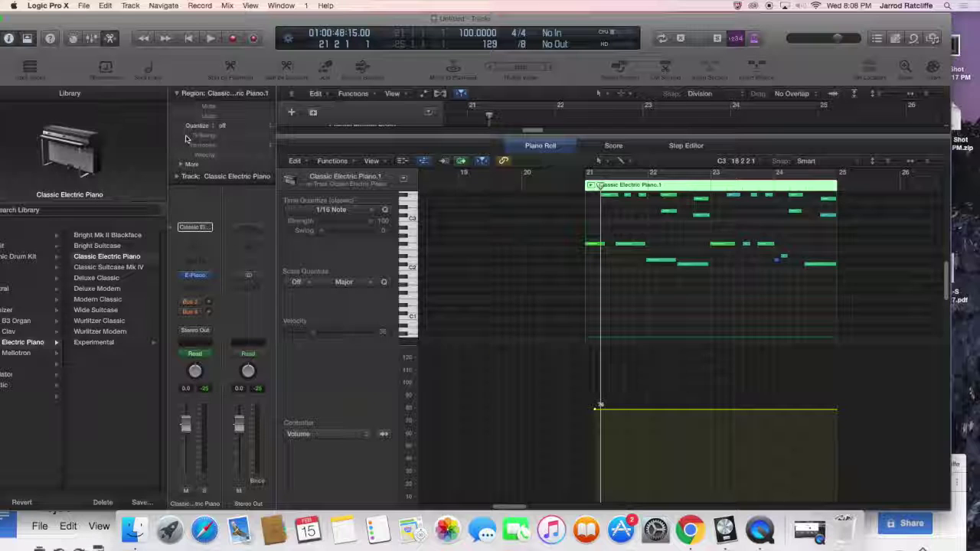
- Shrink the Piano Roll to give the tracks area more height, and reopen the bar 21 region in it
left_click(222, 125)
left_click(224, 129)
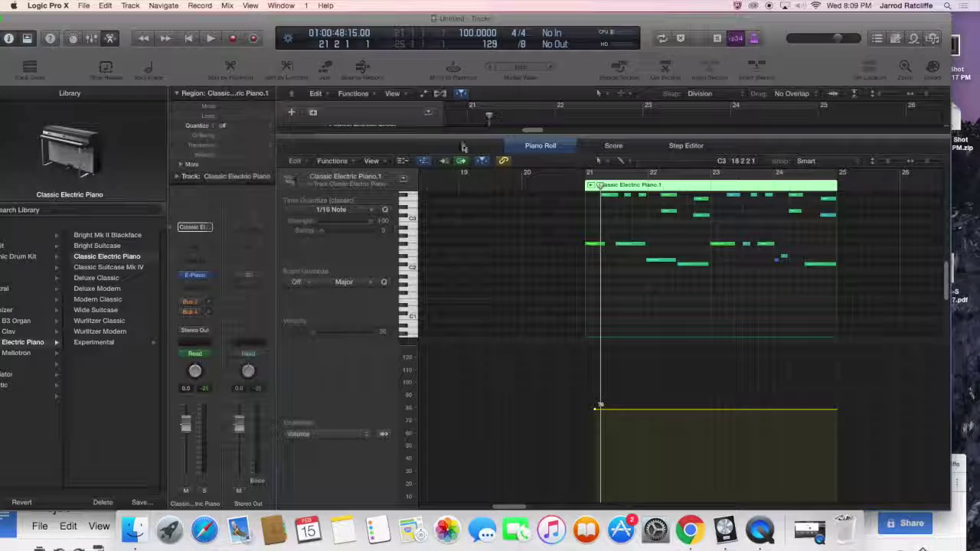
left_click_drag(534, 169, 579, 238)
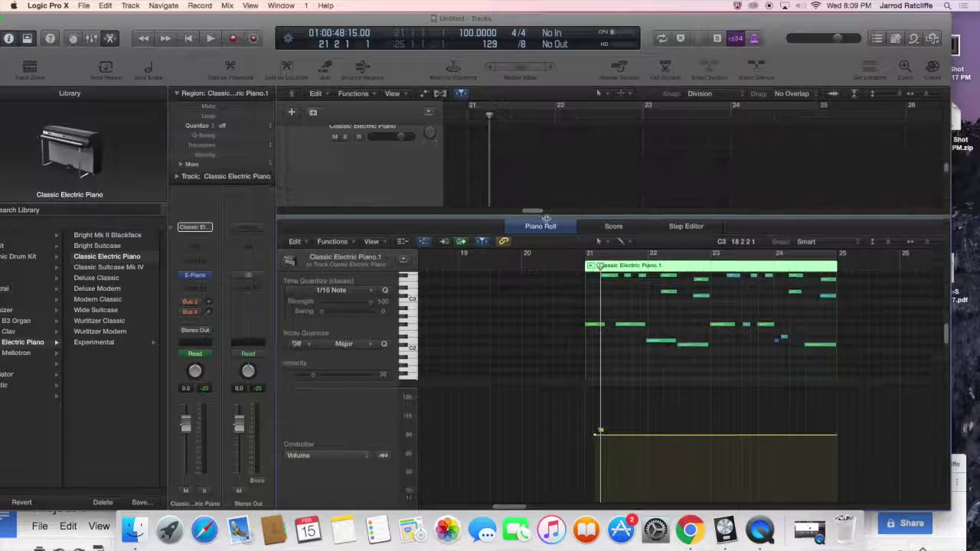
left_click(548, 228)
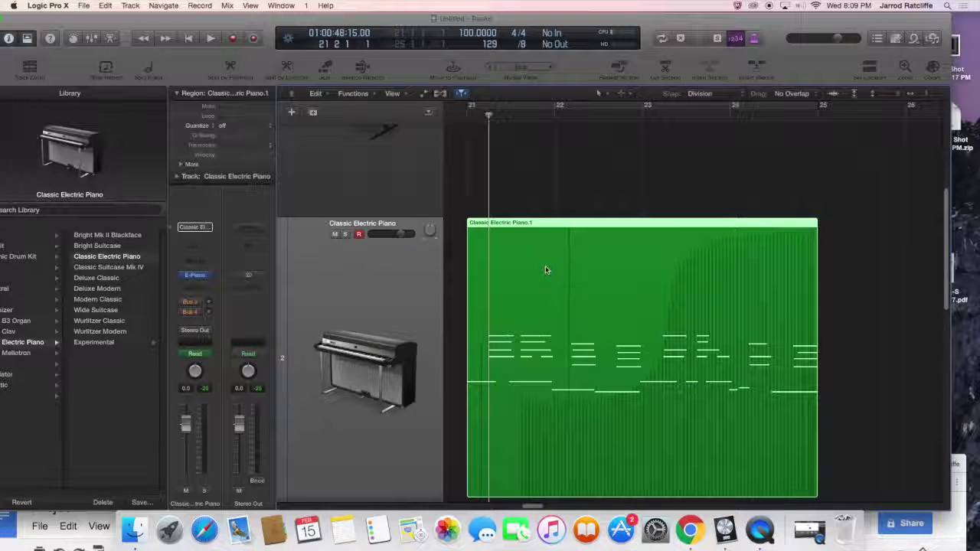
double_click(544, 265)
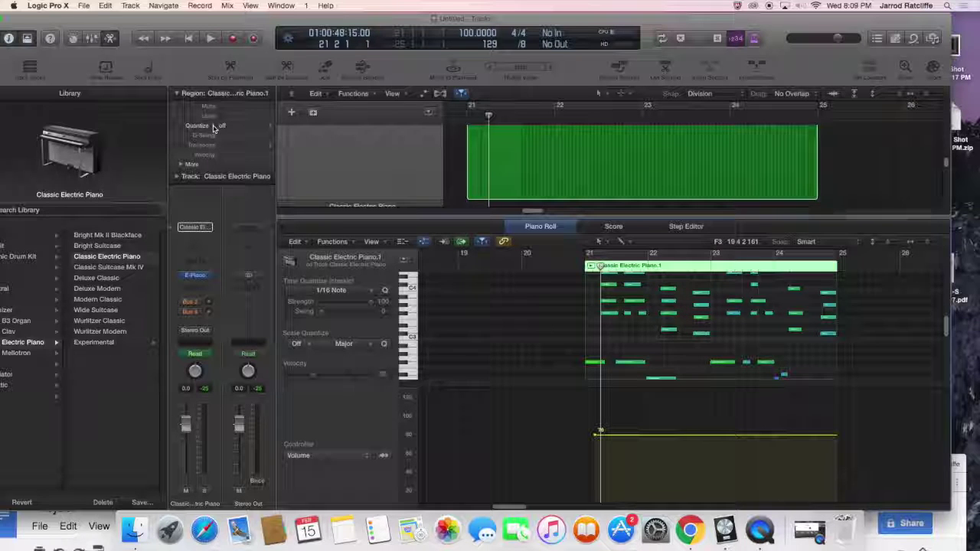
- Quantize the whole region to 1/16 Note in its region parameters and review the notes
left_click(177, 93)
left_click(177, 93)
left_click(223, 126)
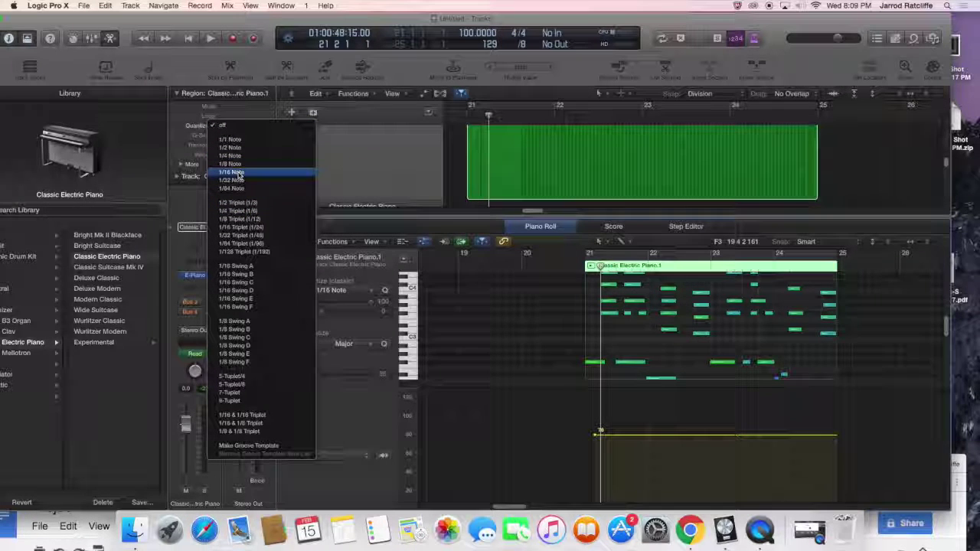
left_click(233, 173)
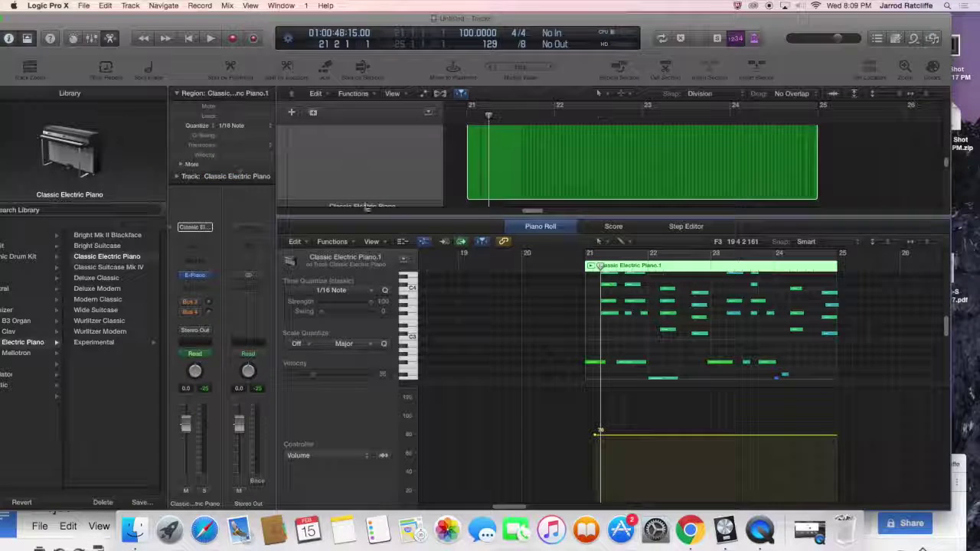
scroll(516, 296, "up", 3)
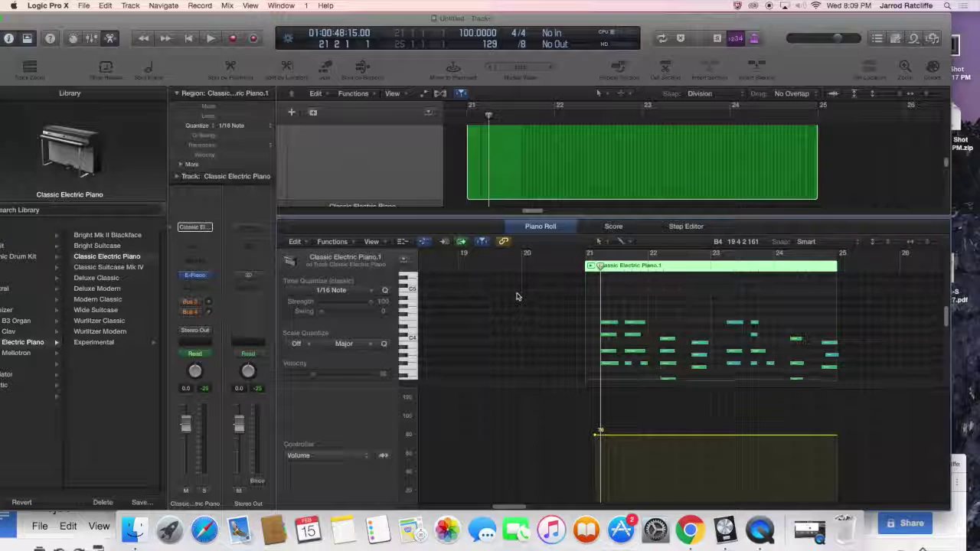
scroll(517, 296, "down", 1)
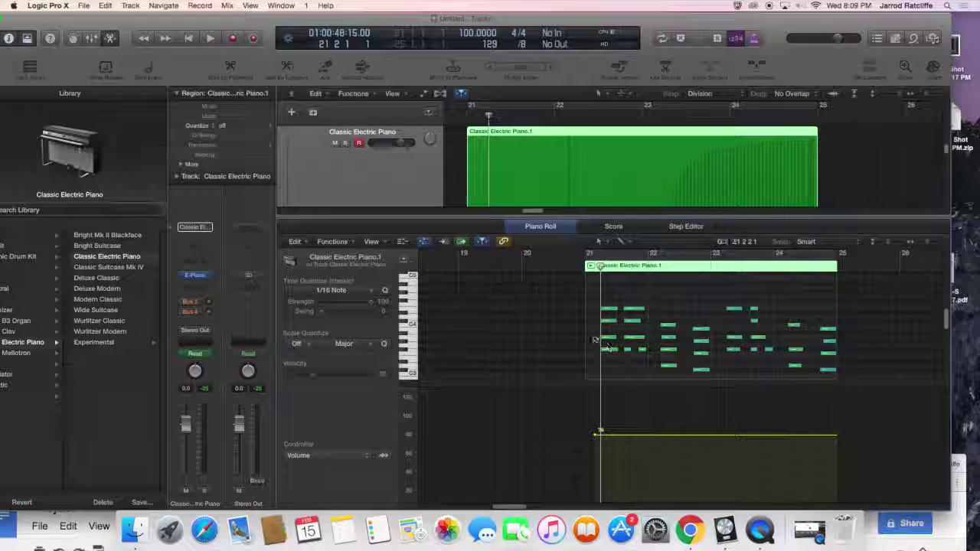
- Time-quantize only the top note of the first chord to 1/16 Note with Swing at 64
left_click(609, 310)
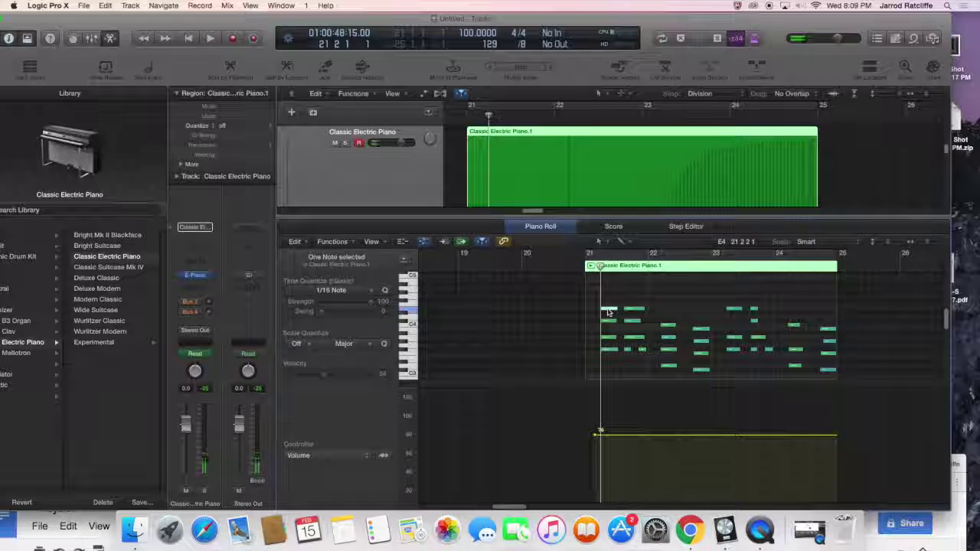
left_click(345, 294)
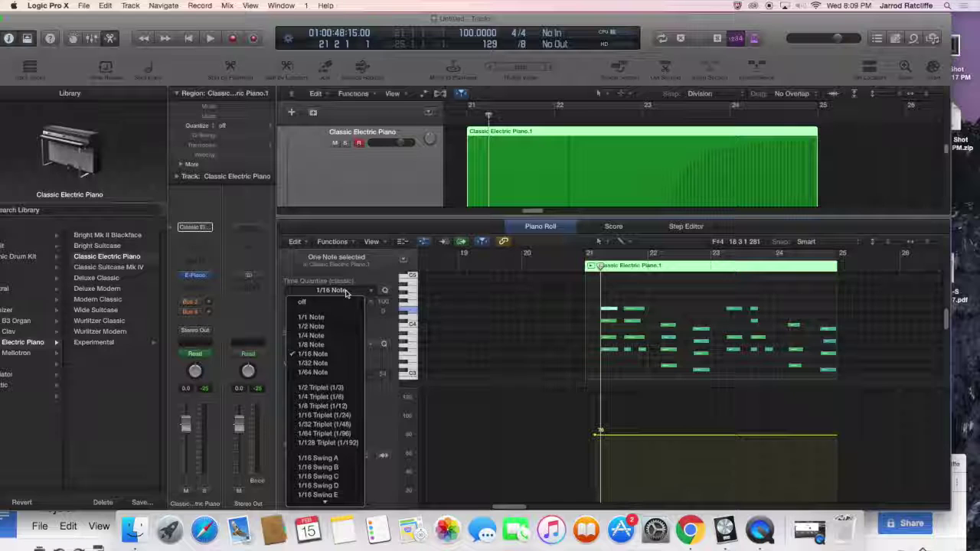
left_click(330, 357)
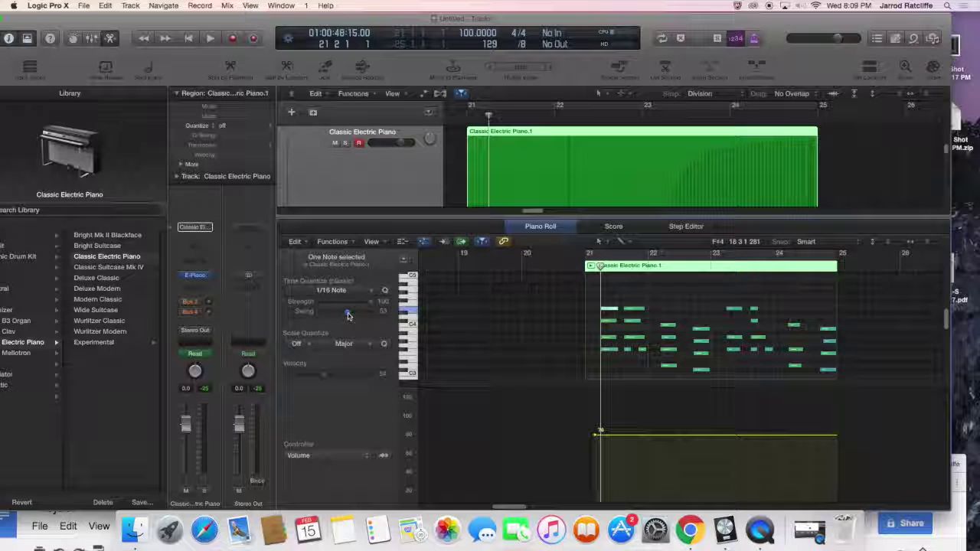
left_click_drag(348, 315, 359, 314)
left_click(385, 292)
- Set the region's Quantize parameter to 1/16 Note and expand the additional region parameters
left_click(226, 127)
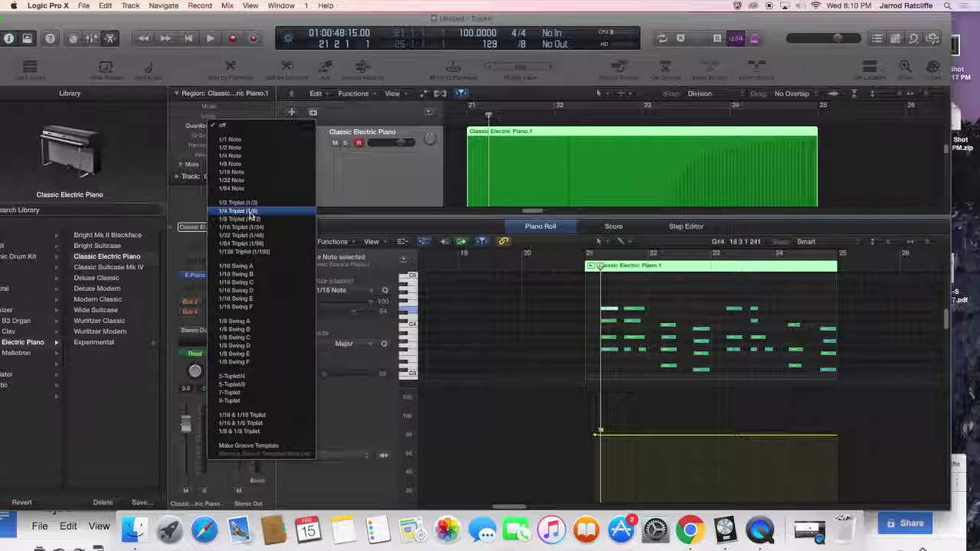
left_click(232, 172)
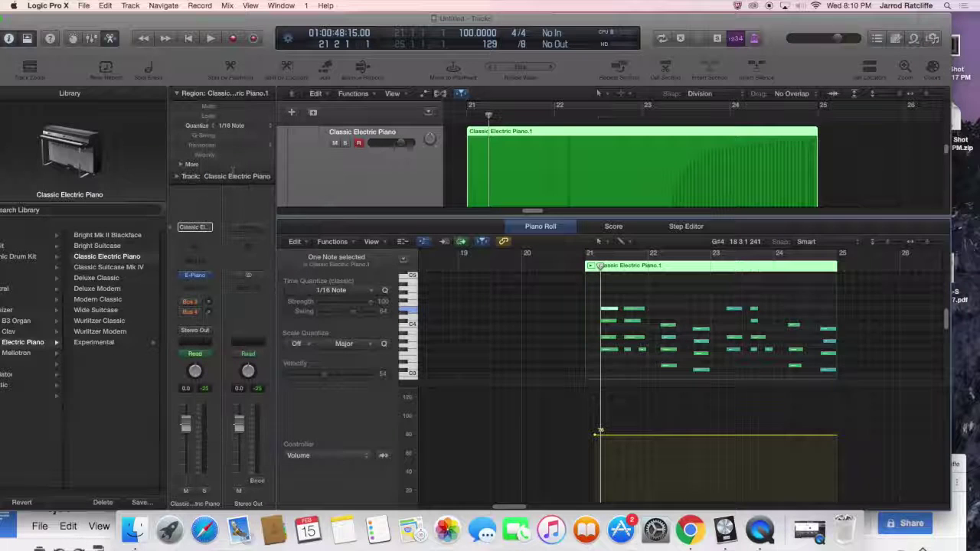
left_click(182, 164)
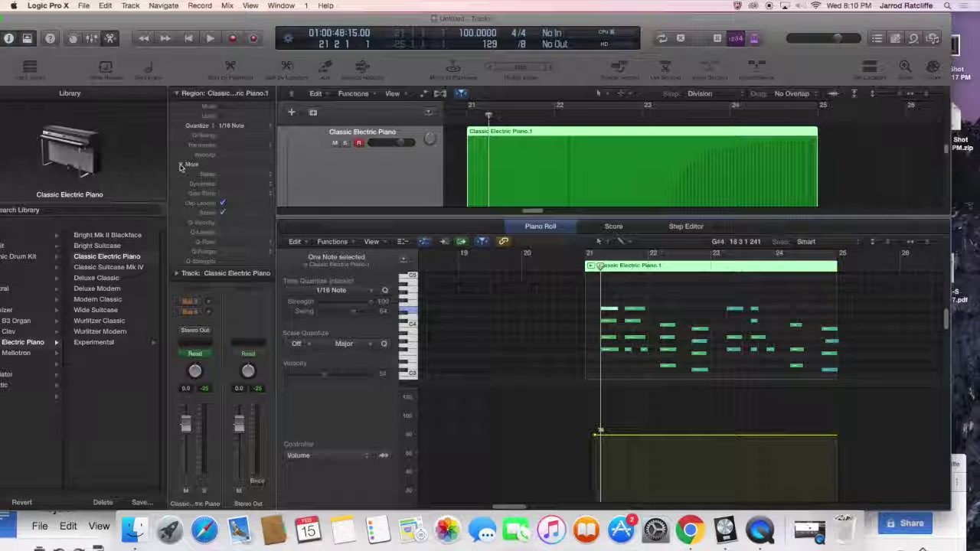
left_click(223, 203)
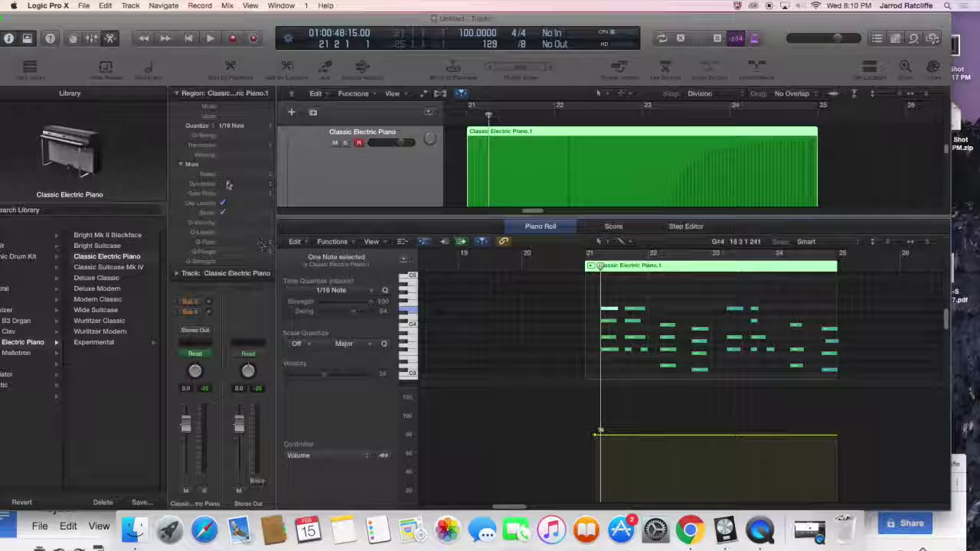
- Change the region's Quantize parameter to 1/16 Swing F and play the region from just before bar 21
left_click(228, 126)
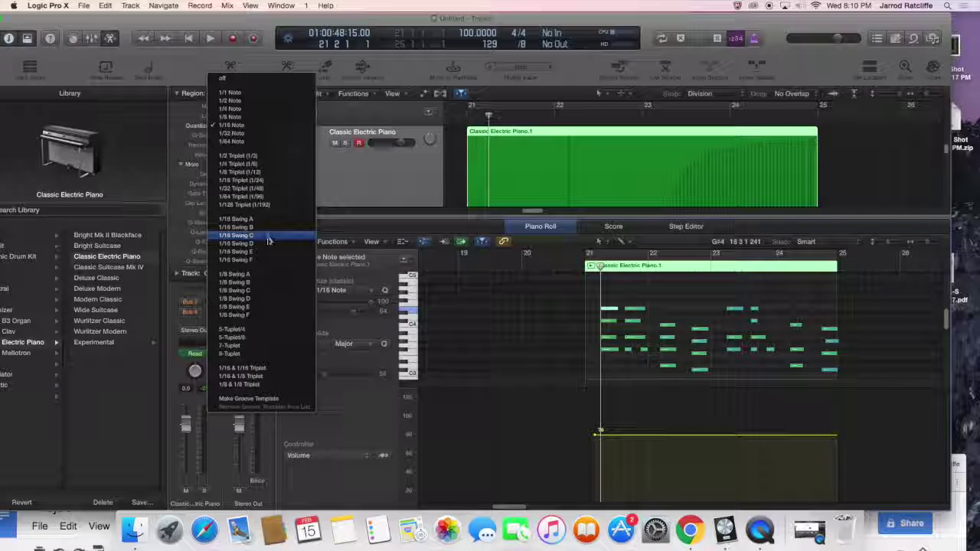
left_click(236, 259)
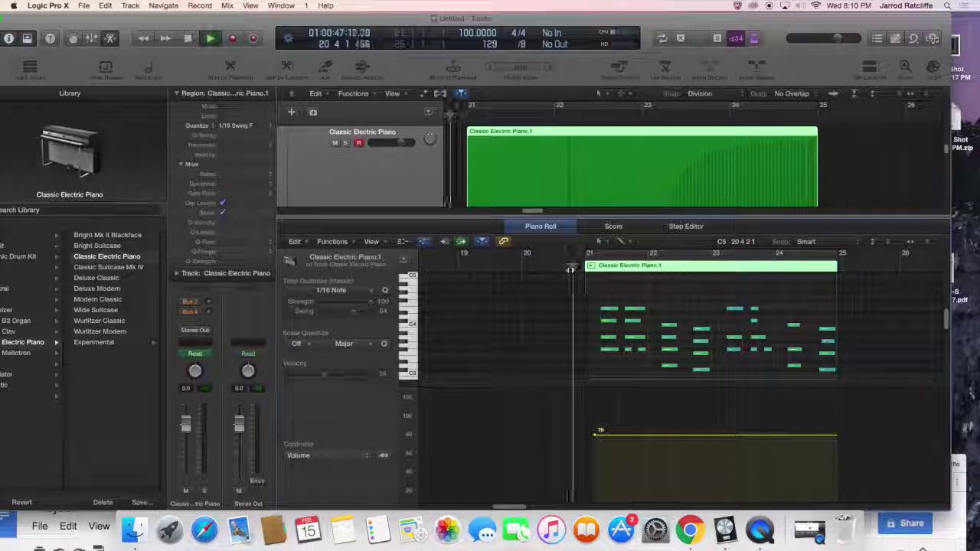
key("space")
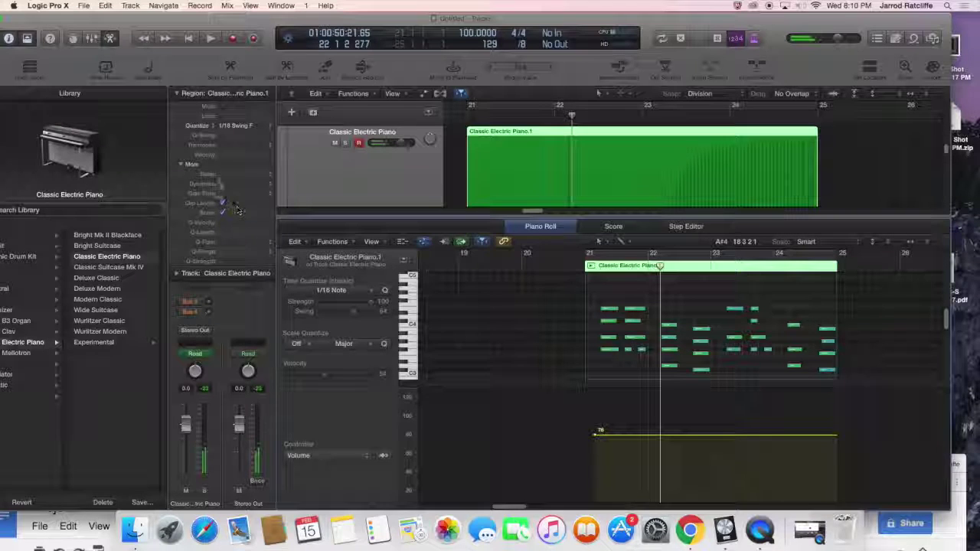
- Recheck the region's Quantize options, keeping 1/16 Swing F, and play the region again from just before bar 21
left_click(235, 126)
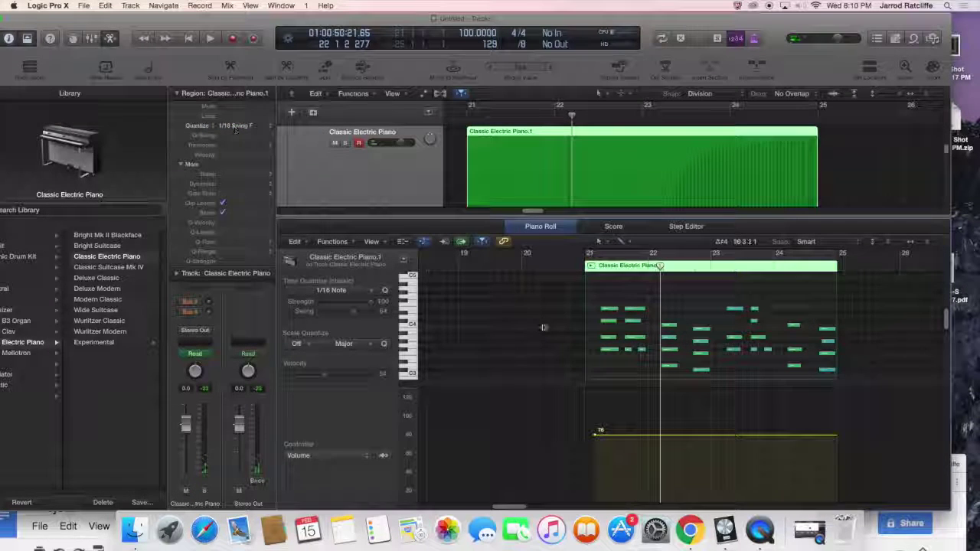
key("space")
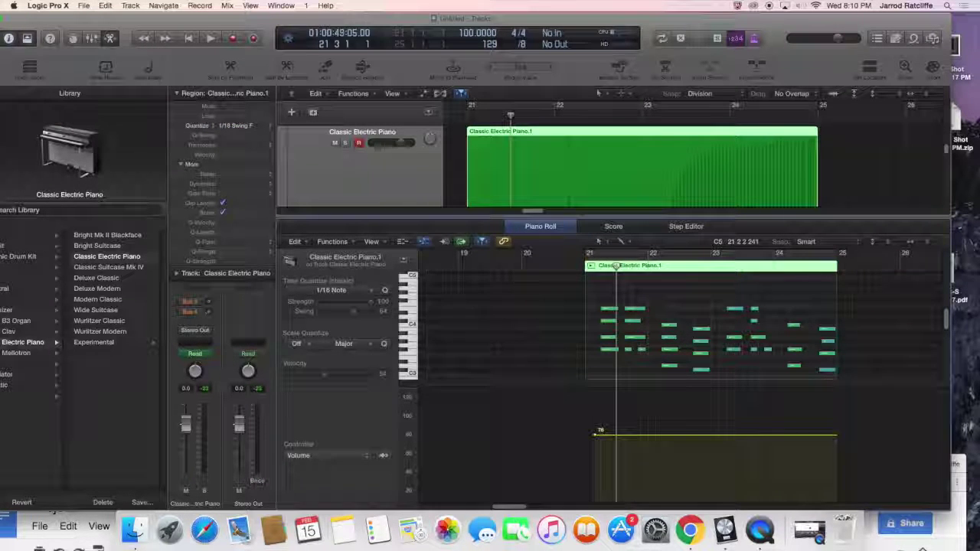
left_click(865, 157)
left_click(695, 131)
left_click(230, 126)
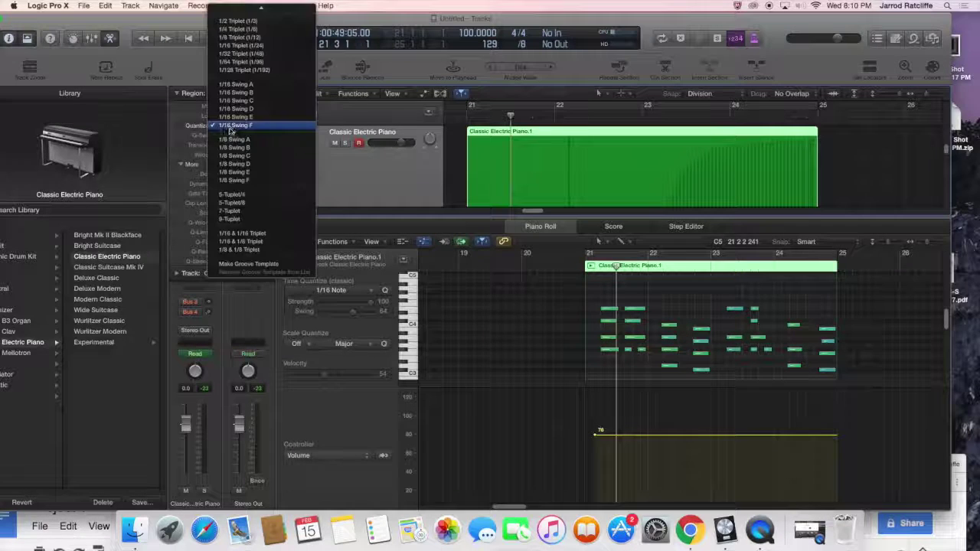
left_click(230, 128)
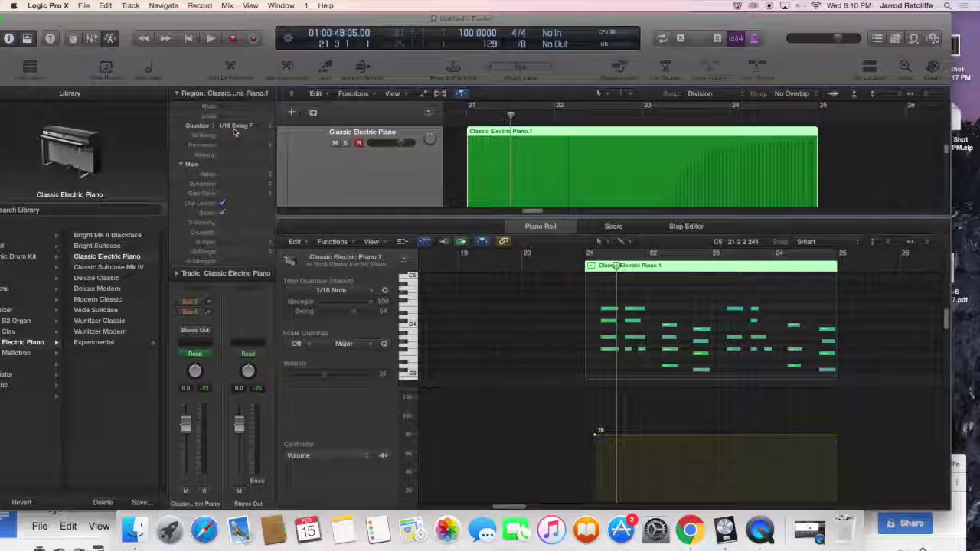
left_click(568, 268)
key("space")
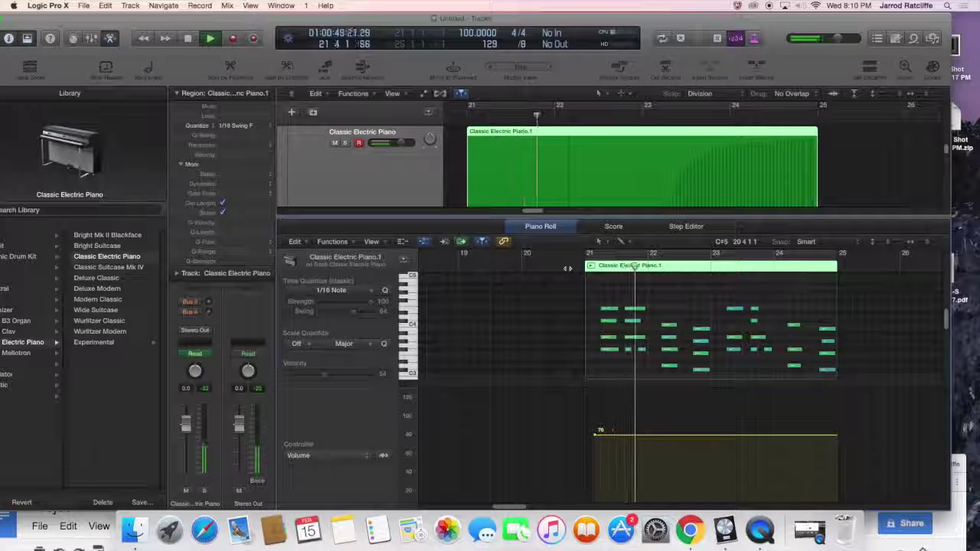
- Change the region's Quantize parameter to 1/16 Swing A during playback, listen on, and stop
left_click(237, 126)
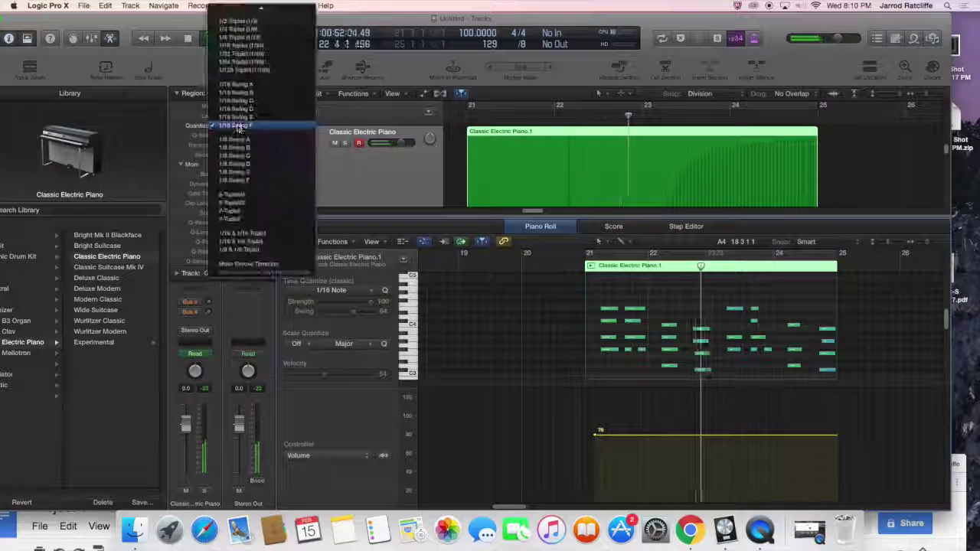
left_click(239, 85)
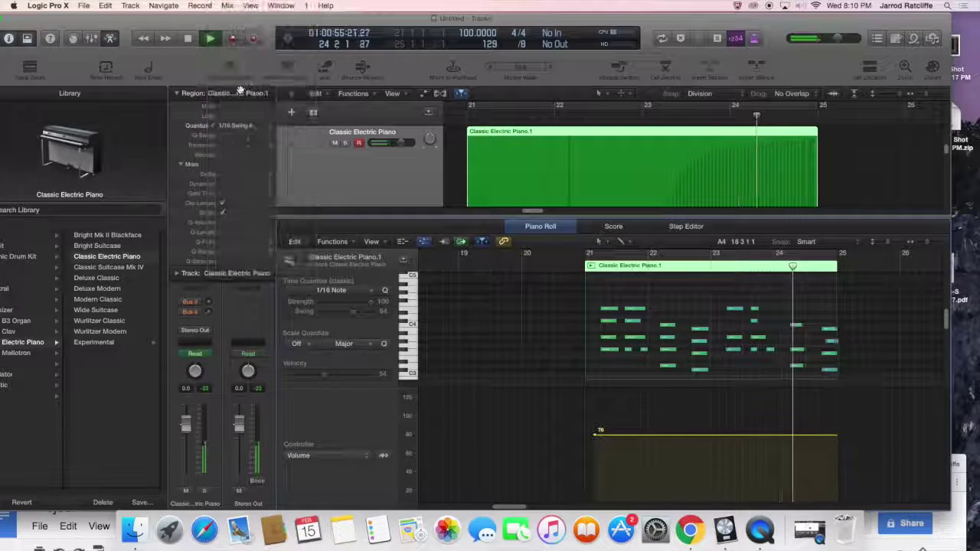
key("space")
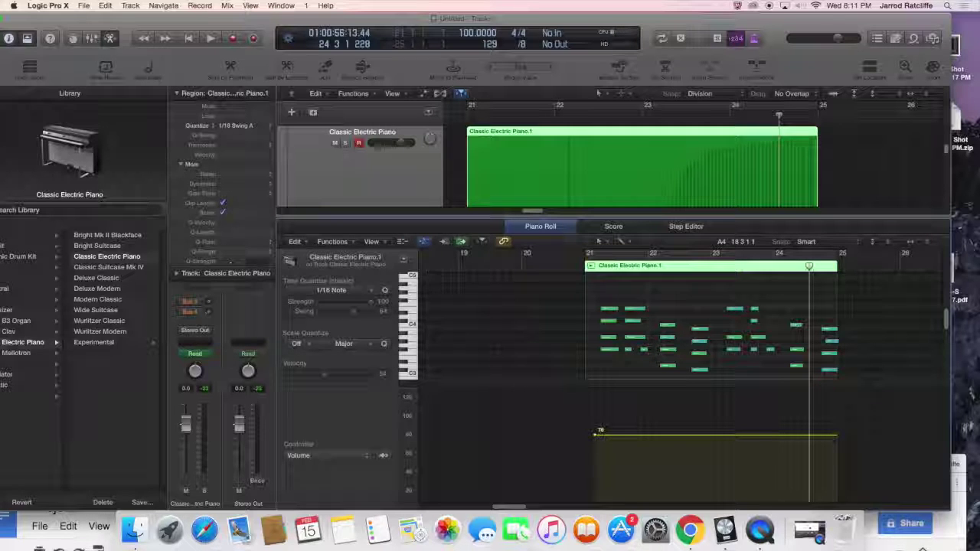
- Select the notes of the first three chords in the Piano Roll and try adjusting the region's Q-Range
left_click(636, 309)
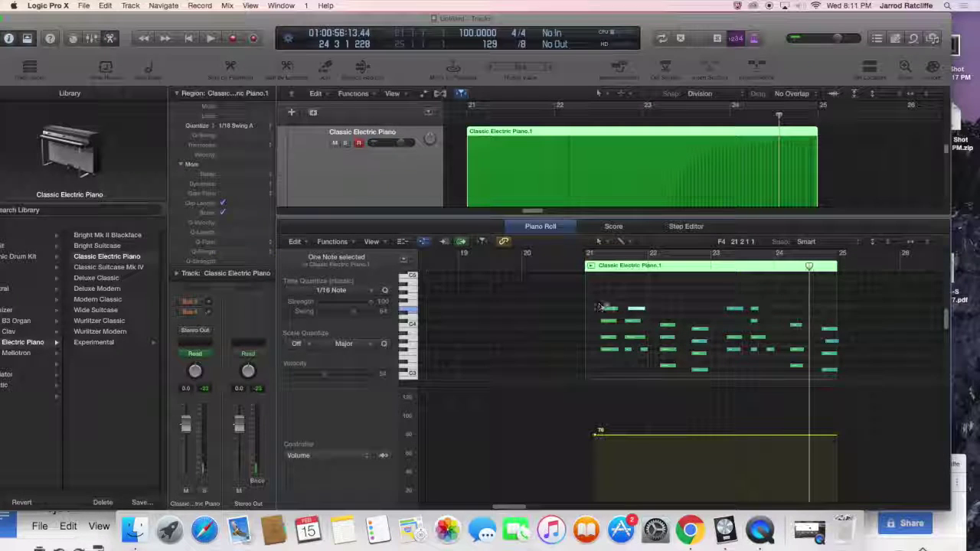
left_click_drag(591, 296, 655, 360)
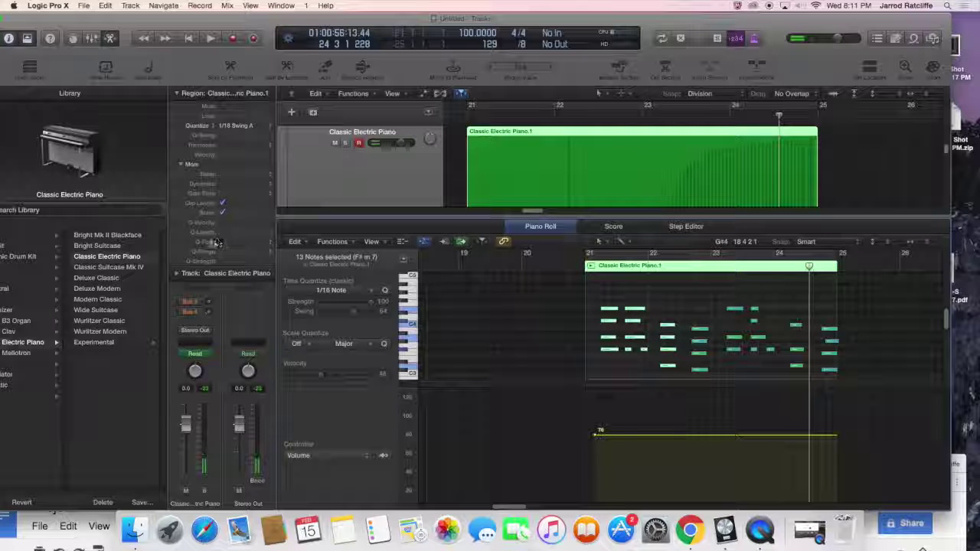
left_click_drag(223, 251, 253, 273)
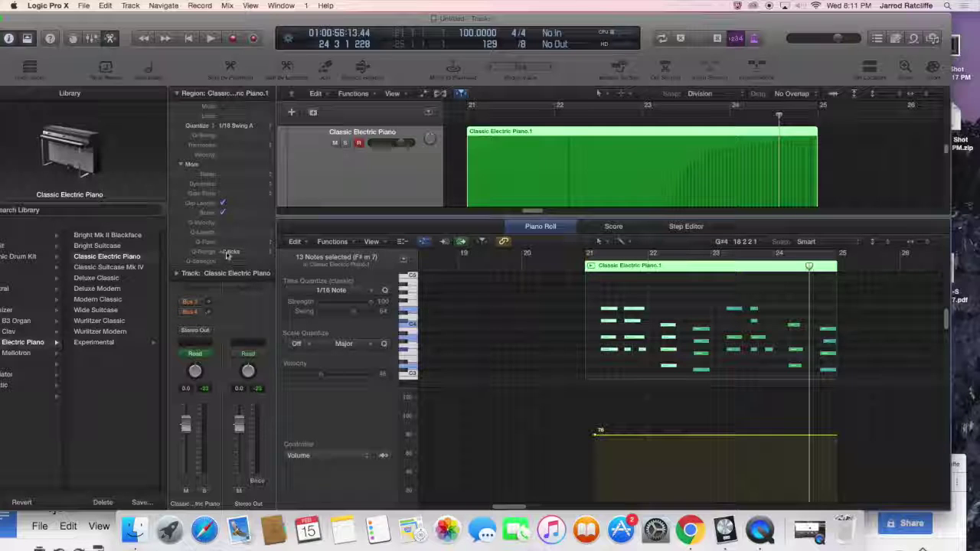
left_click_drag(227, 255, 230, 253)
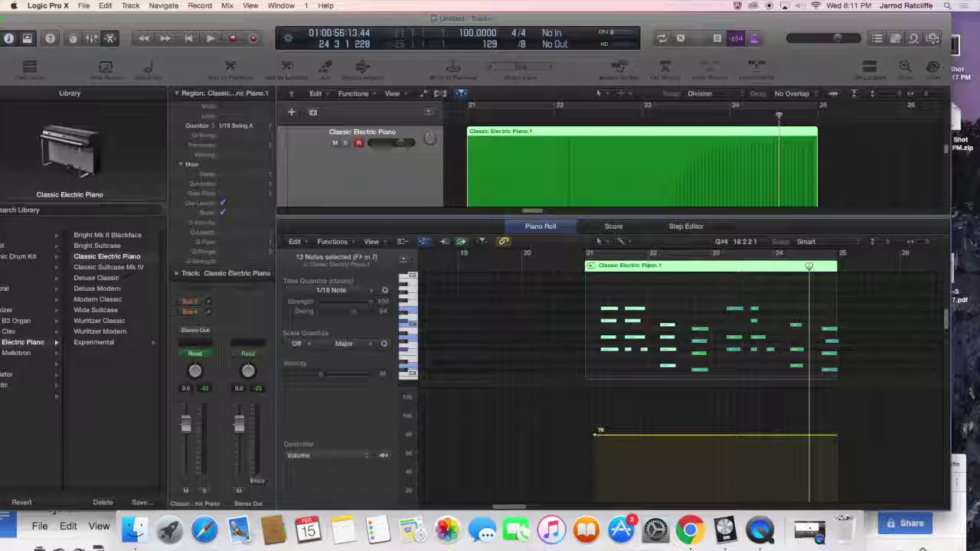
- Set the region's Q-Strength to 82% and play the region from bar 21 through to its end
left_click(239, 260)
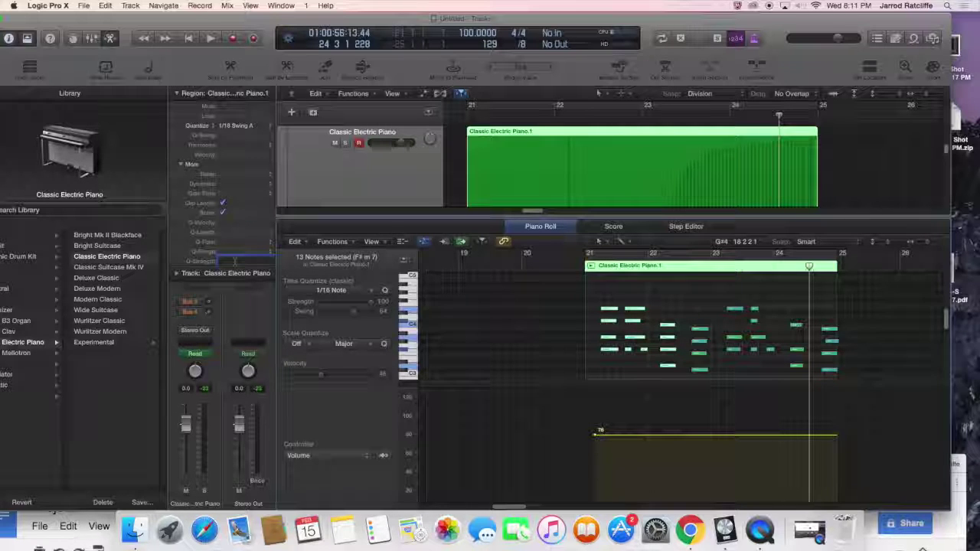
left_click_drag(234, 261, 220, 260)
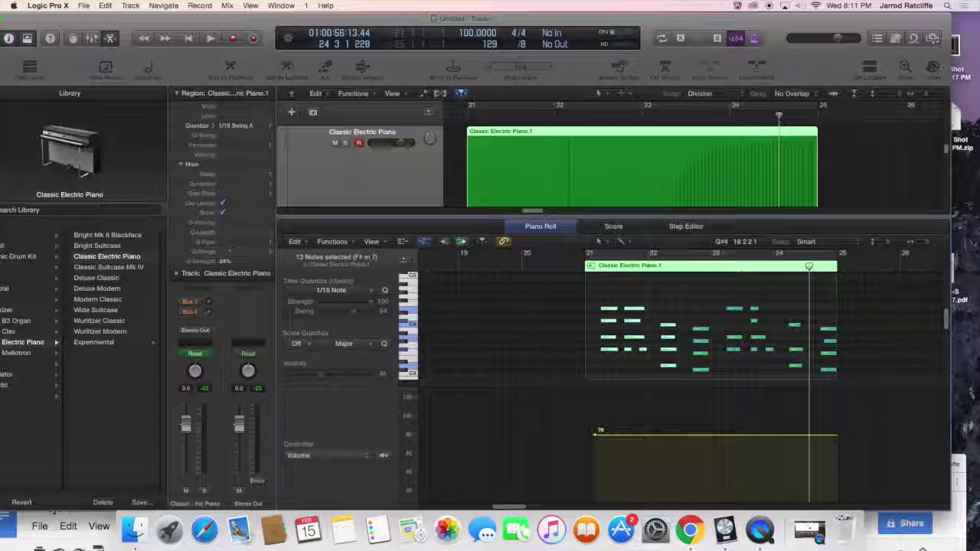
left_click_drag(229, 249, 245, 166)
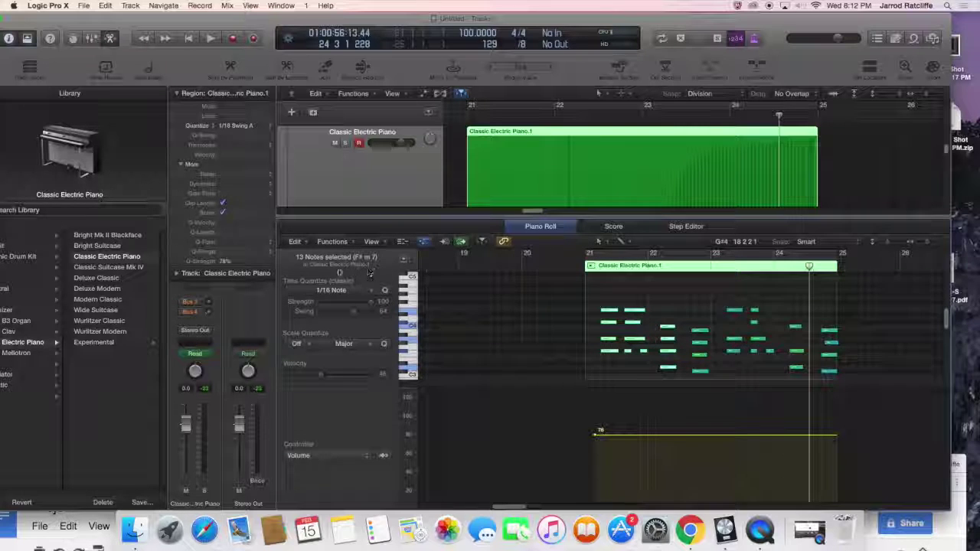
left_click_drag(222, 261, 226, 242)
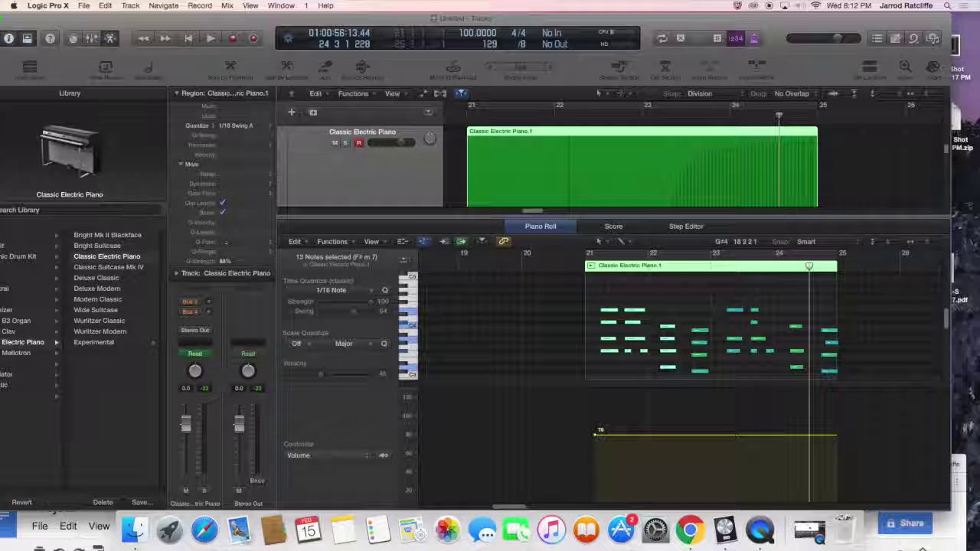
left_click(580, 266)
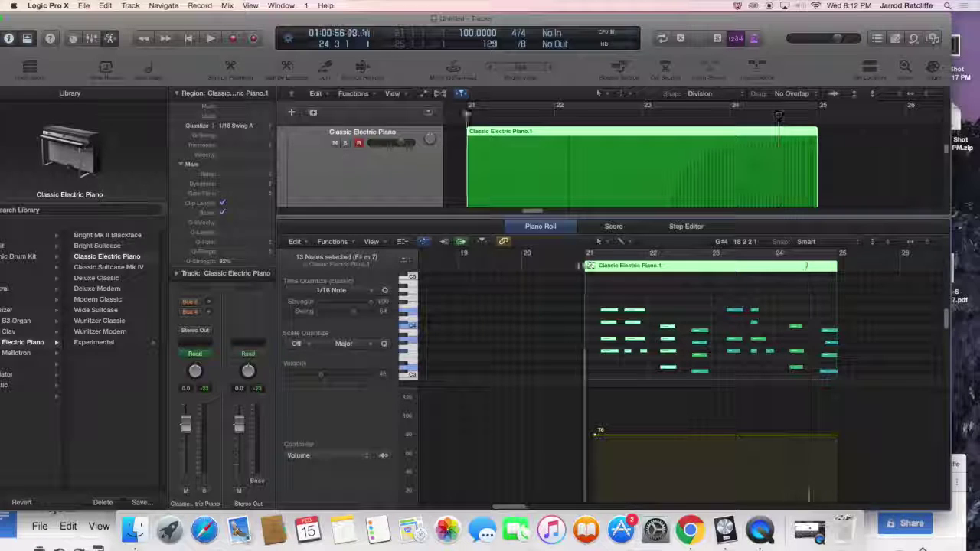
key("space")
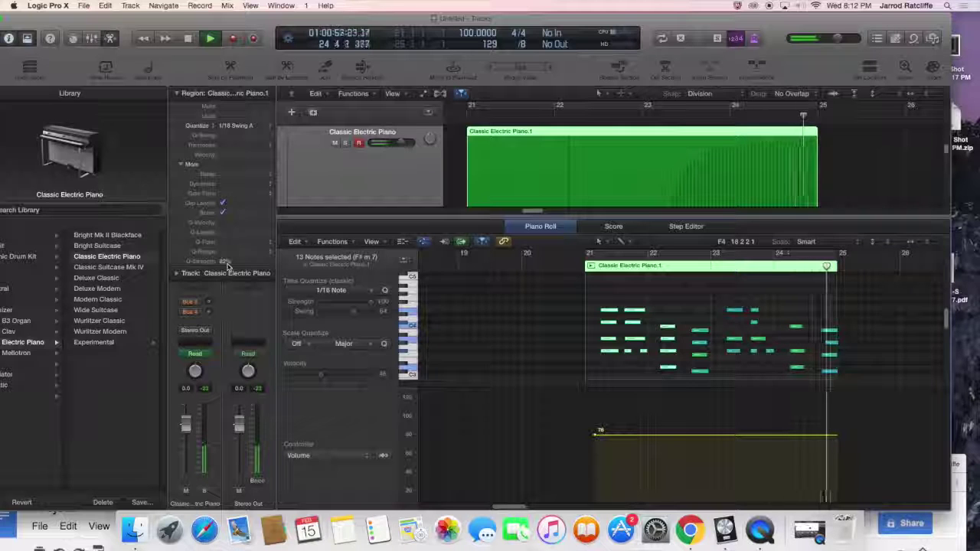
key("space")
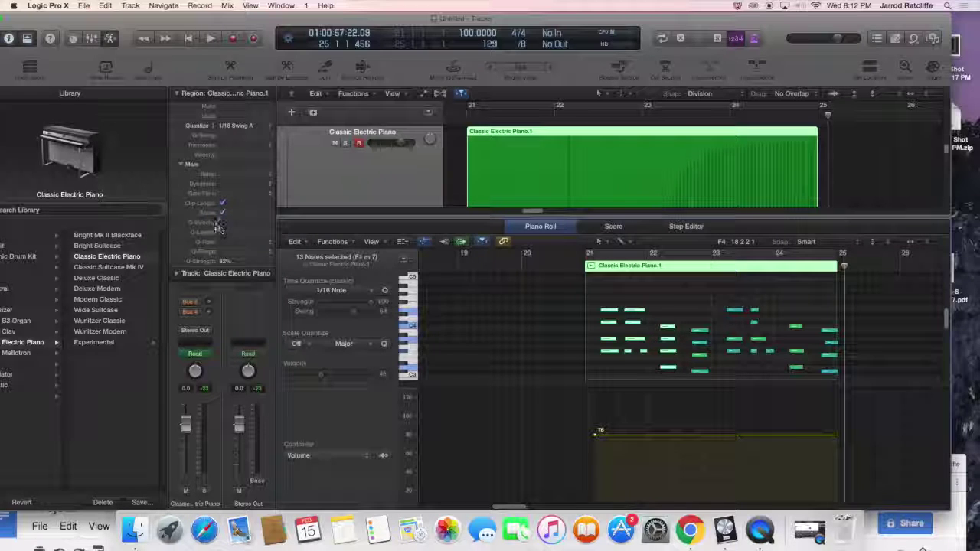
- Set the region's Q-Velocity to +20%, and raise it further to +100%
double_click(230, 224)
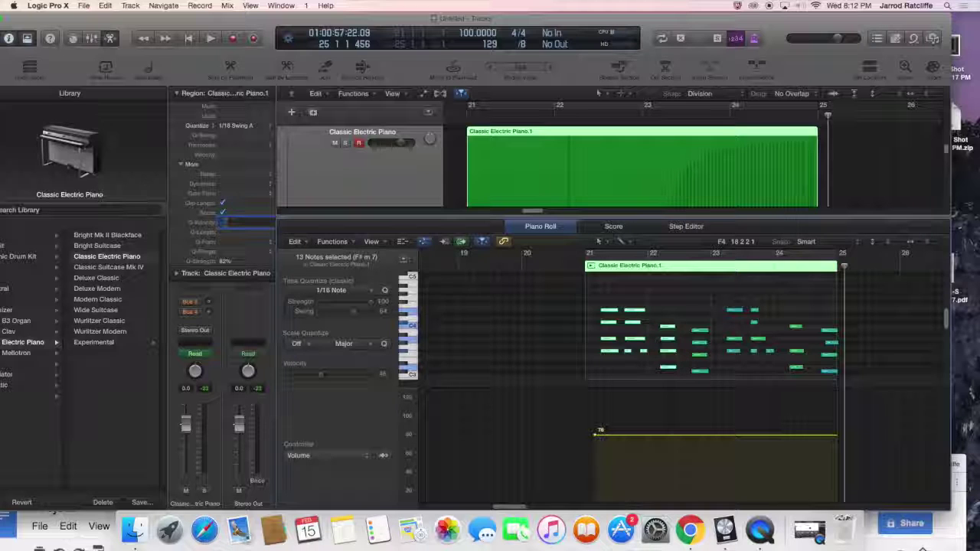
type("20")
key("Return")
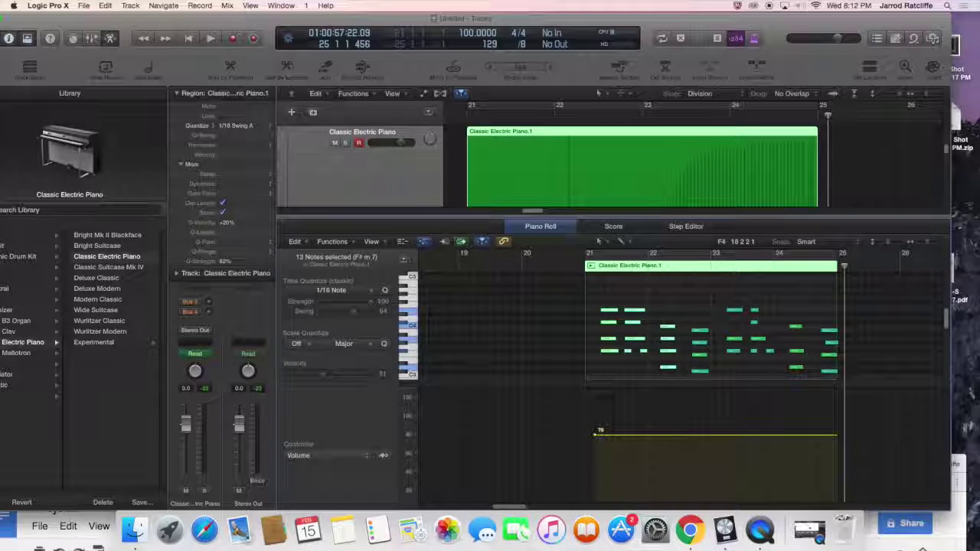
double_click(233, 217)
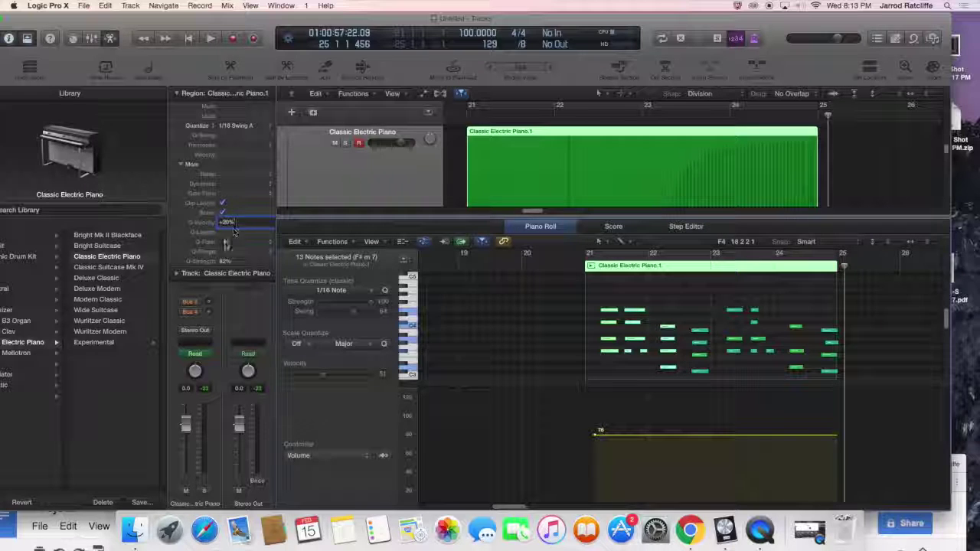
key("Return")
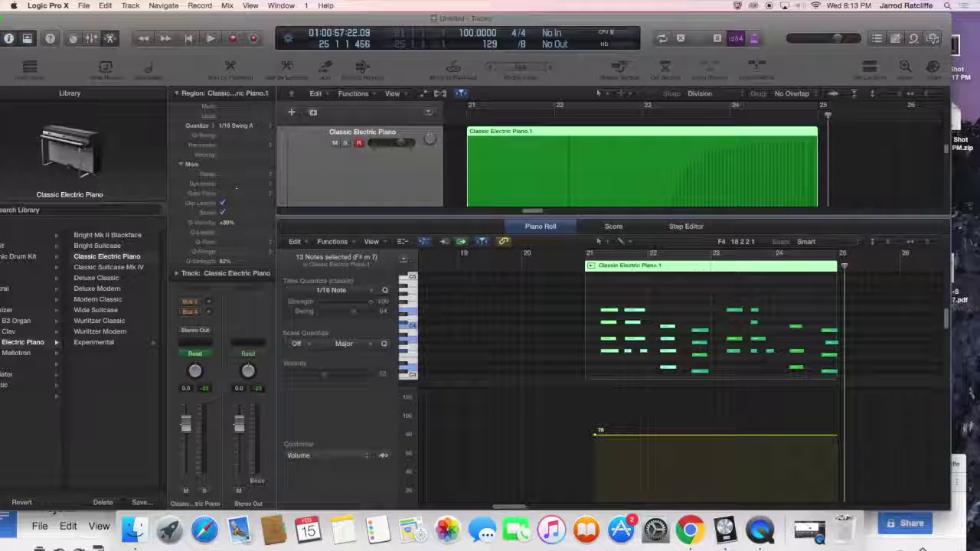
left_click_drag(236, 187, 238, 103)
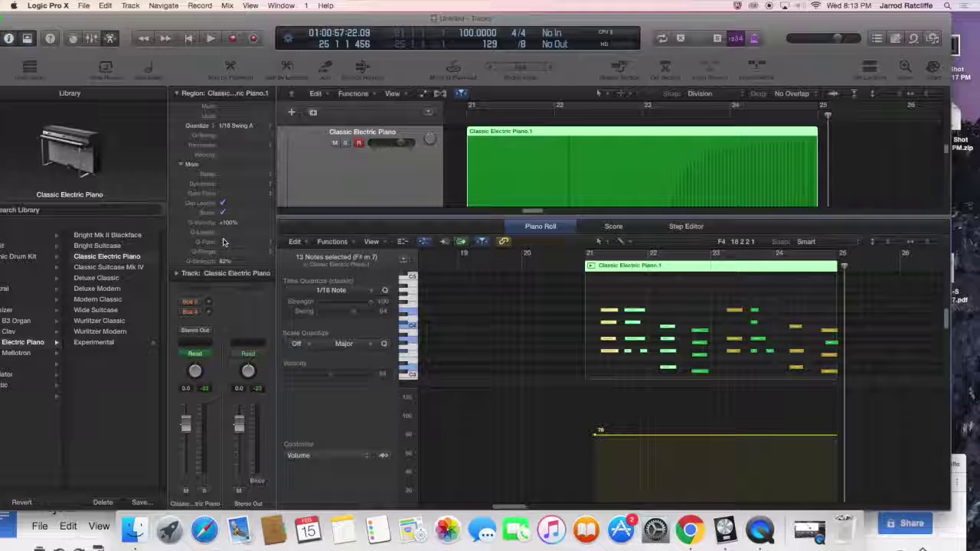
left_click(234, 127)
left_click(232, 128)
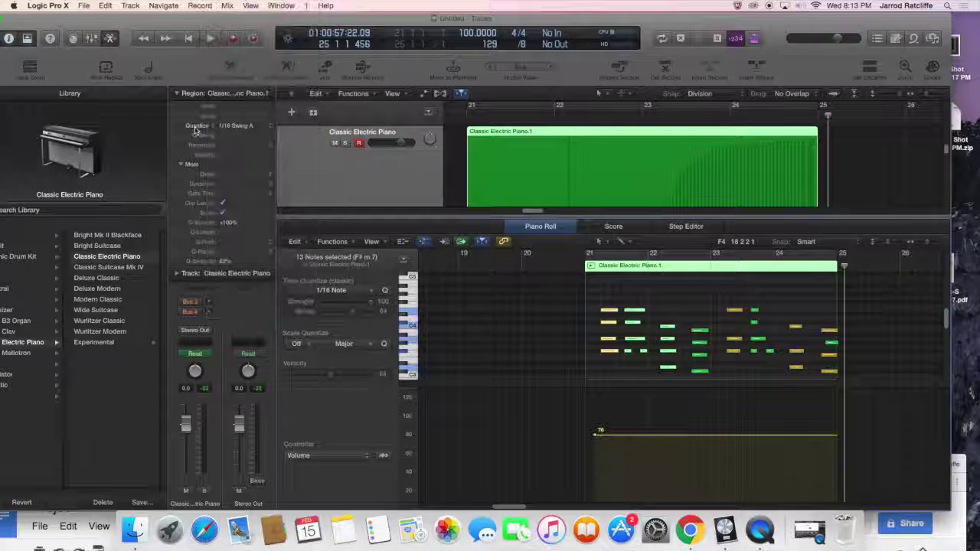
left_click(195, 125)
left_click(205, 125)
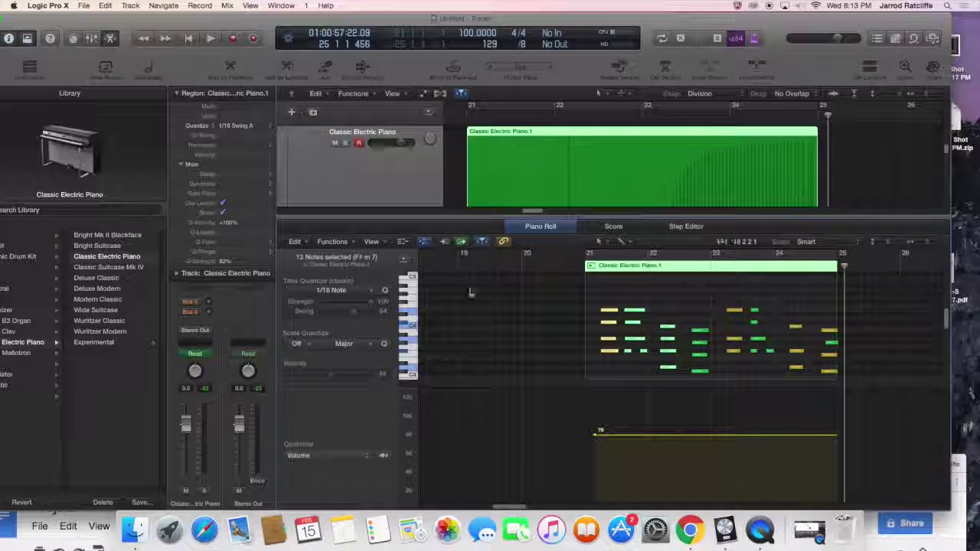
- Reselect the notes of the first three chords and time-quantize them to 1/4 Note with Swing at 93
left_click(558, 308)
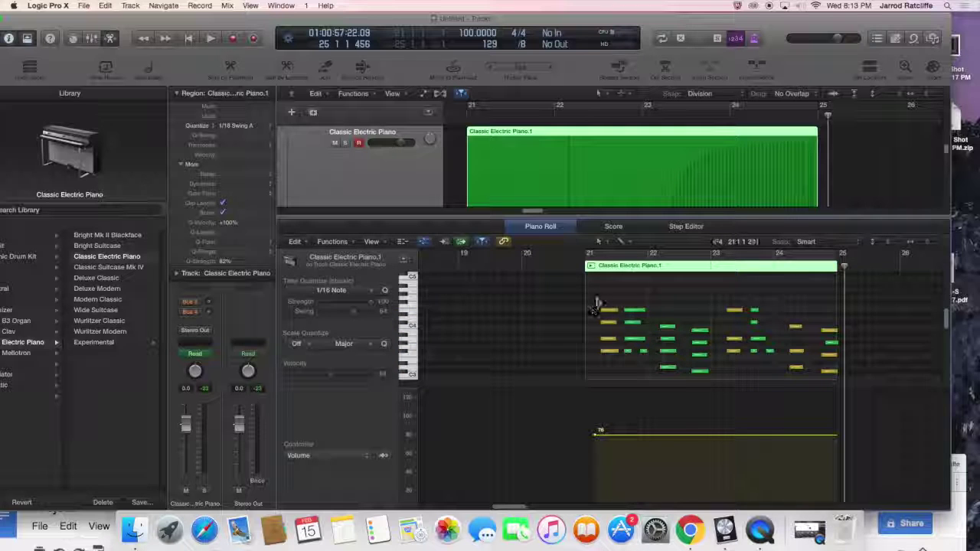
left_click_drag(598, 296, 673, 376)
left_click(328, 291)
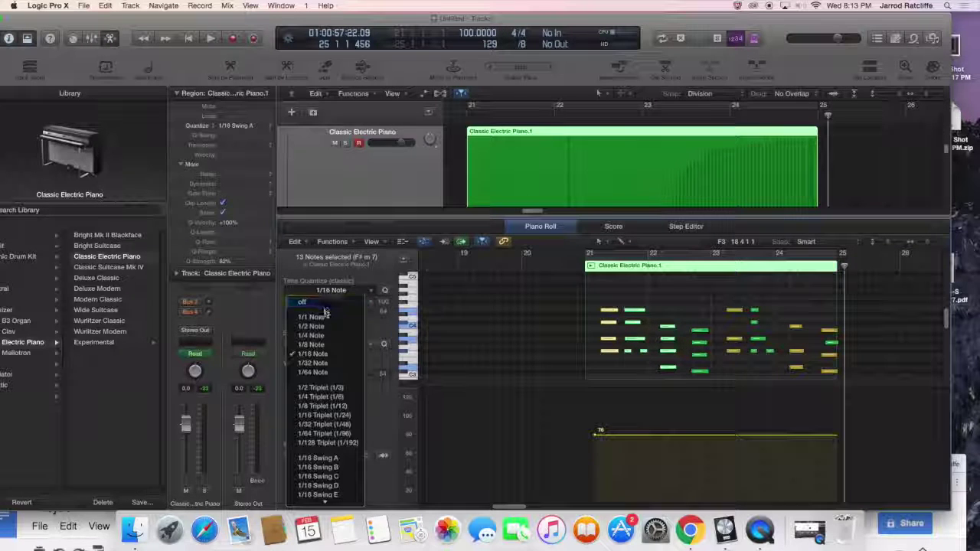
left_click(325, 337)
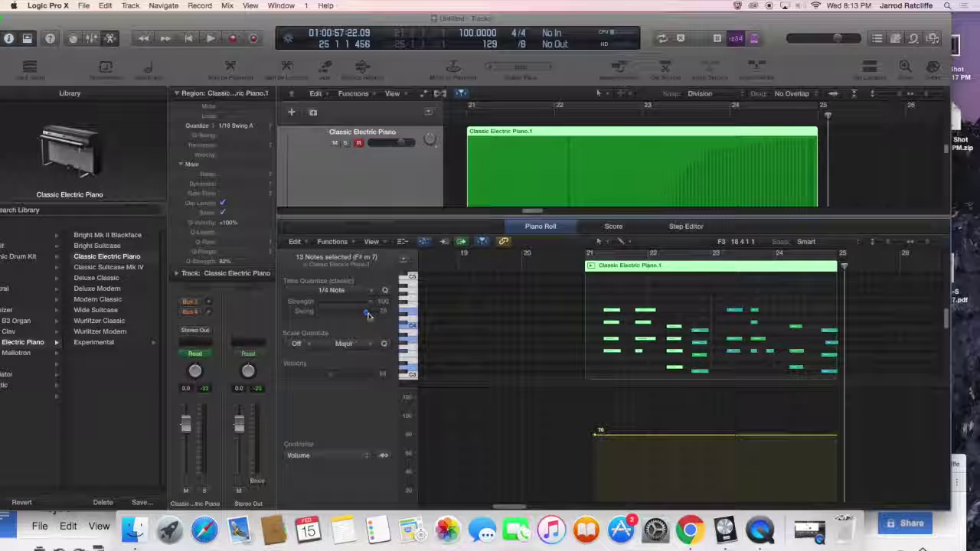
mouse_move(368, 314)
left_mouse_down()
mouse_move(326, 314)
mouse_move(383, 315)
mouse_move(369, 316)
left_mouse_up()
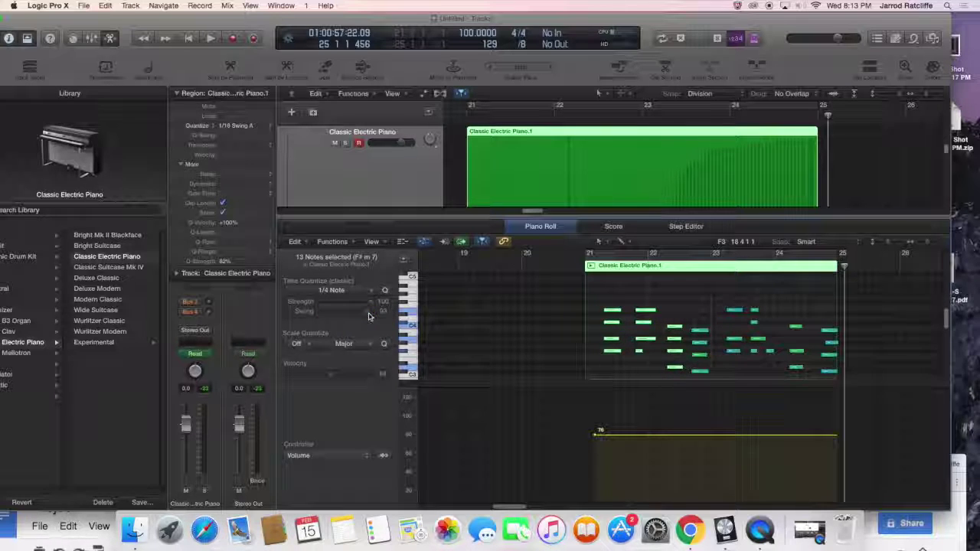